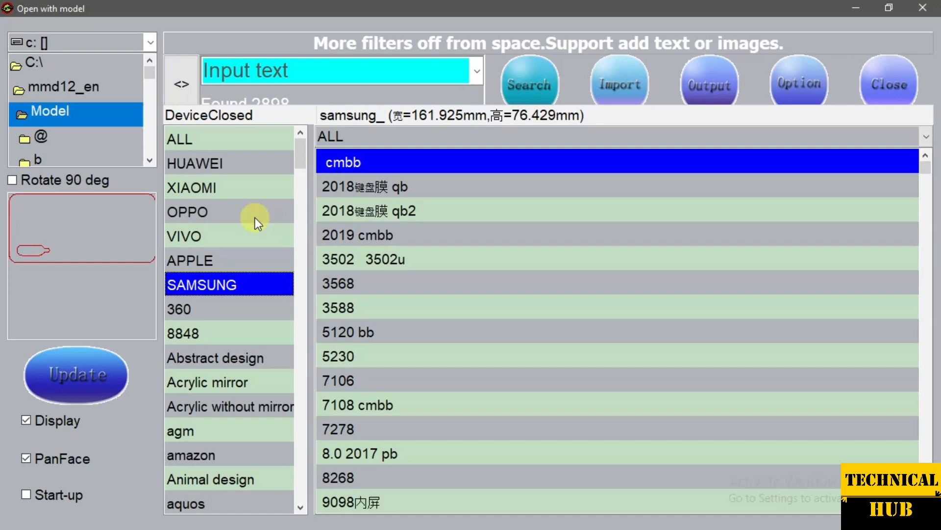
Browse the model lists of the APPLE, SAMSUNG and 360 categories
click(240, 259)
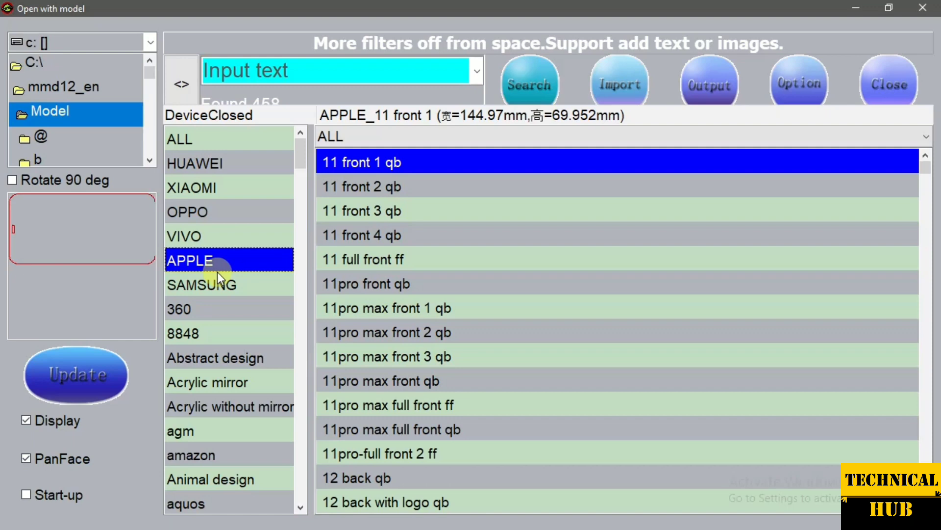
click(217, 288)
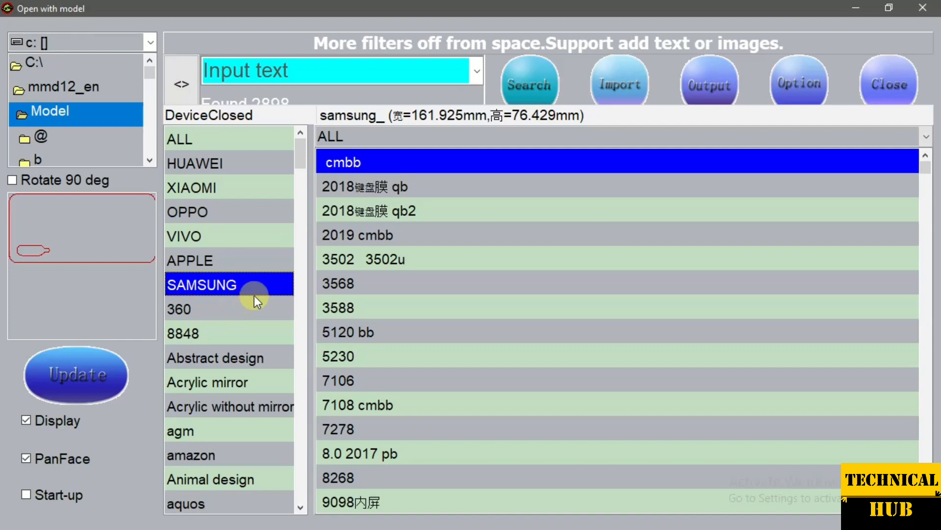
click(201, 257)
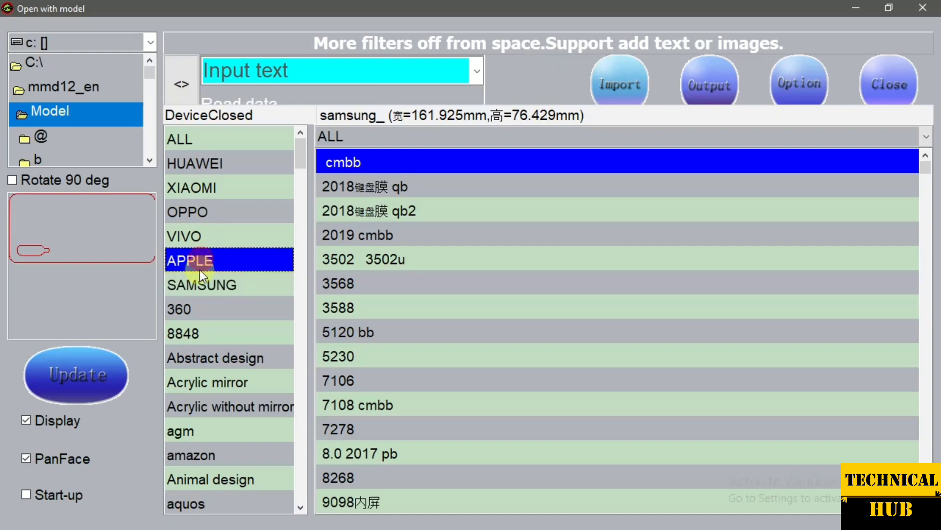
click(214, 309)
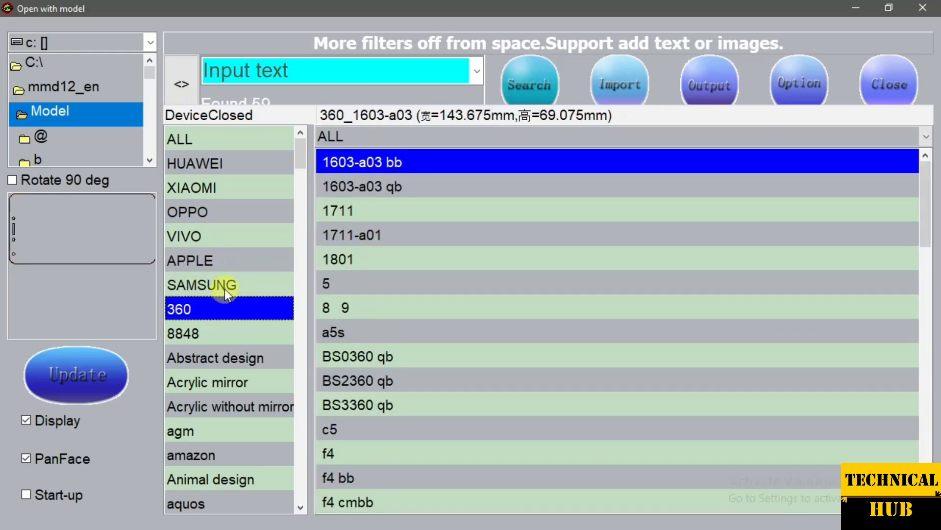
click(224, 289)
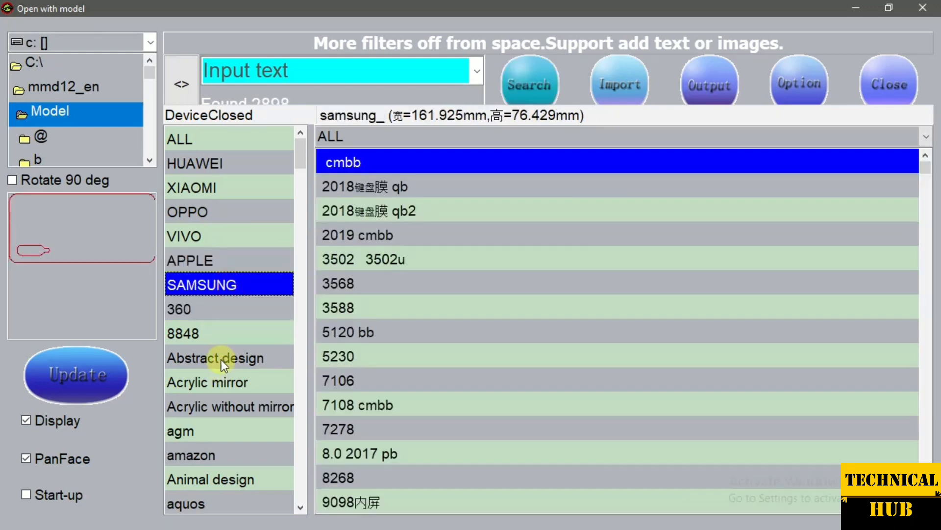
Look through the Acrylic mirror, Acrylic without mirror and Abstract design categories
scroll(236, 305, down, 3)
click(229, 191)
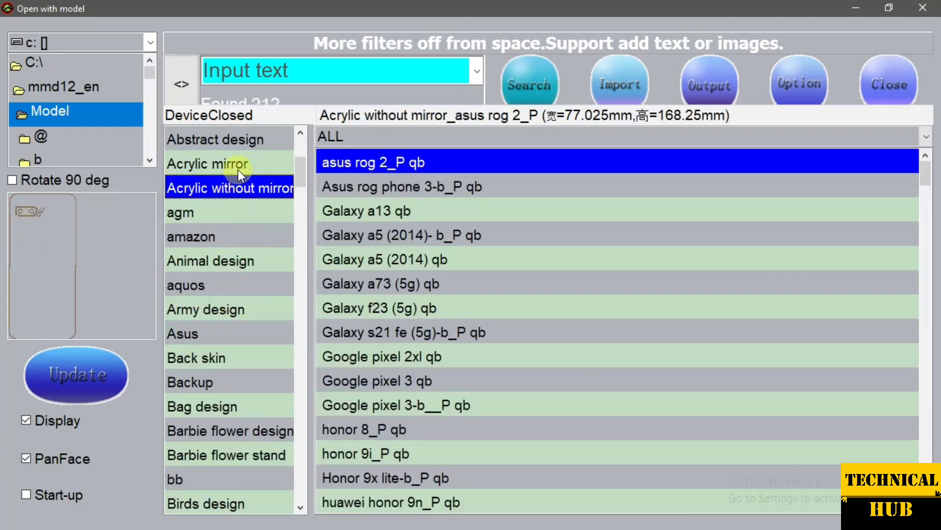
click(236, 165)
click(236, 189)
click(233, 144)
click(228, 185)
Preview a range of models in the Animal design category, including BS3229, BS3238, BS3241 and BS3256
click(221, 260)
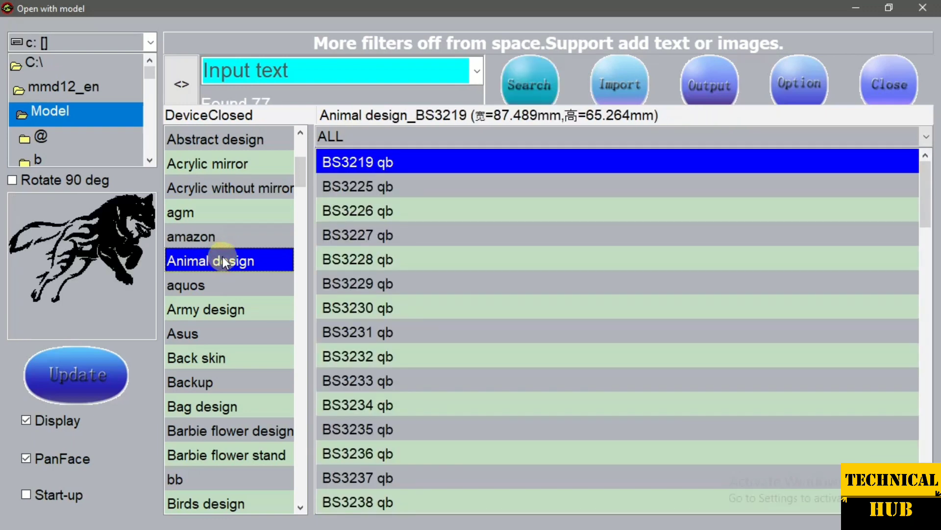
click(353, 187)
click(366, 237)
click(371, 287)
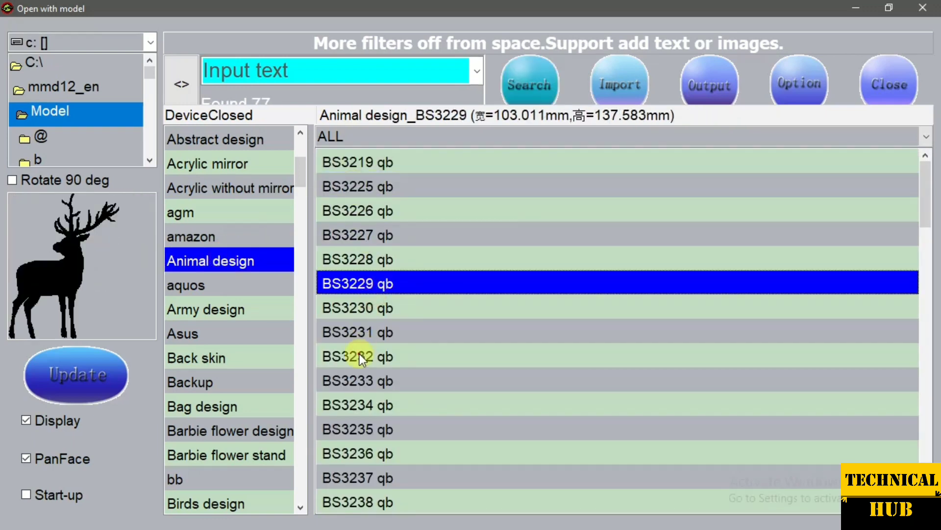
click(359, 354)
scroll(327, 297, down, 4)
click(364, 332)
click(365, 357)
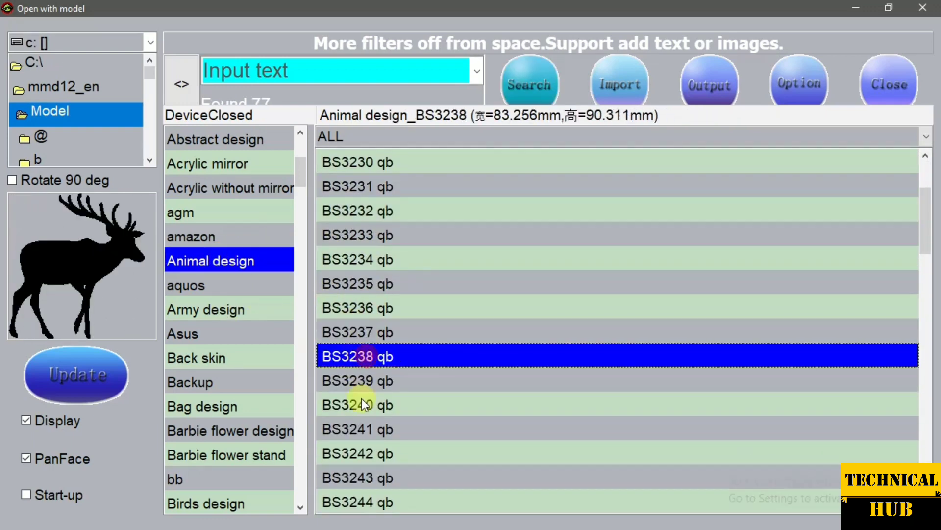
click(361, 403)
click(372, 308)
click(359, 357)
click(363, 405)
click(365, 429)
scroll(386, 367, down, 5)
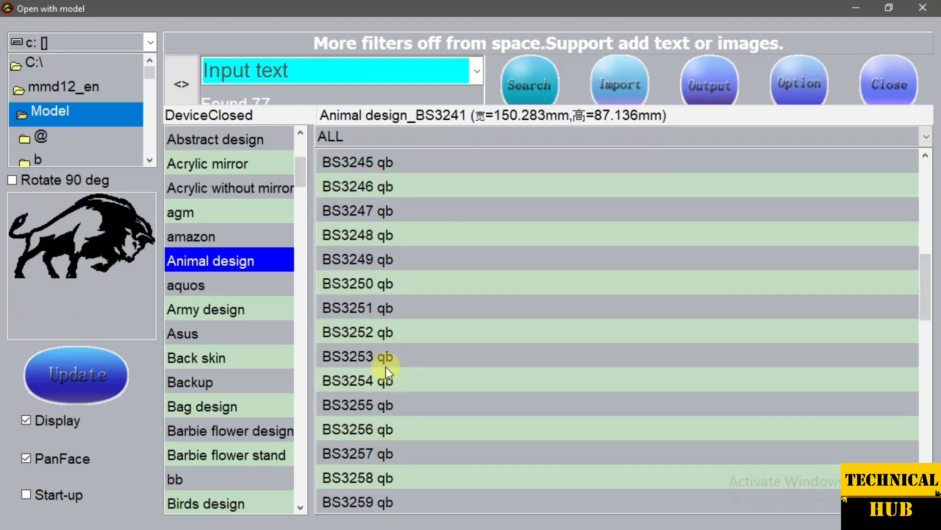
click(387, 377)
click(384, 406)
click(376, 432)
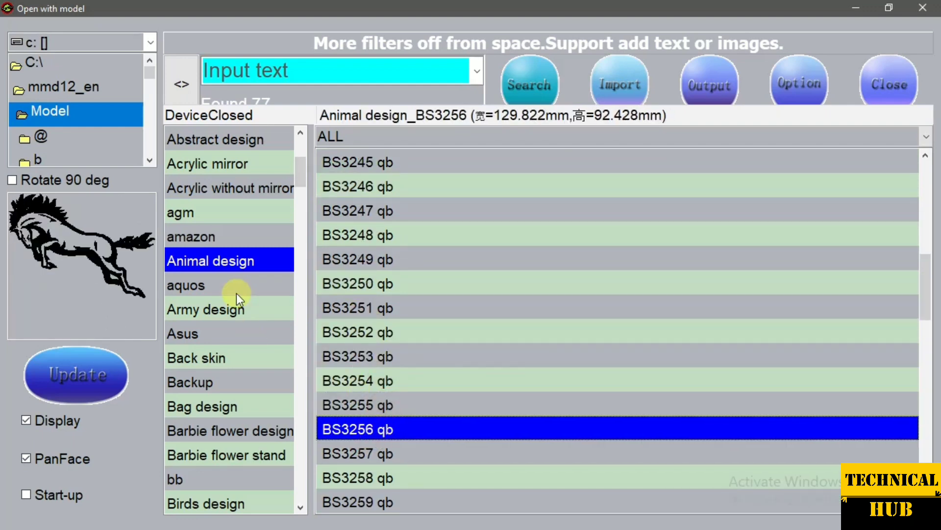
Preview several models in the Army design category, including BS0440, BS0451 and BS0469
click(237, 290)
click(243, 314)
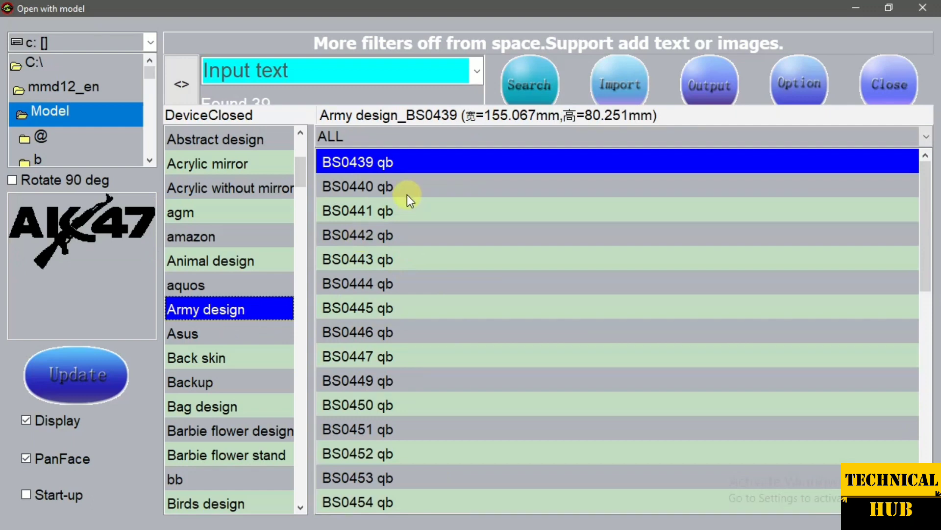
click(407, 192)
click(402, 235)
click(400, 307)
click(396, 406)
click(388, 429)
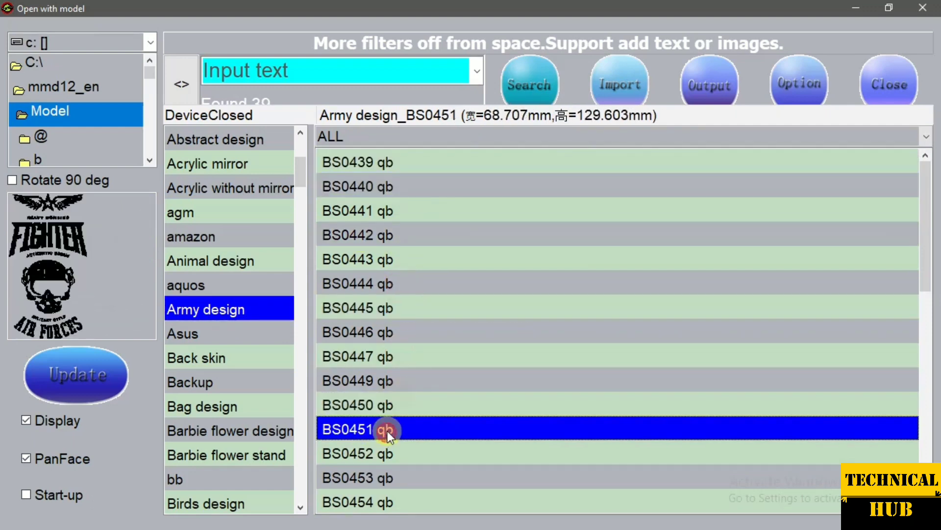
click(382, 336)
scroll(389, 330, down, 5)
click(385, 357)
click(377, 454)
Look through the Back skin, Backup, Bag design and Barbie flower design categories
scroll(230, 309, down, 2)
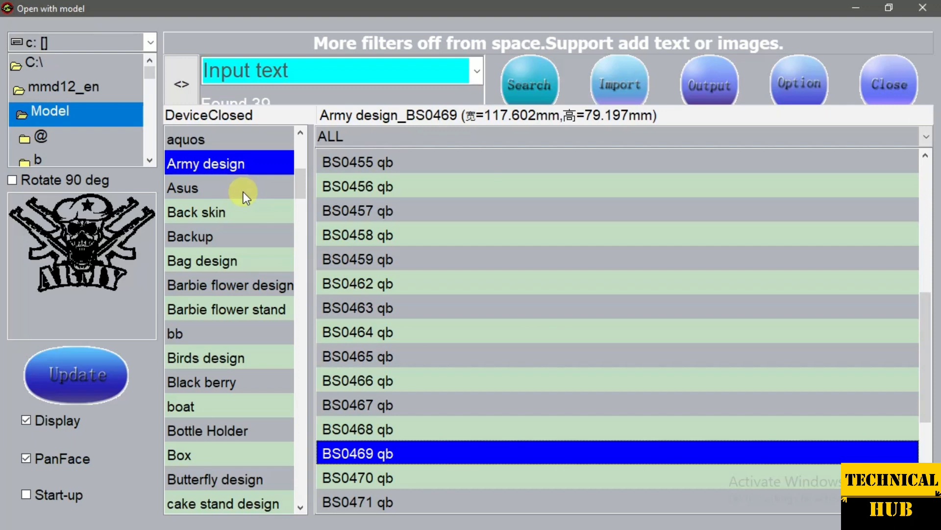
click(236, 220)
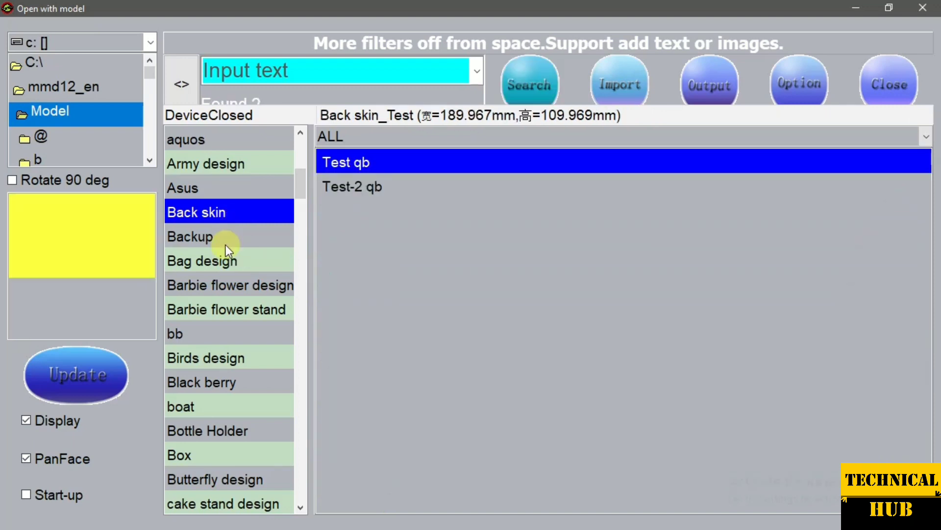
click(226, 241)
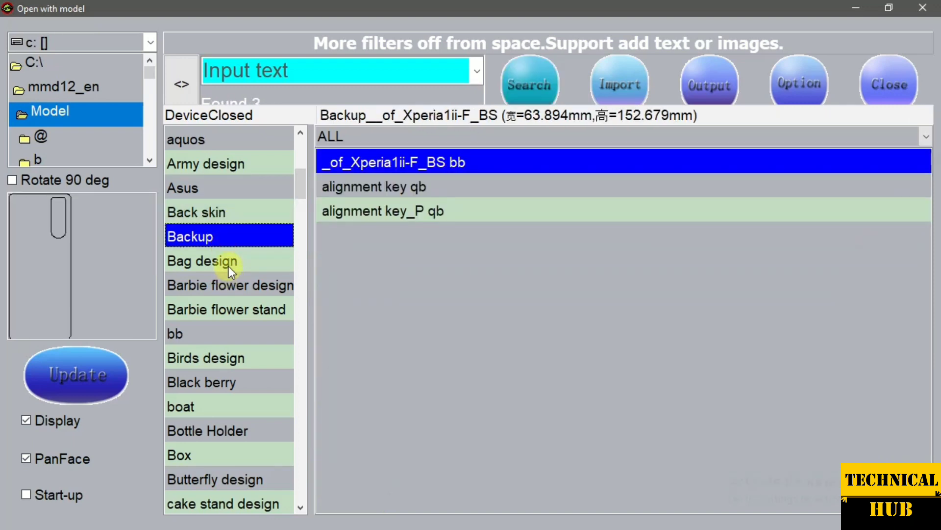
click(229, 266)
click(233, 283)
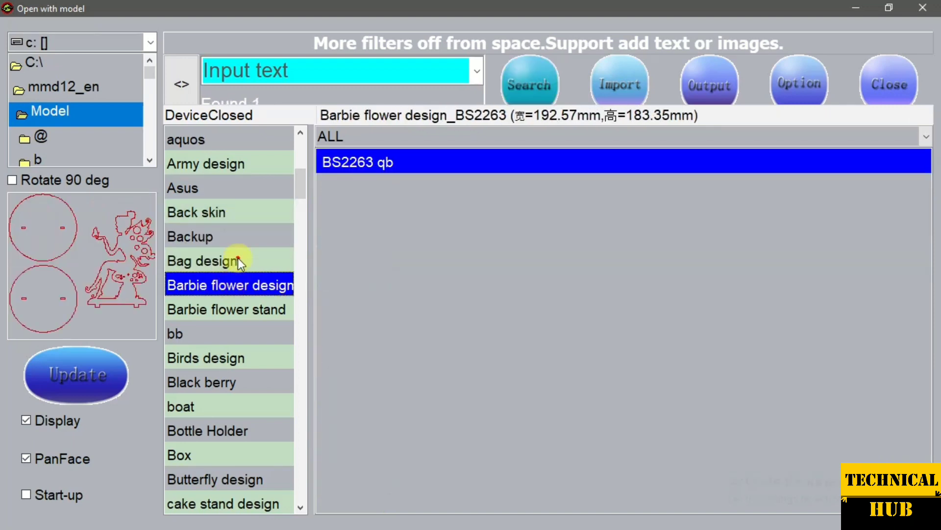
click(238, 259)
drag(374, 195, 374, 252)
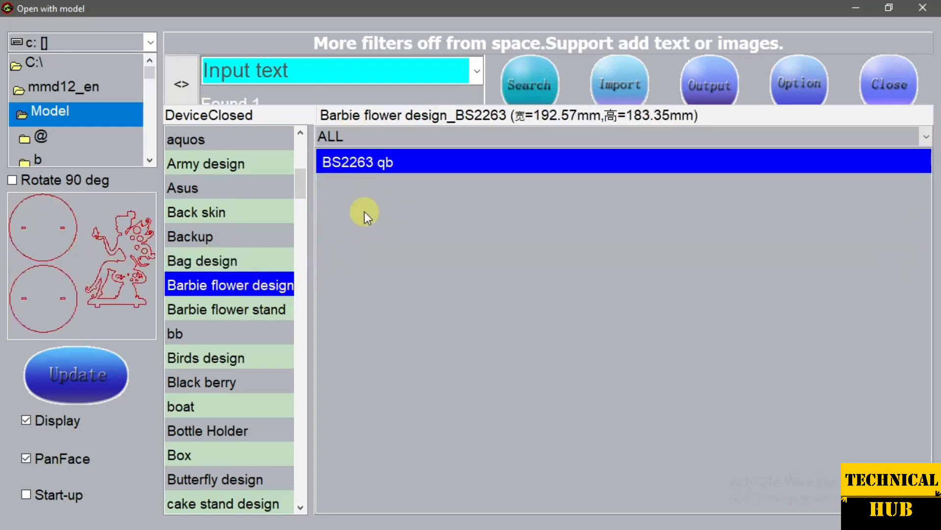
Preview the Bag design models BS2257, BS3381, BS3382, BS3383 and BS3384
click(220, 264)
click(351, 195)
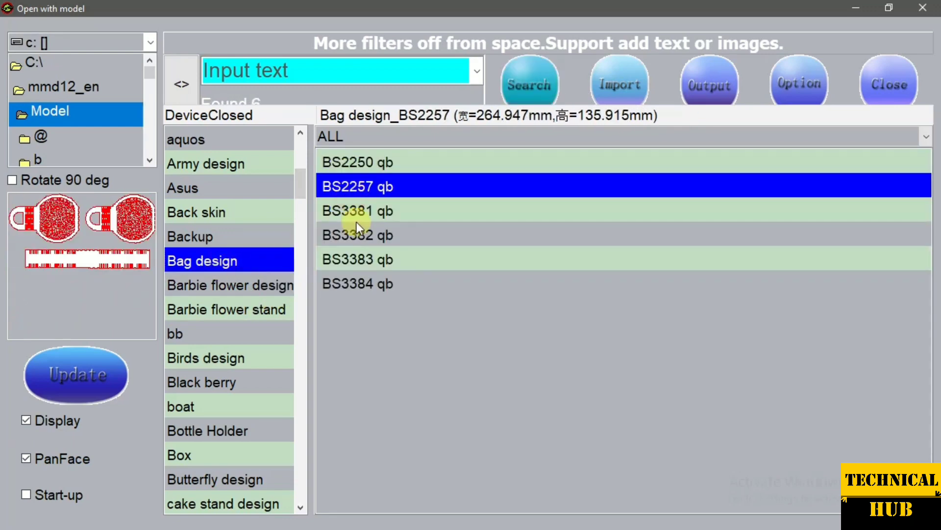
click(363, 235)
click(368, 261)
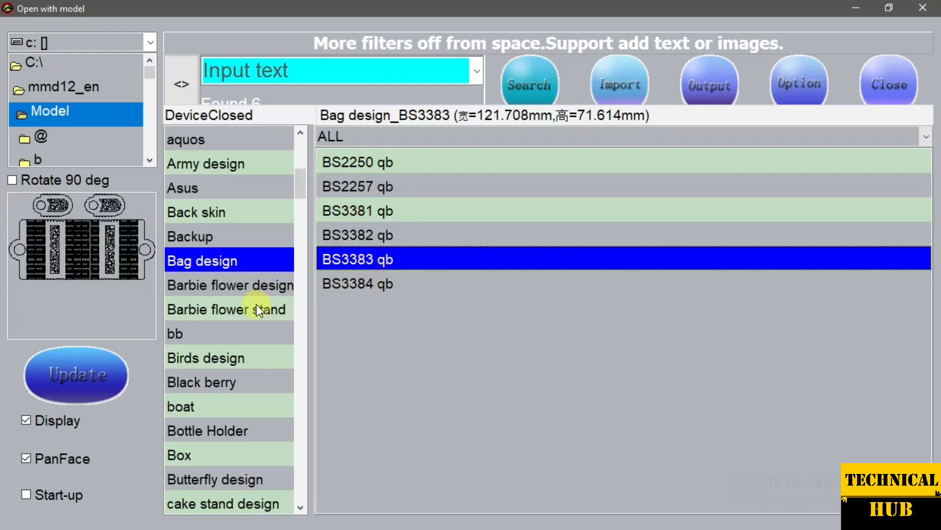
click(382, 283)
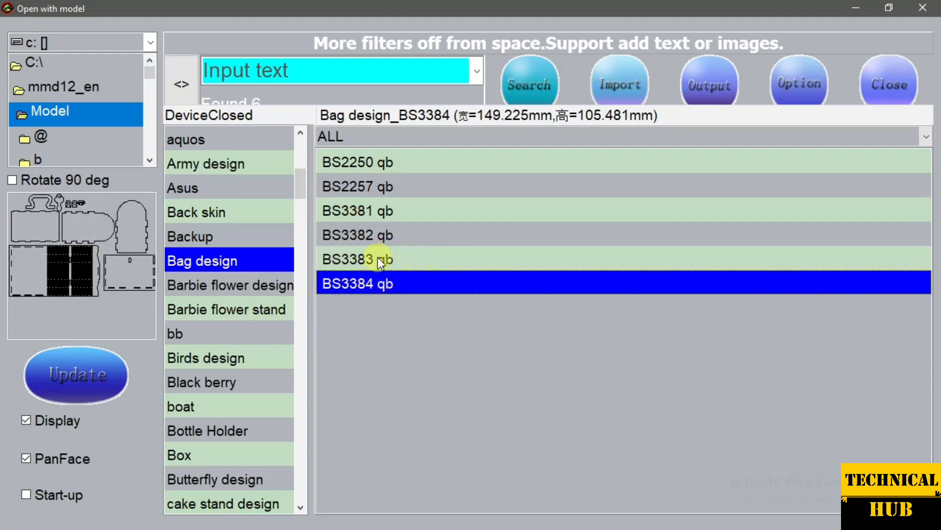
click(374, 260)
click(389, 226)
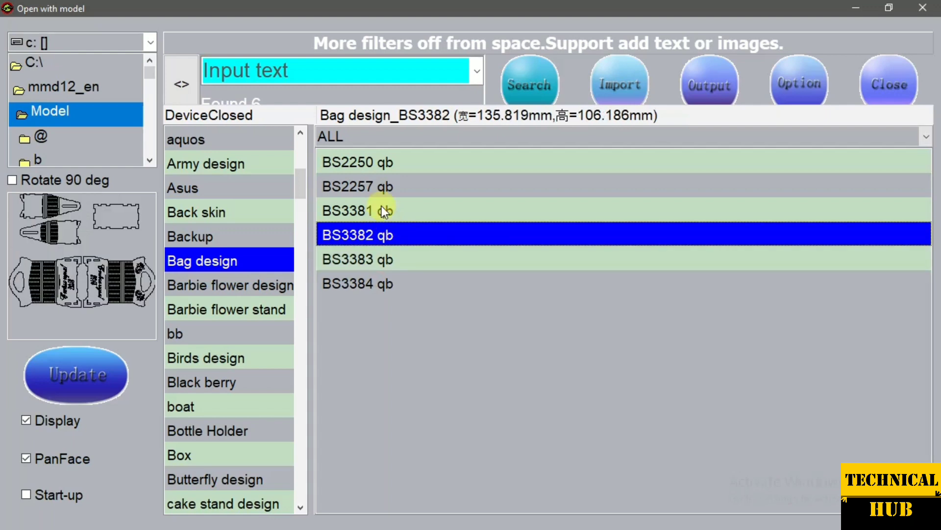
click(382, 206)
View the Barbie flower design category and preview Barbie flower stand models such as BS2208_P, BS2210_P and BS2213_P
click(214, 279)
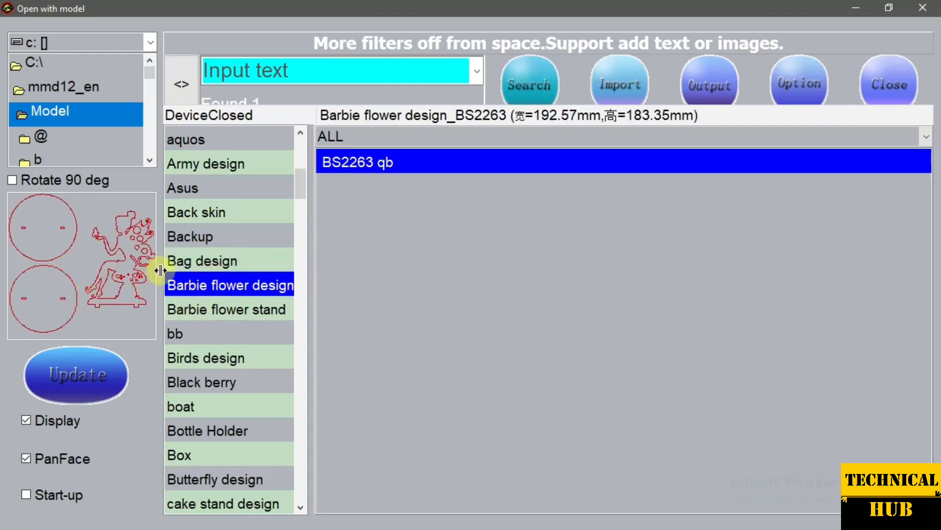
click(203, 303)
click(351, 235)
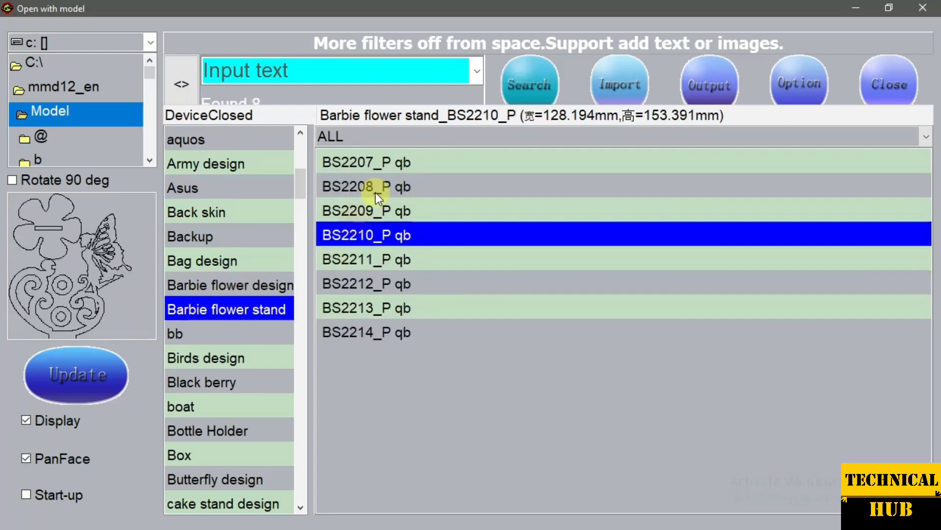
click(376, 191)
click(378, 260)
click(383, 289)
click(377, 313)
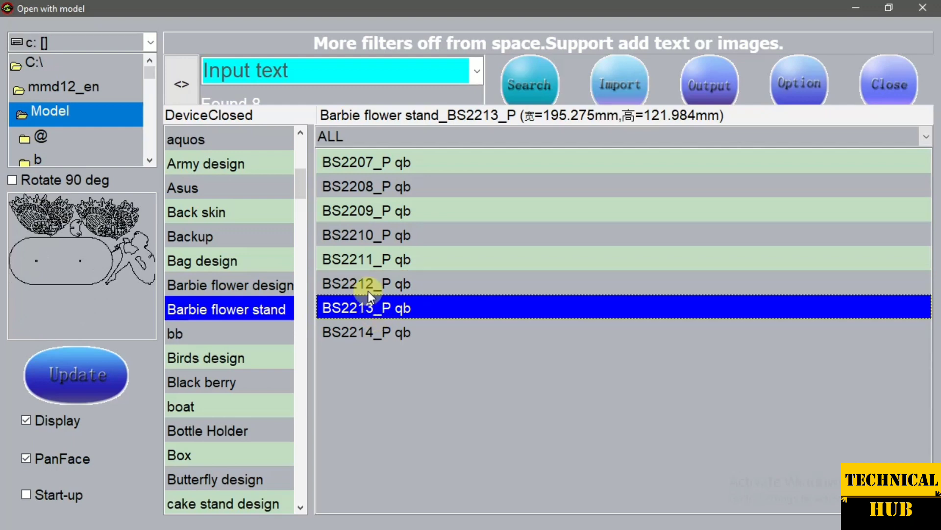
Import the Barbie flower stand model BS2209_P onto the canvas and close the text and image import dialog
click(373, 211)
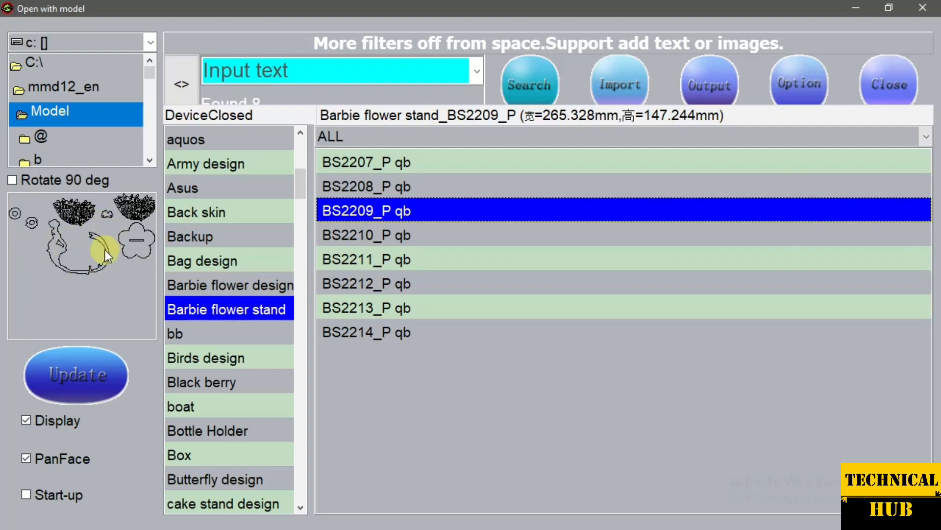
click(611, 76)
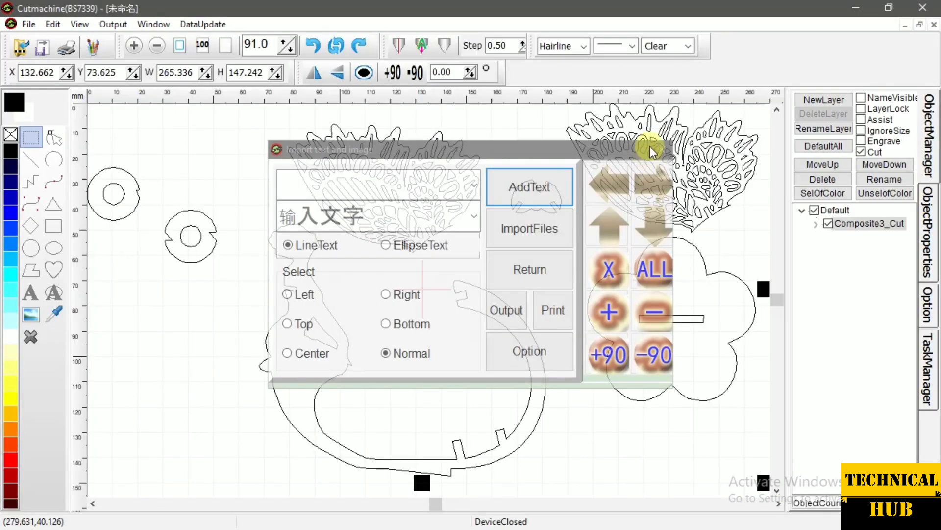
click(655, 146)
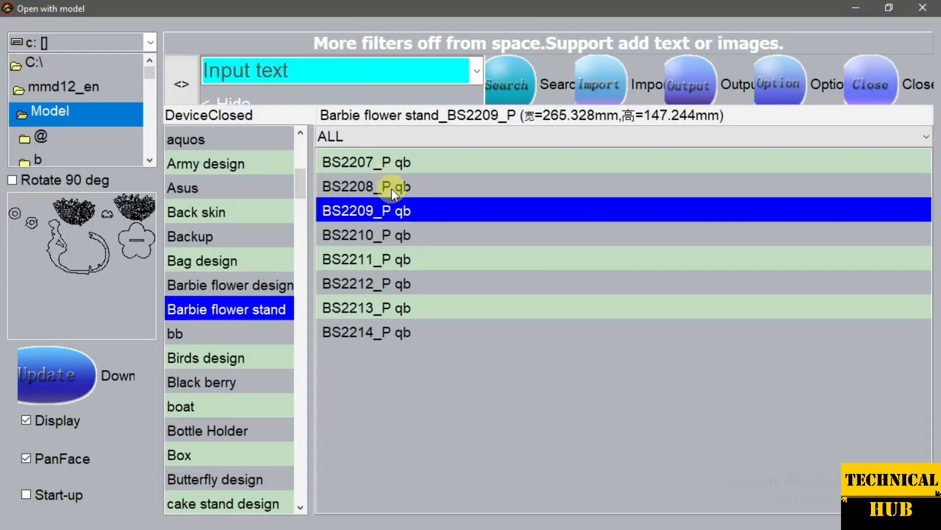
Preview the Barbie flower stand models BS2210_P to BS2213_P and list the models of the bb category
click(379, 237)
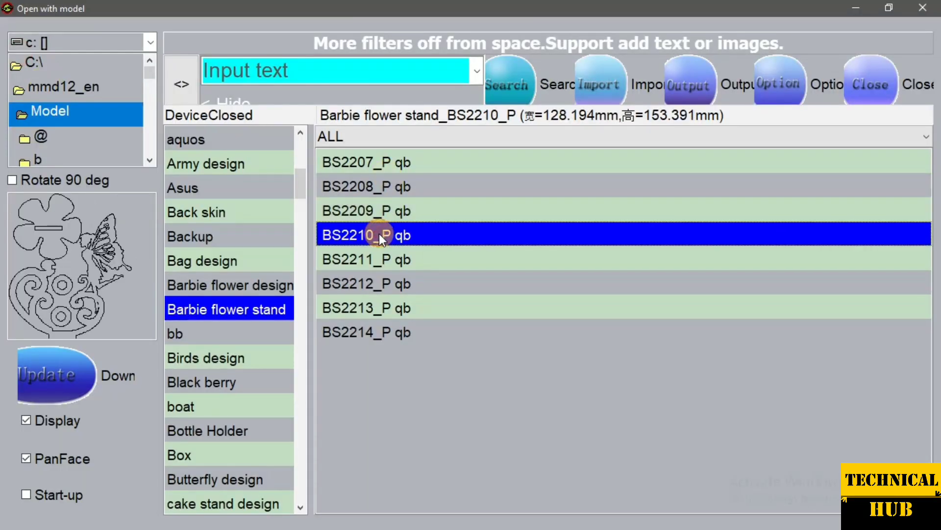
click(389, 259)
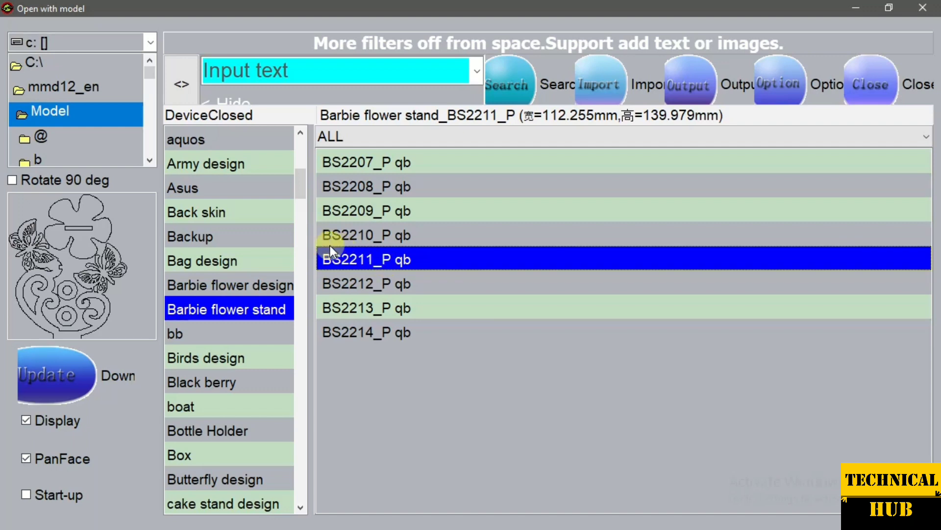
click(419, 280)
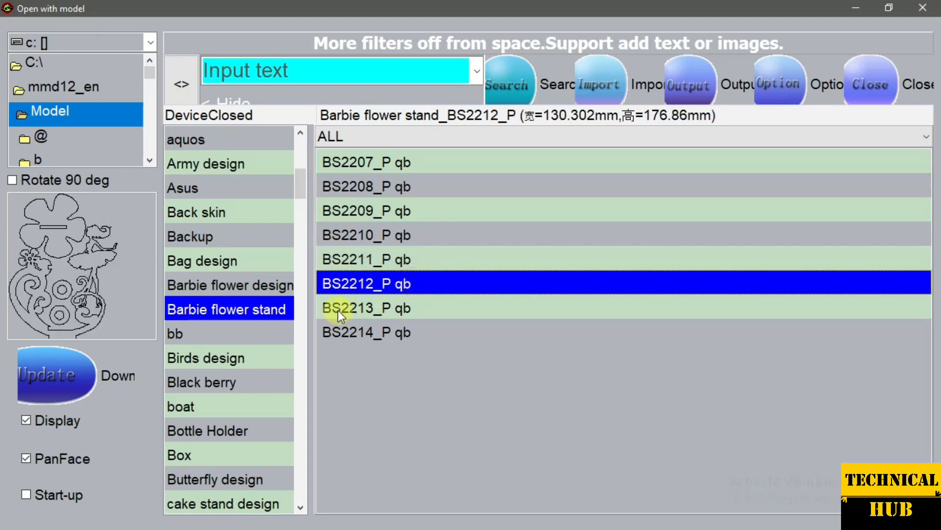
click(360, 304)
click(250, 338)
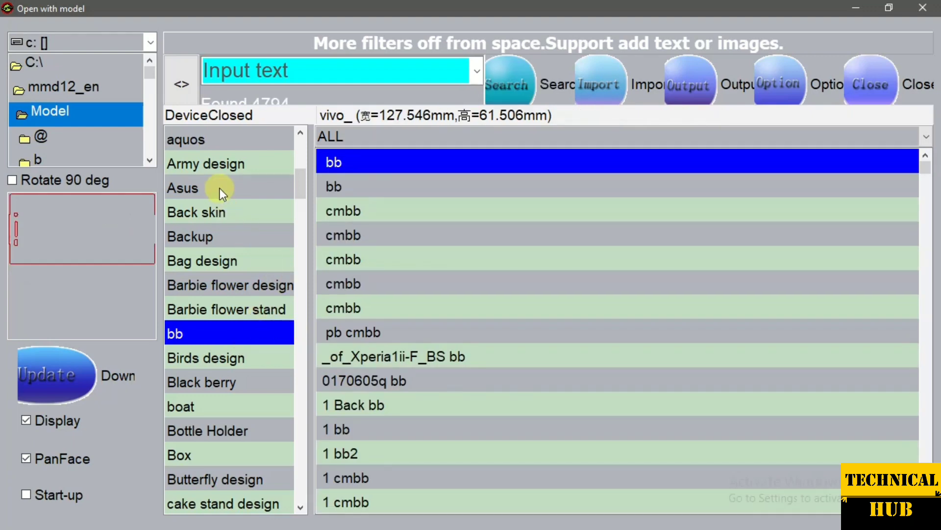
Search the model library for "iphone x"
click(281, 75)
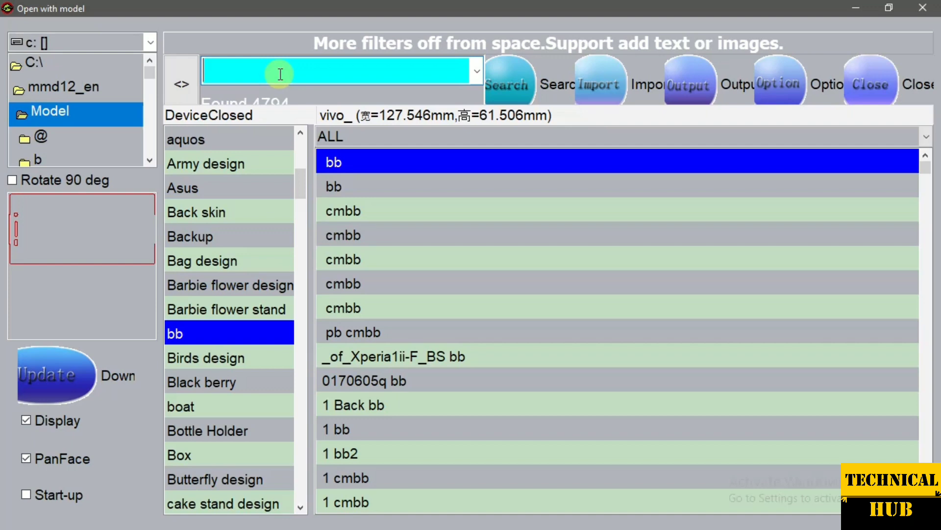
text(ip)
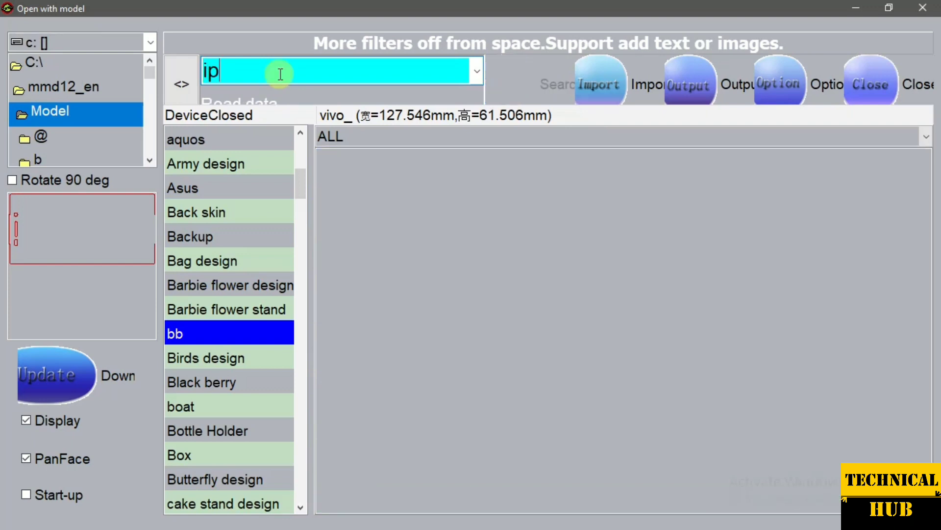
text(hone x )
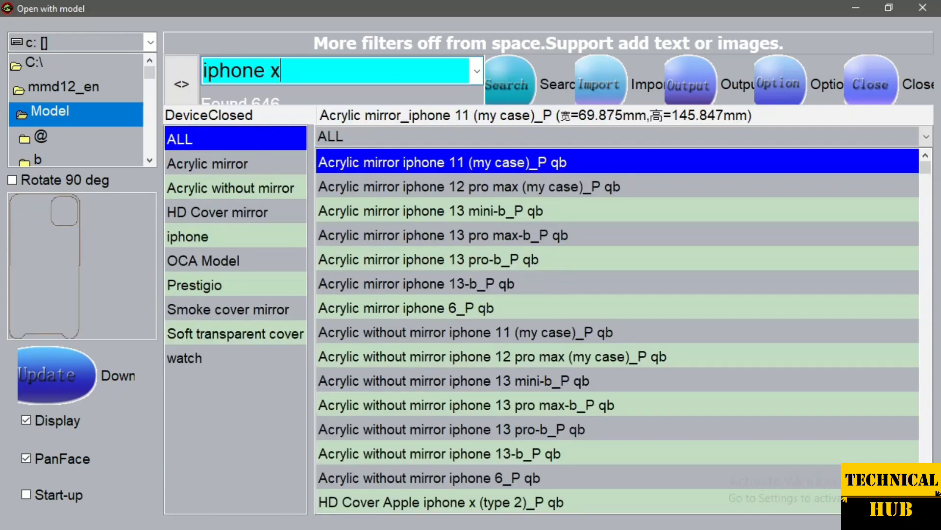
Search the model library for "iphone x bb" and list the results of the Iphone category
text(bb)
click(280, 74)
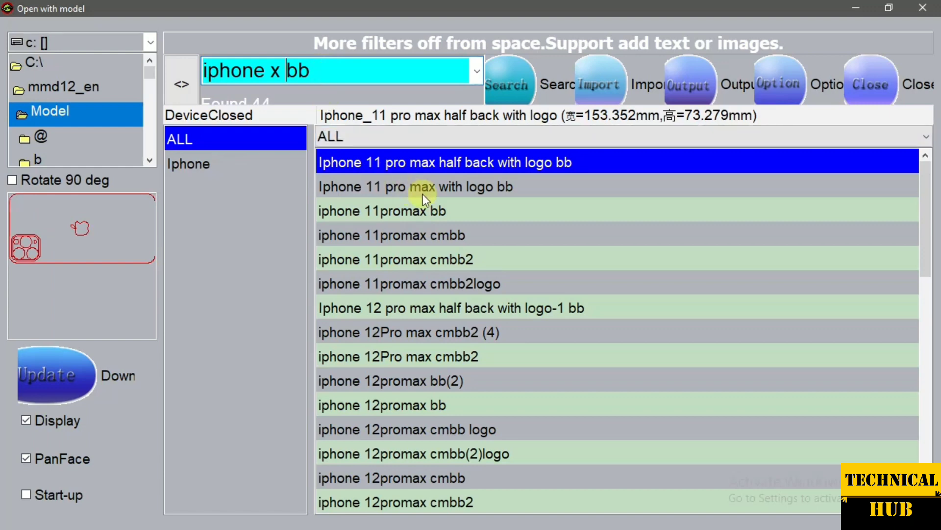
click(413, 219)
click(268, 169)
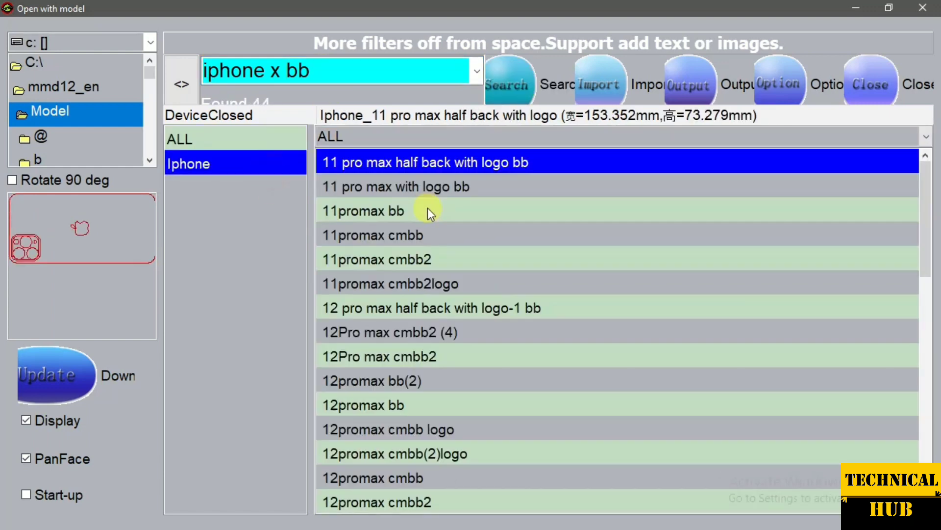
Search for "iphone x" again and preview 11 pro max_P qb and 11max jtm in the iphone category
double_click(330, 73)
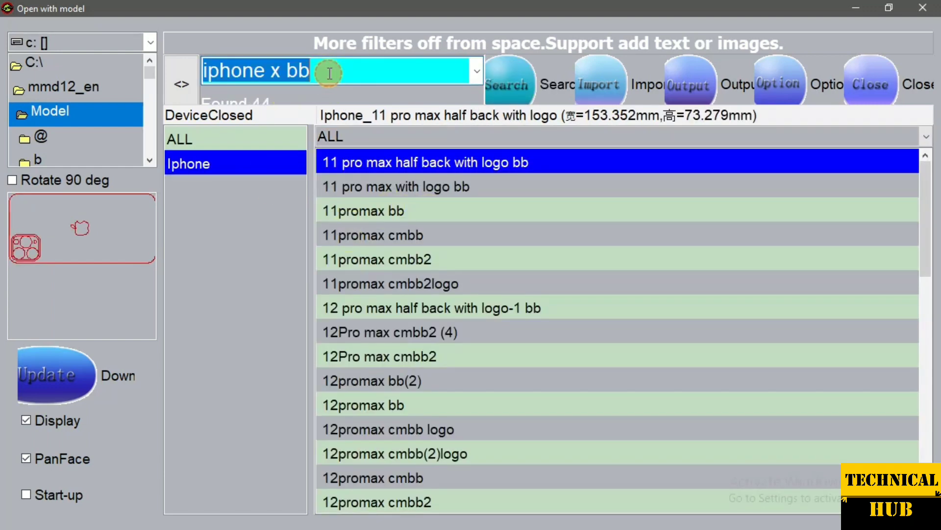
key(BackSpace)
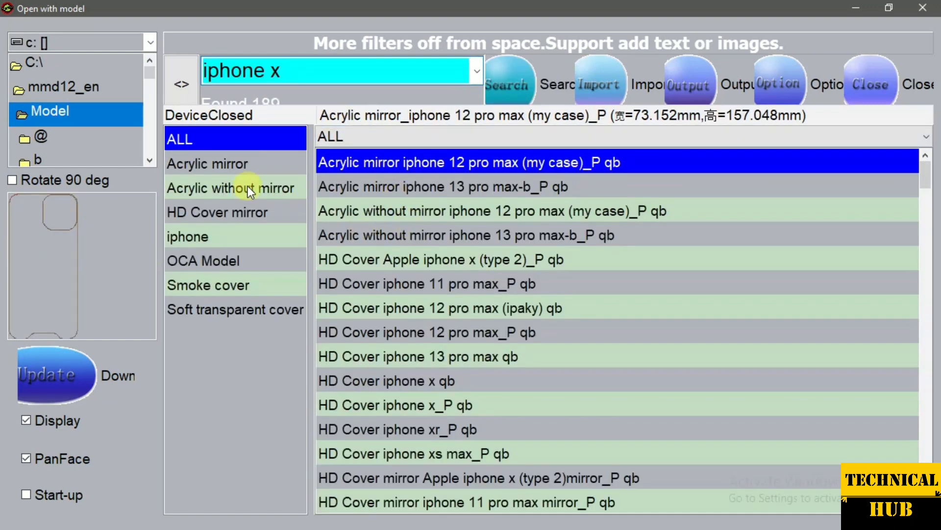
click(207, 240)
click(410, 197)
click(398, 235)
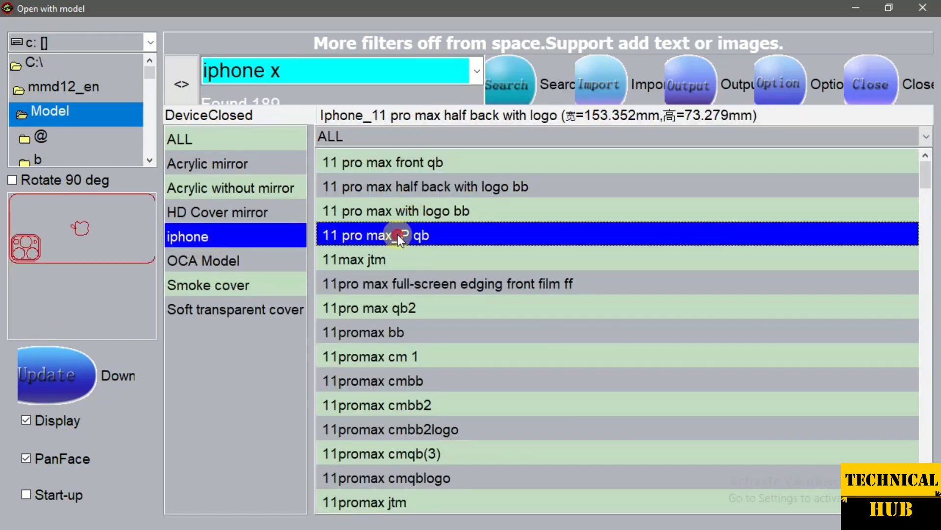
click(398, 267)
Find the Apple iphone x entries and preview the x qb, (type 2)mirror_P qb, (type 2)_P qb and (type 1) qb models
scroll(407, 258, down, 8)
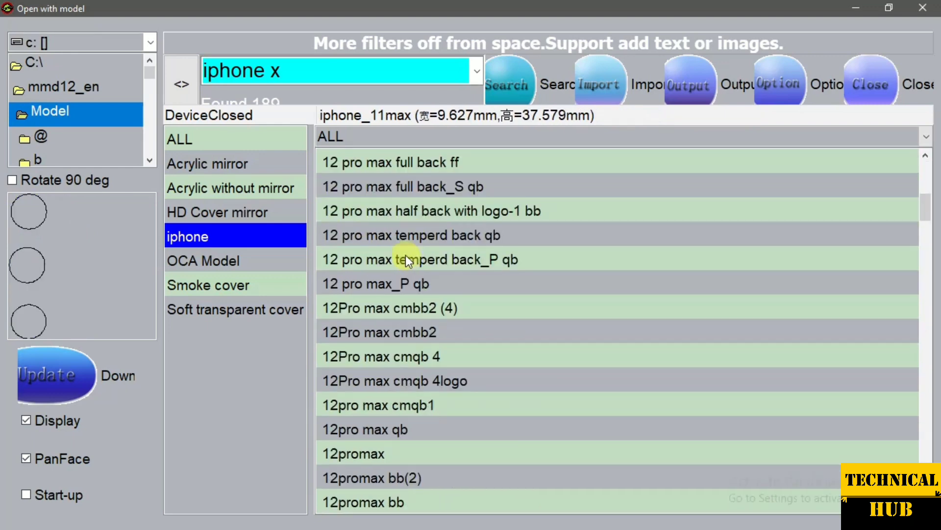
scroll(404, 245, down, 12)
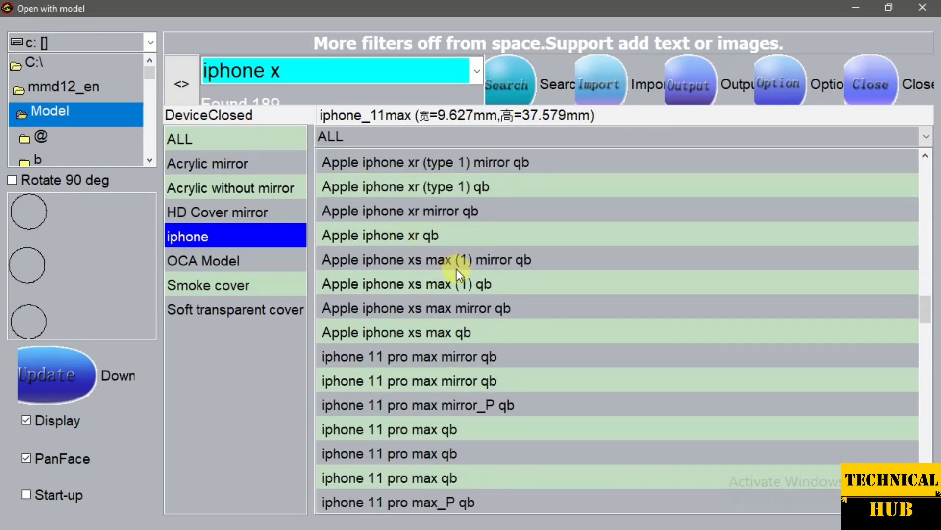
scroll(415, 249, up, 2)
click(437, 186)
scroll(462, 262, up, 2)
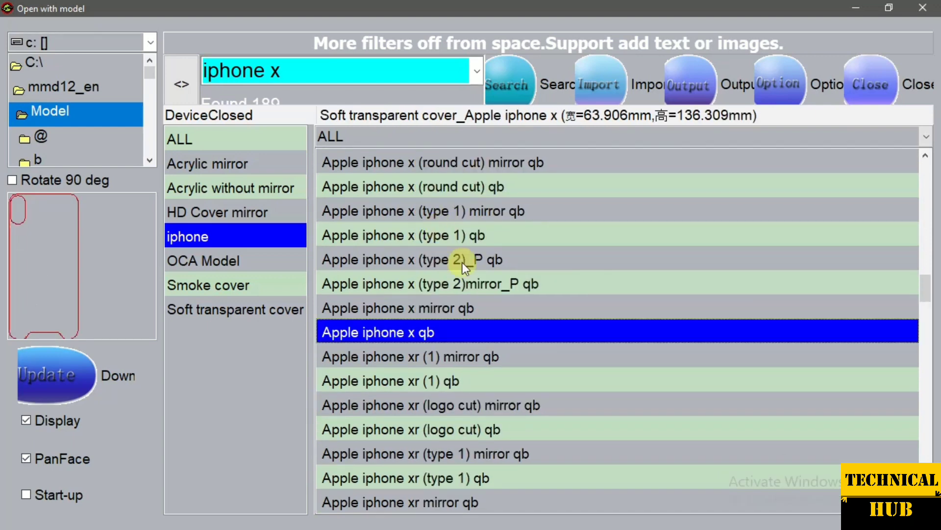
click(441, 287)
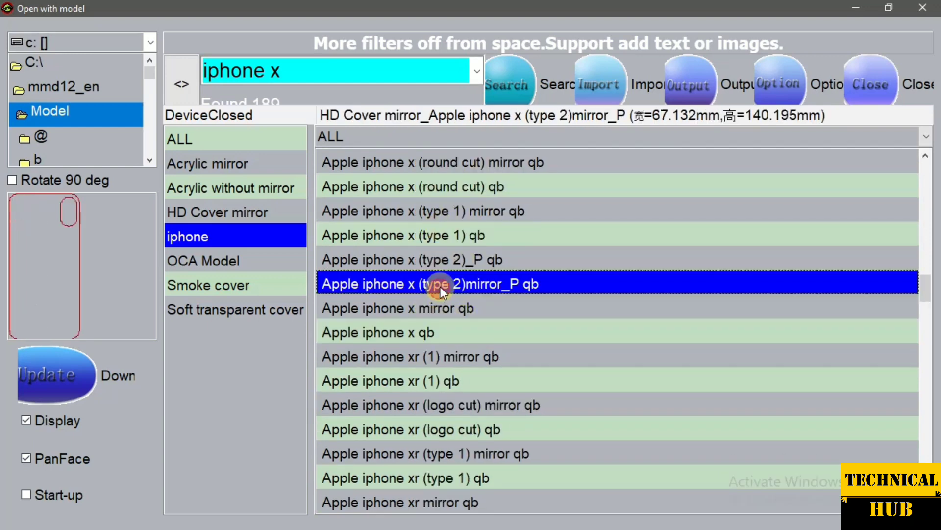
click(440, 265)
click(435, 235)
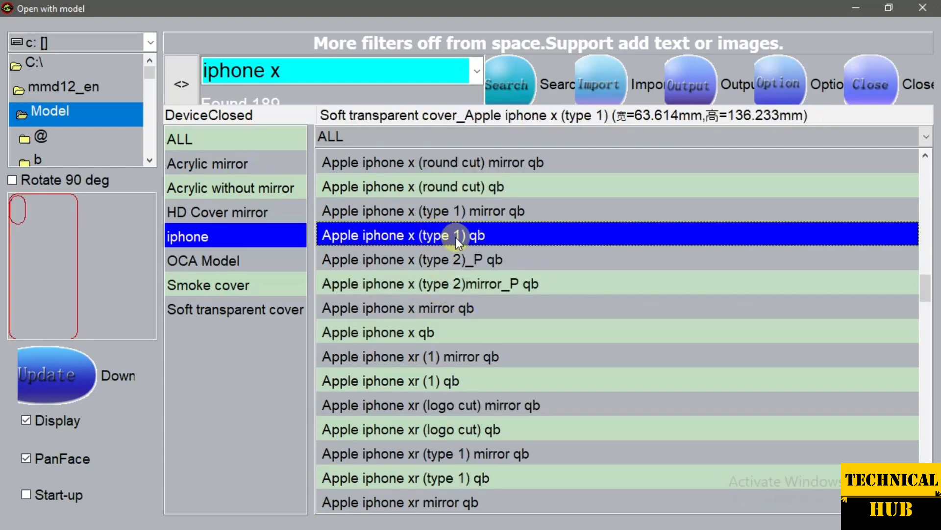
Preview each Apple iphone x cover variant in list order, from (round cut) mirror qb through x qb
scroll(457, 259, up, 2)
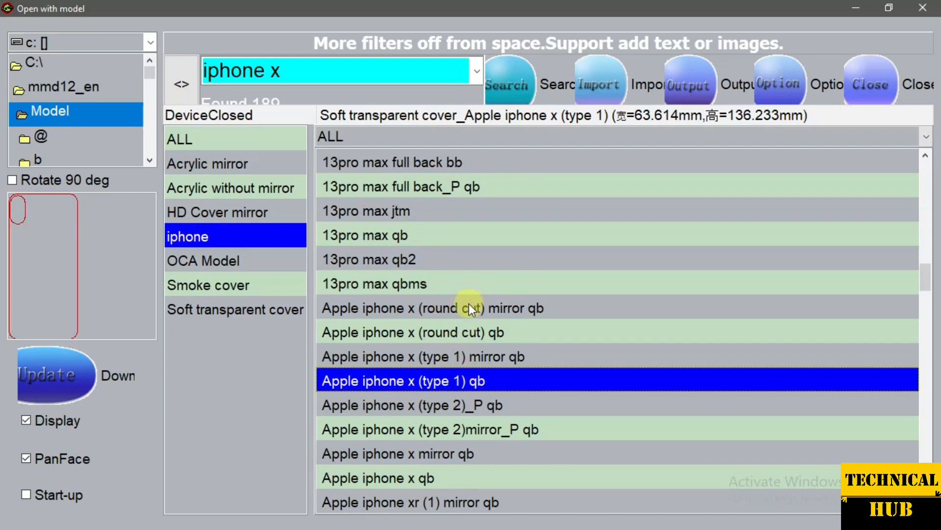
scroll(436, 293, down, 1)
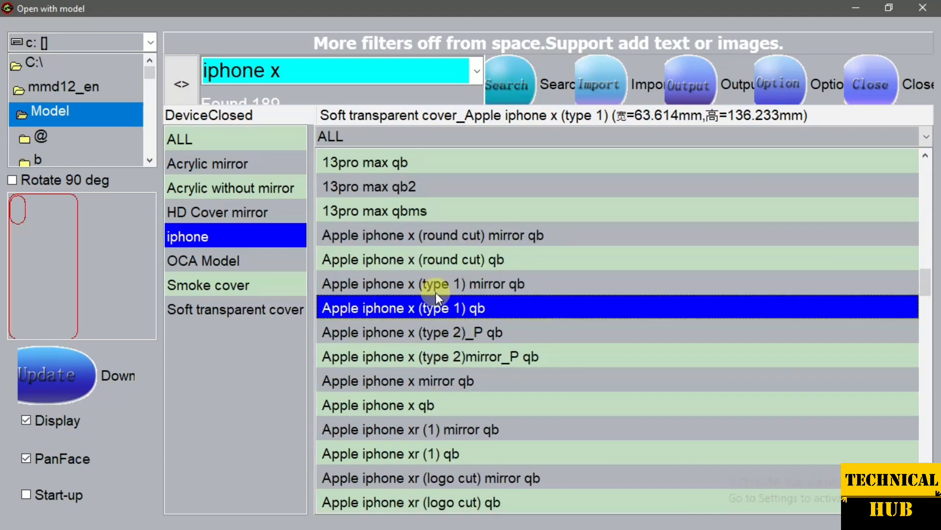
click(439, 236)
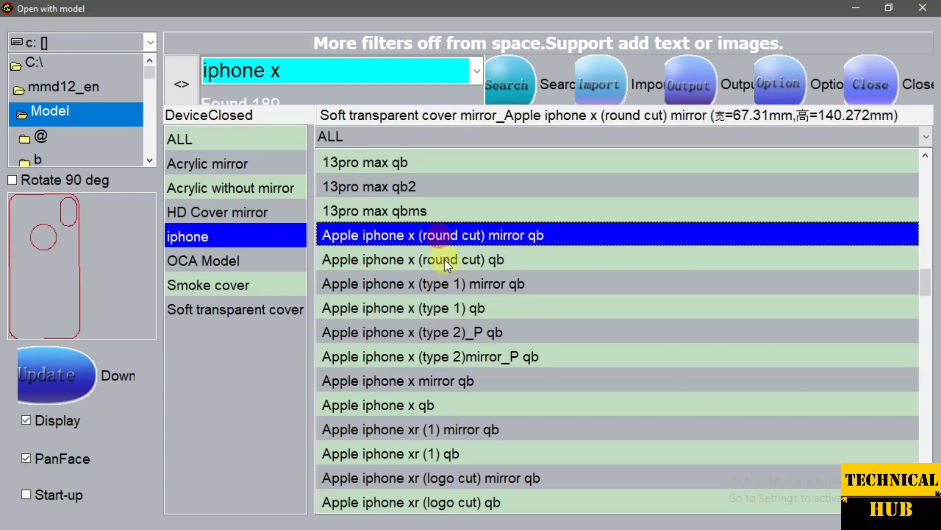
click(445, 260)
click(448, 283)
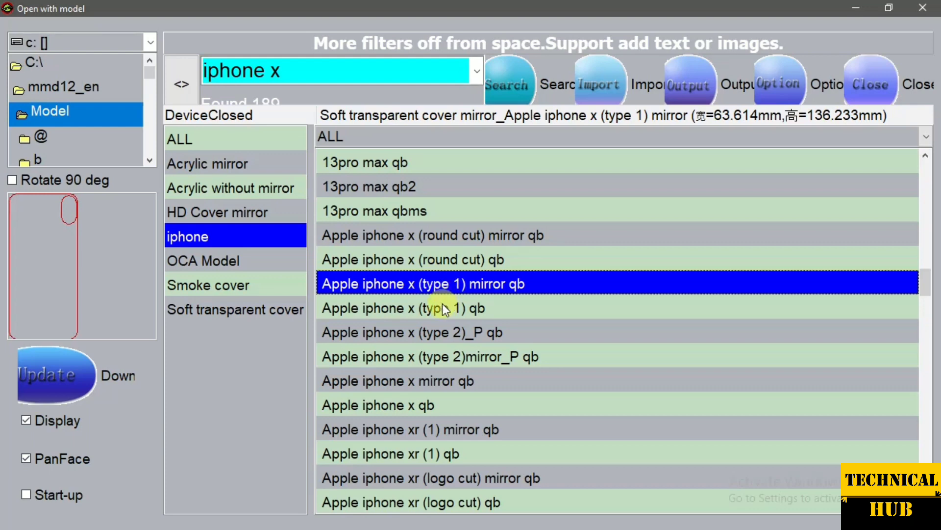
click(443, 306)
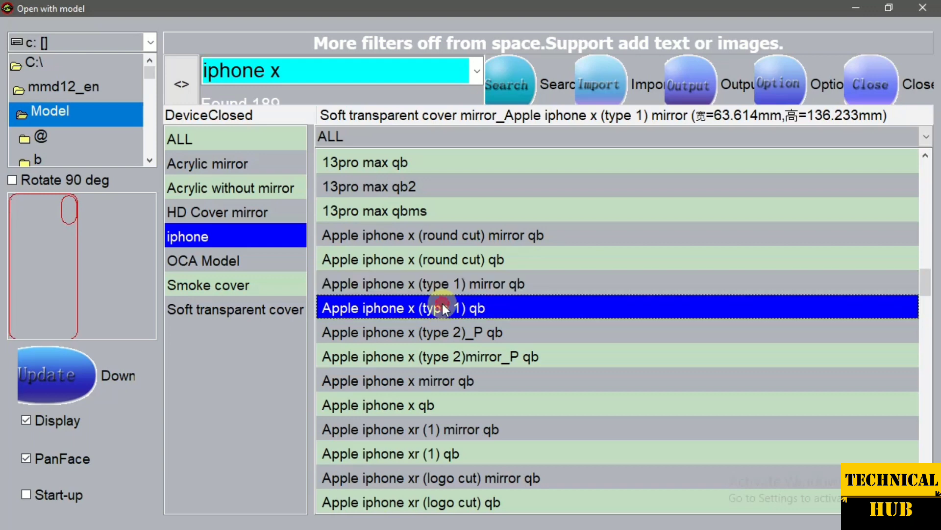
click(440, 333)
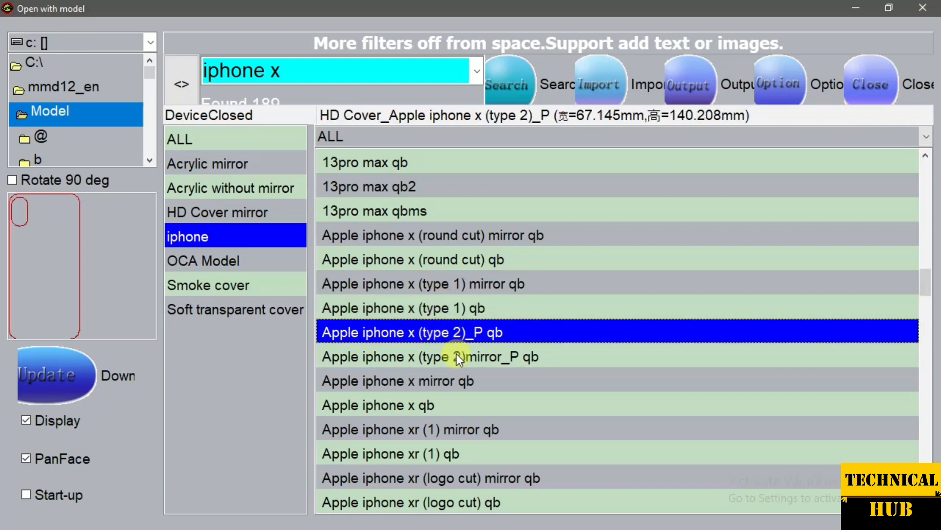
click(471, 355)
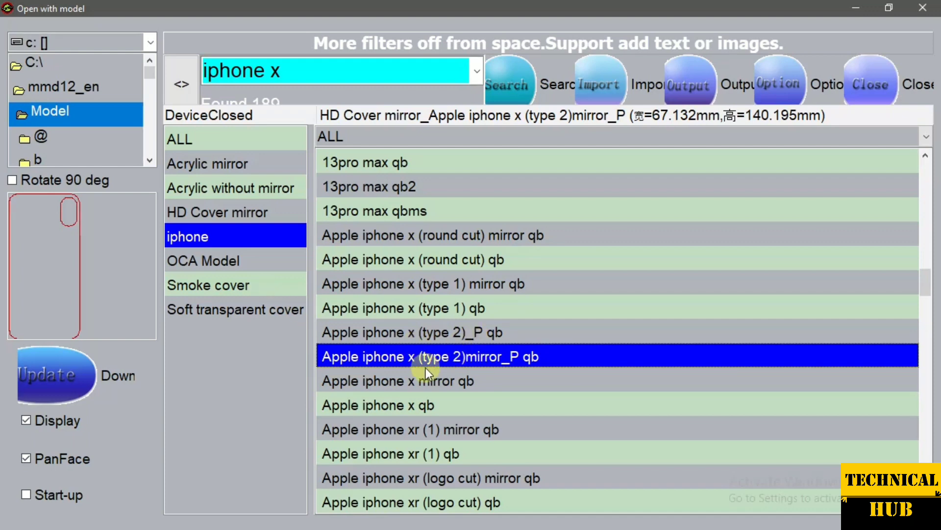
click(437, 381)
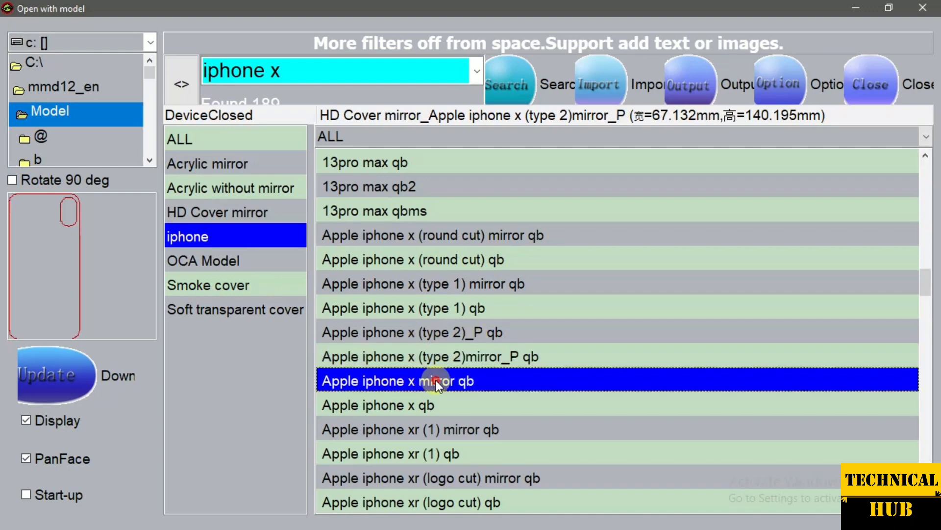
click(428, 403)
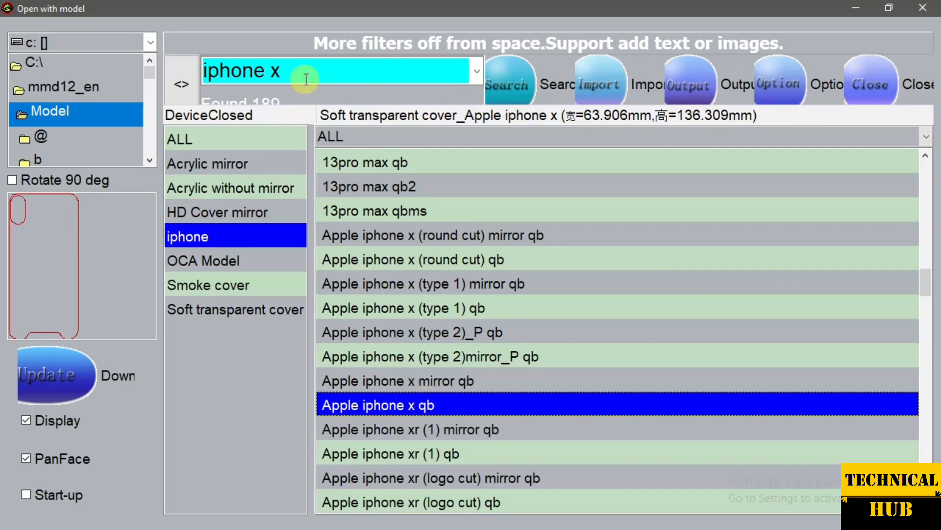
Find the short-named x entries in the iphone category and preview the models x and x 2 bb
scroll(383, 232, down, 15)
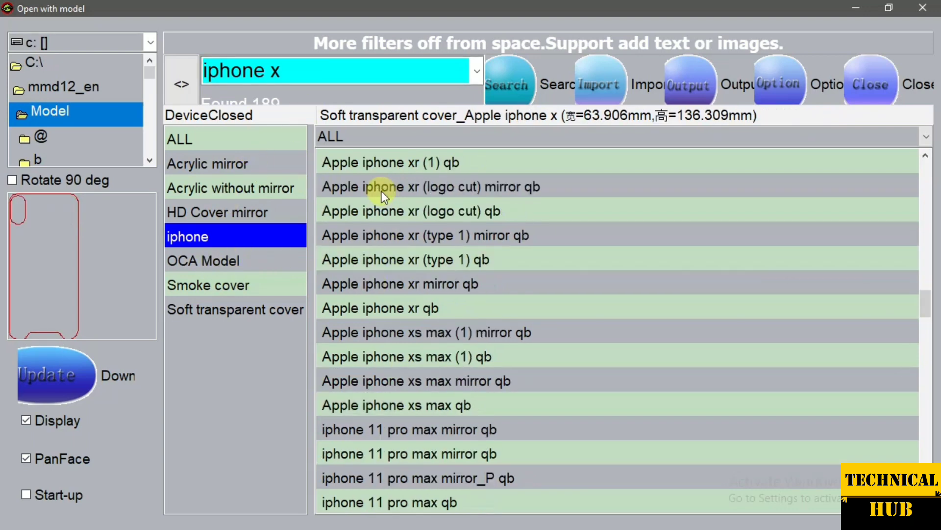
scroll(432, 267, up, 2)
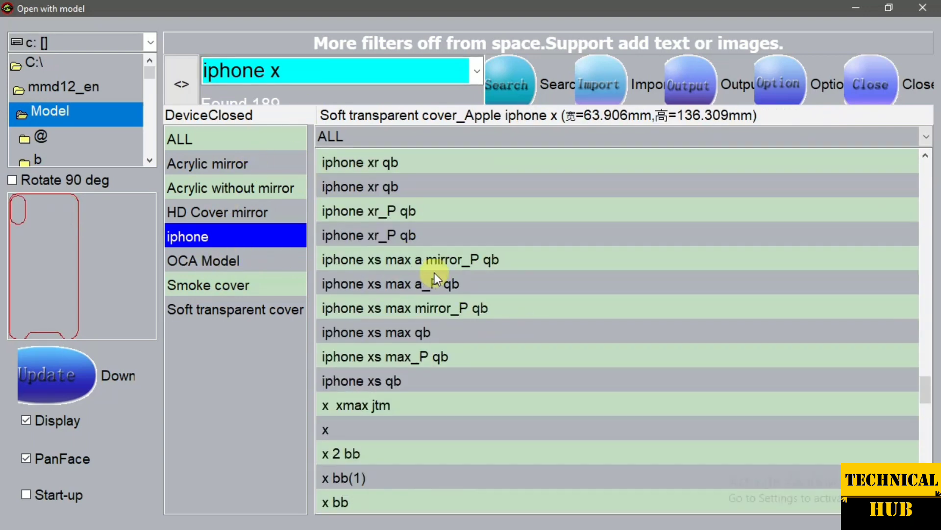
scroll(423, 284, down, 2)
scroll(420, 290, down, 1)
click(351, 211)
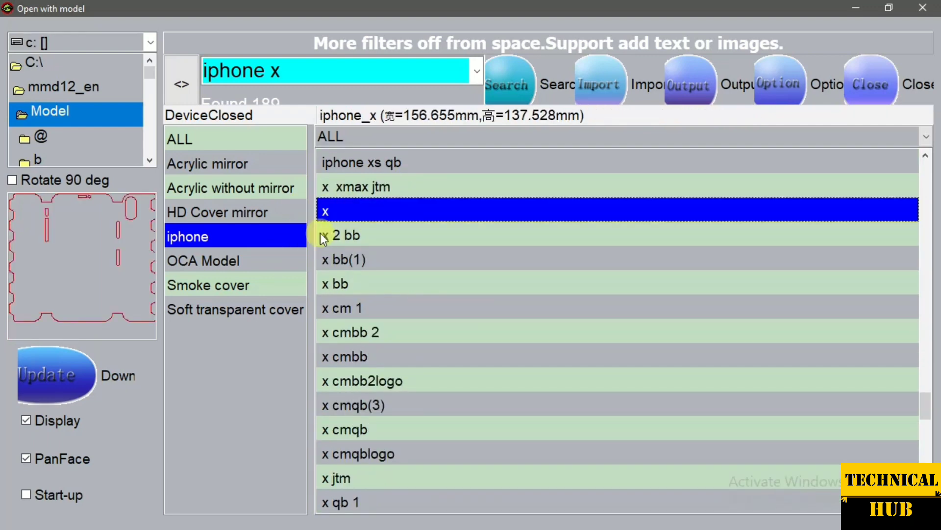
click(373, 233)
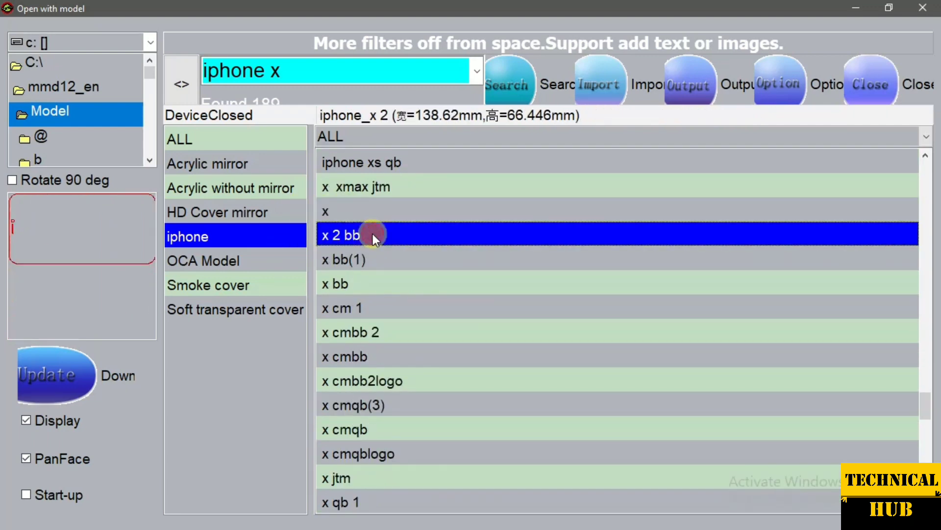
click(353, 212)
click(353, 231)
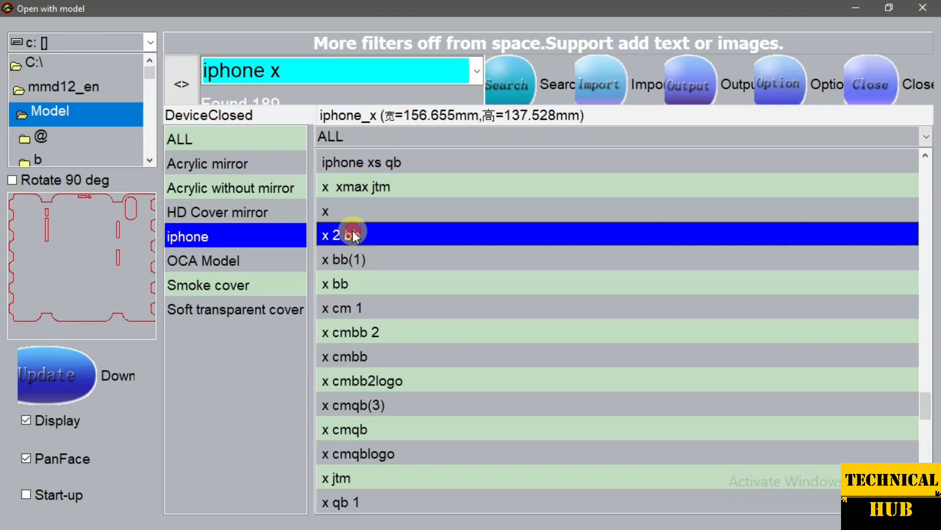
Compare the previews of the iPhone X back models x 2 bb, x bb(1) and x bb
click(375, 277)
click(375, 260)
click(363, 286)
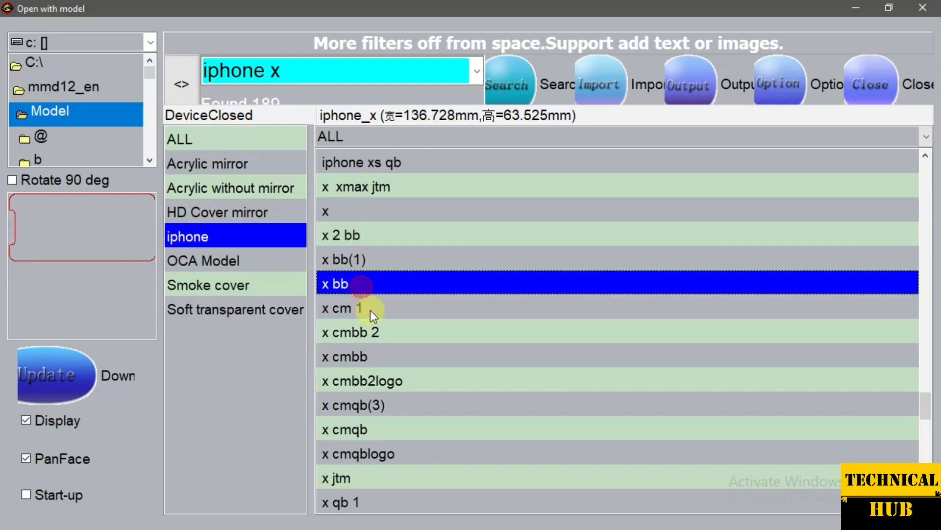
click(365, 260)
click(375, 232)
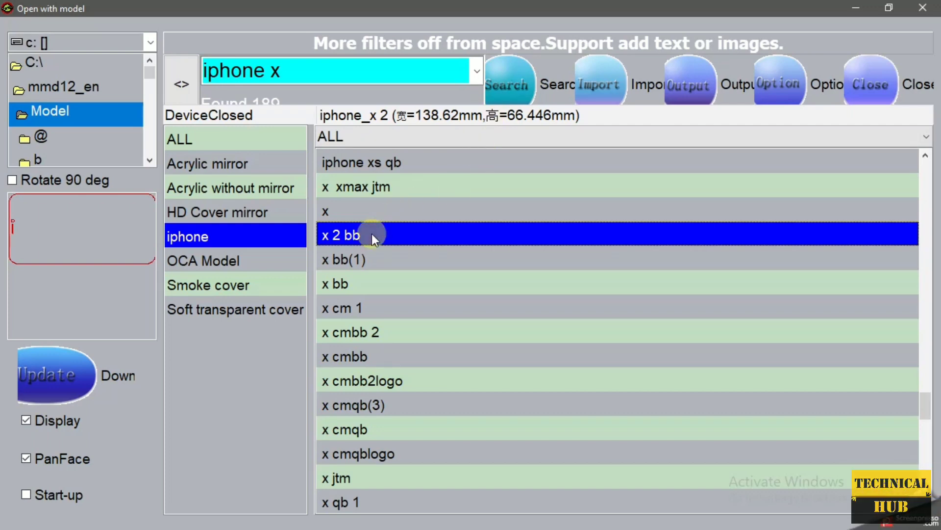
click(354, 259)
click(357, 287)
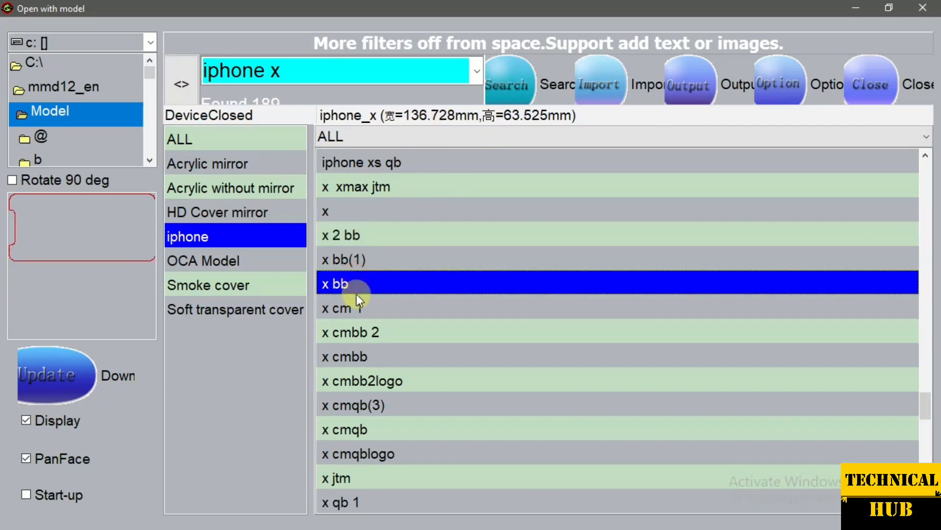
click(352, 232)
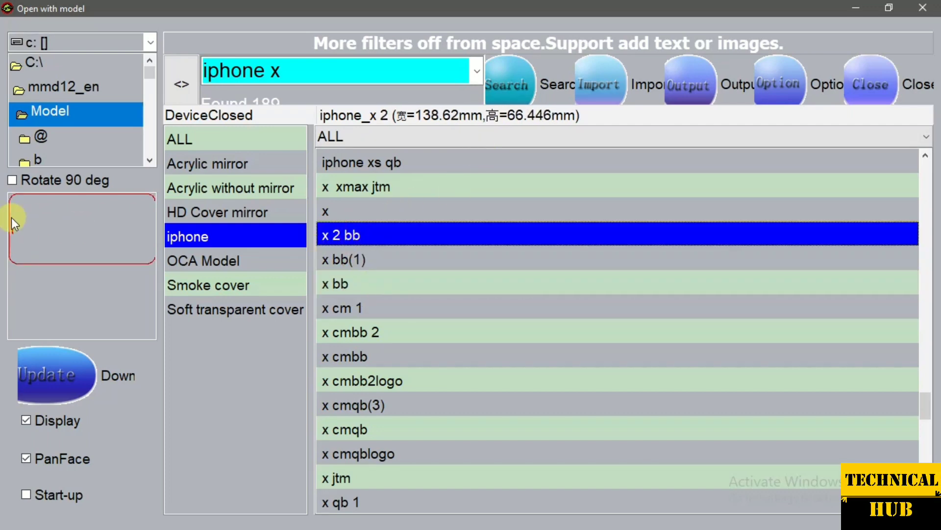
click(369, 259)
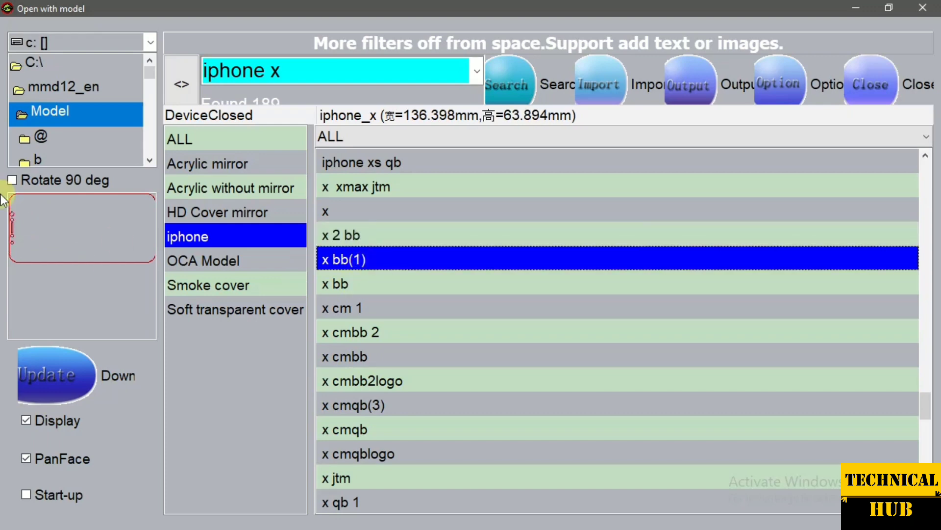
click(387, 281)
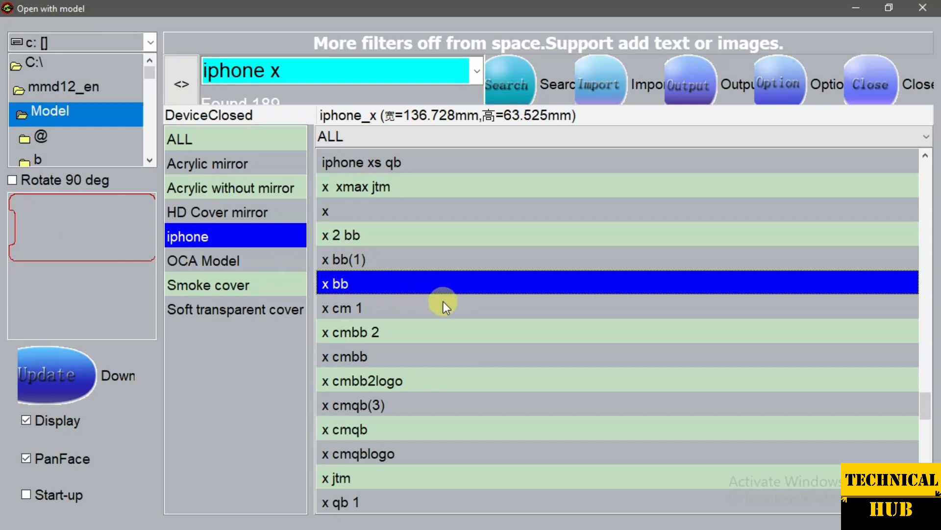
Preview the iPhone X models x qb 1, x qb and x qb2
click(366, 505)
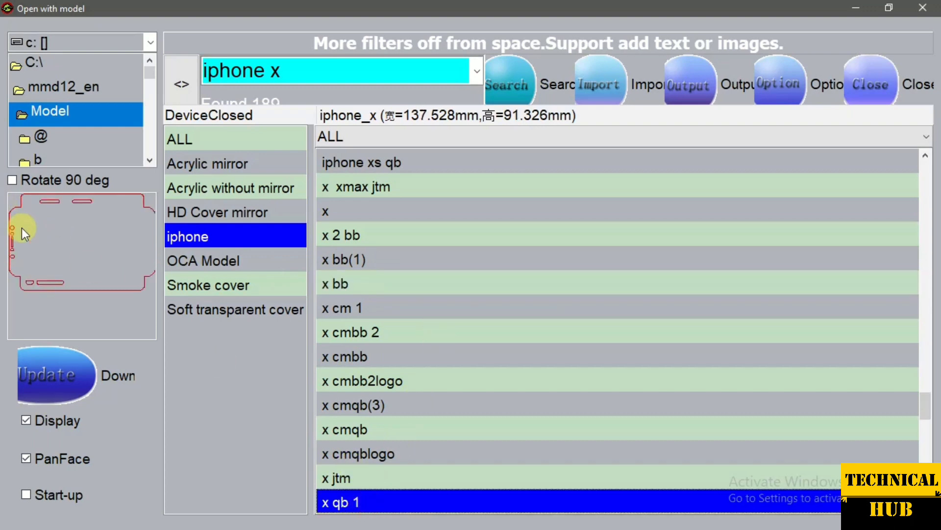
scroll(392, 232, down, 1)
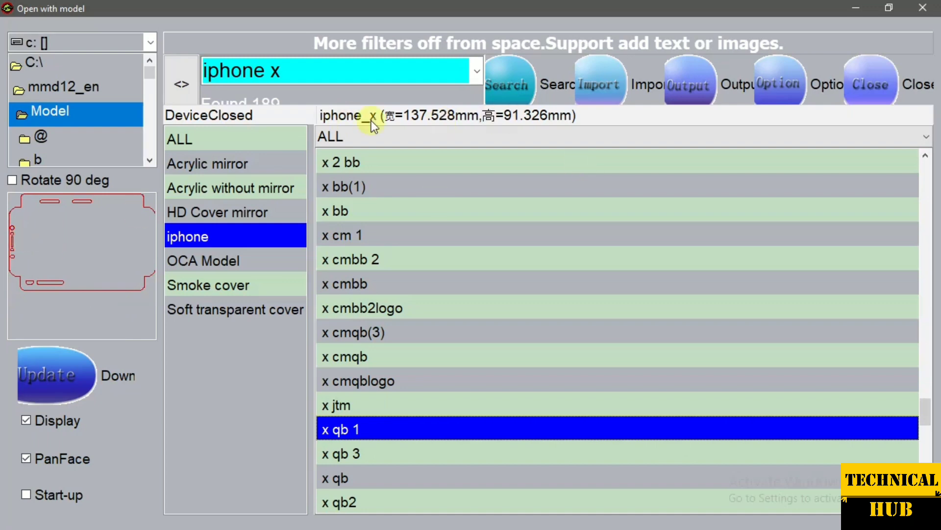
scroll(442, 245, down, 4)
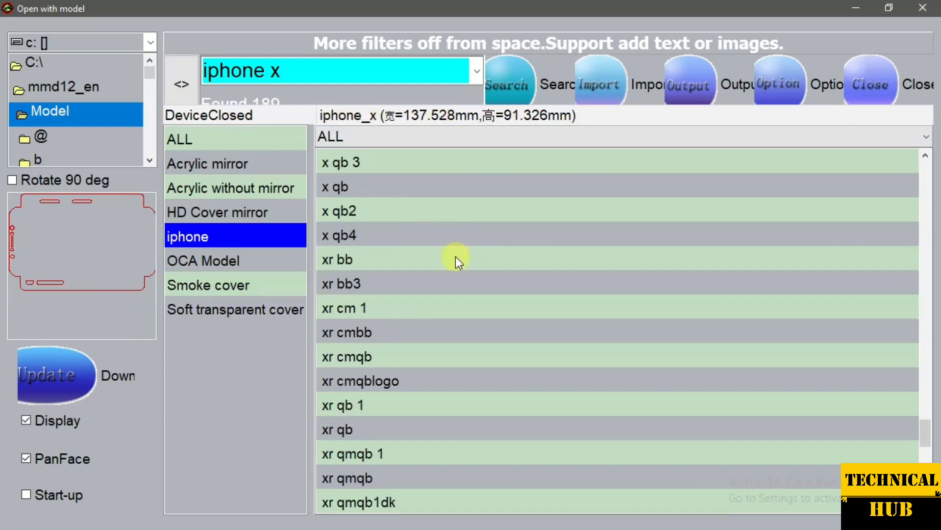
click(339, 186)
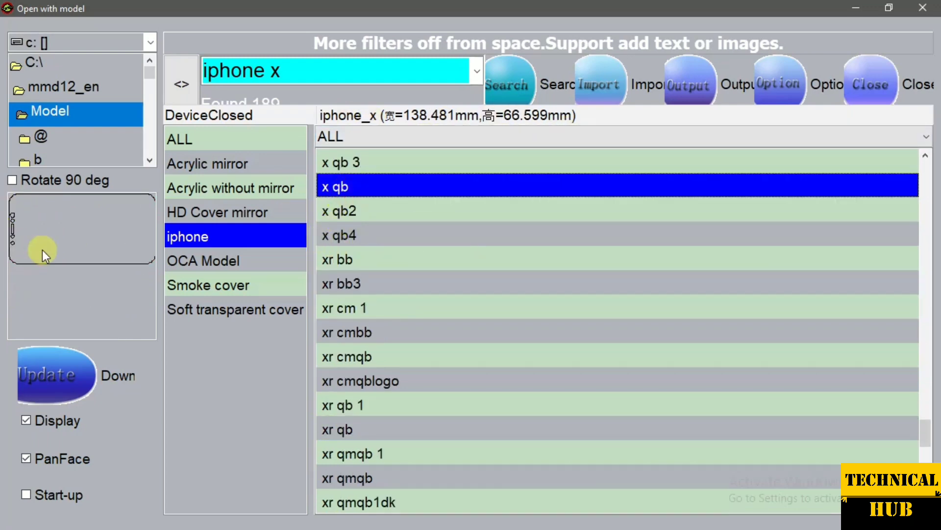
click(350, 210)
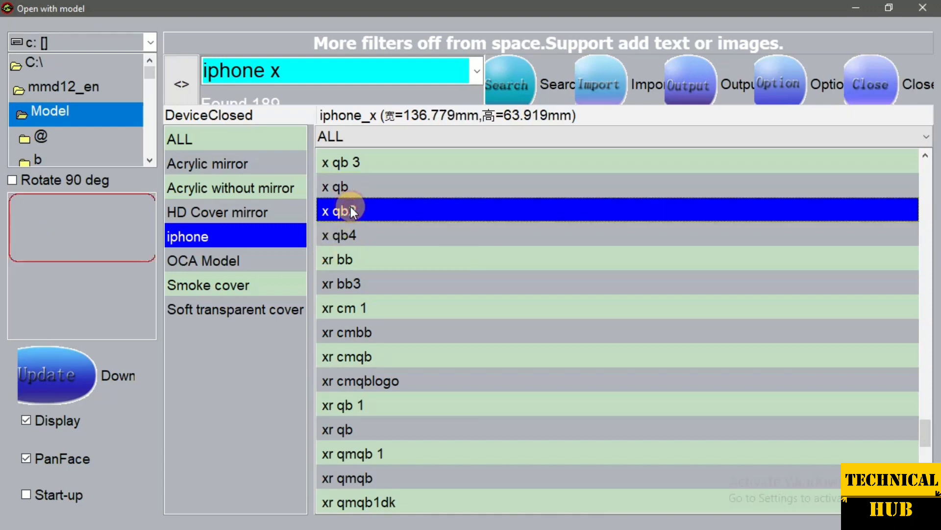
Compare the previews of the iPhone X models x qb, x bb and x bb(1) in the iphone category
click(373, 195)
scroll(407, 218, up, 2)
scroll(406, 218, up, 2)
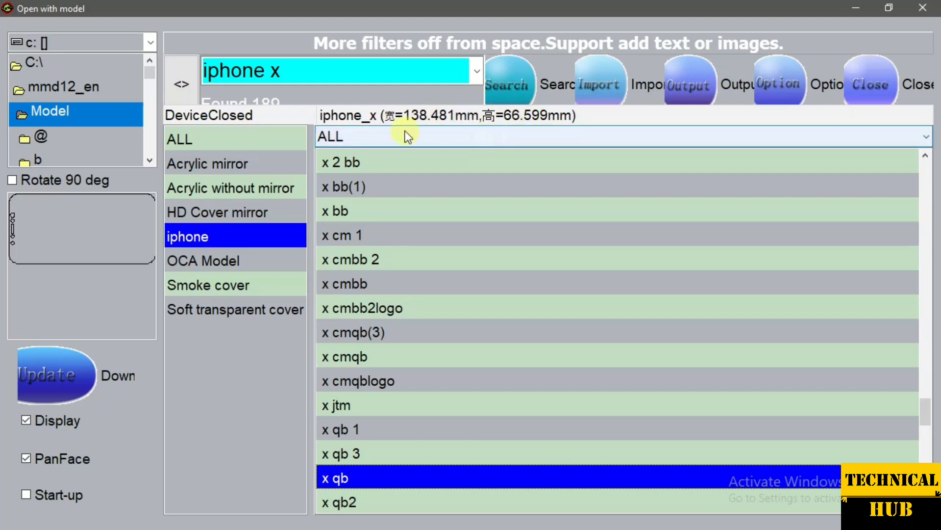
scroll(363, 235, up, 1)
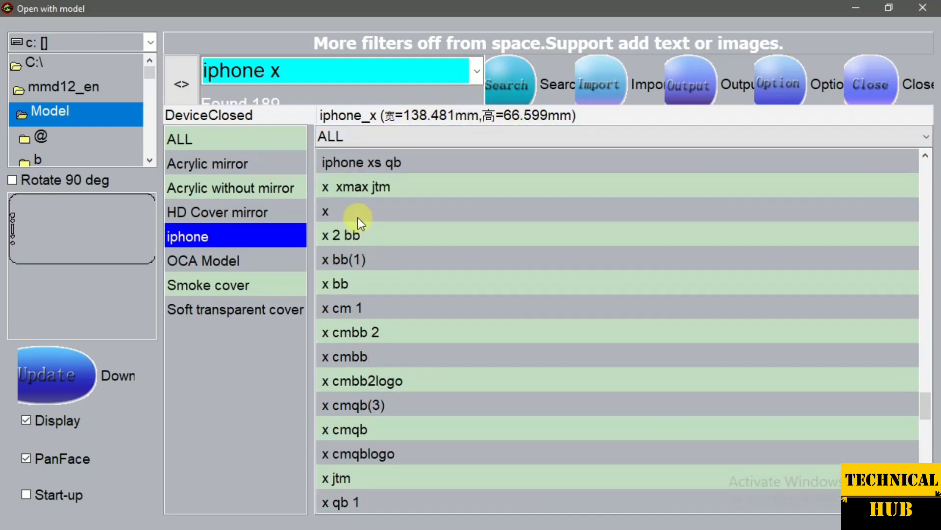
click(346, 288)
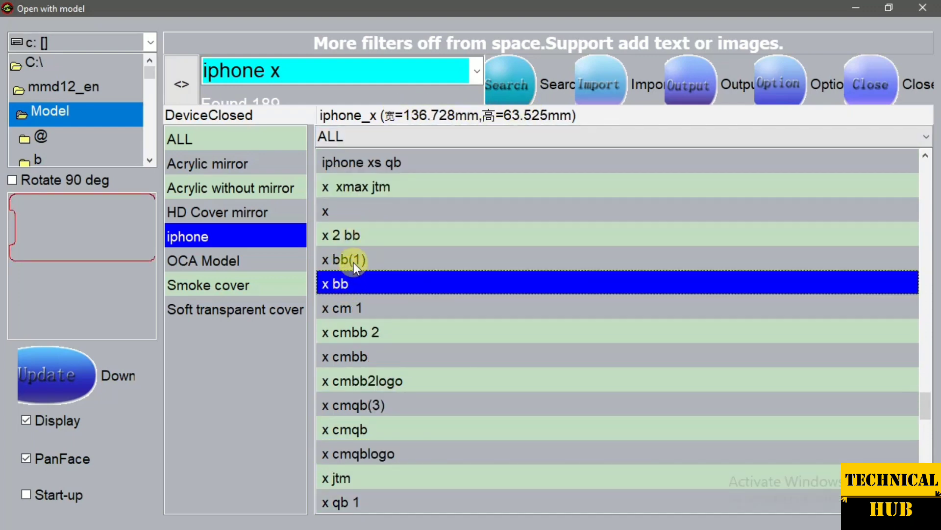
click(354, 262)
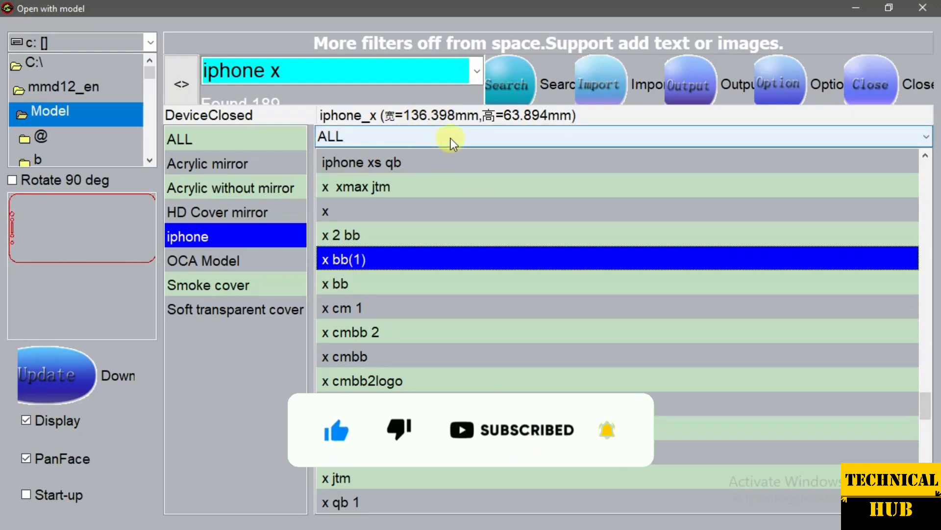
Preview the iPhone X models x qb 1, x qb 3 and x qb
scroll(453, 162, down, 3)
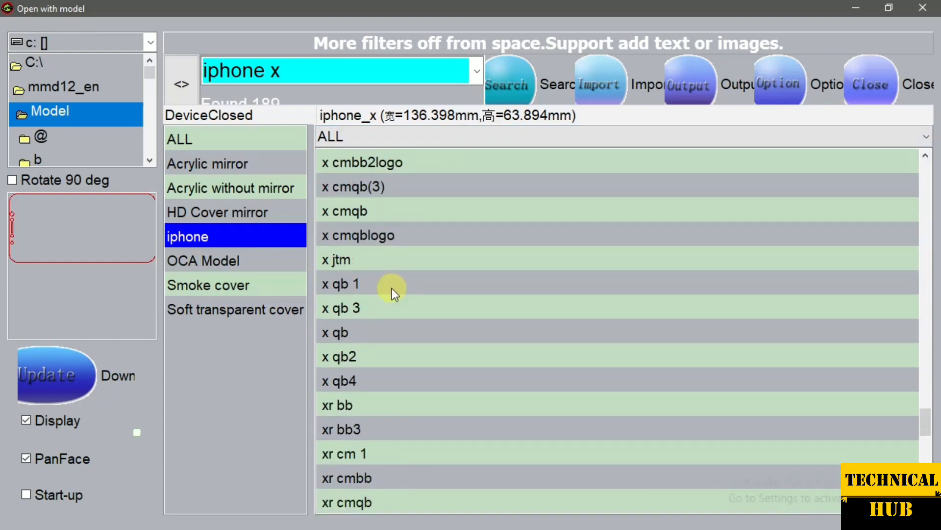
click(390, 285)
click(345, 306)
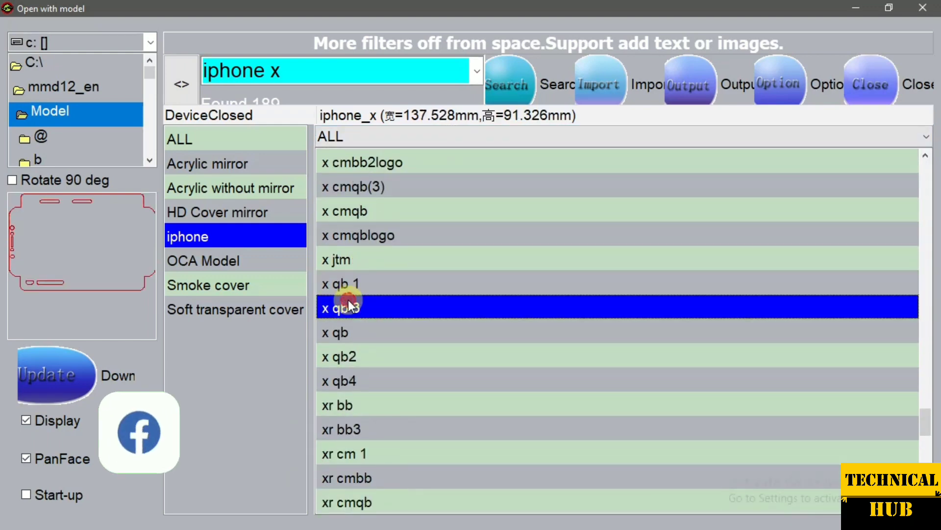
click(369, 328)
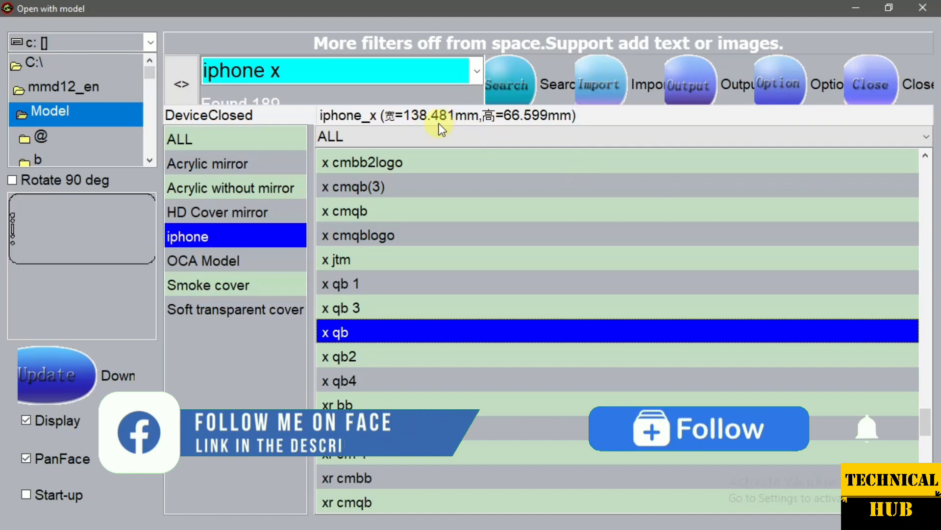
Preview the iPhone X back models x 2 bb and x bb(1), and filter the model list by bb(1)
scroll(476, 183, up, 3)
scroll(476, 186, up, 1)
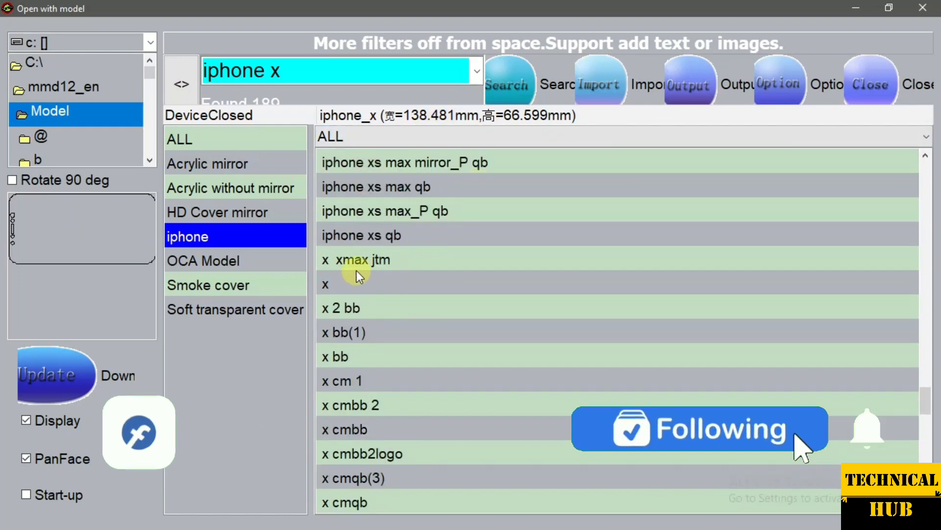
click(361, 310)
click(357, 333)
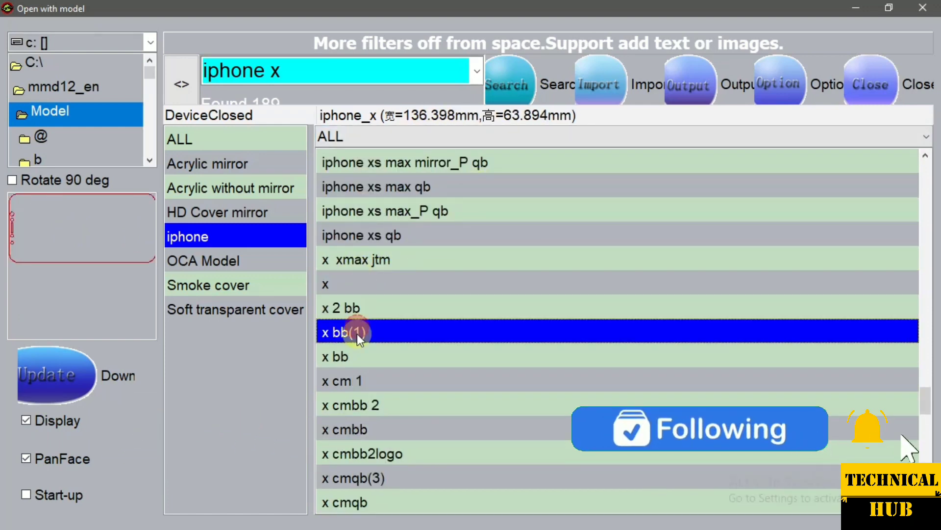
click(448, 140)
text(bb(1))
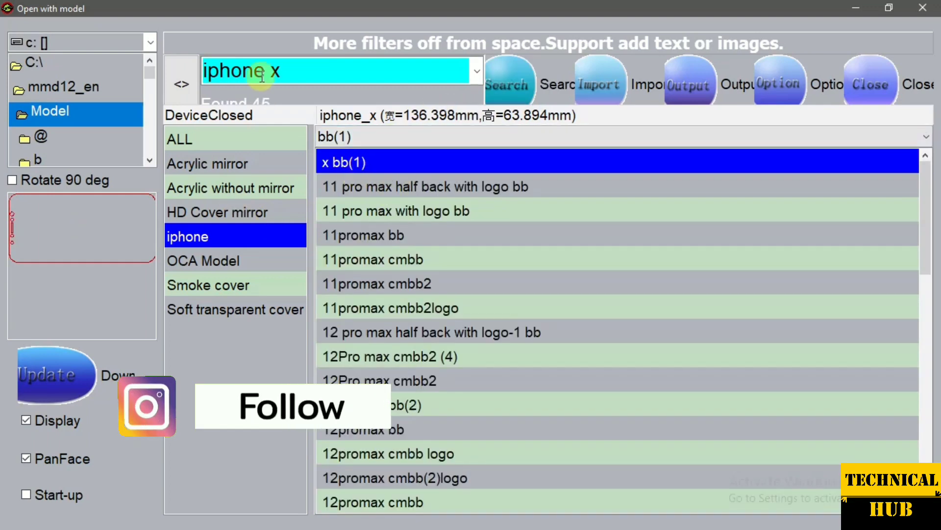
Clear the iphone x search text and browse the full category list through Army design and Asus
click(258, 71)
key(BackSpace)
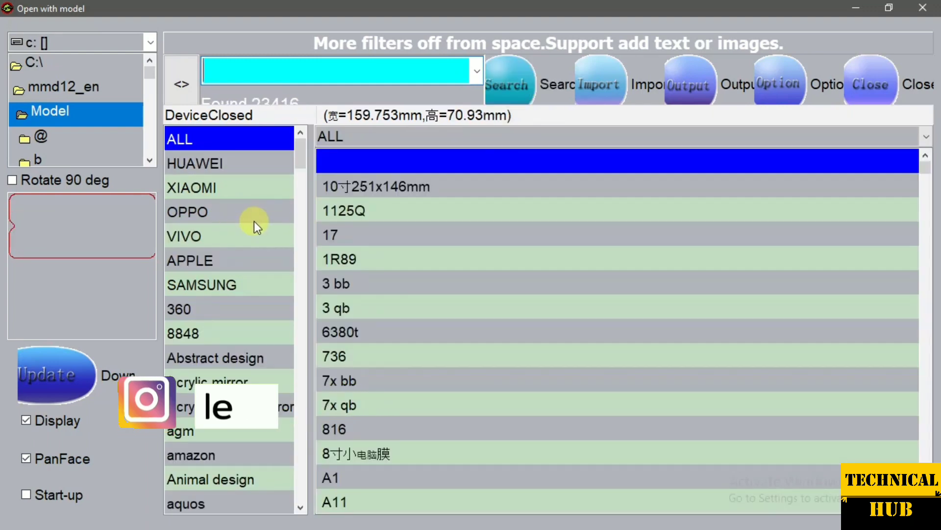
scroll(252, 225, down, 4)
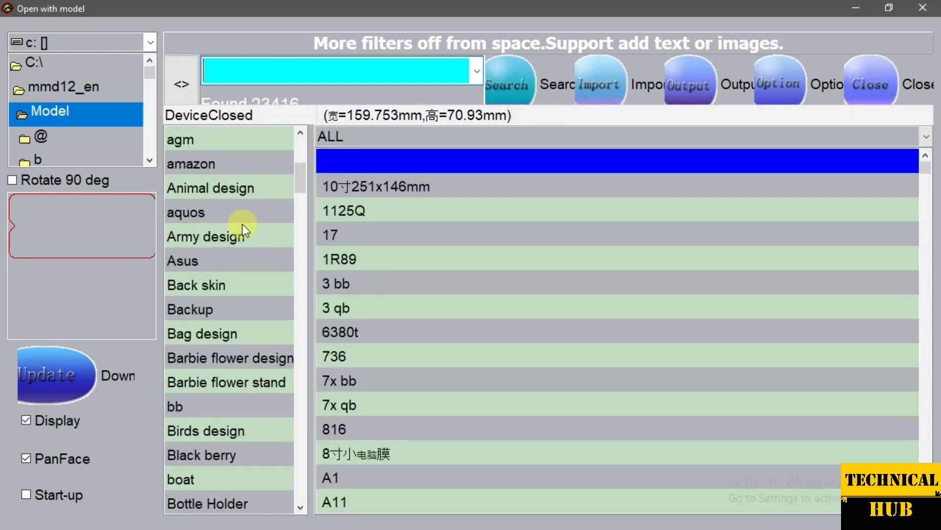
click(210, 241)
click(225, 257)
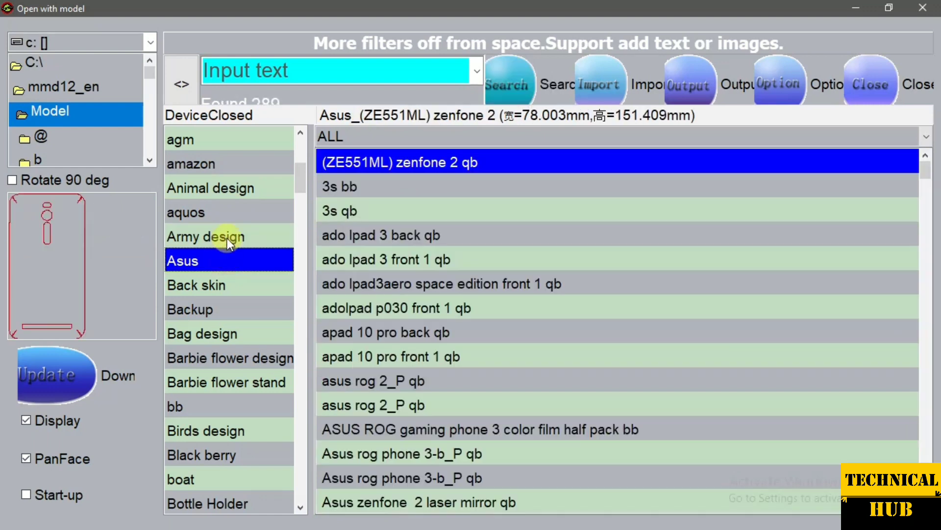
Open the Army design category and preview its models BS0451, BS0453, BS0455 and BS0456
click(227, 239)
scroll(434, 196, down, 3)
click(424, 211)
click(414, 260)
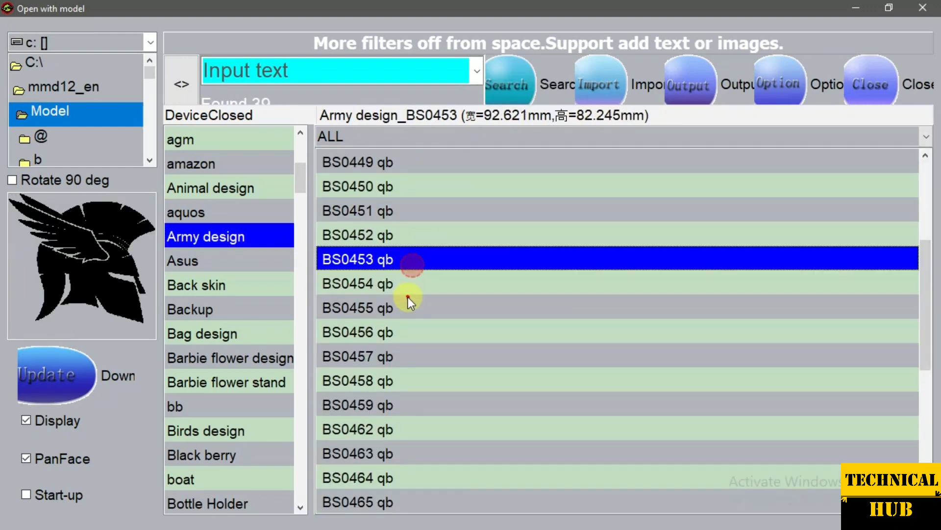
click(412, 306)
click(423, 331)
scroll(427, 319, down, 4)
Show the models in the Backup, Bag design and Barbie flower design categories in turn
click(265, 310)
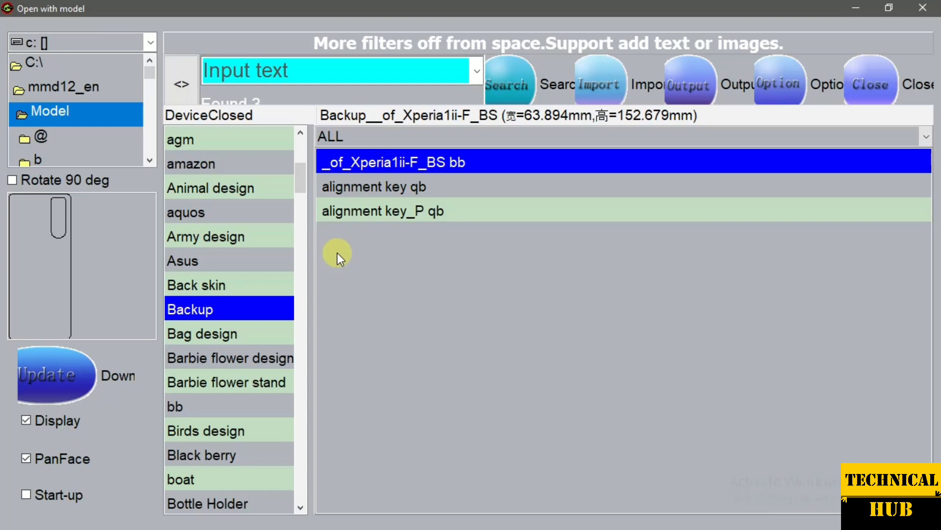
scroll(302, 259, down, 1)
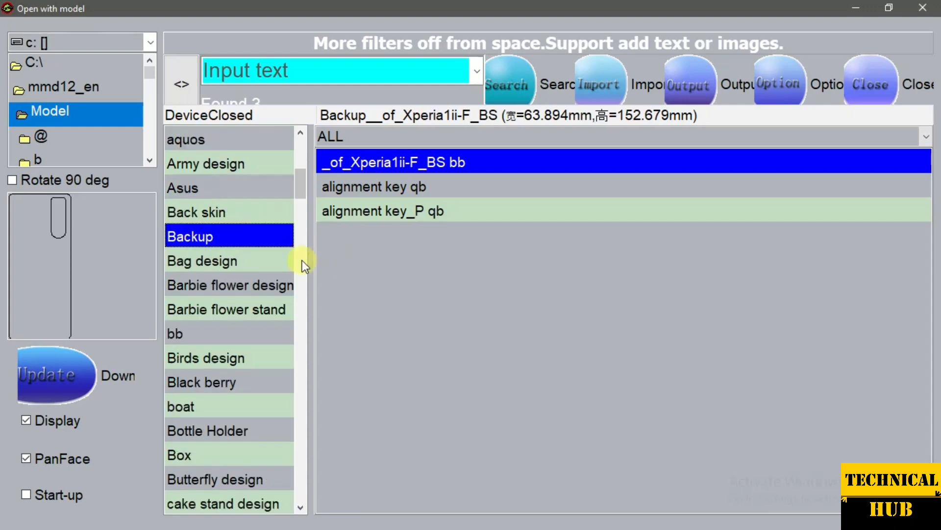
click(233, 266)
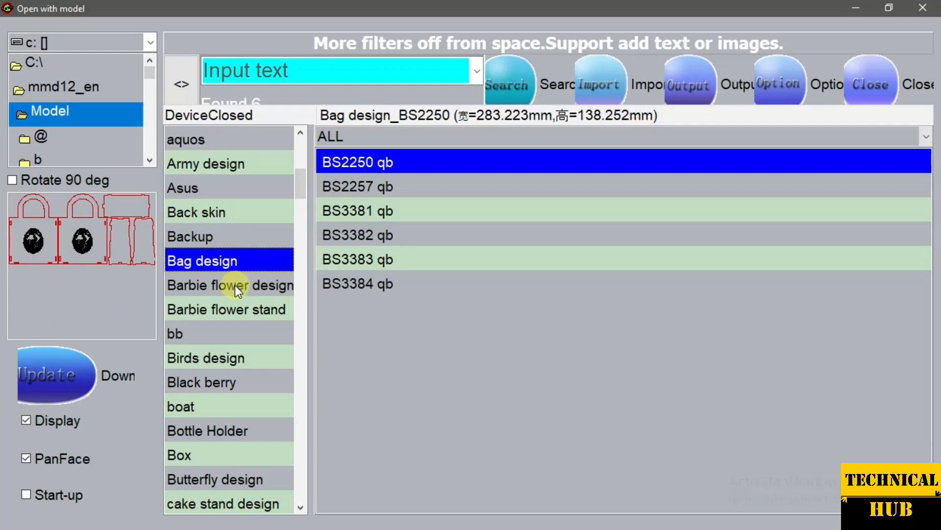
click(237, 285)
scroll(243, 284, down, 2)
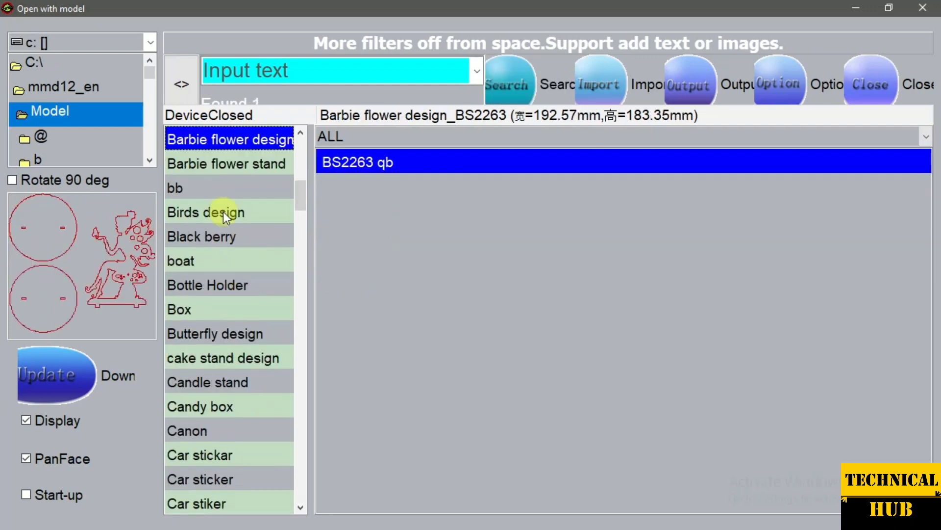
Open the Barbie flower stand and bb categories and preview the second bb model in the list
click(214, 166)
click(209, 186)
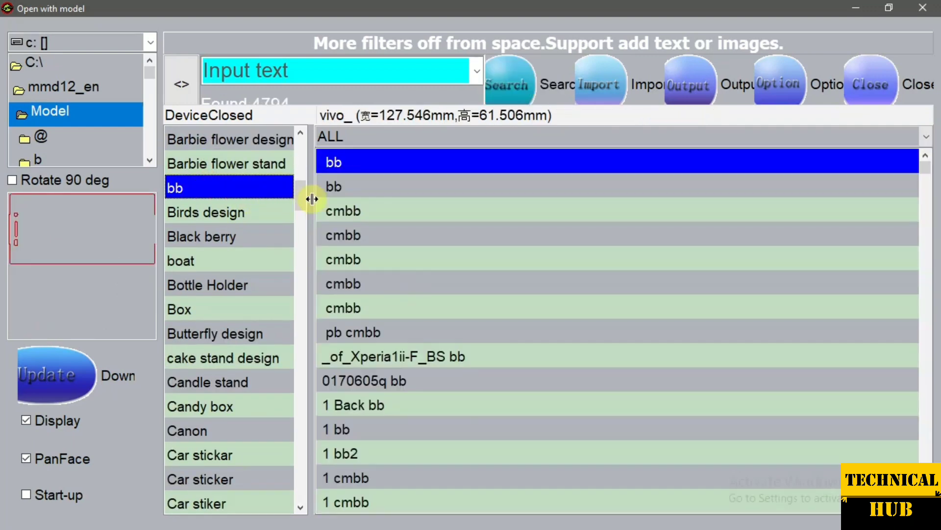
click(356, 190)
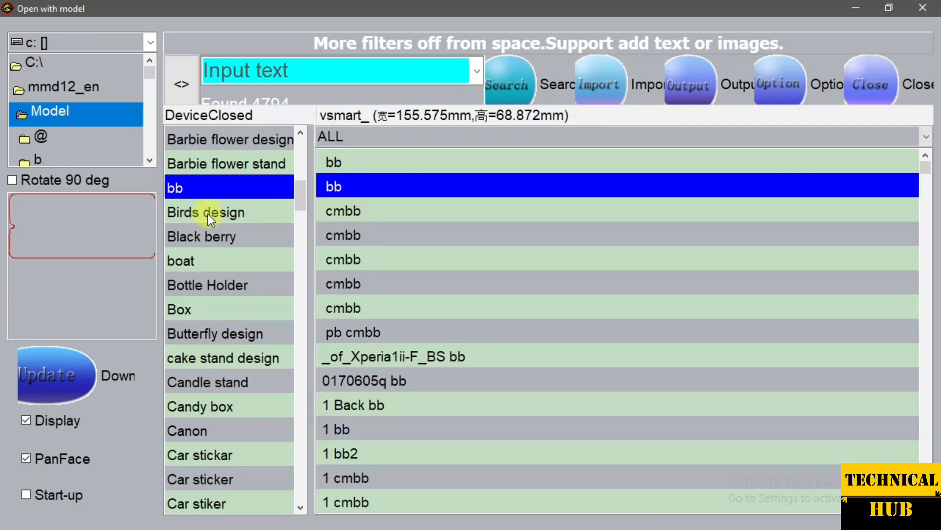
Browse the categories Birds design, Black berry, boat, Bottle Holder and Butterfly design
scroll(211, 206, down, 1)
click(244, 151)
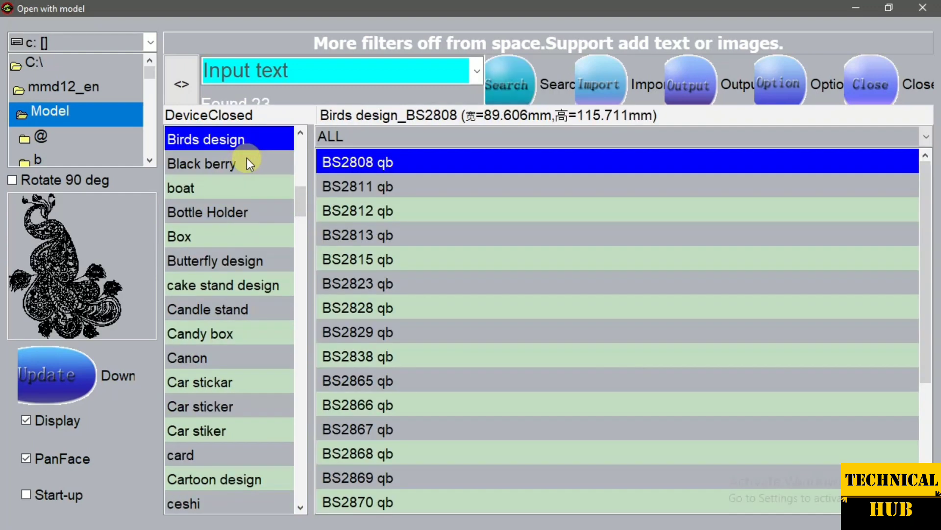
click(264, 177)
click(260, 165)
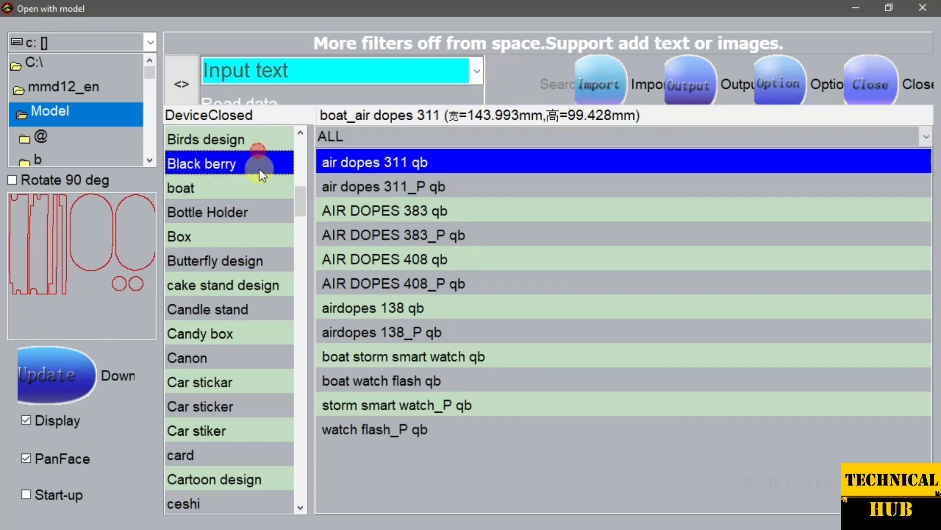
click(259, 187)
click(258, 221)
click(256, 257)
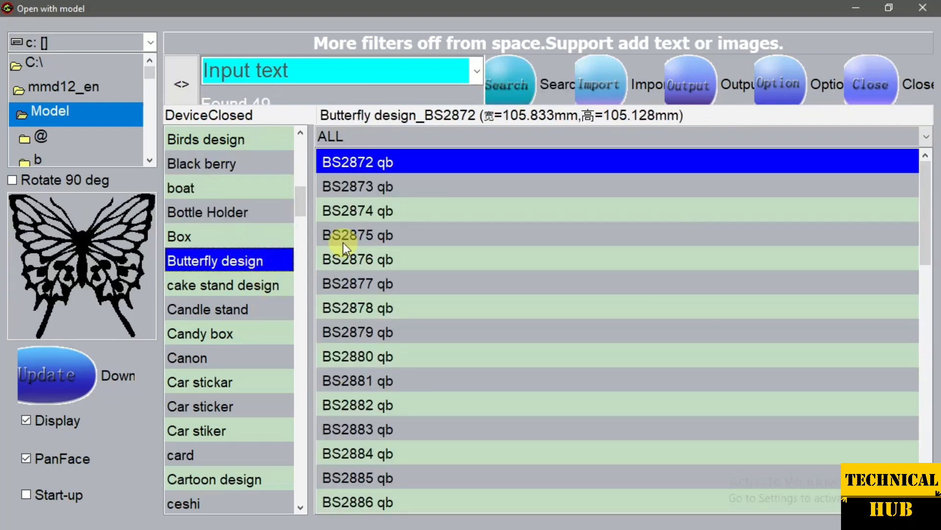
Preview the Butterfly design models BS2874, BS2877, BS2878, BS2880 and BS2881
click(389, 211)
click(384, 276)
click(390, 309)
click(394, 356)
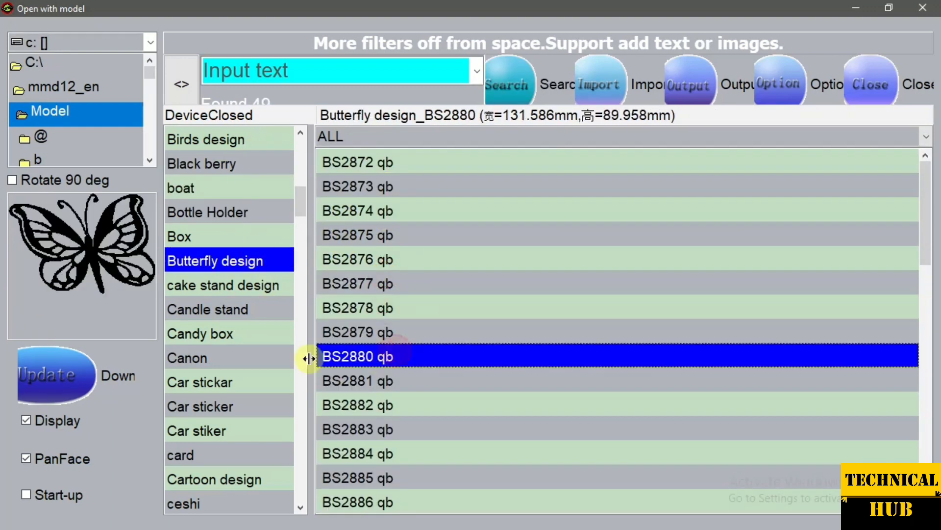
scroll(282, 288, down, 1)
click(349, 274)
click(371, 379)
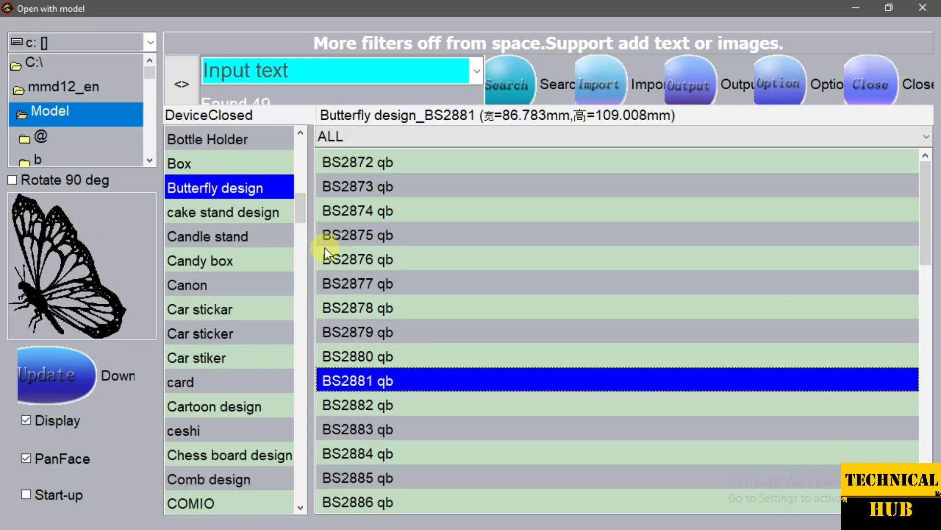
Minimise the model library, switch to Google Chrome and try to load ww.technicalhub.online
click(856, 8)
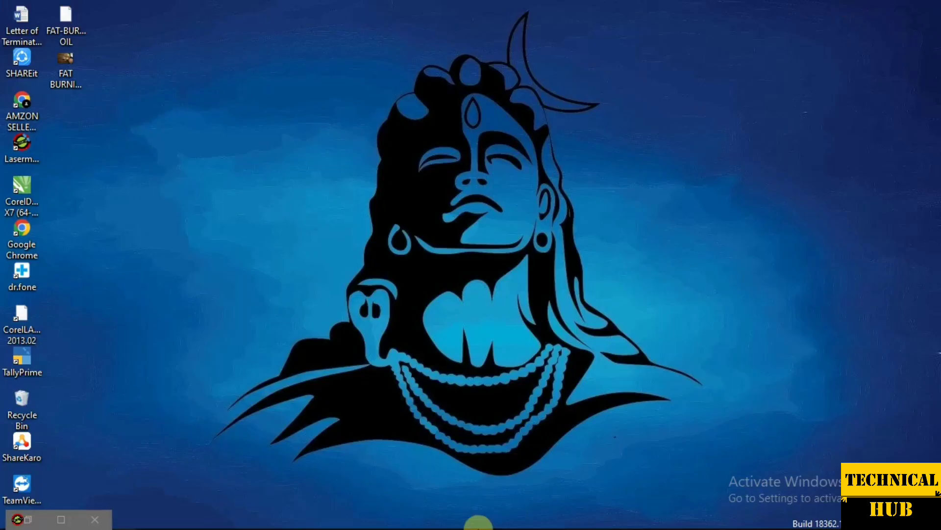
mouse_move(427, 518)
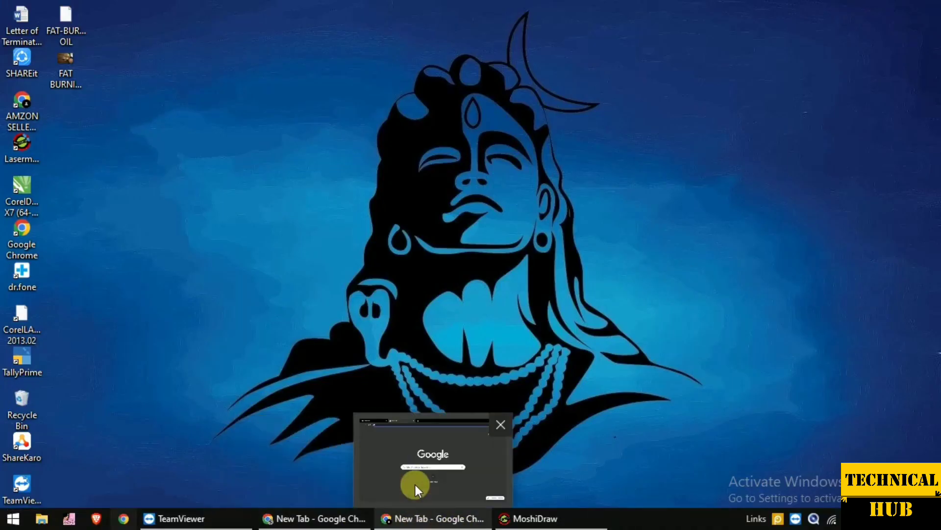
click(415, 485)
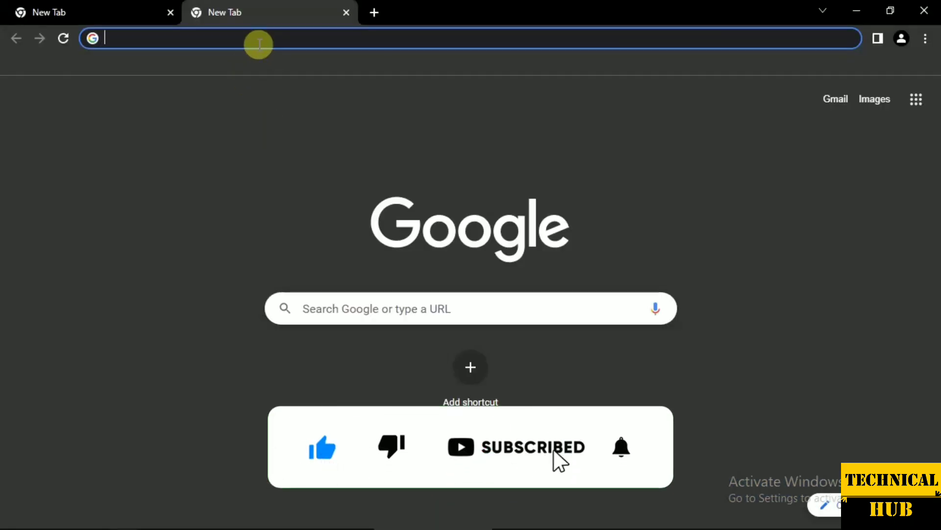
text(ww.)
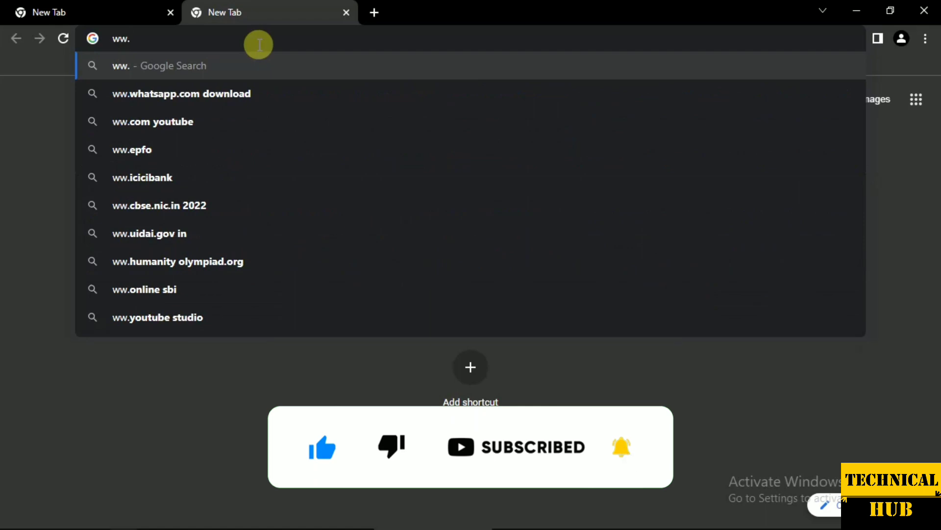
text(technicalh)
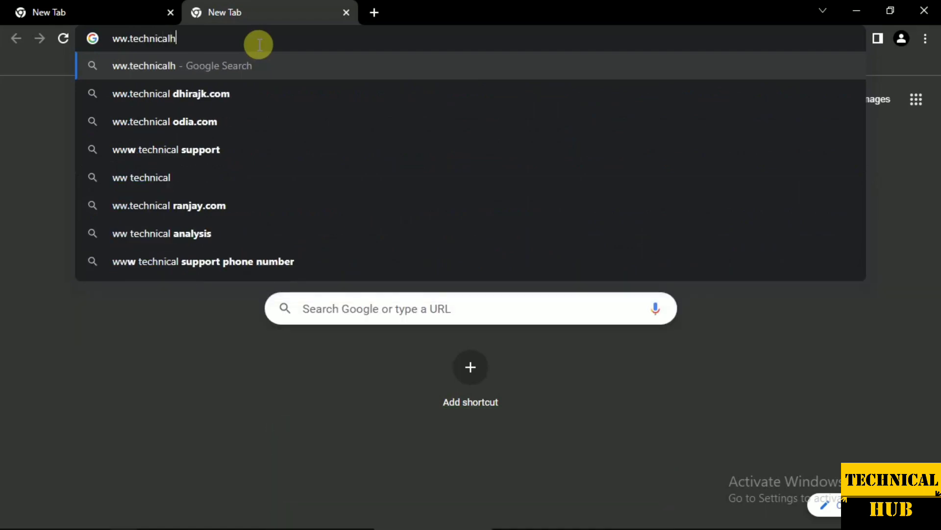
text(ub.onli)
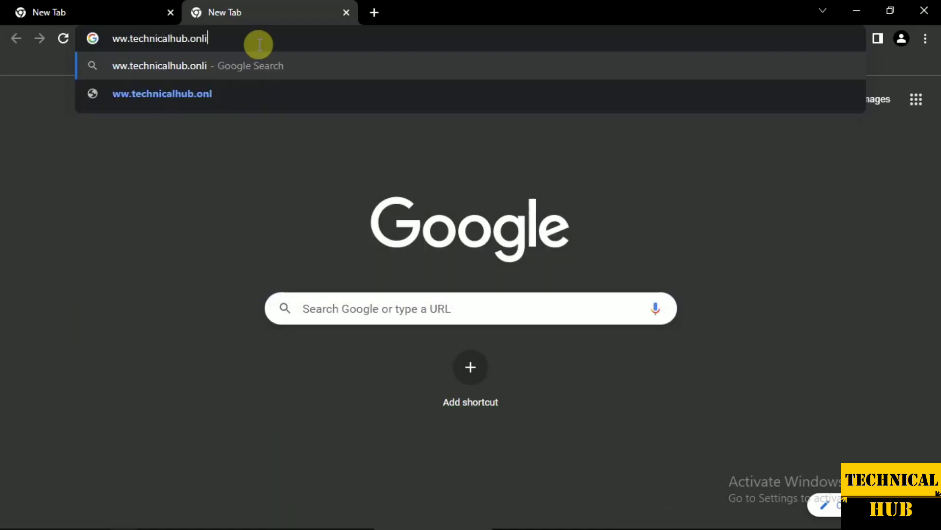
text(ne)
key(Return)
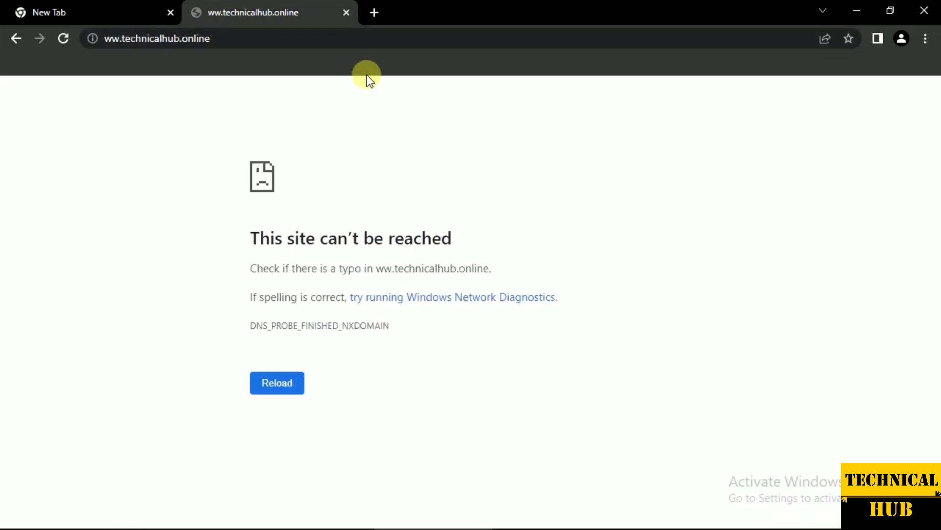
click(281, 380)
click(111, 39)
click(111, 40)
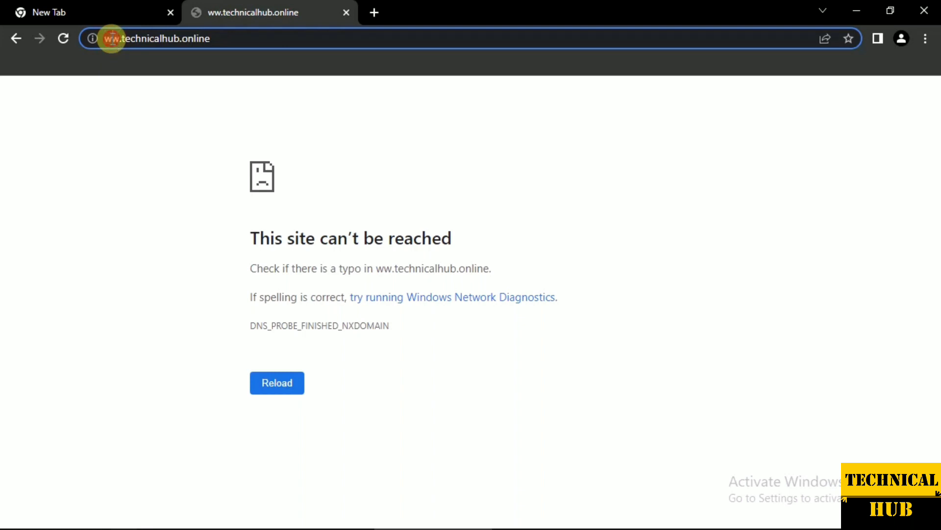
text(w)
key(Return)
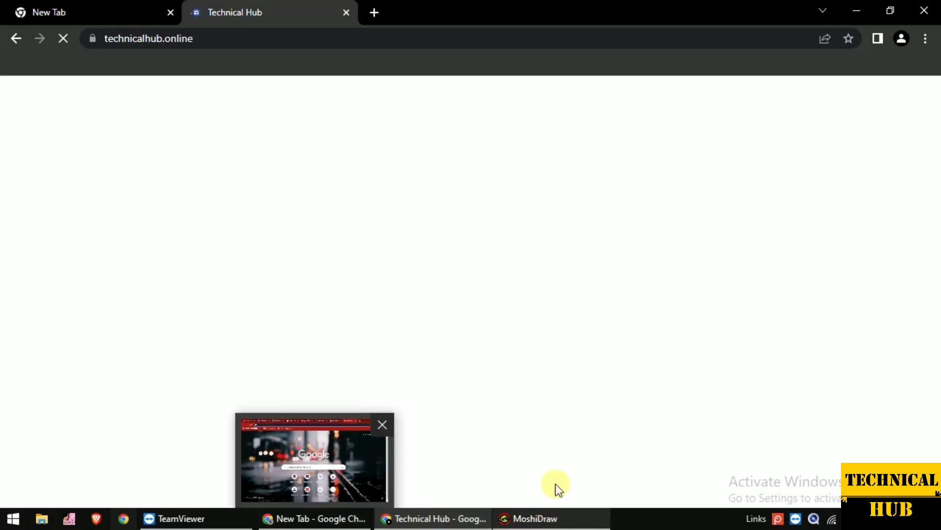
click(533, 518)
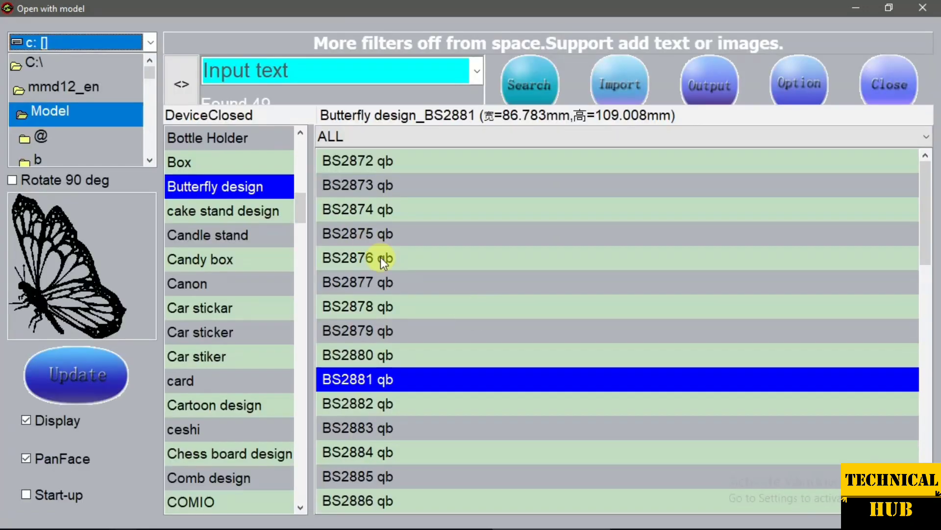
Preview the Butterfly design models BS2887, BS2889 and BS2891, and open the Candy box category
scroll(380, 257, down, 3)
click(347, 306)
click(361, 355)
click(368, 400)
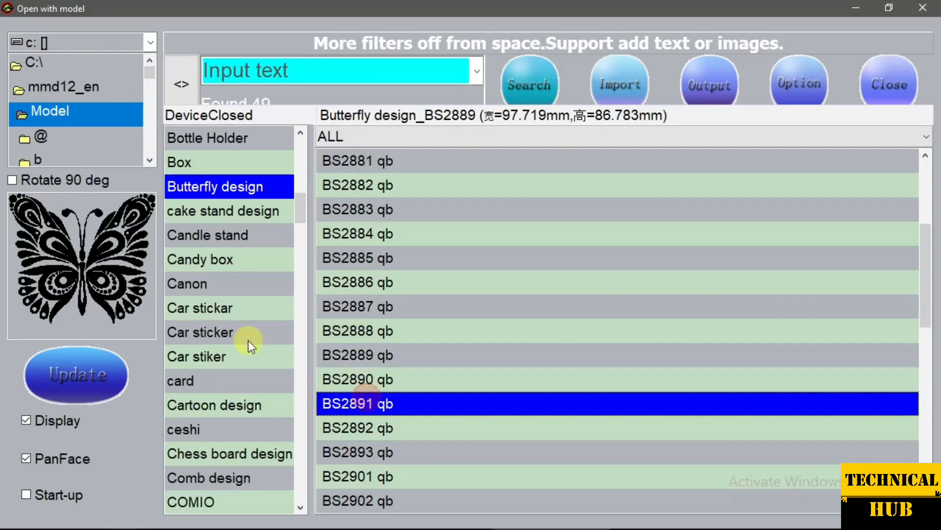
click(230, 305)
click(223, 263)
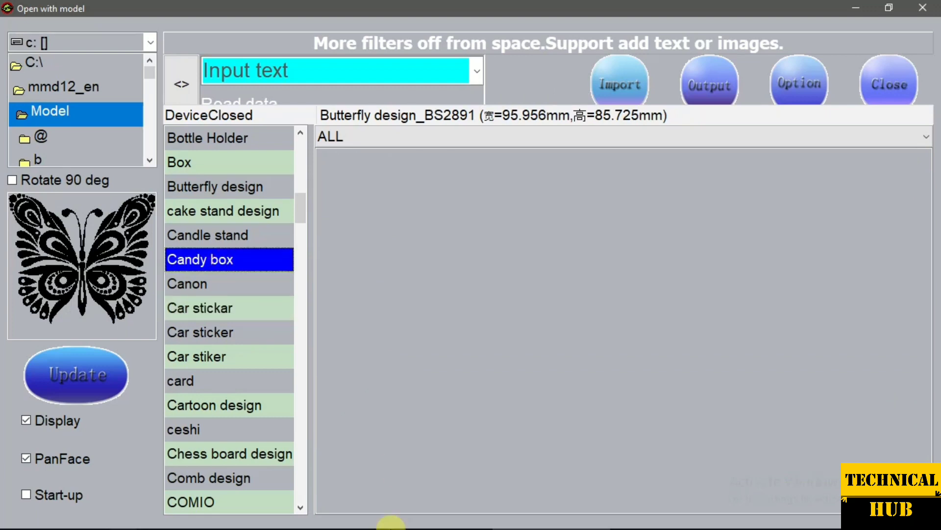
Switch to Google Chrome and open the Designs page of the Technical Hub website
mouse_move(393, 521)
click(422, 486)
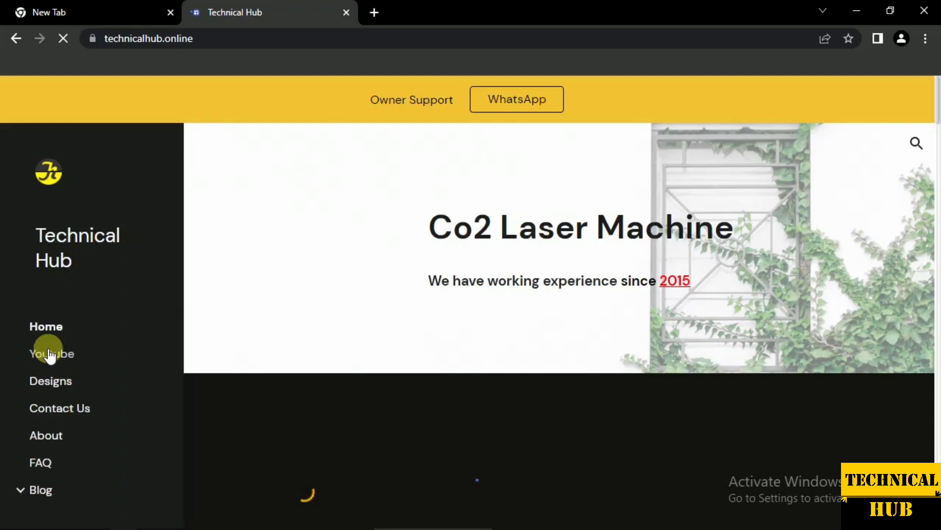
click(62, 378)
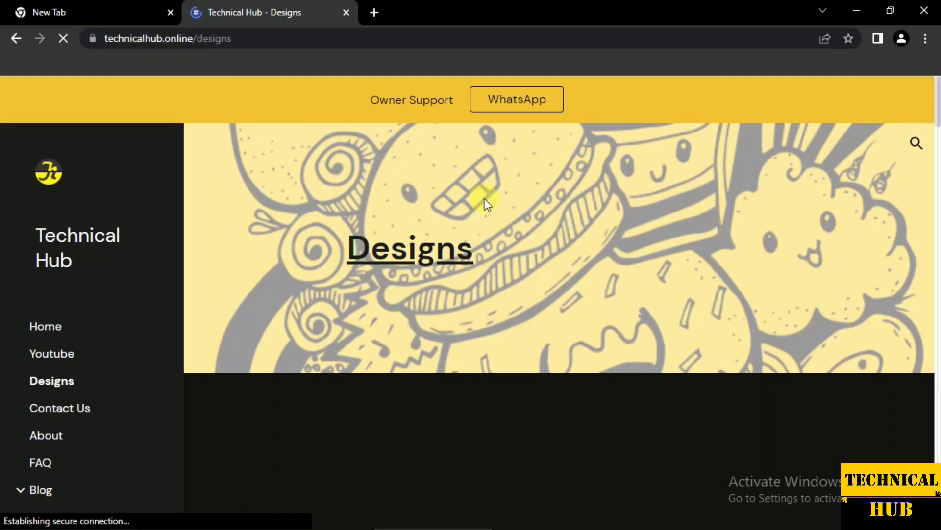
Look through the Designs page from its header to the Santa sleigh and wooden monster box designs
scroll(544, 208, down, 5)
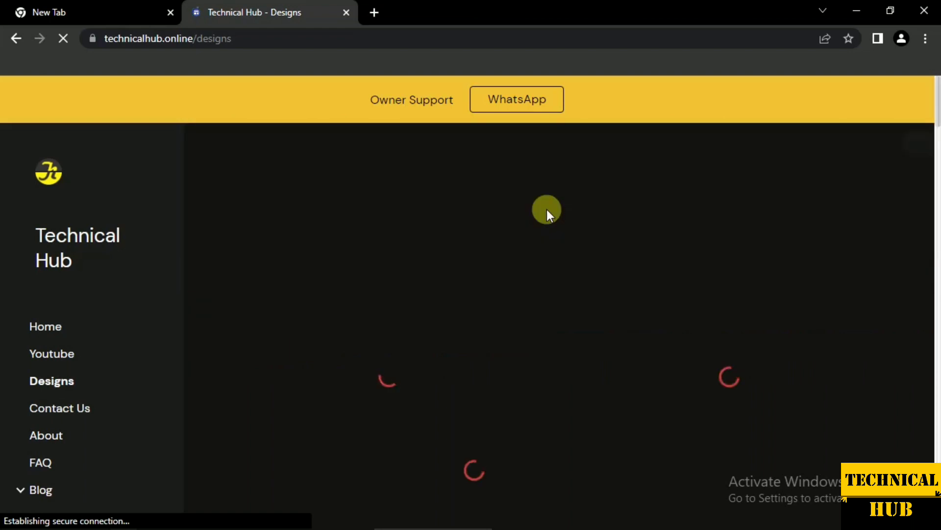
scroll(546, 210, down, 4)
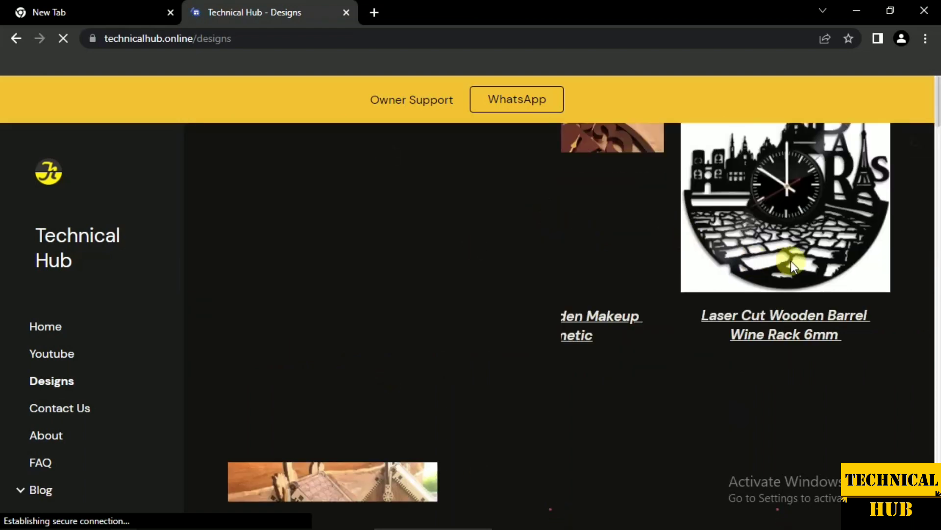
scroll(783, 260, up, 1)
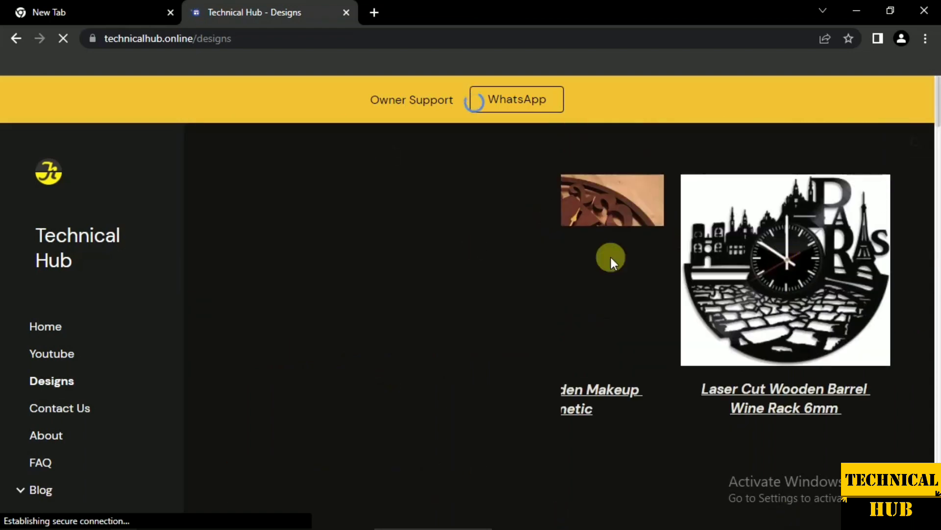
scroll(683, 246, down, 4)
scroll(630, 247, down, 3)
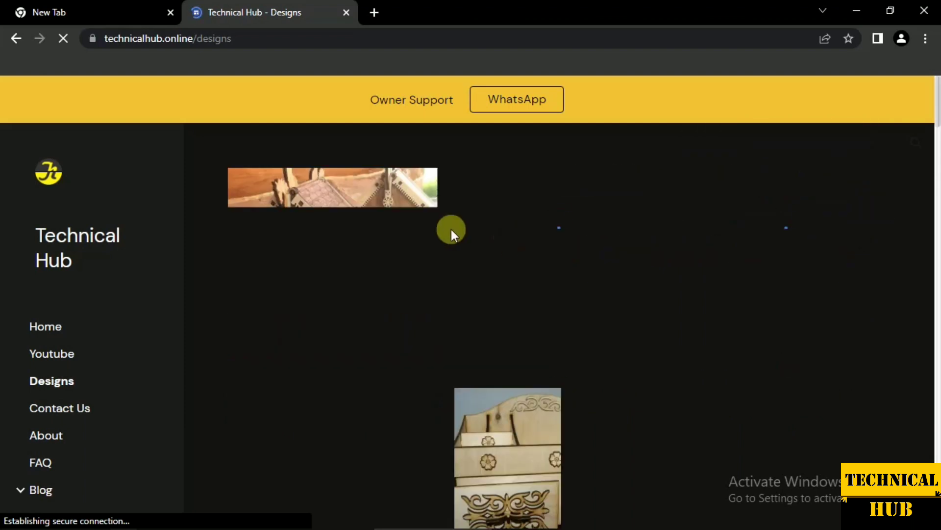
scroll(447, 237, down, 3)
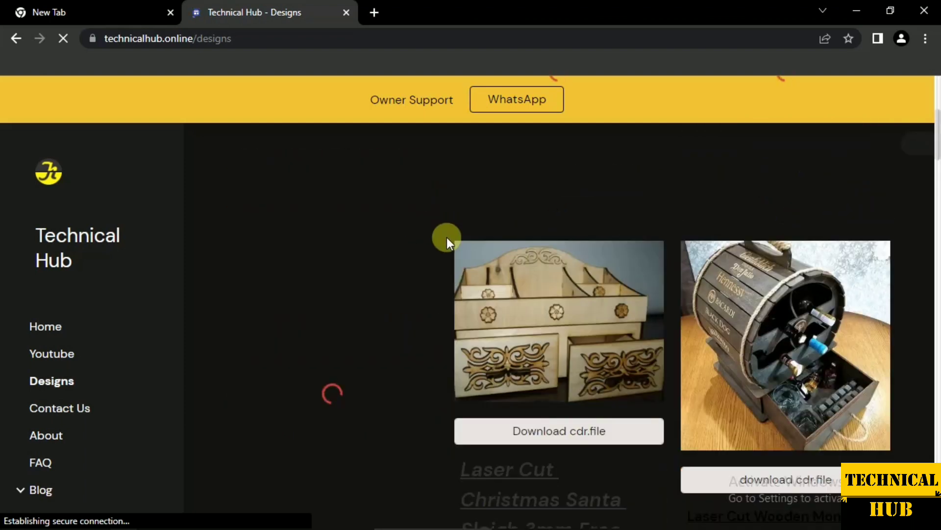
scroll(555, 269, down, 3)
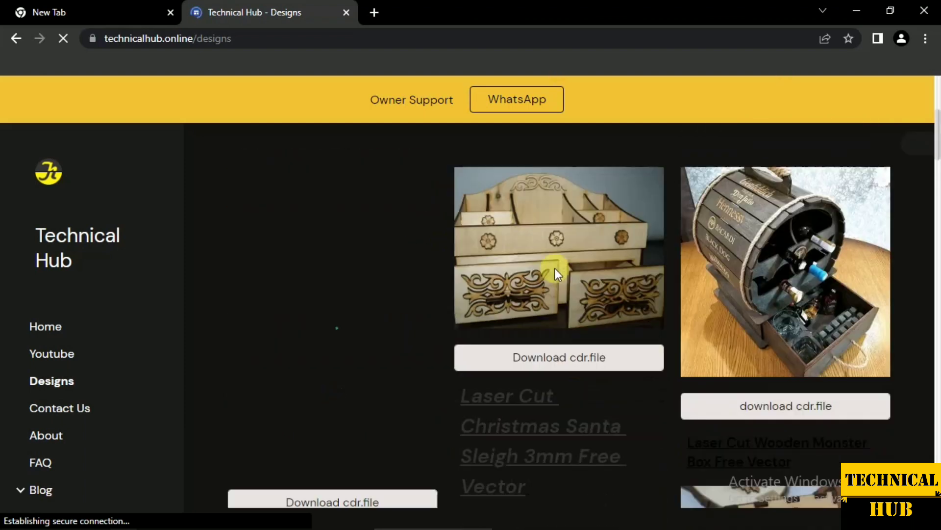
scroll(488, 277, up, 2)
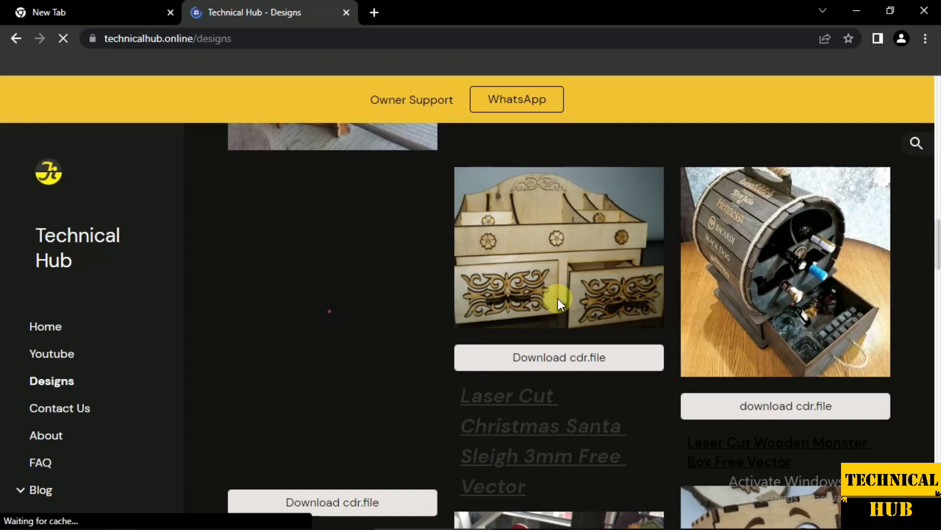
scroll(559, 301, down, 3)
scroll(558, 301, down, 3)
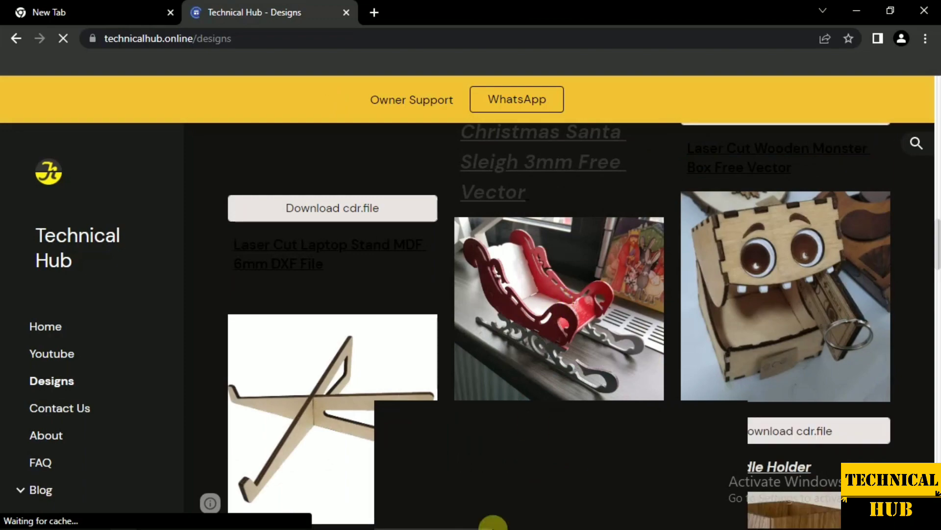
Switch back to the MoshiDraw model library and preview the Candy box models BS0623 and BS0625
mouse_move(478, 519)
click(535, 477)
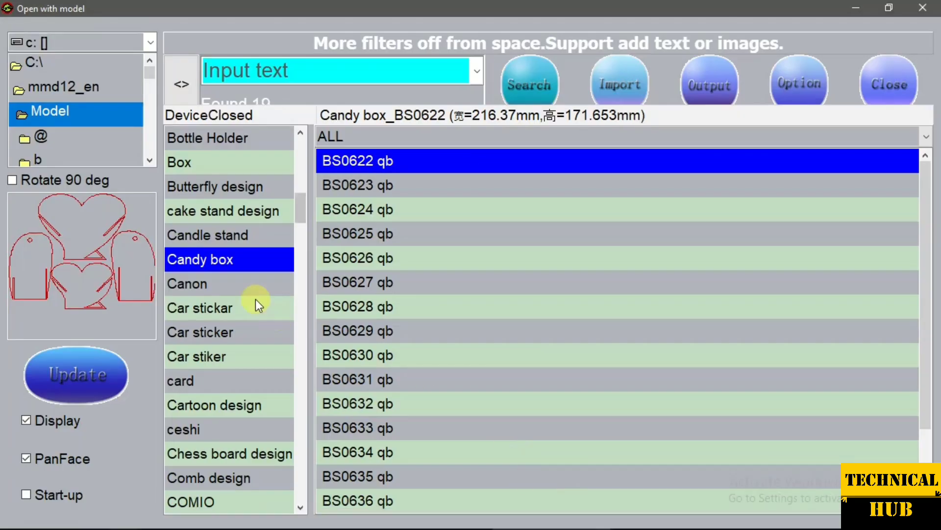
click(245, 281)
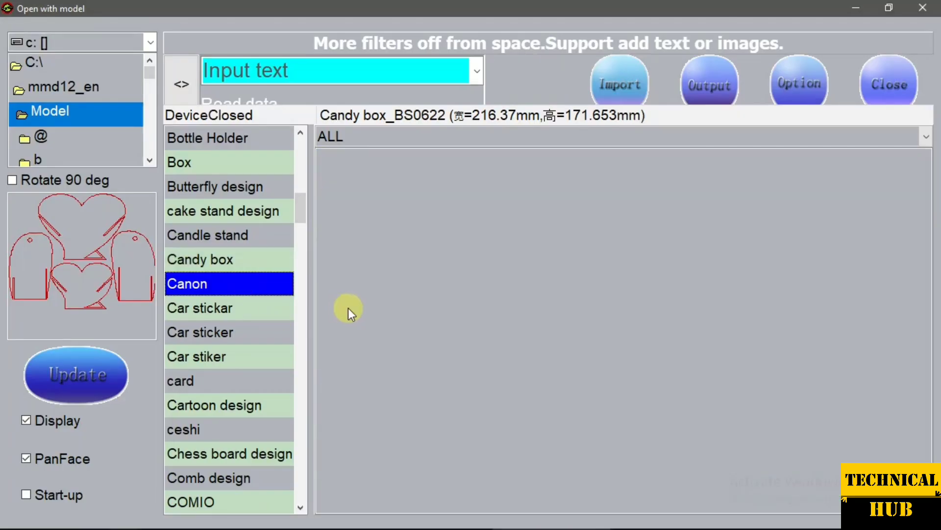
click(239, 256)
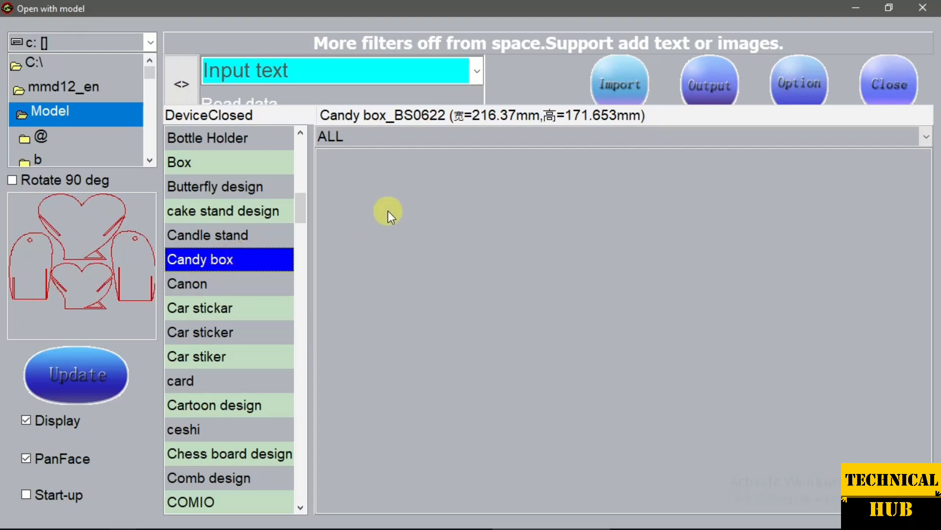
click(354, 195)
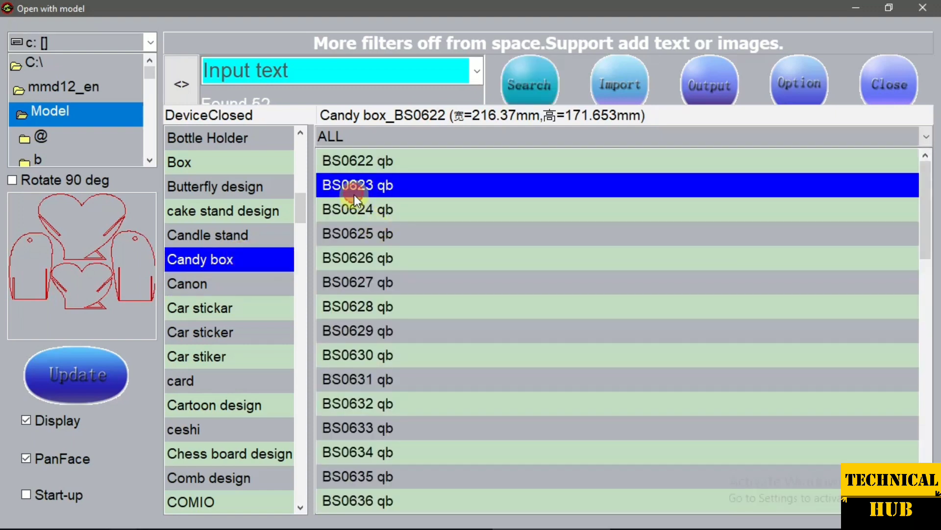
click(368, 234)
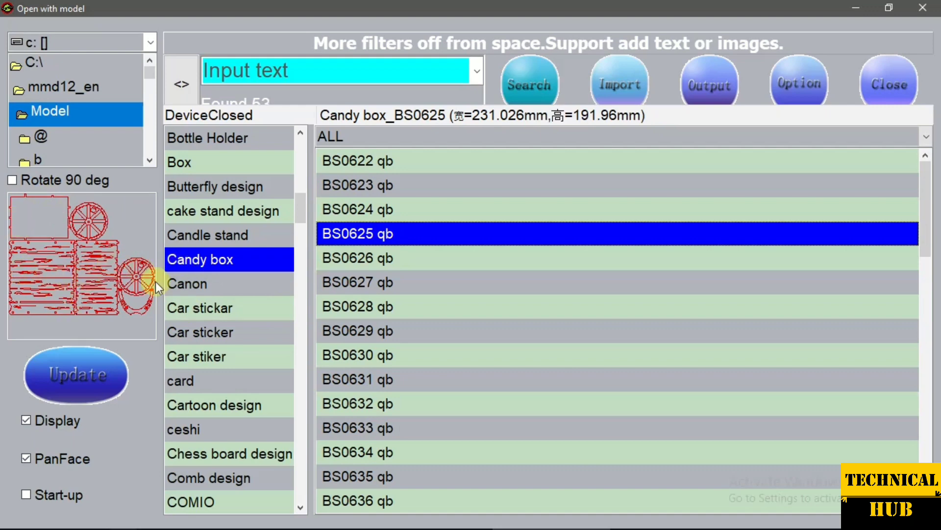
Switch to Google Chrome and examine the remaining free designs down to the page number links
mouse_move(406, 520)
click(407, 465)
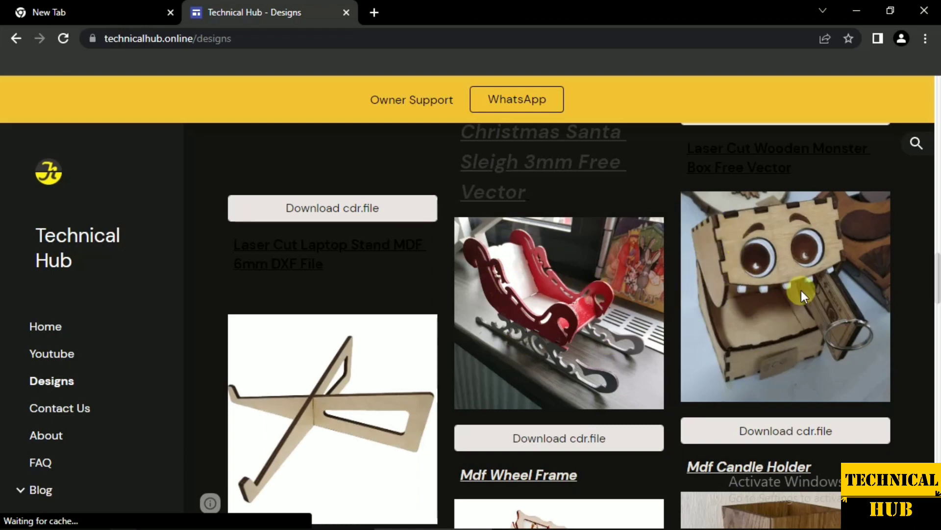
scroll(766, 282, down, 6)
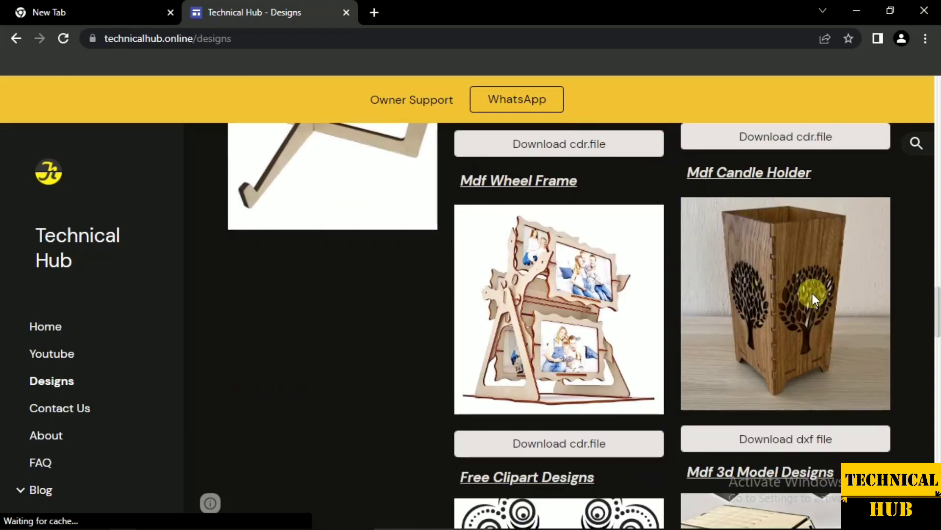
scroll(574, 348, down, 6)
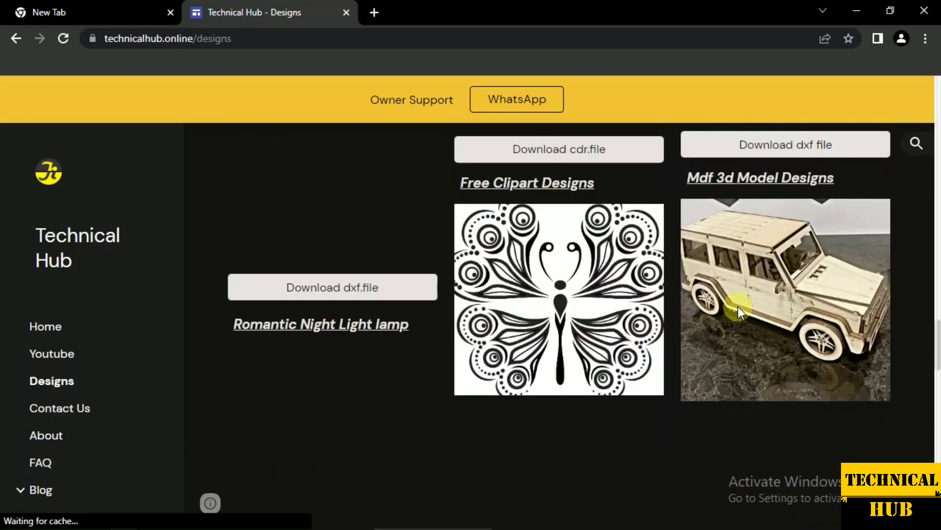
scroll(738, 306, down, 5)
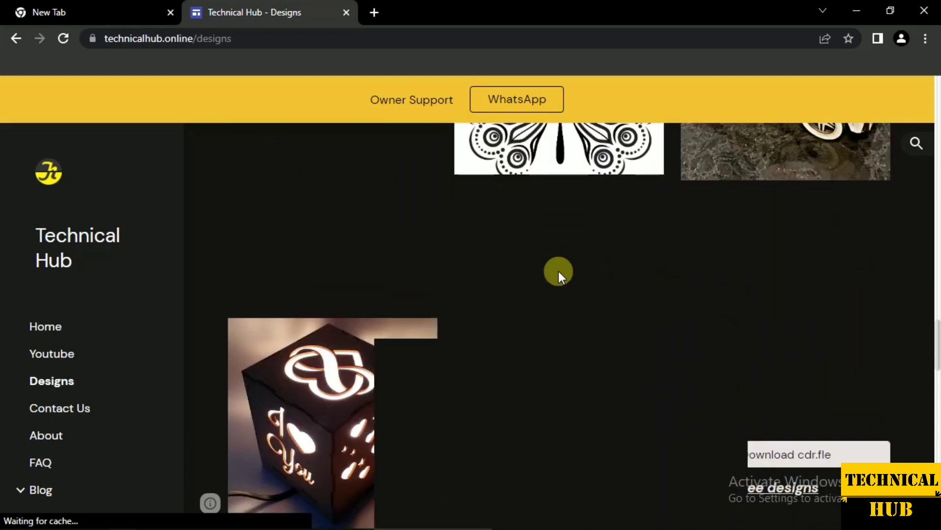
scroll(564, 274, down, 5)
scroll(645, 447, down, 3)
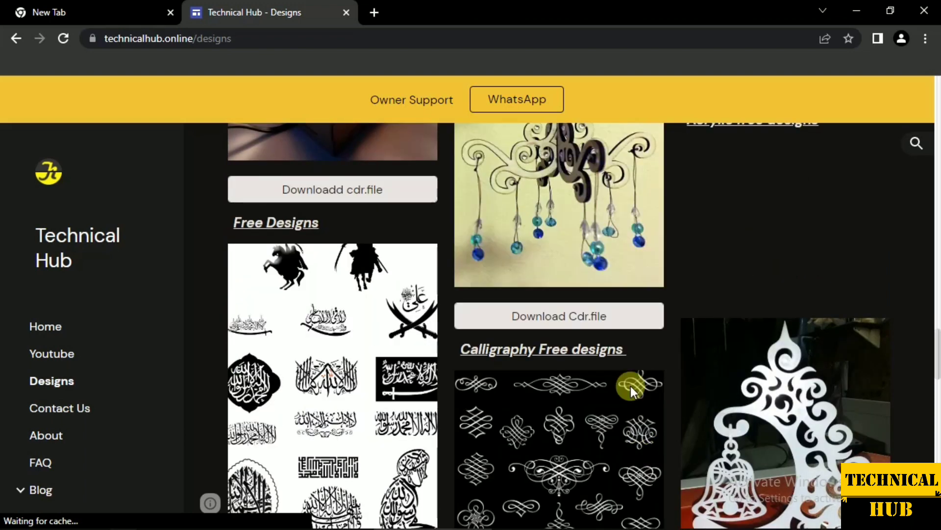
scroll(631, 386, down, 3)
scroll(629, 364, up, 3)
scroll(591, 336, up, 3)
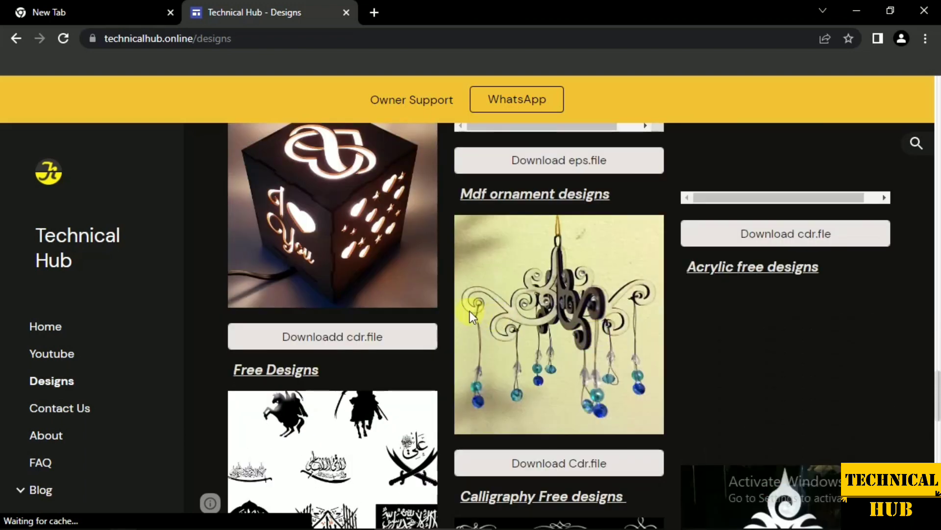
scroll(512, 304, down, 5)
scroll(615, 299, down, 3)
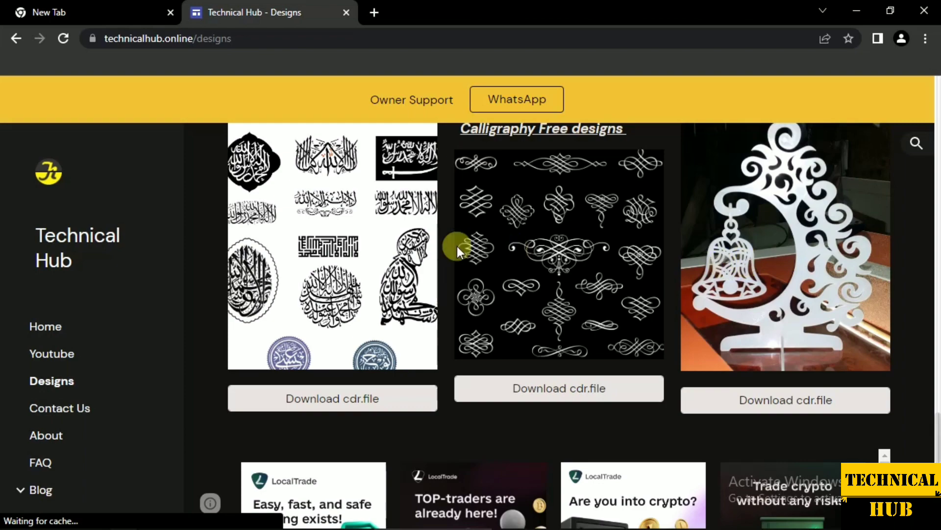
scroll(515, 251, down, 2)
scroll(568, 215, down, 3)
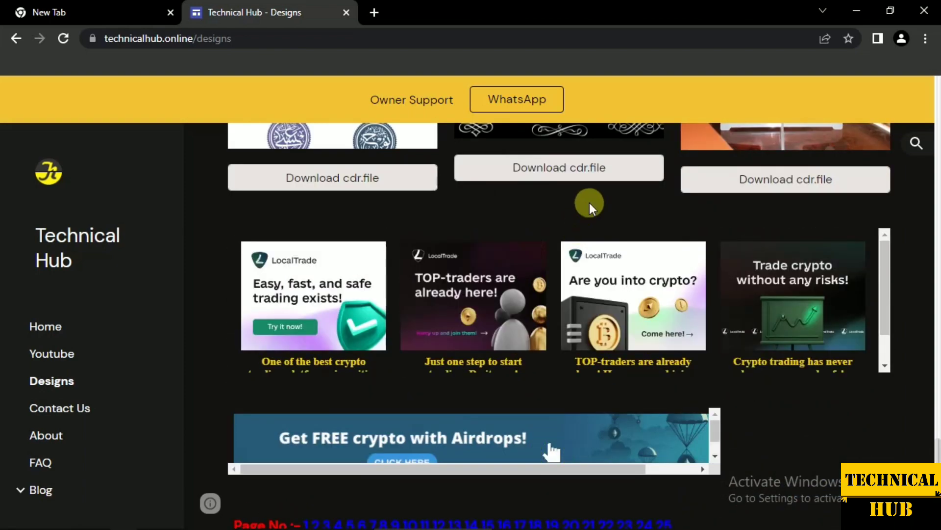
Review the designs again from the end of the page back to the pencil holder and wall clocks
scroll(589, 202, up, 12)
scroll(619, 226, up, 8)
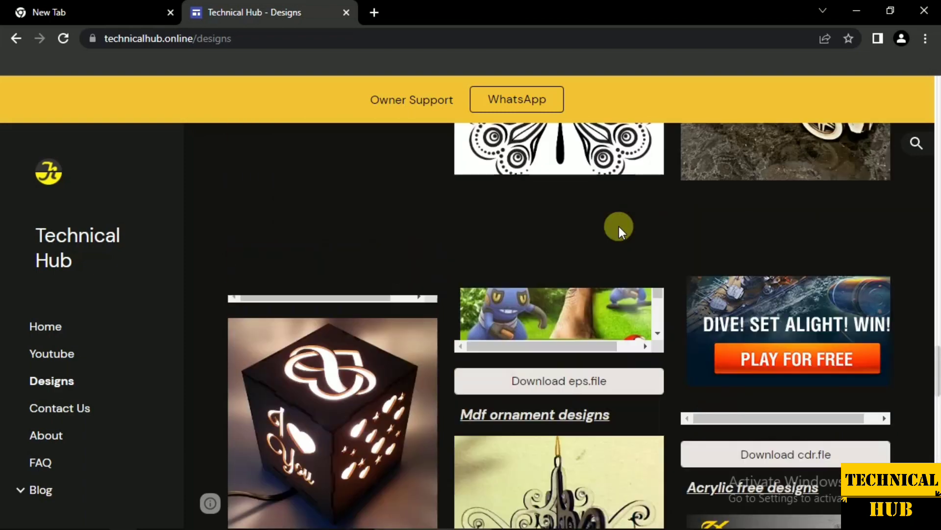
scroll(624, 250, up, 10)
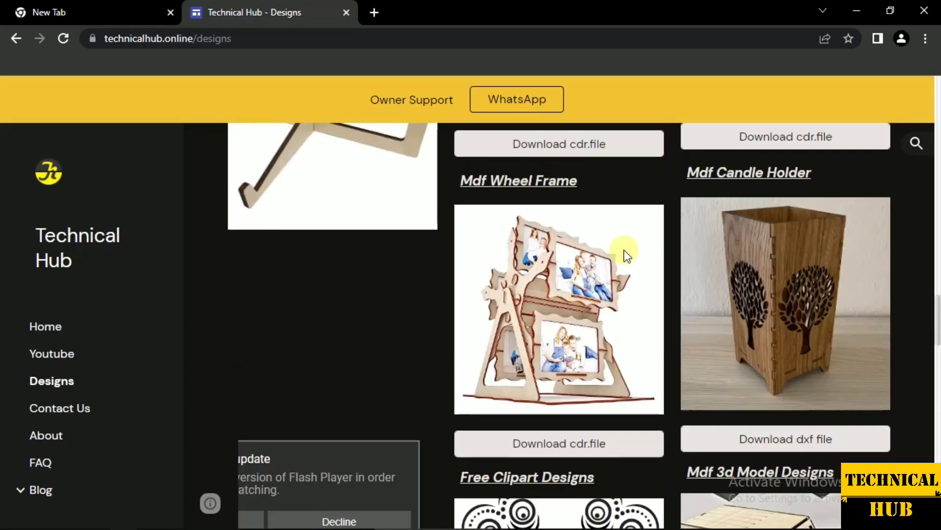
scroll(623, 261, up, 10)
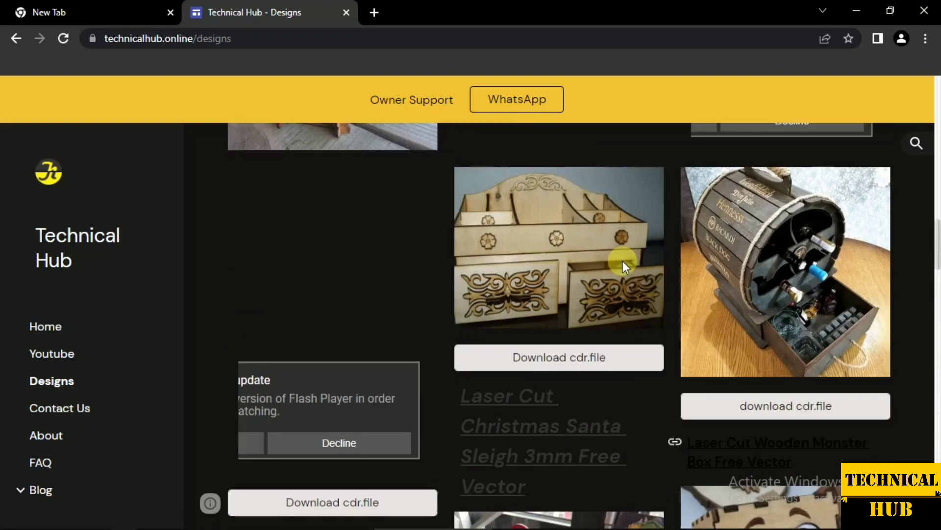
scroll(539, 291, up, 6)
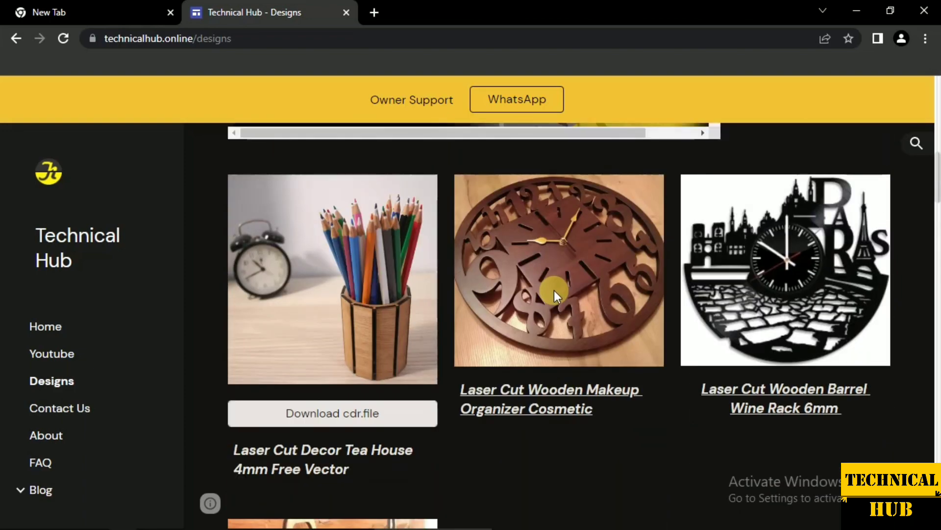
scroll(601, 298, up, 2)
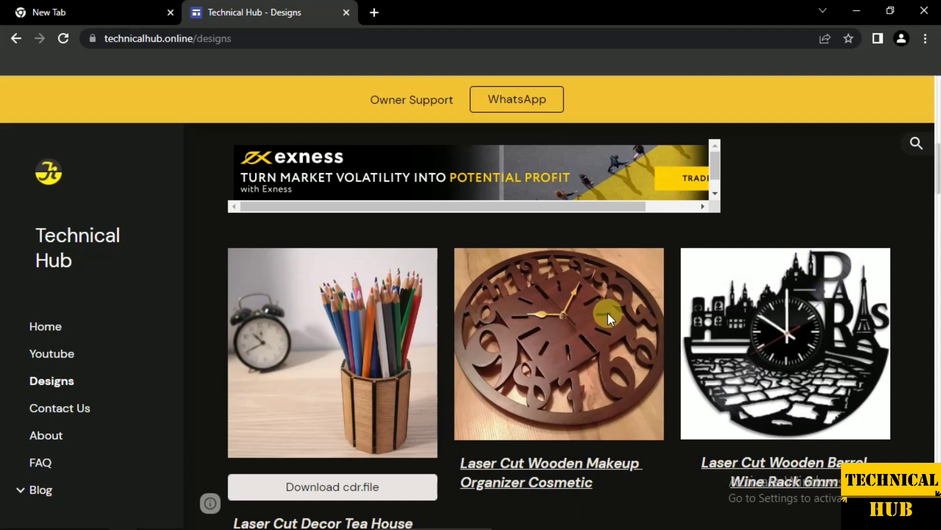
scroll(565, 301, down, 2)
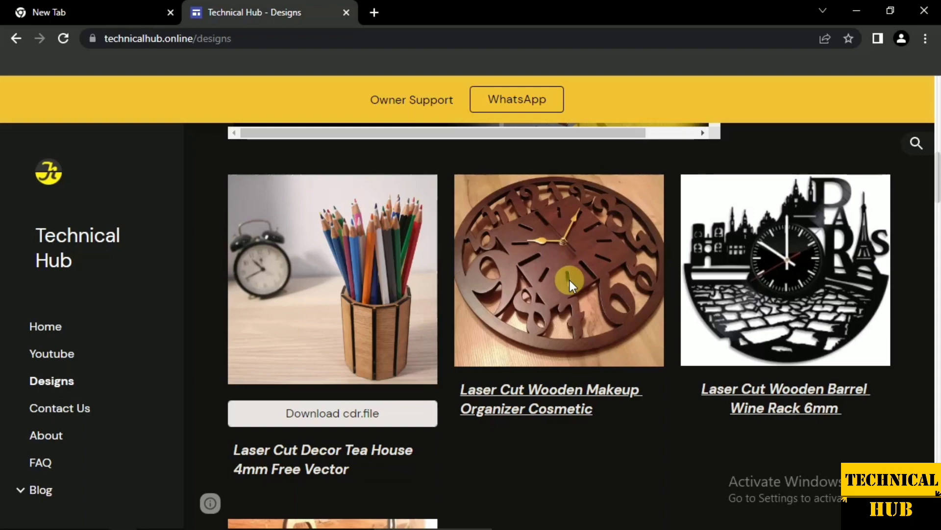
Open page 5 of the designs from the page number links at the end of the Designs page
scroll(570, 280, down, 12)
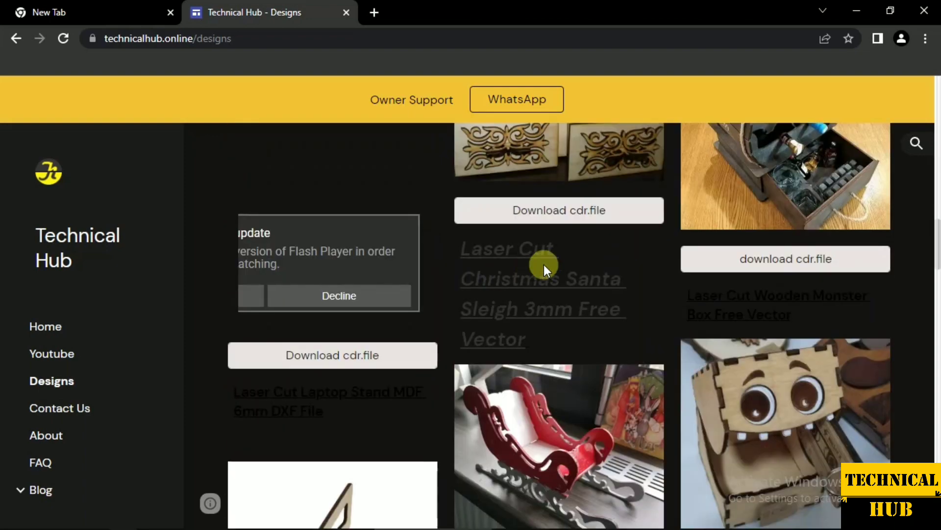
scroll(545, 265, down, 12)
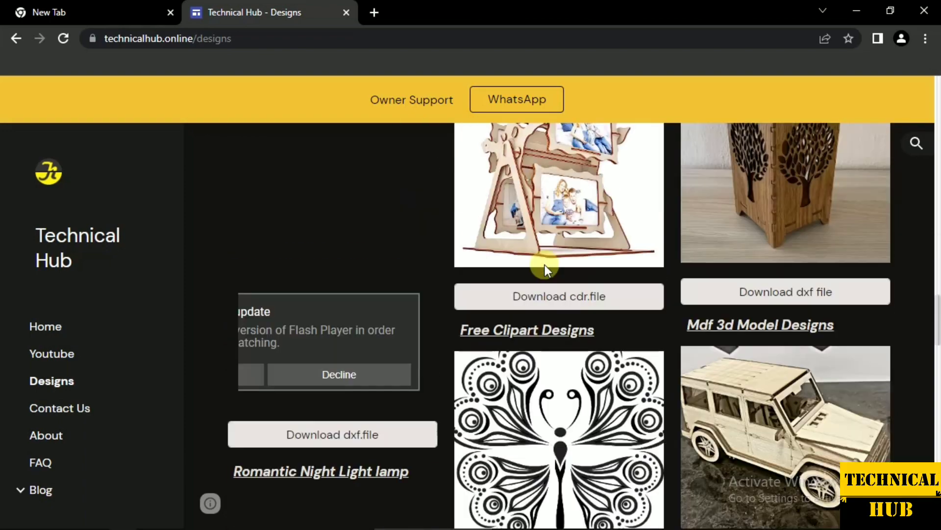
scroll(545, 267, down, 15)
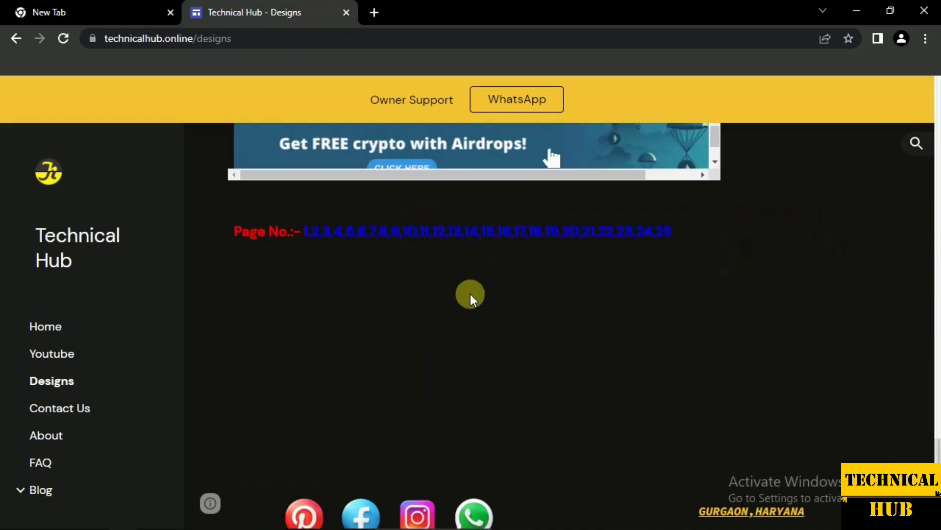
click(342, 234)
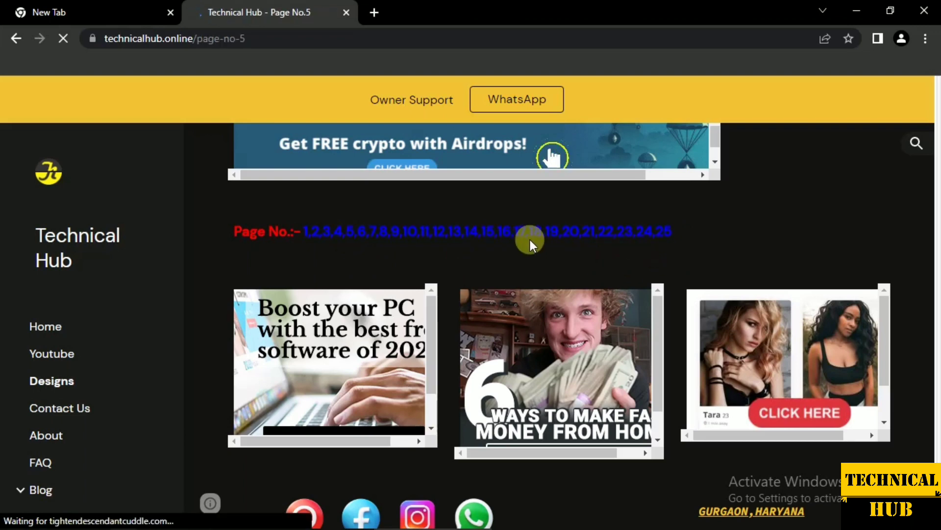
Examine the first designs on page 5, from the Windows engraving Pattern to the Laser Cut Love Birds Hanger
click(418, 234)
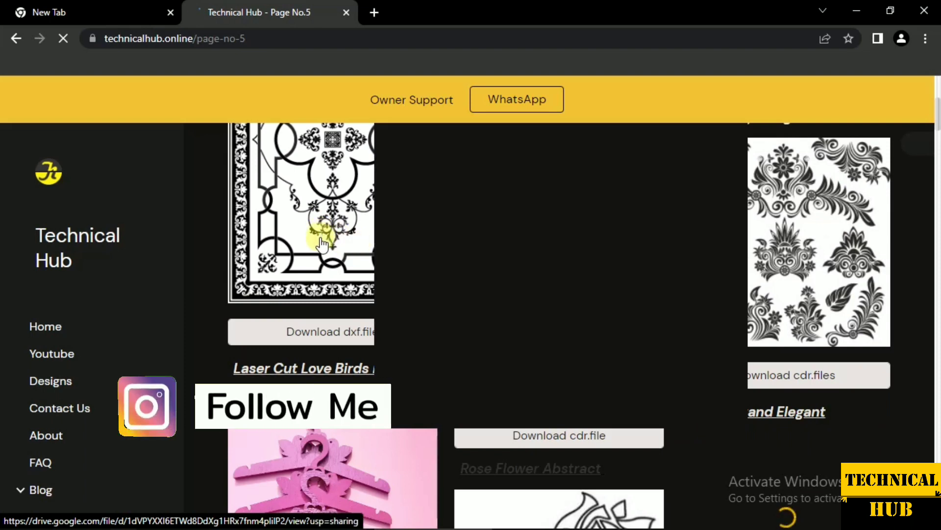
scroll(321, 244, up, 3)
scroll(329, 245, up, 2)
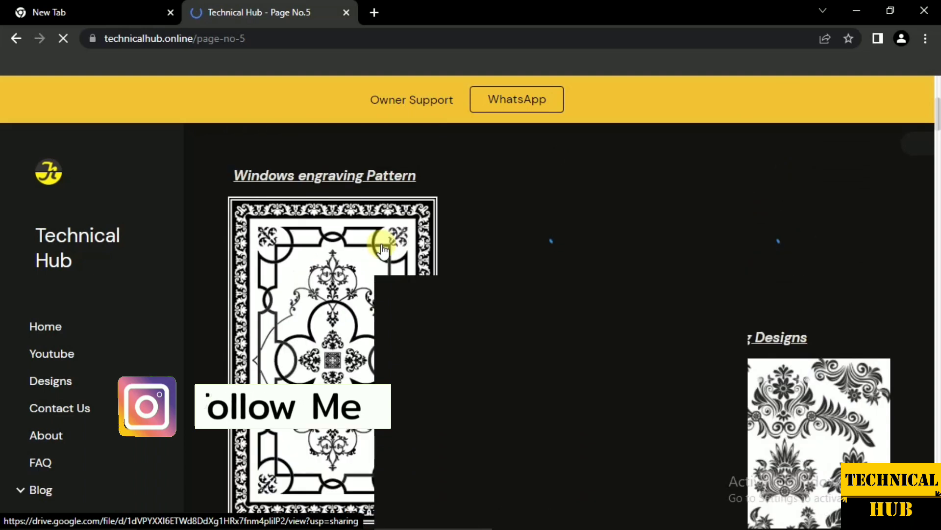
scroll(329, 243, down, 3)
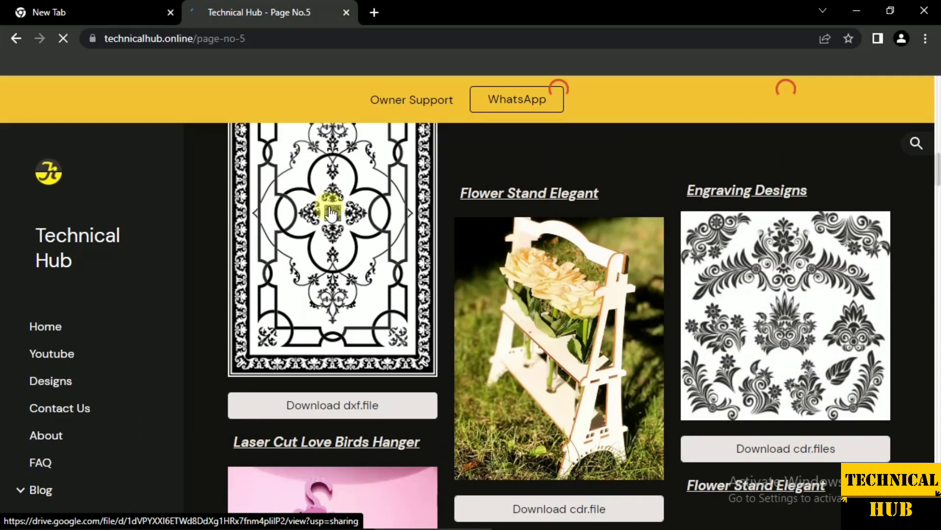
scroll(339, 236, up, 2)
scroll(351, 233, up, 2)
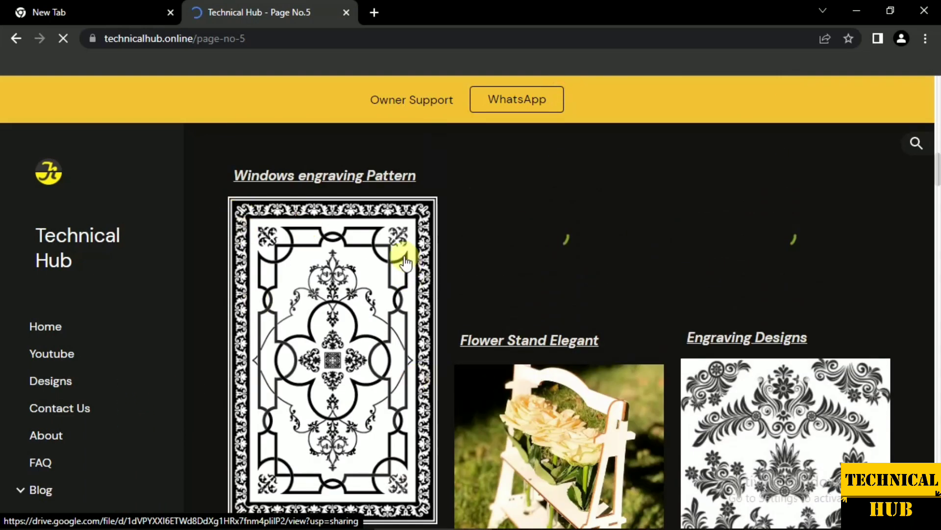
scroll(373, 258, down, 5)
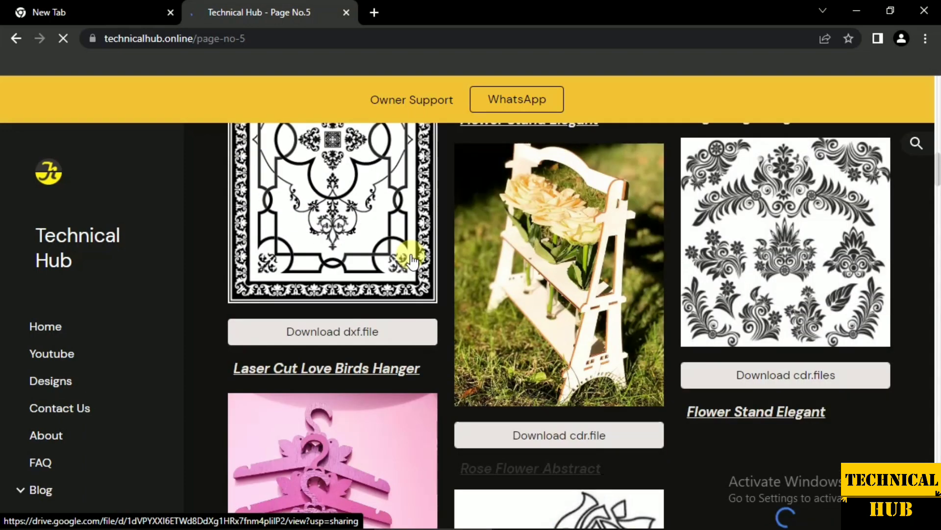
scroll(410, 258, down, 4)
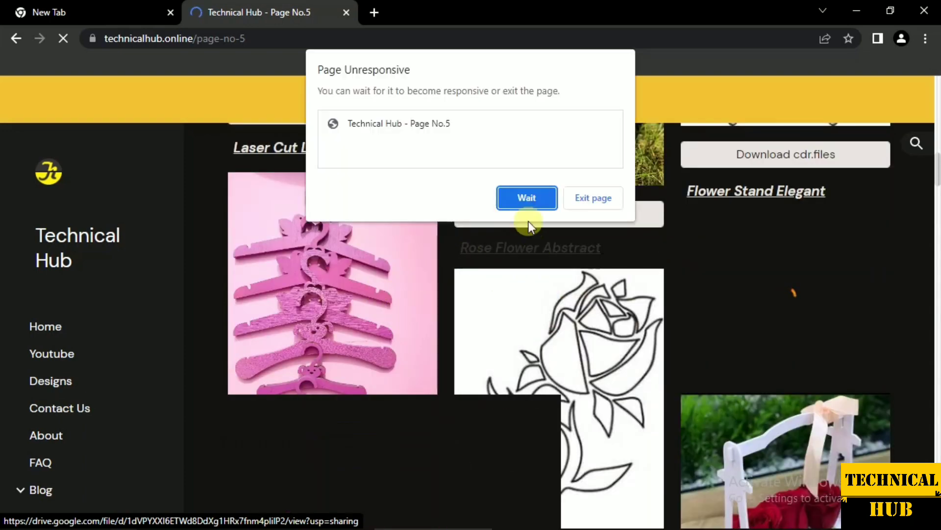
Keep waiting for the unresponsive page and examine the page 5 designs down to the Coffee Bar Sign
click(525, 198)
scroll(499, 229, down, 3)
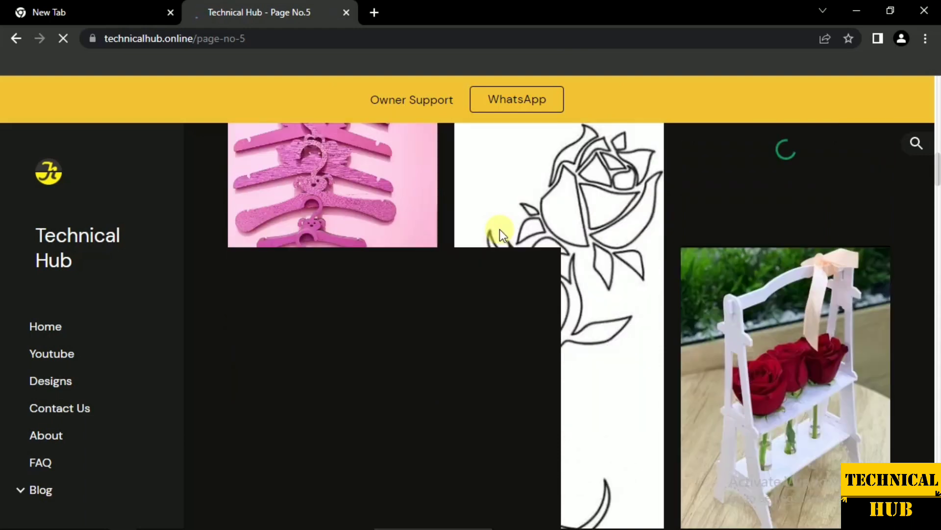
scroll(530, 235, down, 3)
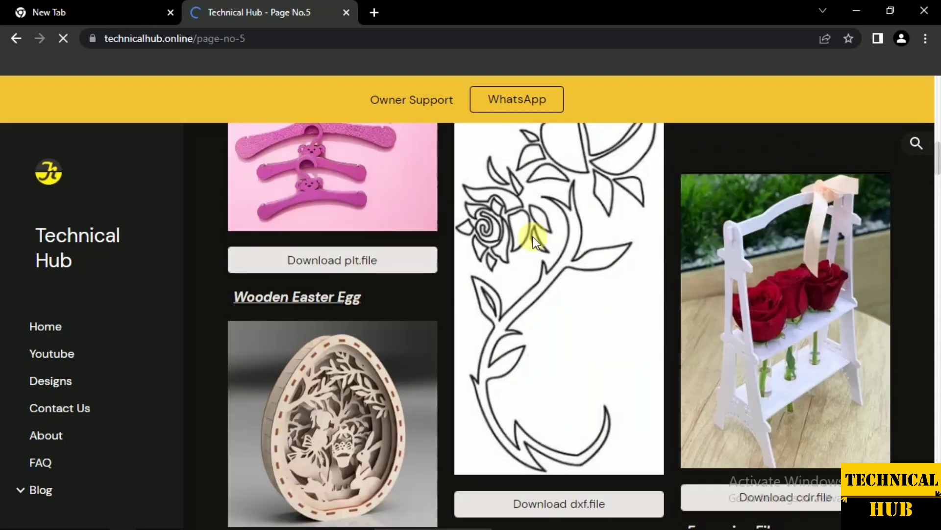
scroll(533, 238, down, 6)
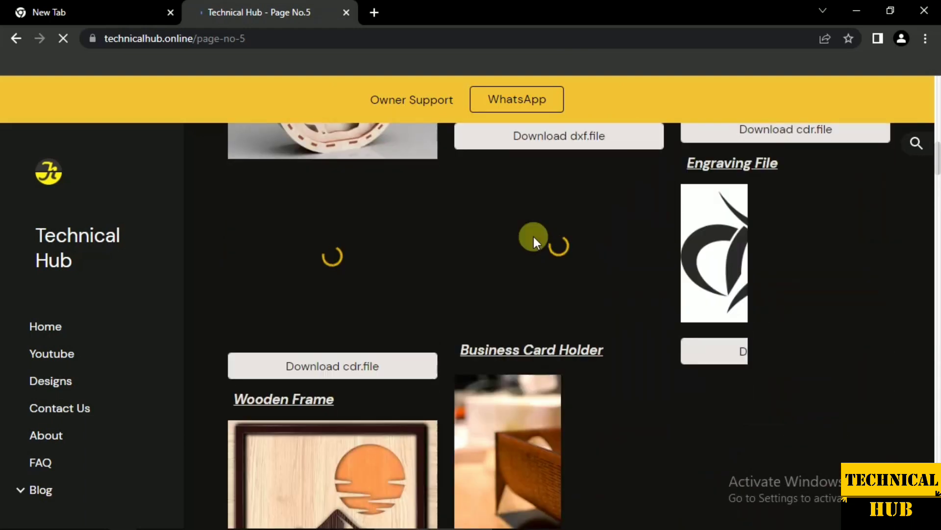
scroll(533, 236, down, 3)
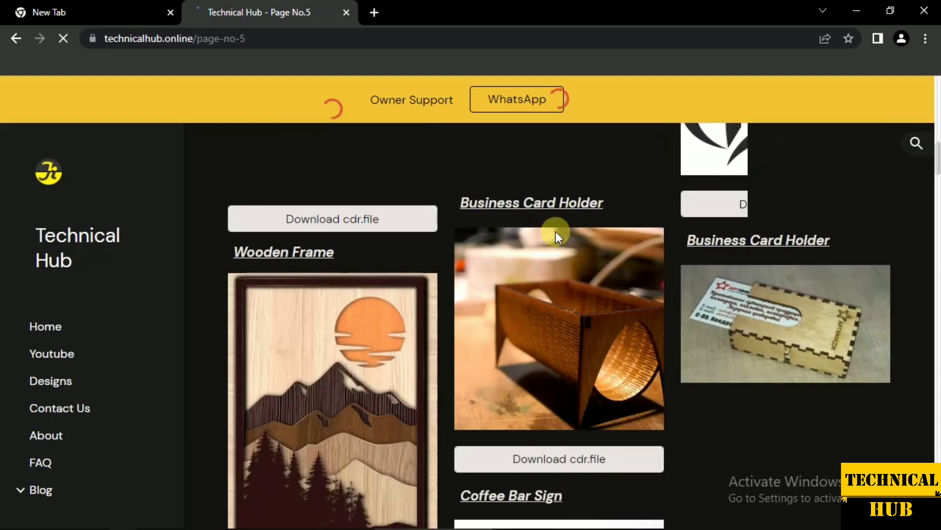
scroll(566, 225, down, 6)
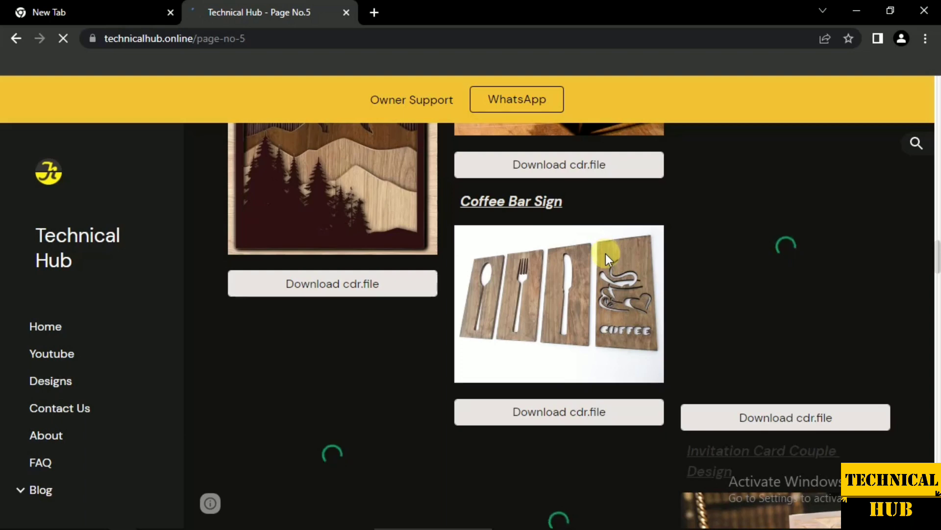
scroll(605, 253, up, 3)
scroll(607, 256, up, 3)
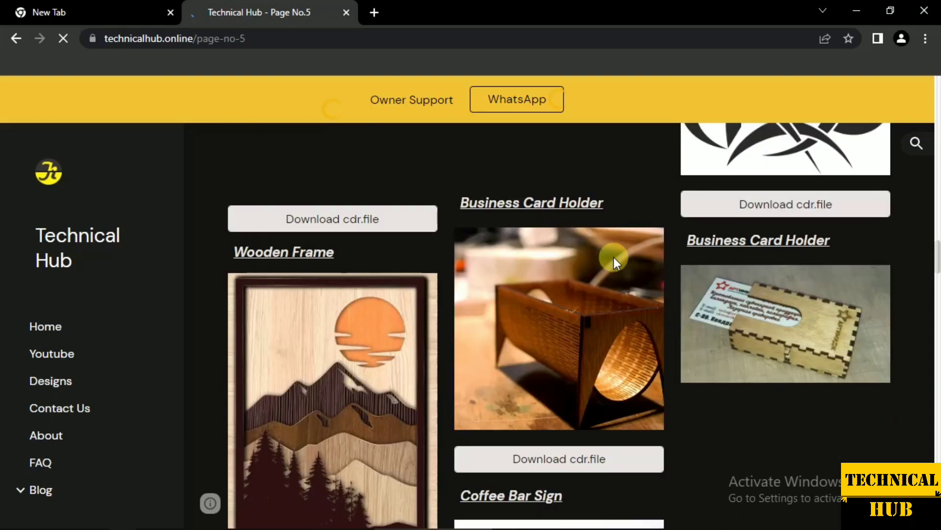
scroll(610, 259, down, 3)
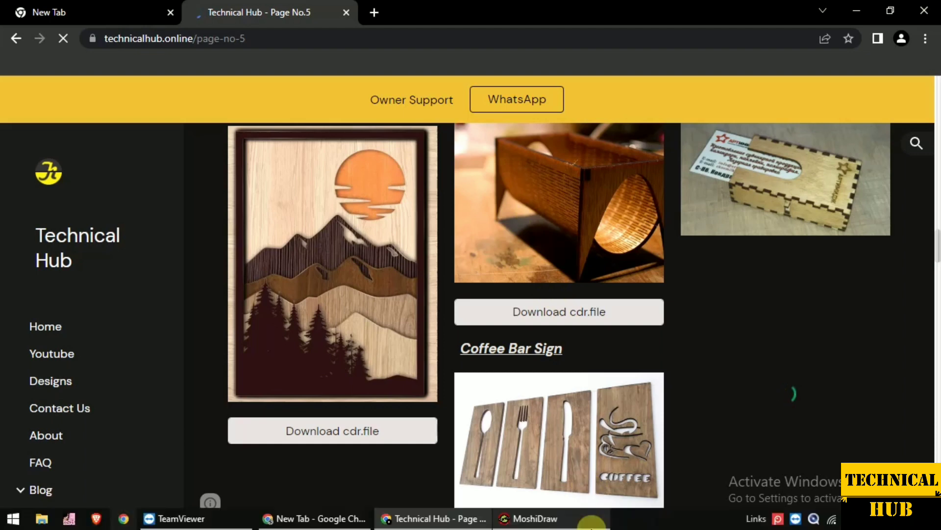
Switch to the MoshiDraw model library and return to the Technical Hub page in Google Chrome
mouse_move(553, 493)
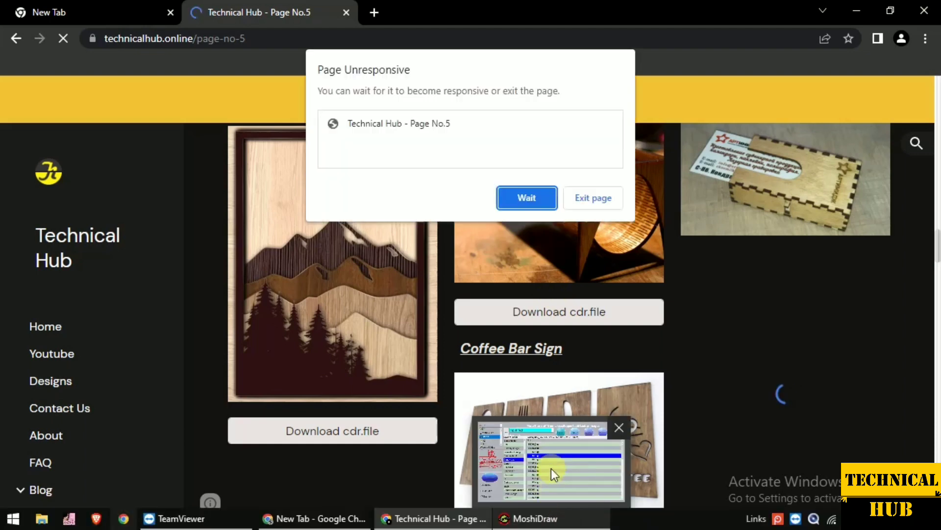
click(551, 469)
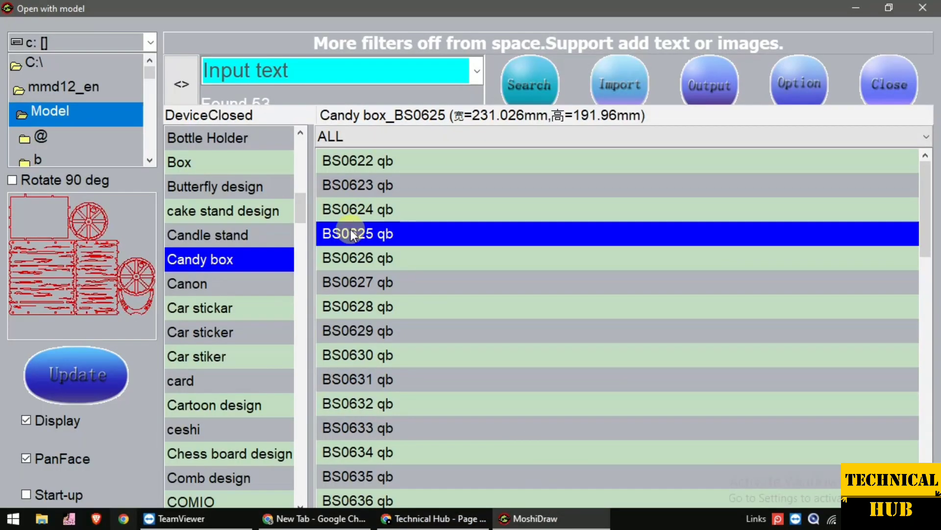
mouse_move(405, 524)
click(410, 476)
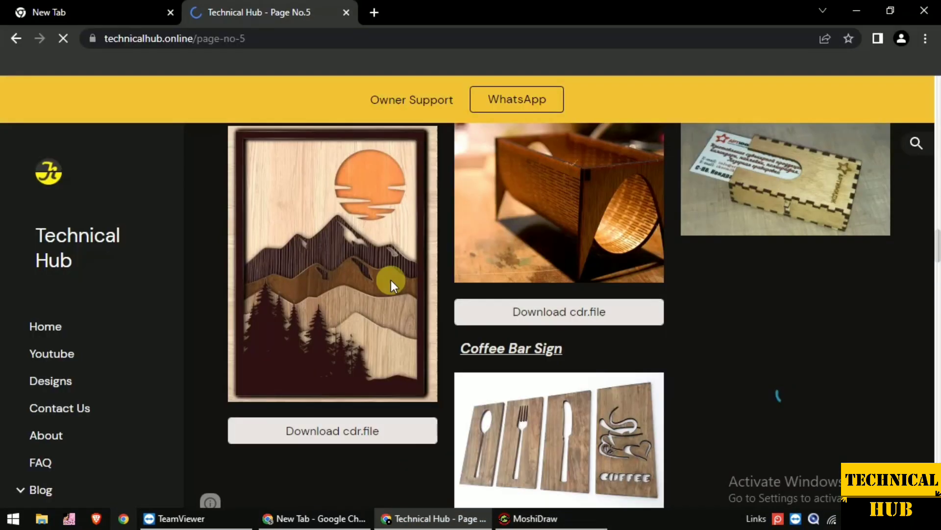
Switch to MoshiDraw, search the model library for "lamp" and open the Lamp category
click(519, 521)
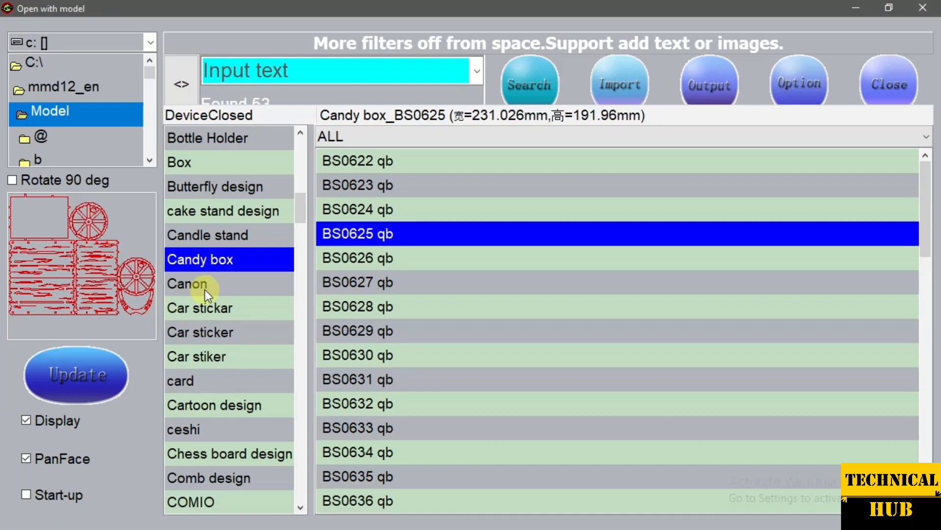
click(304, 74)
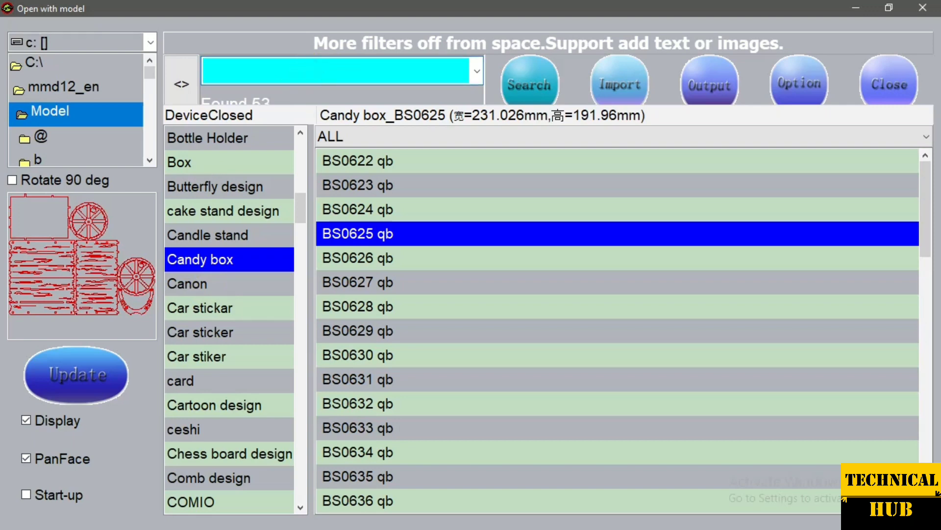
text(lamp)
key(Return)
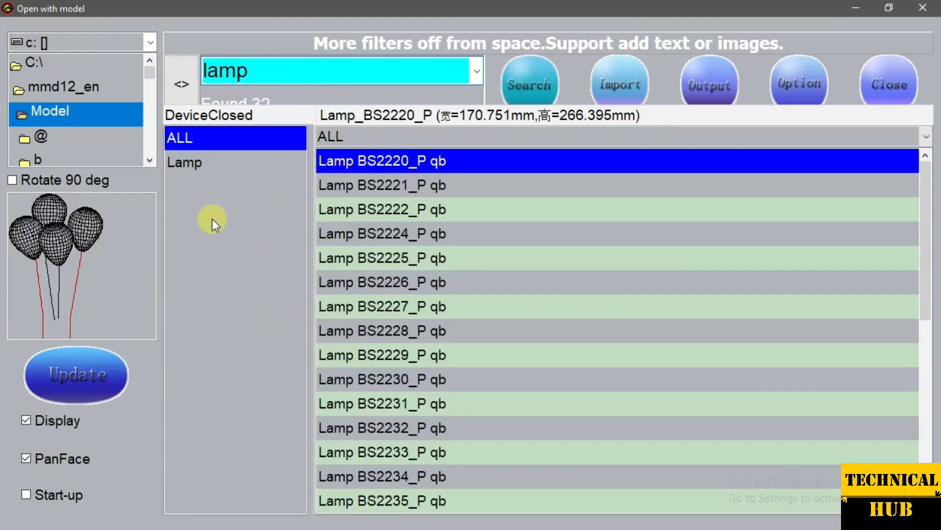
click(197, 162)
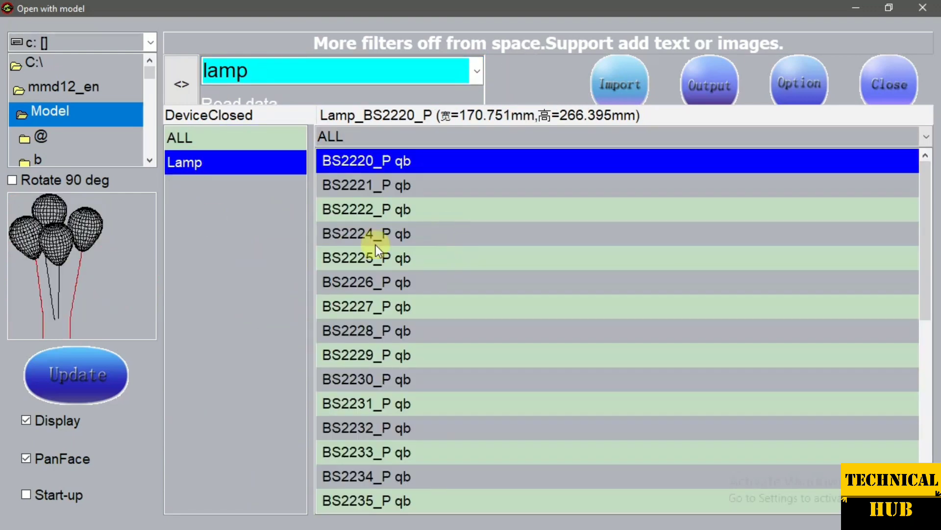
Preview several Lamp models from BS2227_P to BS2232_P, including the heart BS2228_P and the giraffe BS2230_P
click(489, 330)
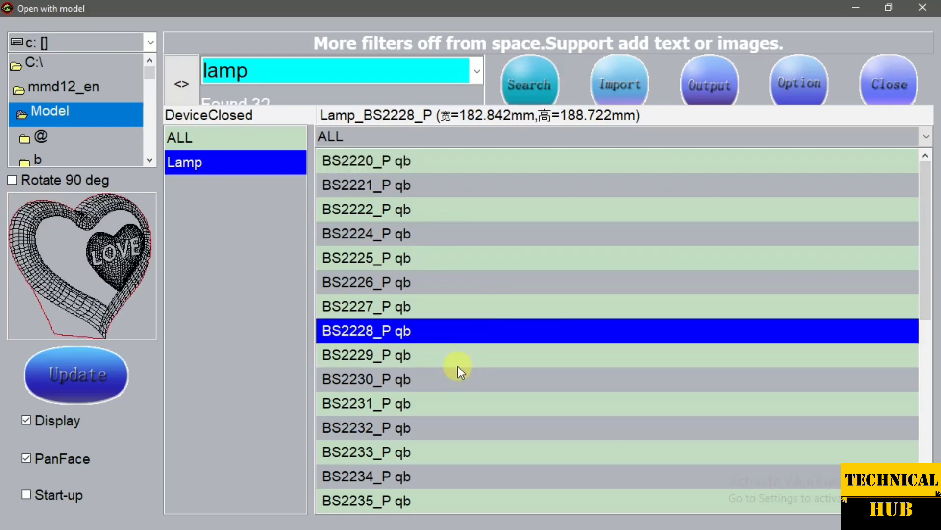
click(451, 385)
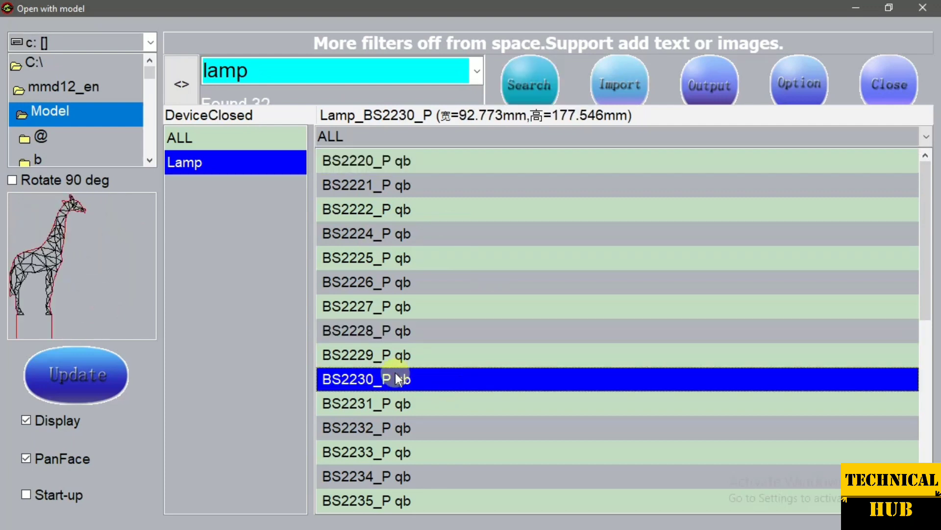
click(383, 339)
click(385, 307)
click(387, 382)
click(393, 403)
click(396, 427)
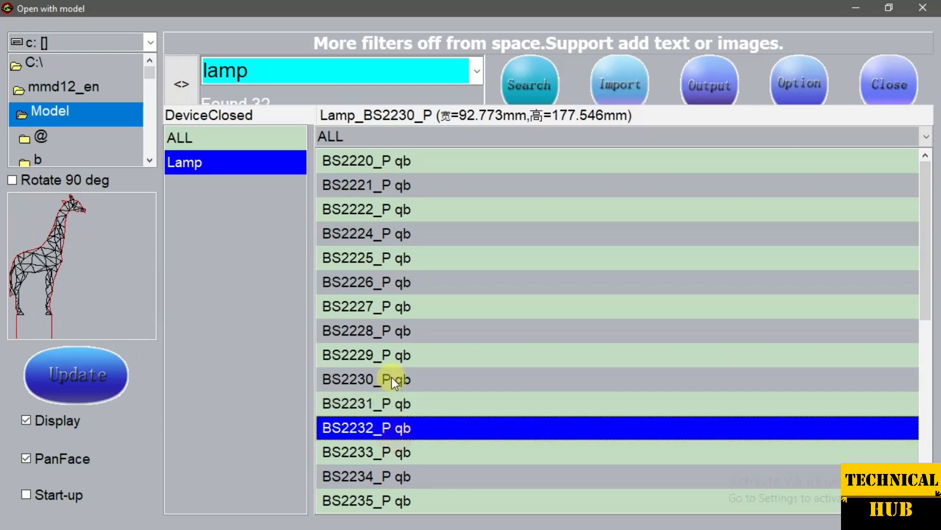
Preview more Lamp models between BS2229_P and BS2221_P, including the roses BS2225_P and the bulb shape BS2222_P
click(390, 306)
click(391, 258)
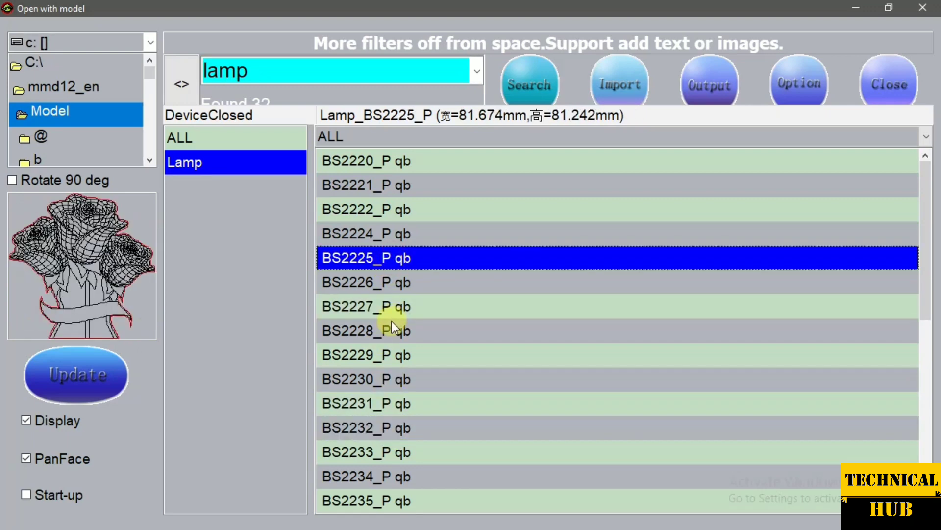
click(393, 323)
click(394, 357)
click(381, 262)
click(385, 191)
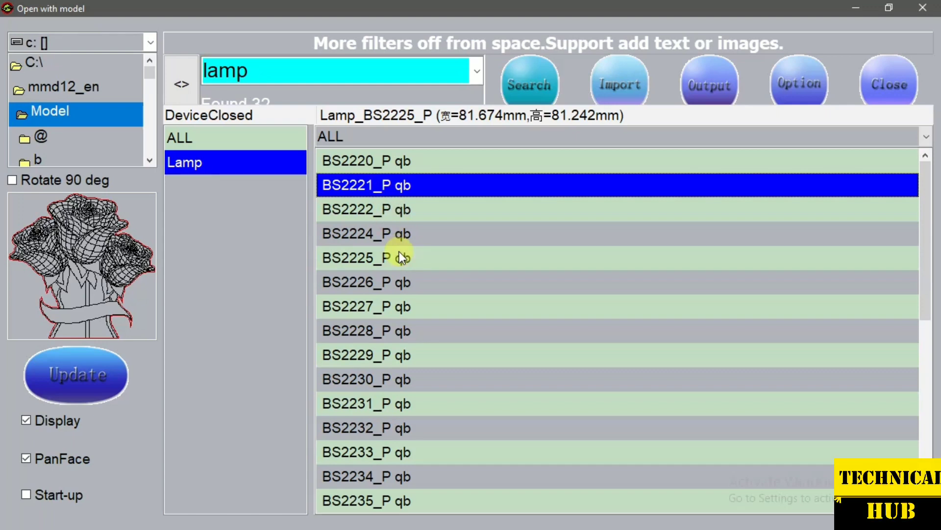
click(402, 217)
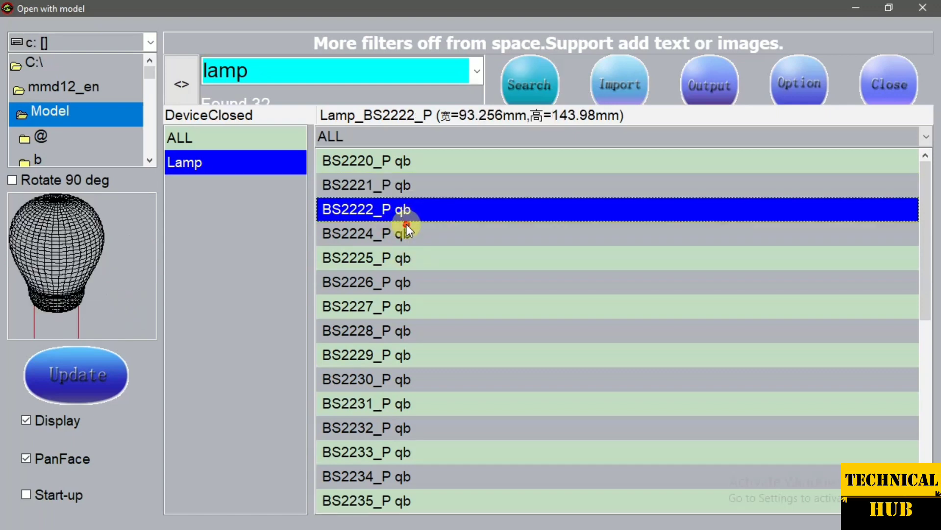
Import the Lamp model BS2224_P into the drawing and close the text and image import dialog
click(407, 225)
click(625, 93)
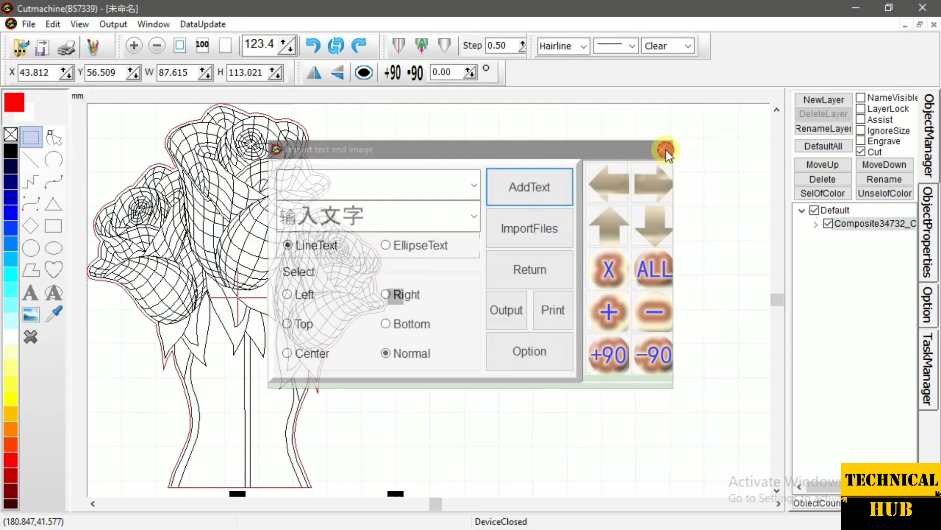
click(666, 149)
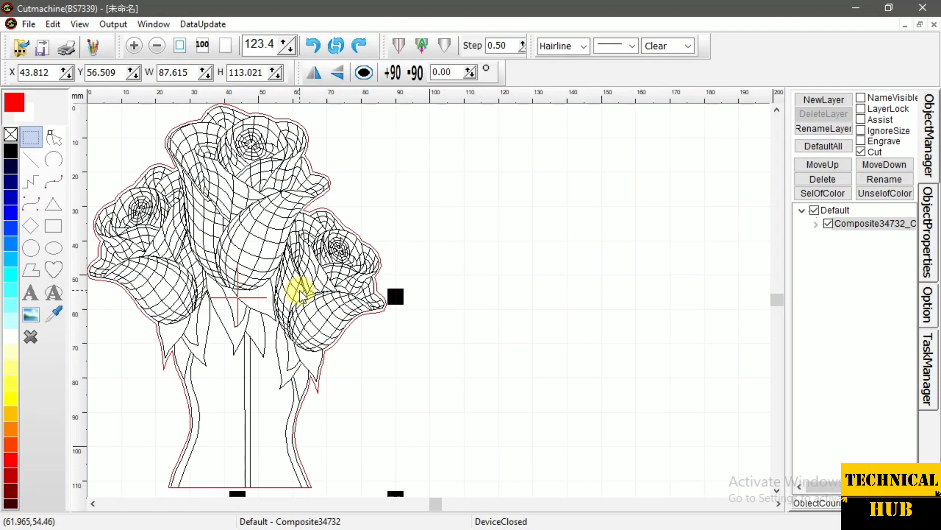
Reselect the imported rose drawing, open its output settings and enable the black colour for output
click(455, 240)
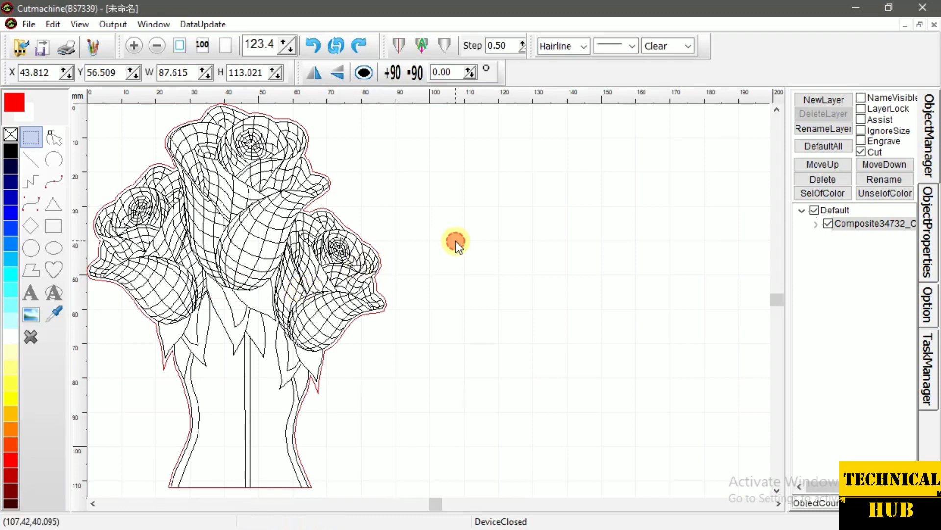
click(311, 250)
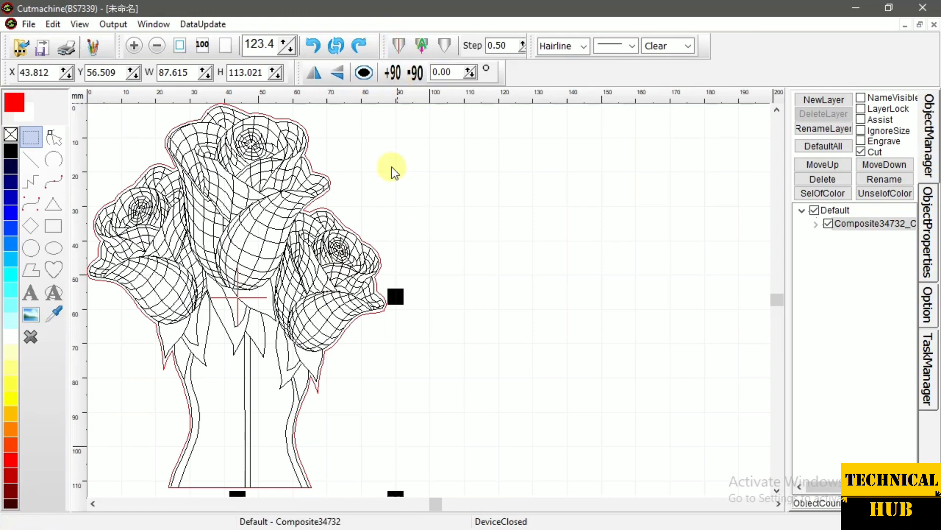
click(399, 45)
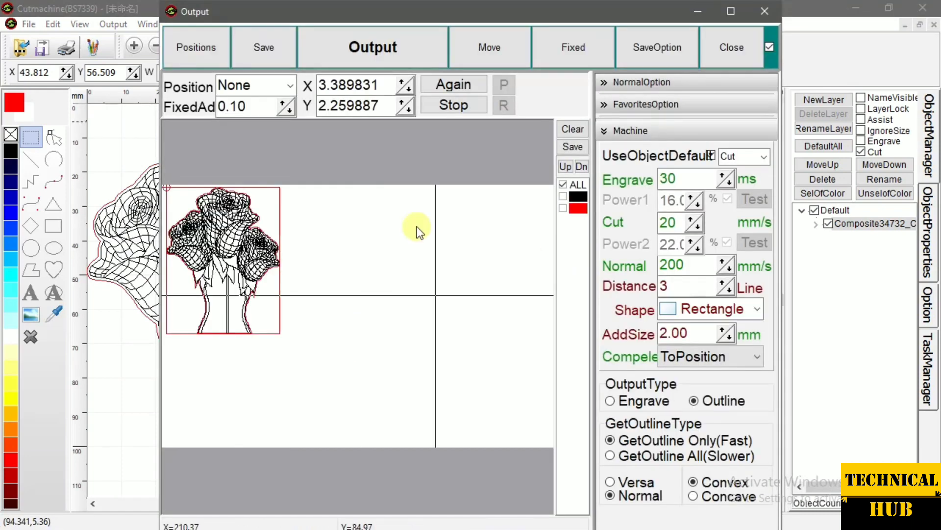
click(563, 196)
click(569, 289)
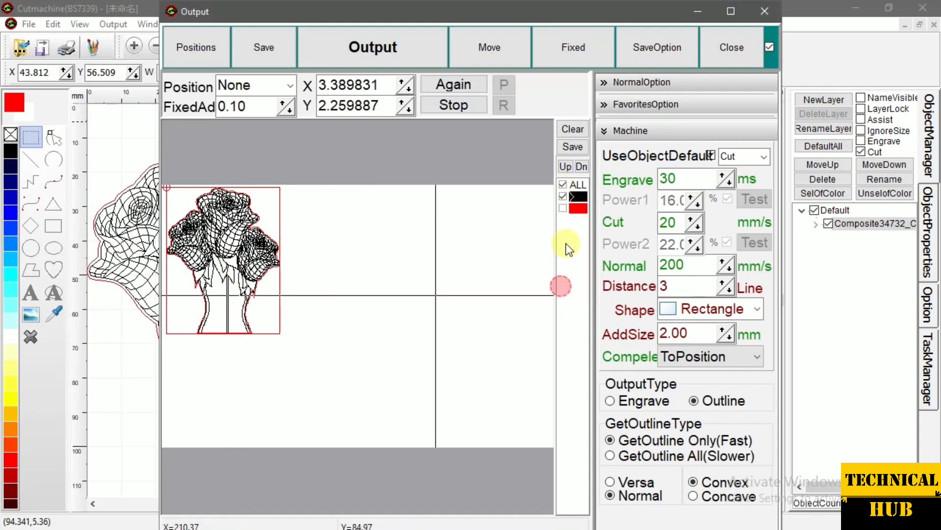
Turn off the object default option, set the output to all colours instead of only black, and close the output settings
click(563, 186)
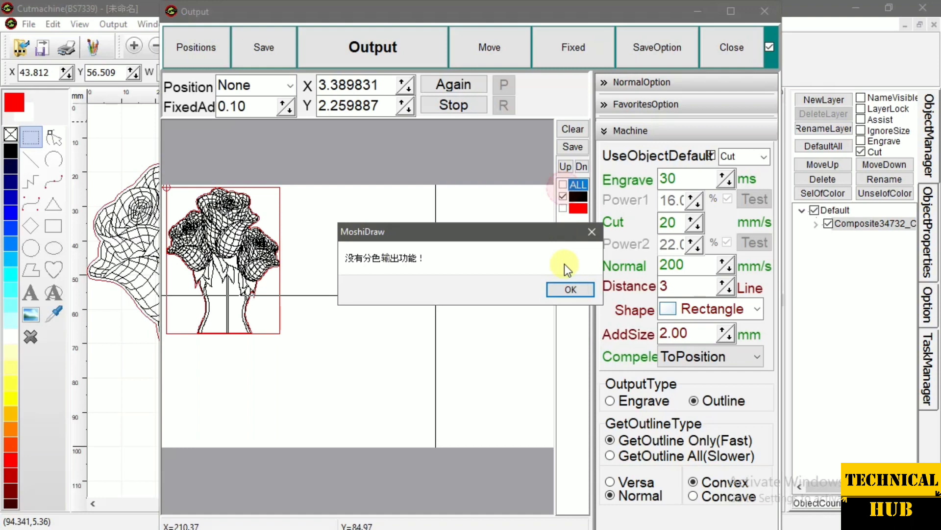
click(567, 290)
click(712, 154)
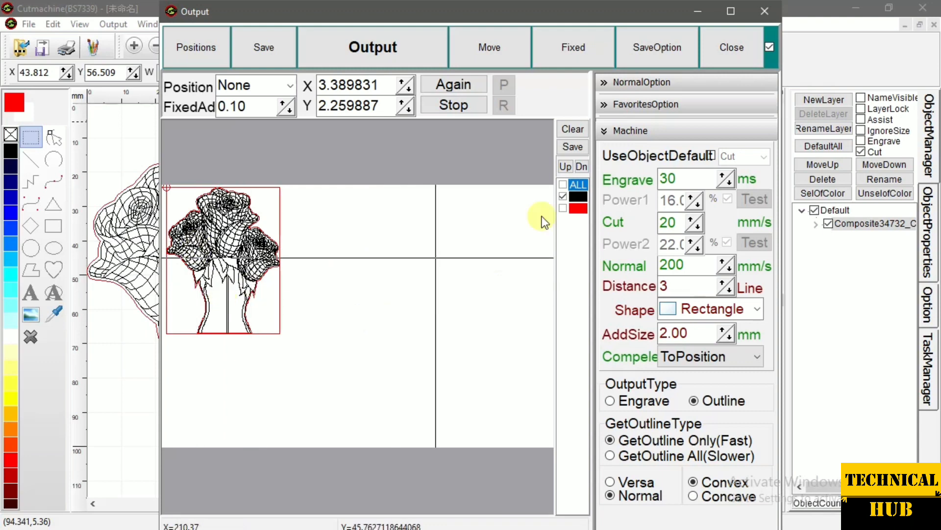
click(578, 183)
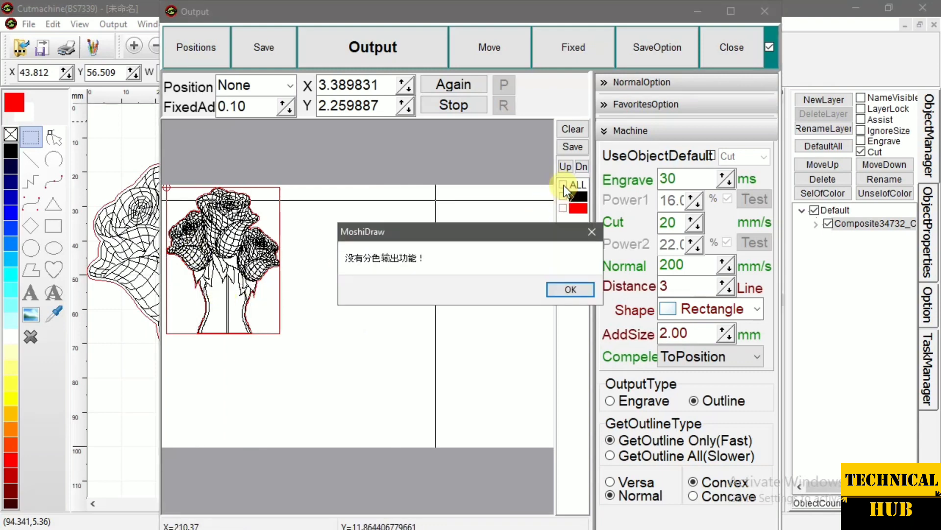
click(565, 287)
click(563, 185)
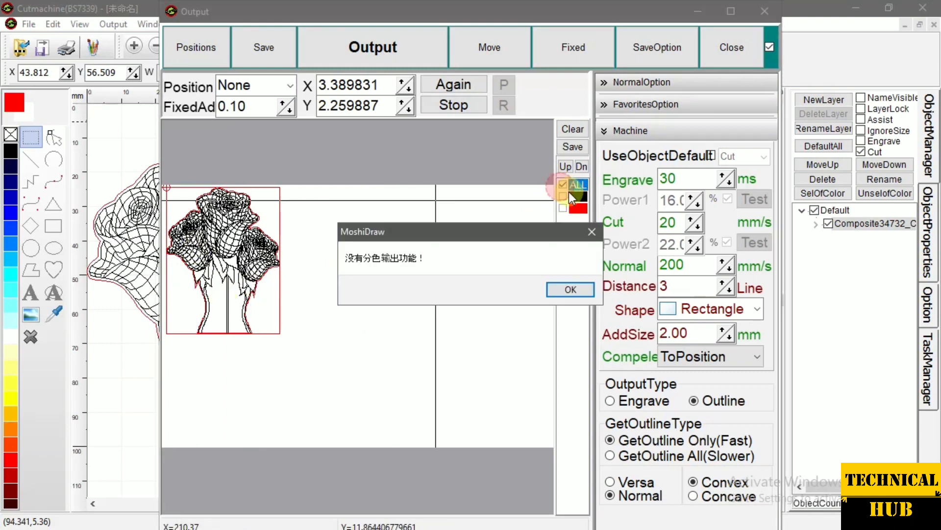
click(567, 287)
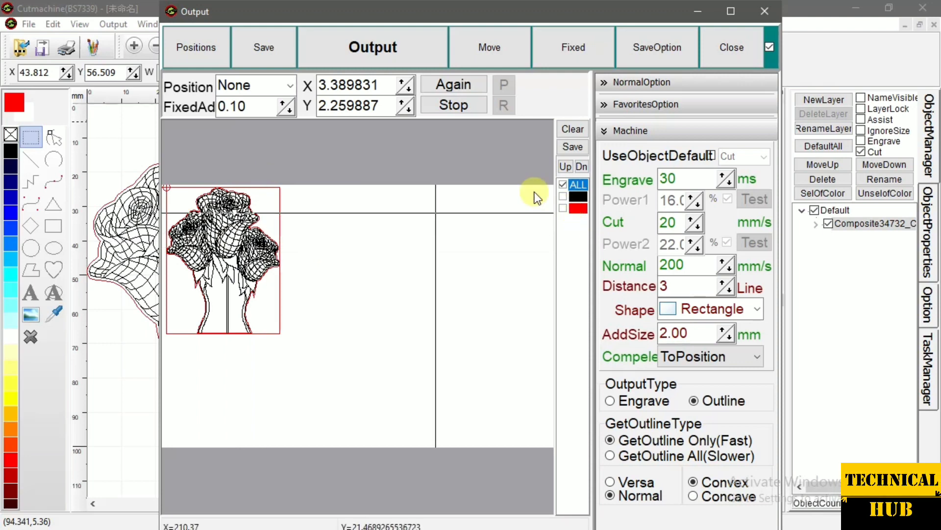
click(717, 53)
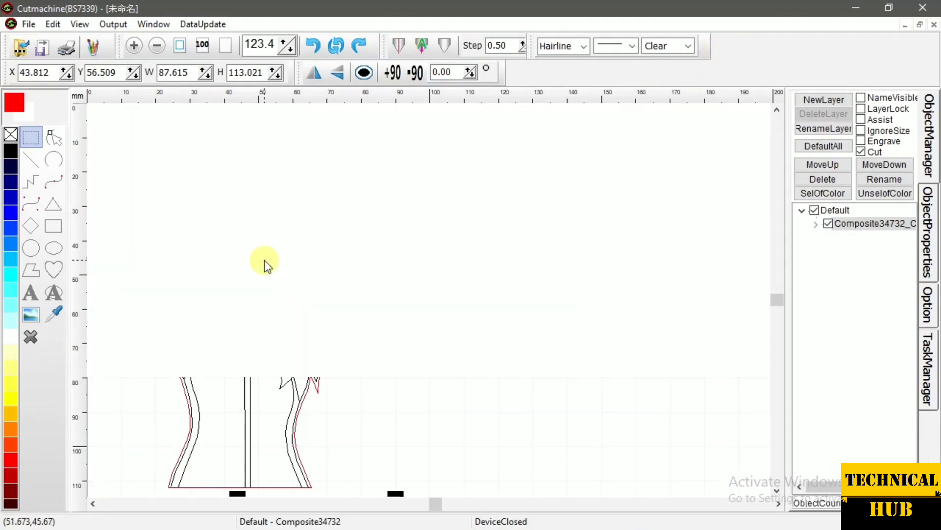
Enlarge the rose drawing proportionally to about 112 mm wide and 144 mm high
click(262, 260)
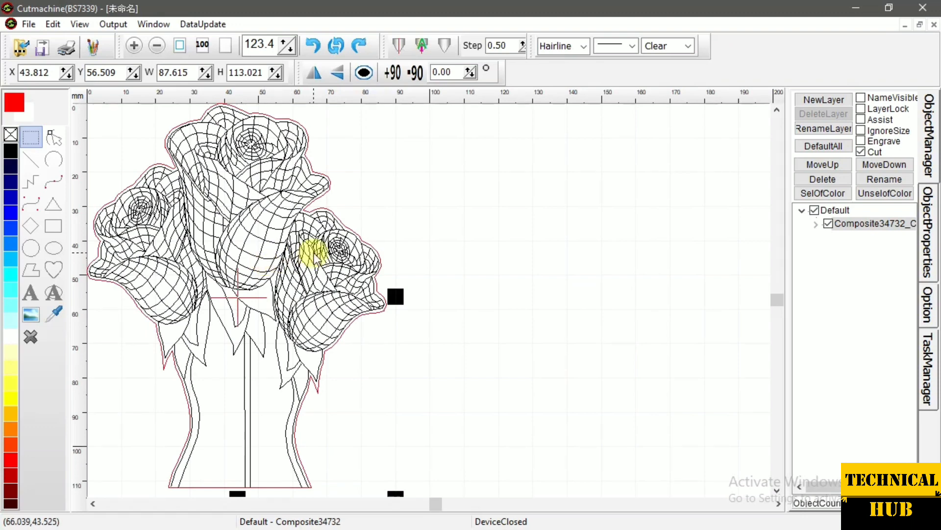
scroll(312, 253, down, 7)
scroll(280, 259, up, 1)
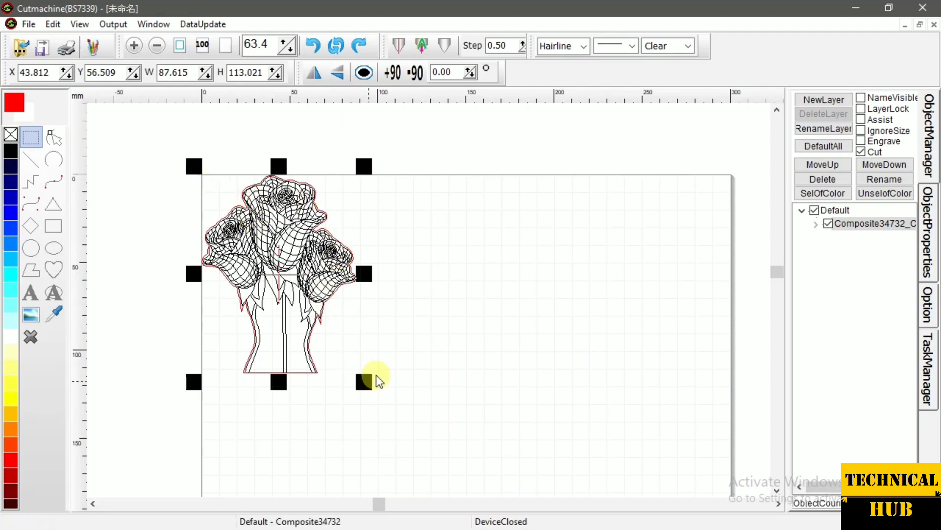
drag(368, 385, 452, 446)
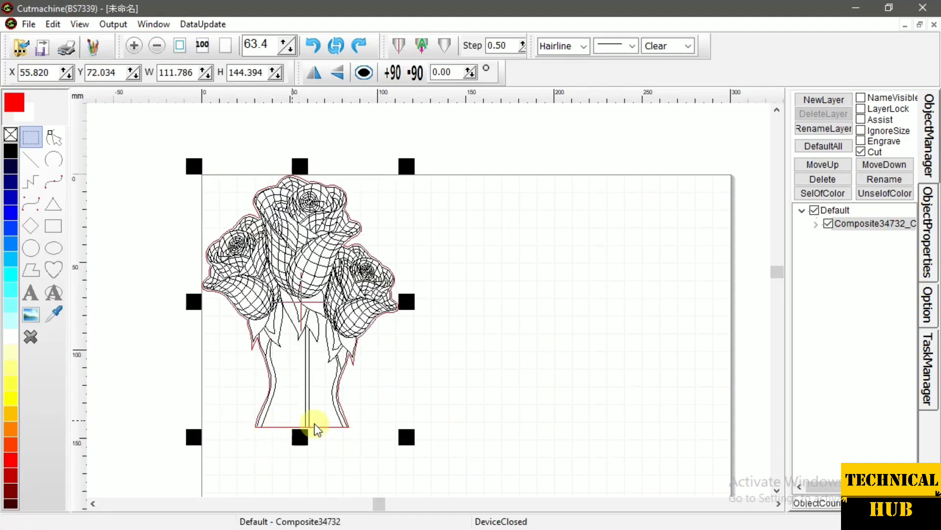
key(ctrl+z)
click(501, 332)
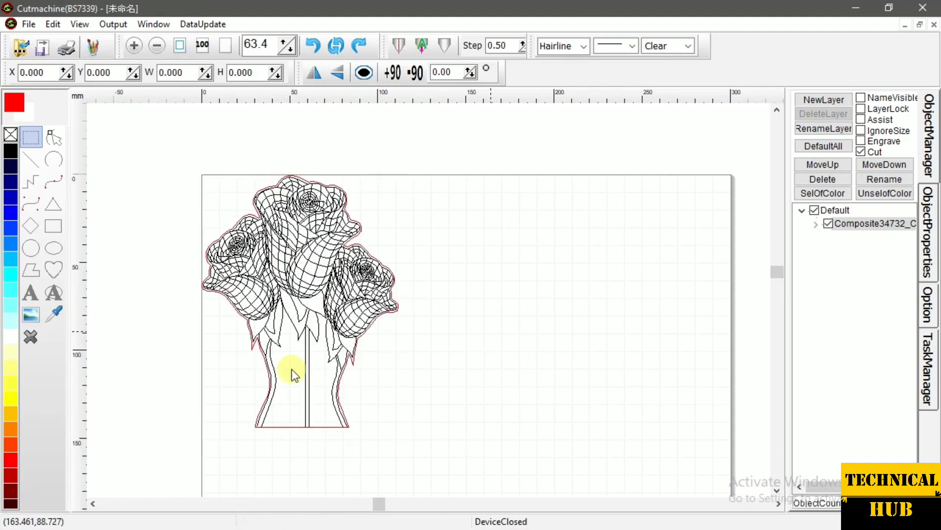
Ungroup the enlarged rose drawing into its separate lines and clear the selection
click(346, 318)
right_click(330, 303)
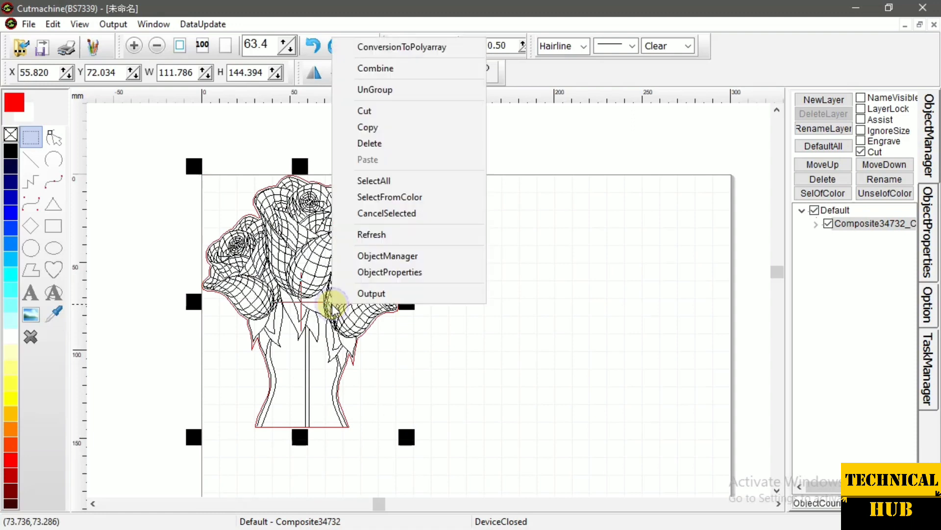
click(376, 88)
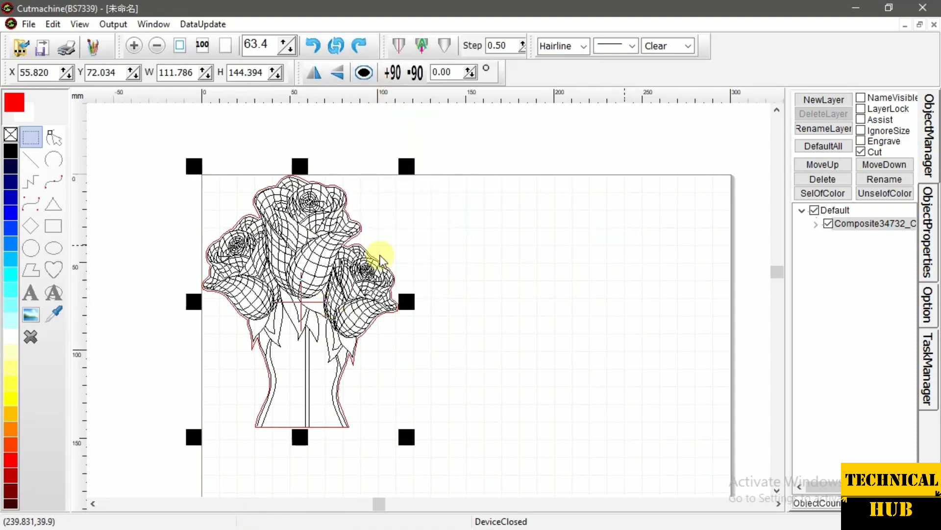
click(288, 259)
right_click(317, 265)
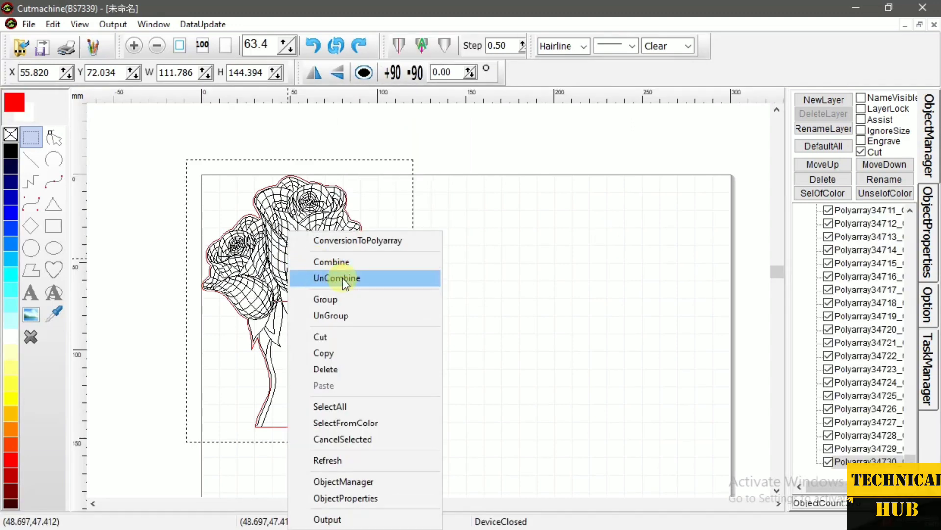
click(523, 242)
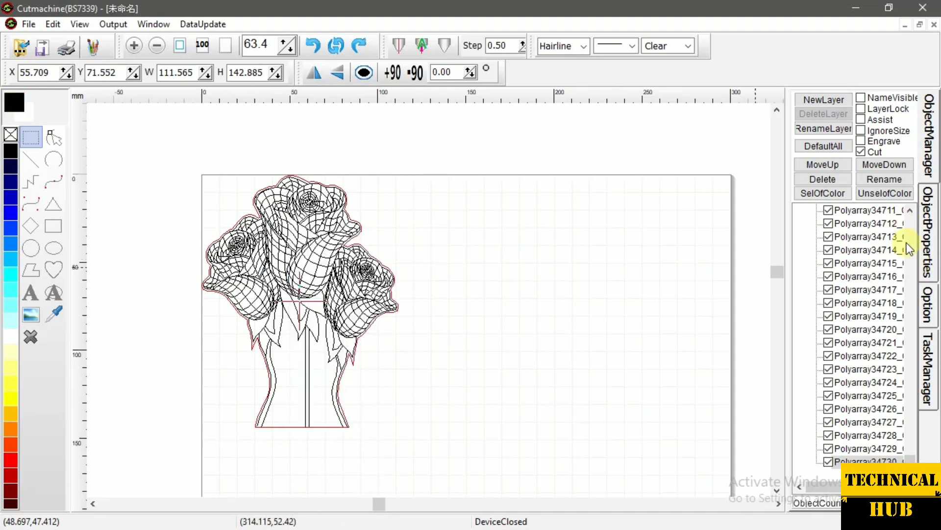
Look through the object list for the separate polyarray lines of the ungrouped rose drawing
drag(911, 458, 903, 219)
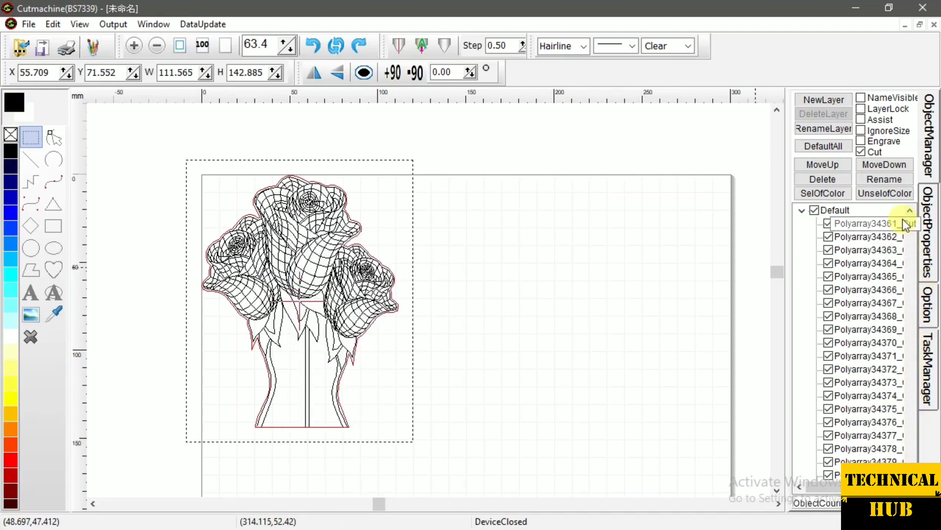
click(684, 243)
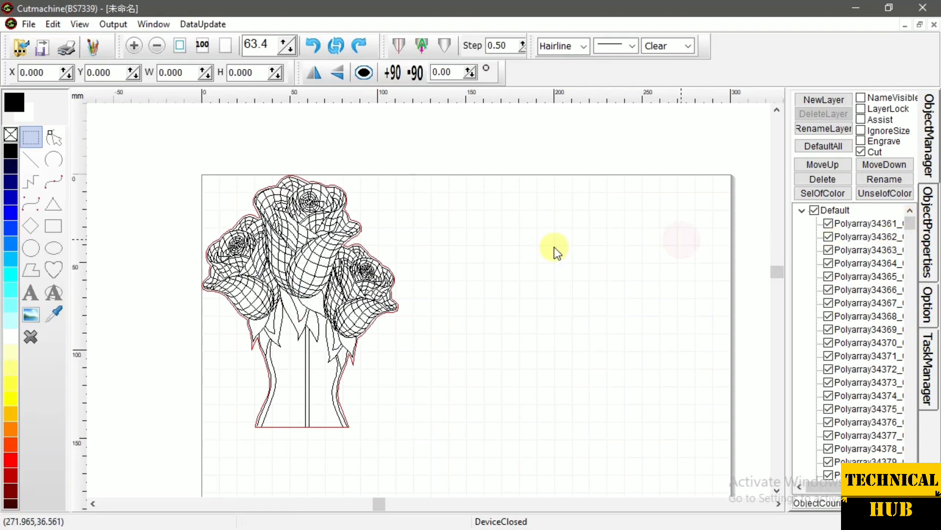
drag(157, 158, 432, 418)
click(475, 387)
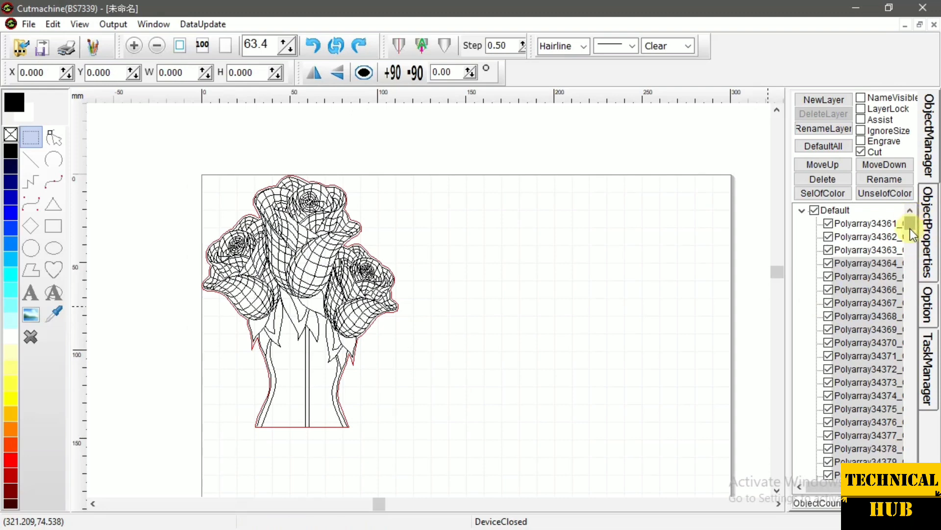
drag(910, 229, 901, 436)
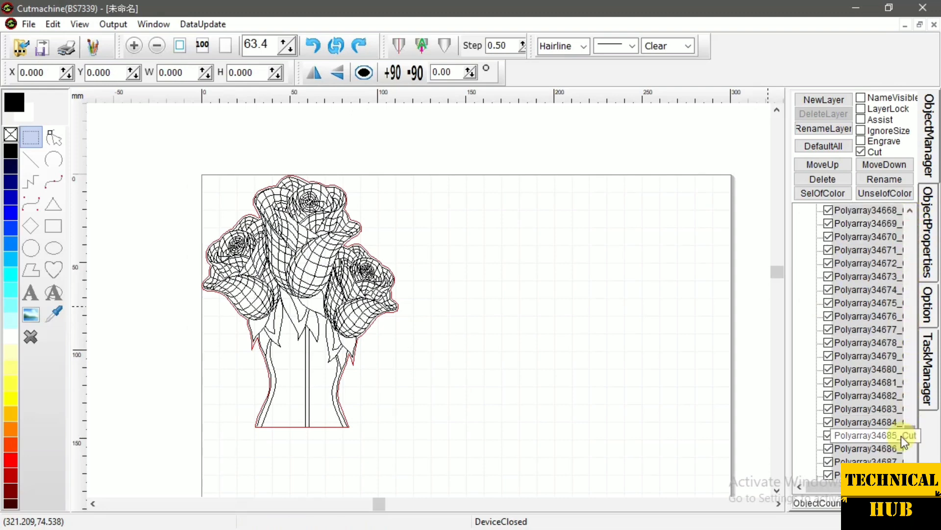
Select the red outer outline of the roses and toggle its visibility, leaving it hidden
click(289, 429)
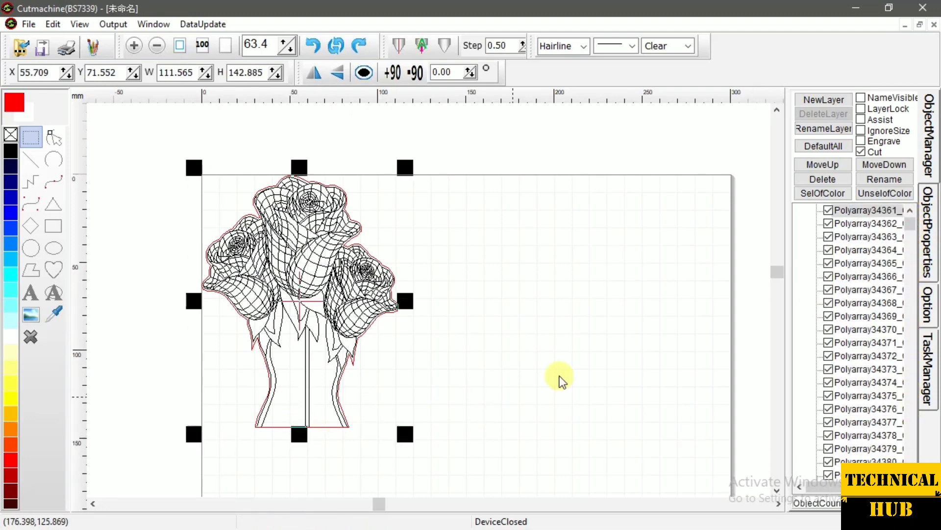
scroll(829, 245, up, 1)
click(830, 227)
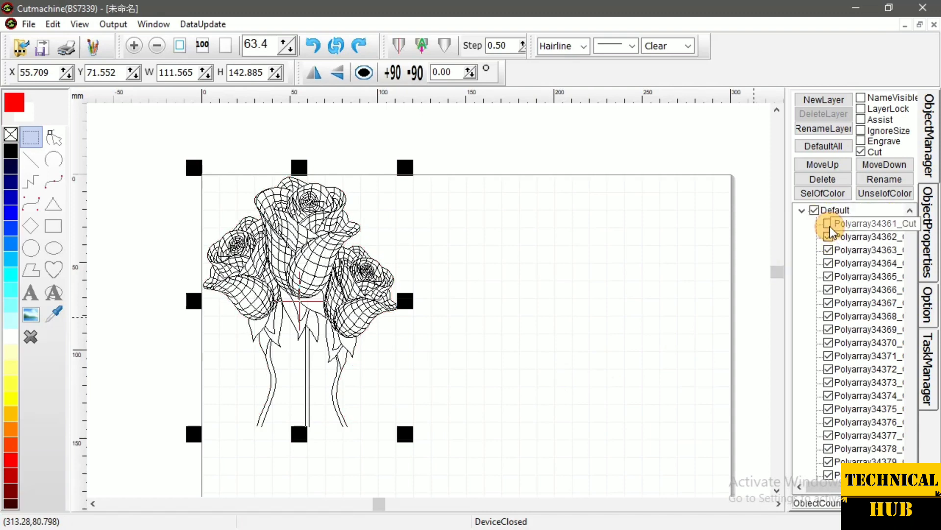
click(830, 228)
click(829, 228)
click(830, 227)
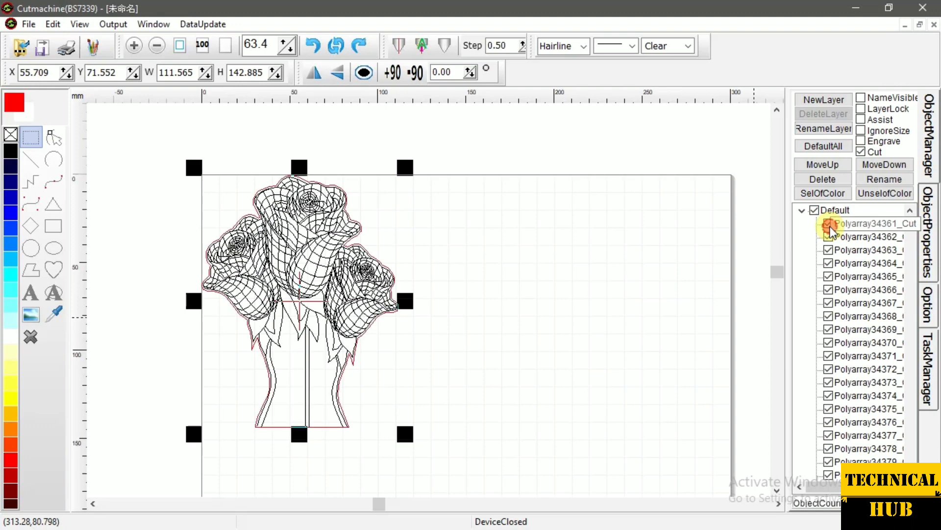
click(830, 227)
click(830, 227)
click(830, 227)
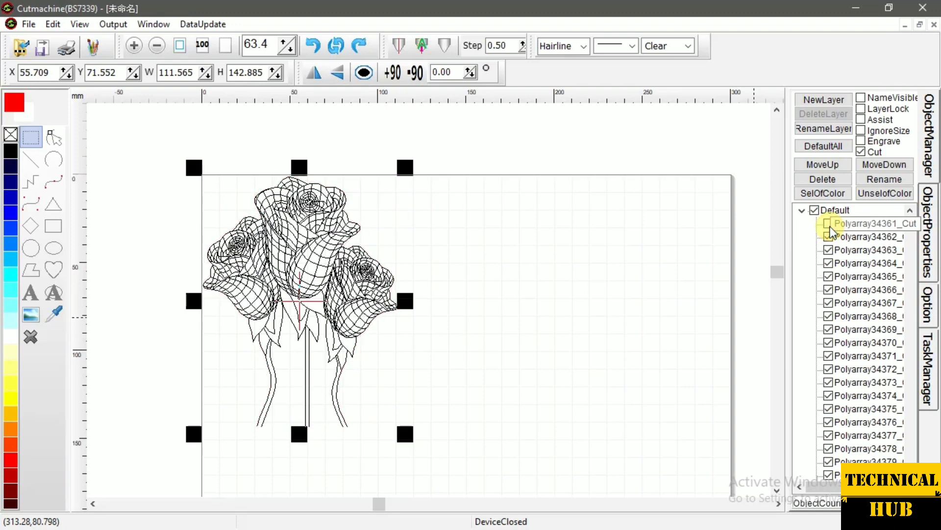
click(830, 228)
click(830, 227)
Cut the hidden red outline out of the drawing to the clipboard
right_click(853, 226)
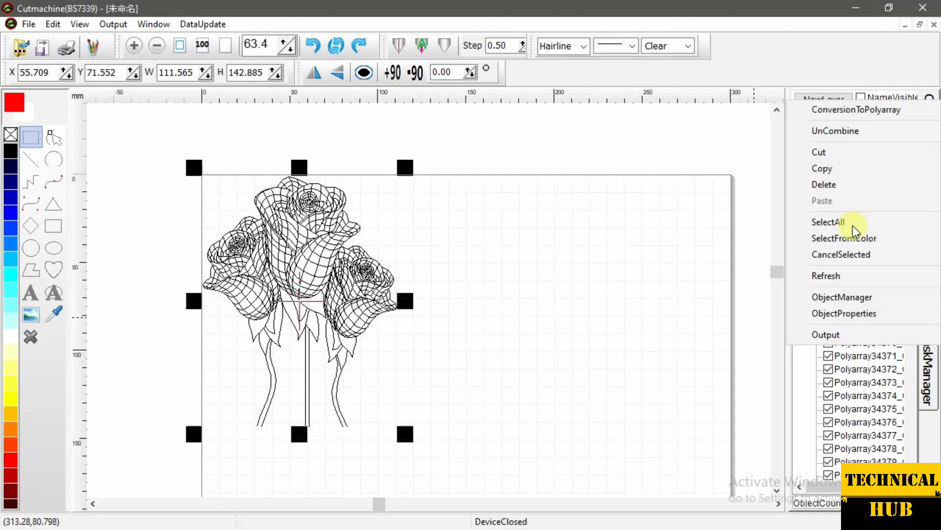
click(835, 159)
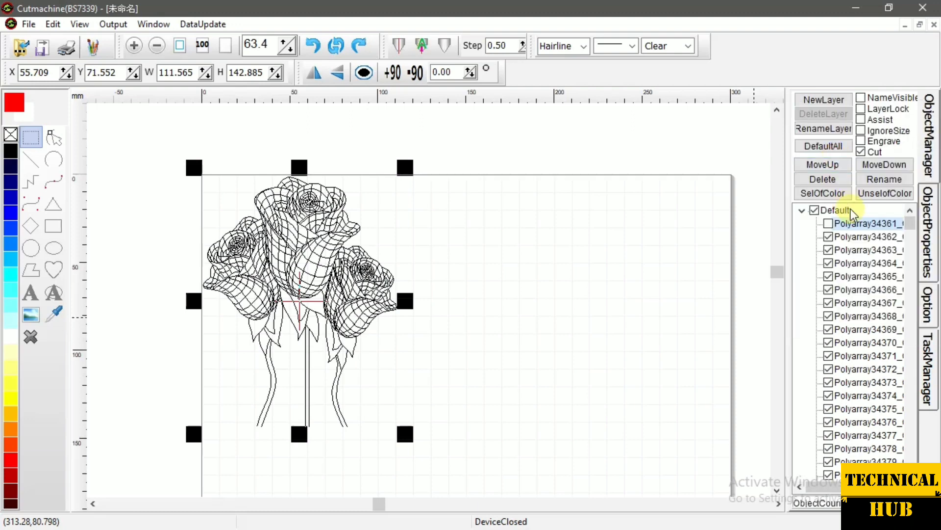
click(566, 253)
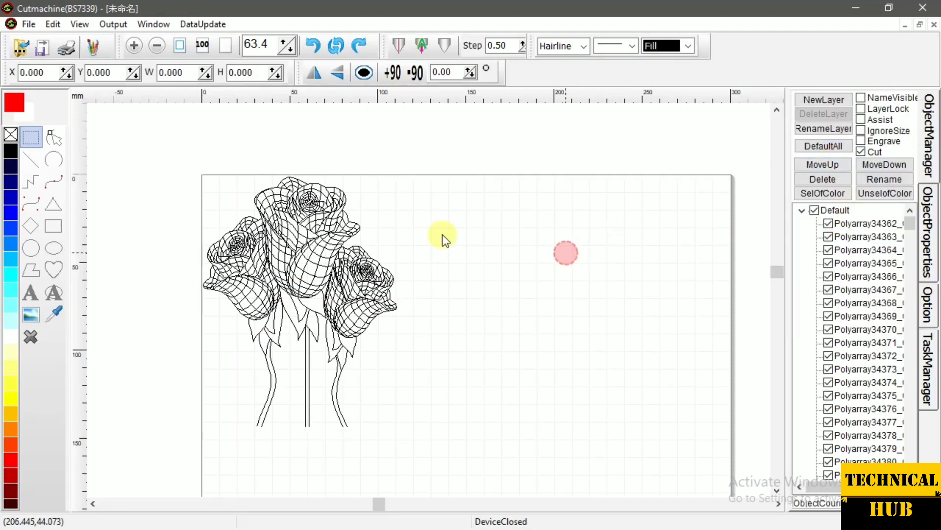
Select all the remaining black rose lines and group them into one object
mouse_move(142, 156)
mouse_down()
mouse_move(409, 362)
mouse_move(479, 458)
mouse_up()
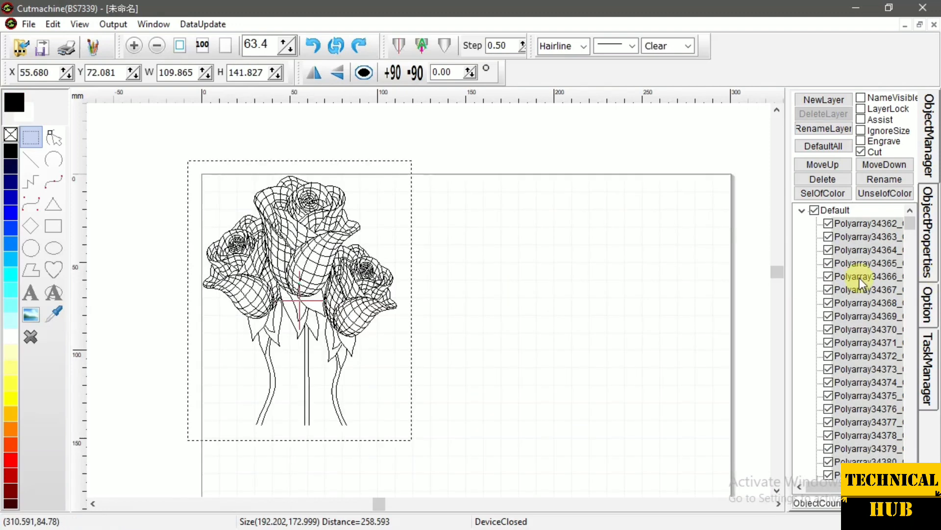
right_click(285, 282)
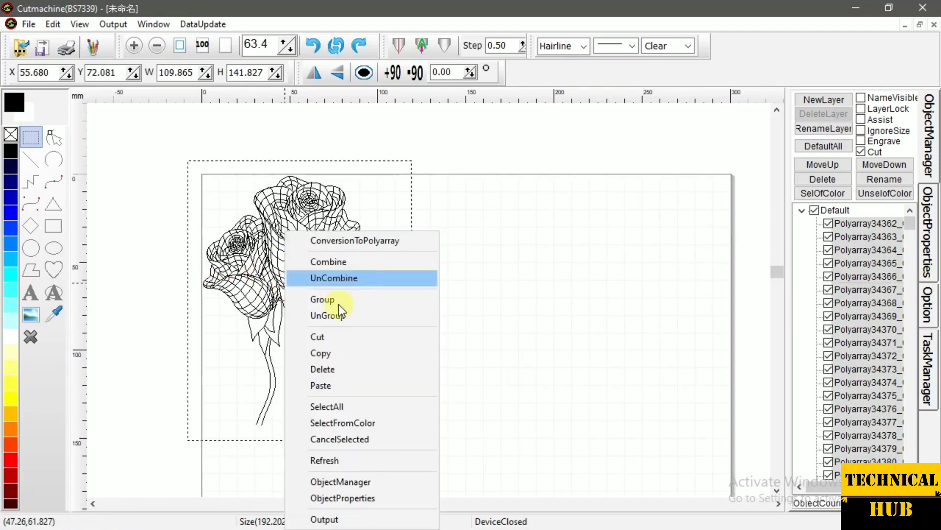
click(338, 301)
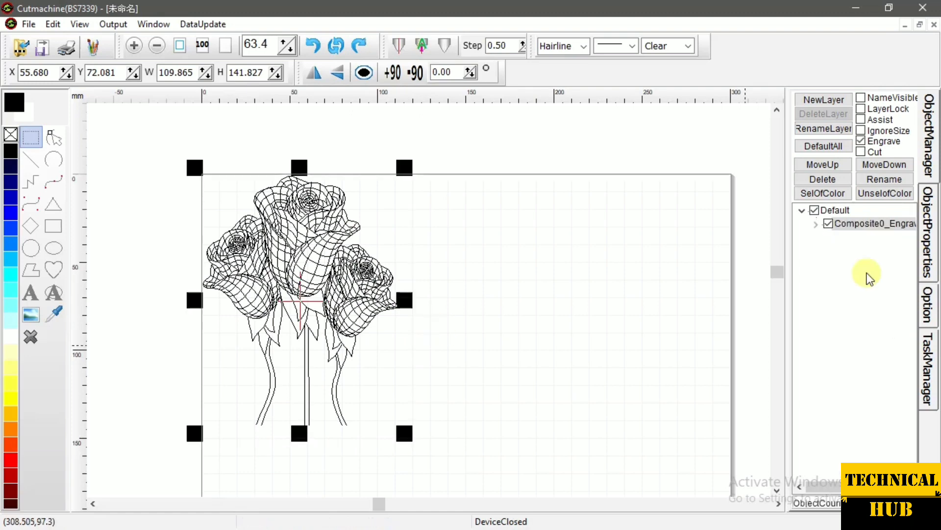
Paste the red outline back as a separate object and make it visible
right_click(573, 277)
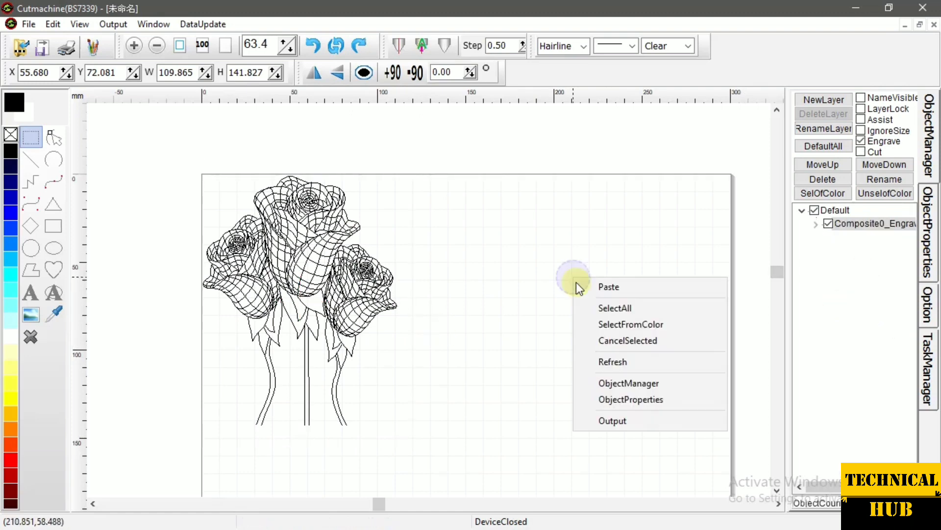
click(606, 288)
click(510, 283)
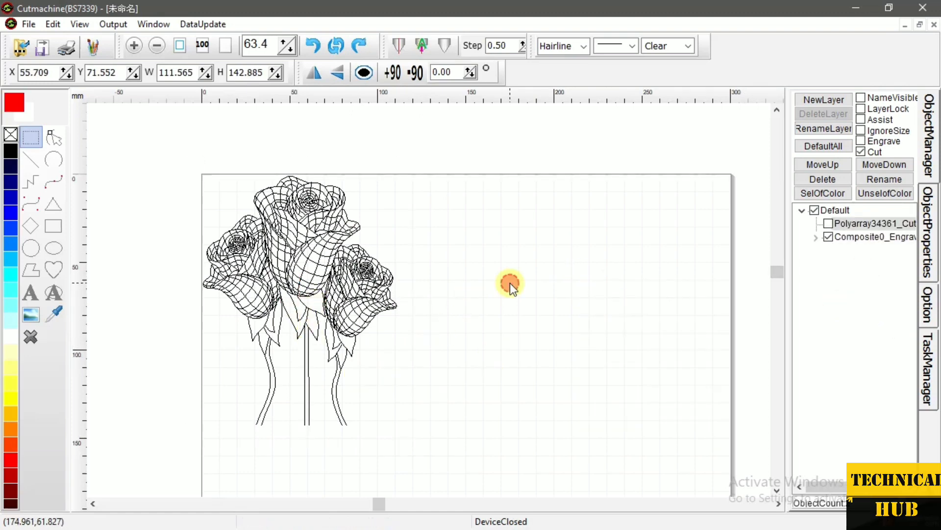
click(828, 223)
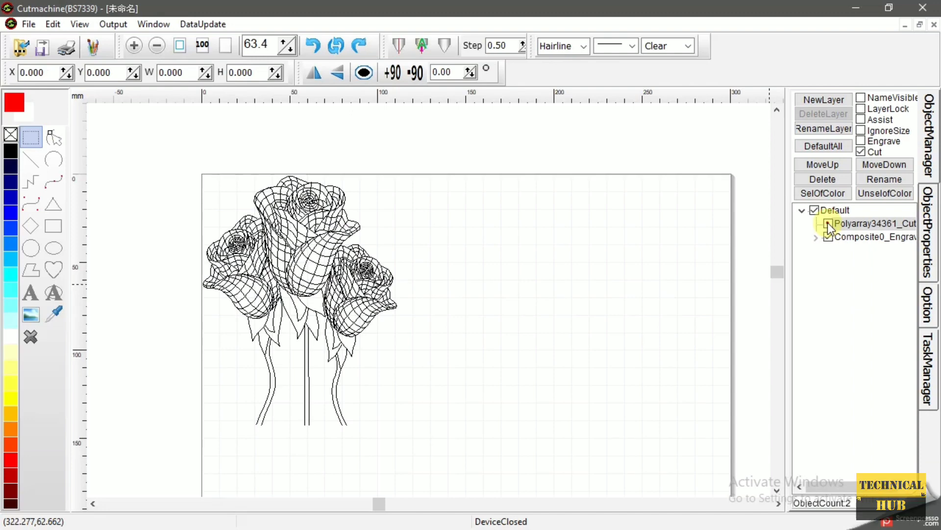
click(607, 320)
Check the red cut outline and the grouped engrave composite in the object list
click(875, 236)
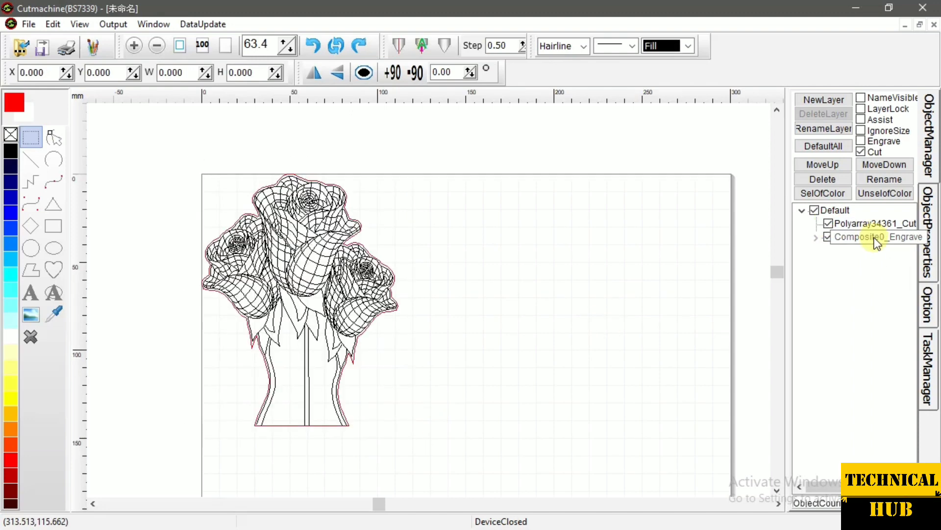
click(870, 225)
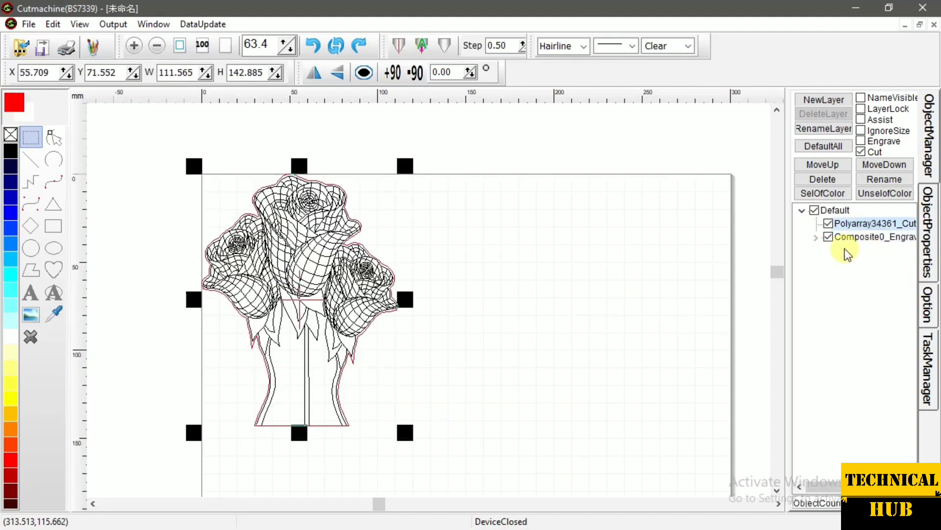
click(526, 244)
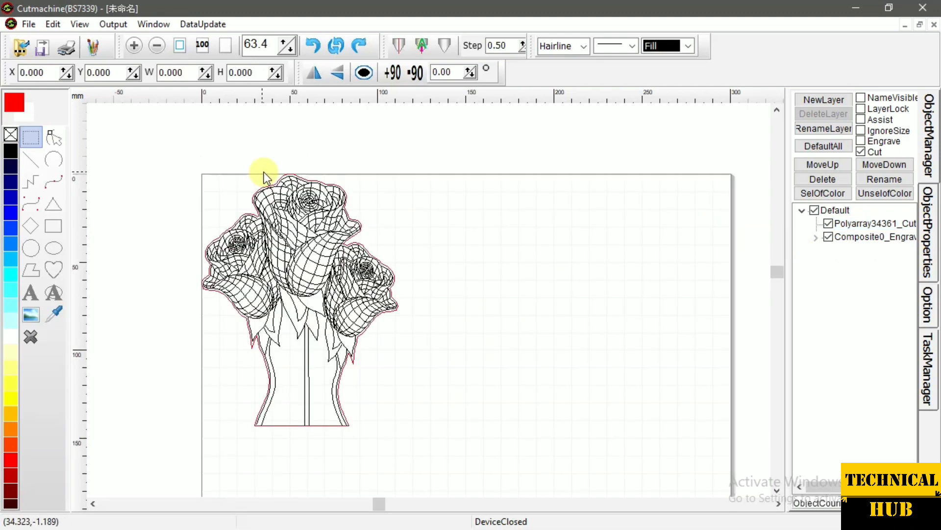
Import the LOVE heart lamp model BS2228_P from the model library and dismiss the add-text dialog
click(21, 49)
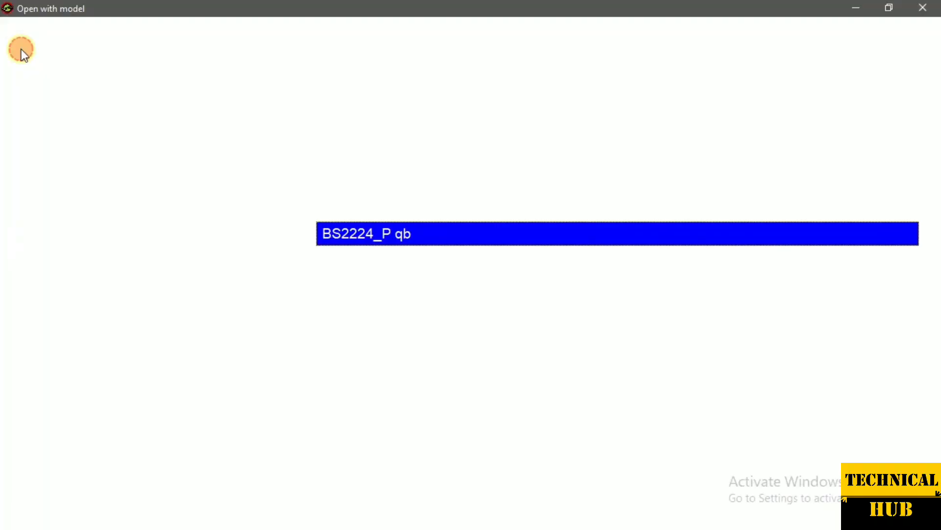
click(458, 282)
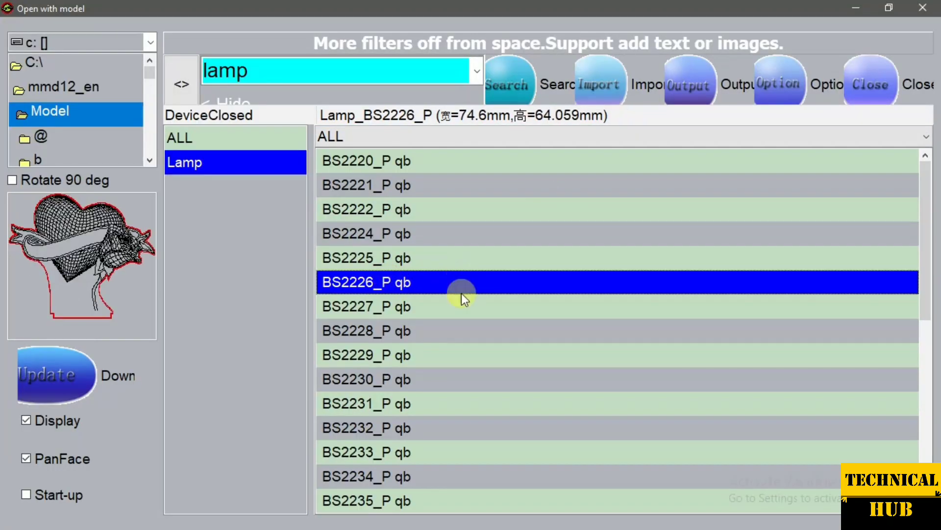
click(455, 325)
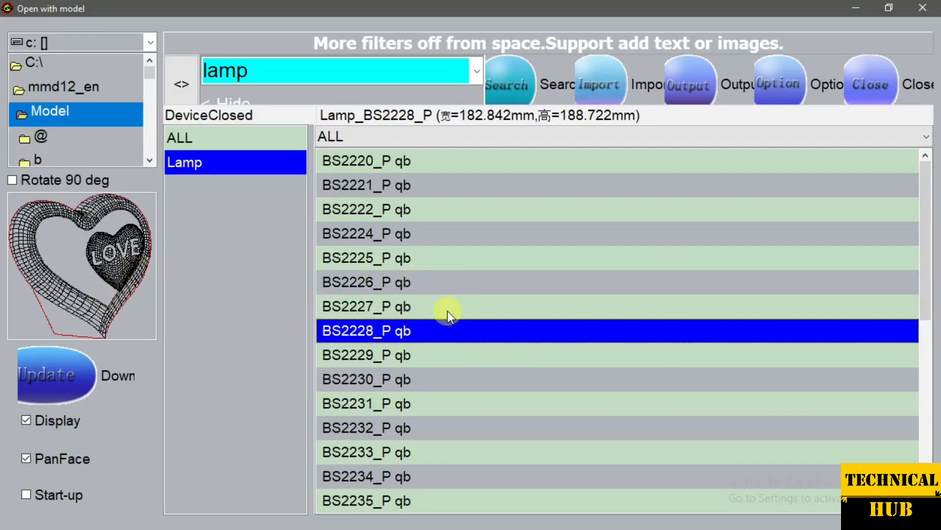
click(608, 89)
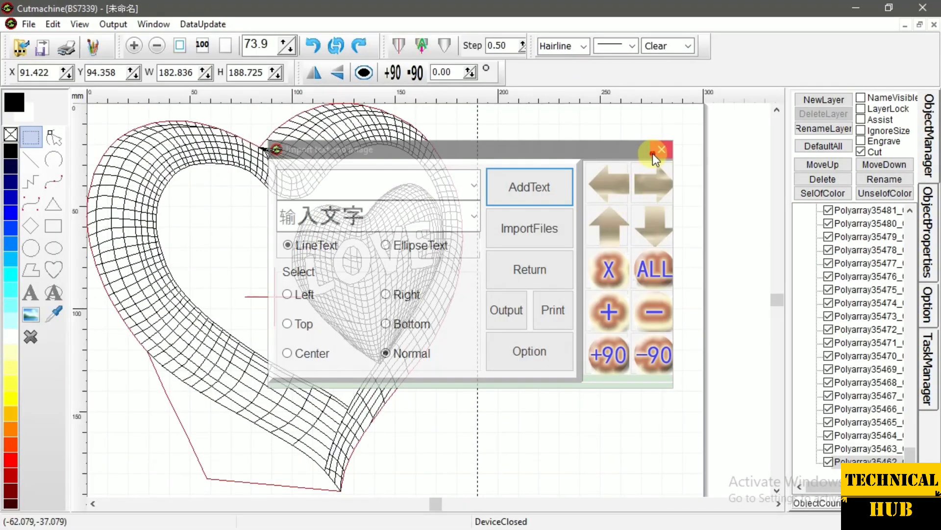
click(652, 154)
click(523, 291)
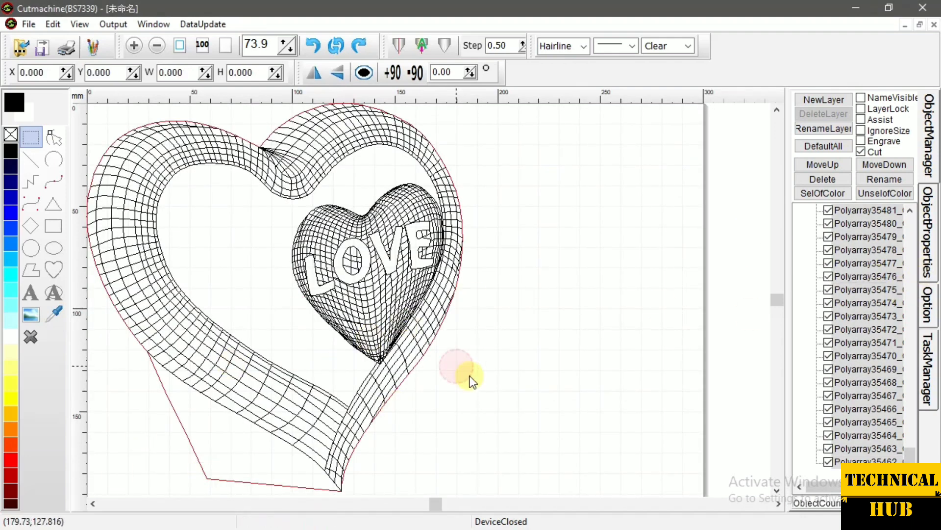
click(530, 393)
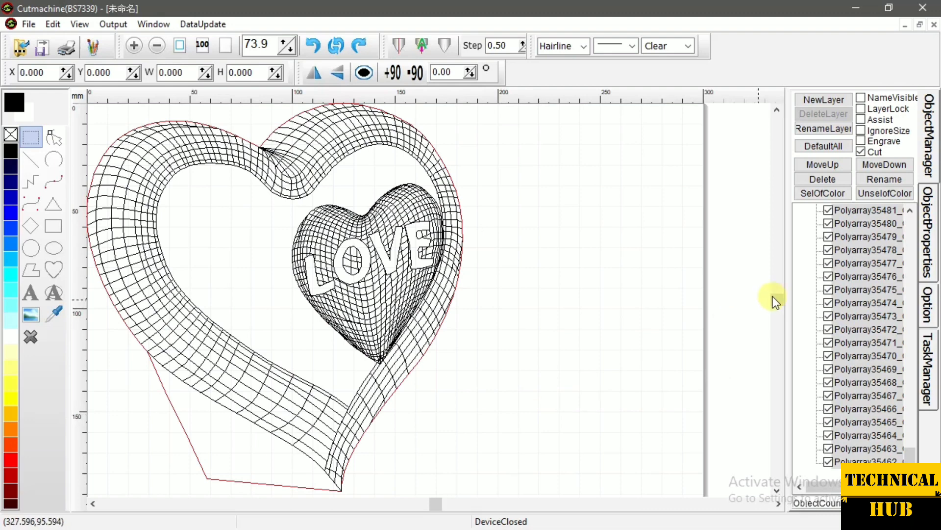
Find the heart's red outline in the object list and cut it out of the drawing to the clipboard
click(915, 272)
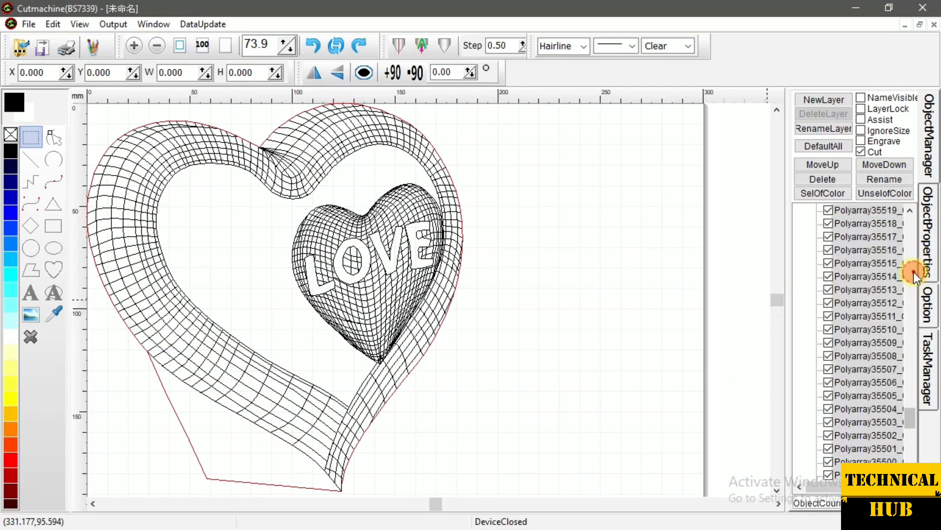
click(216, 481)
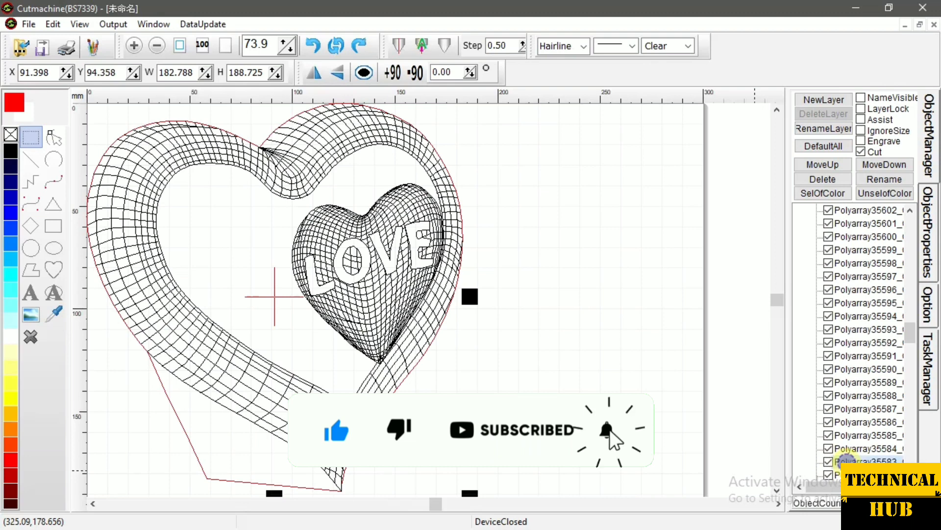
right_click(844, 460)
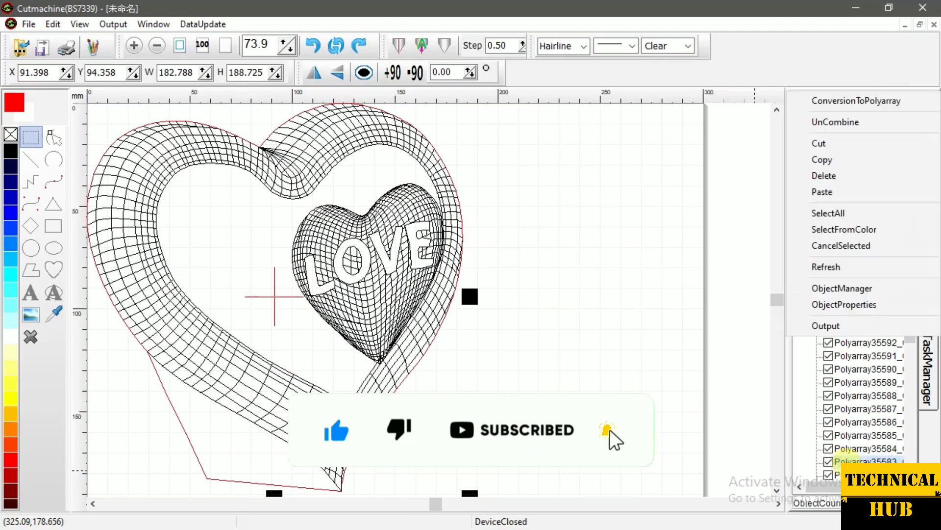
click(826, 145)
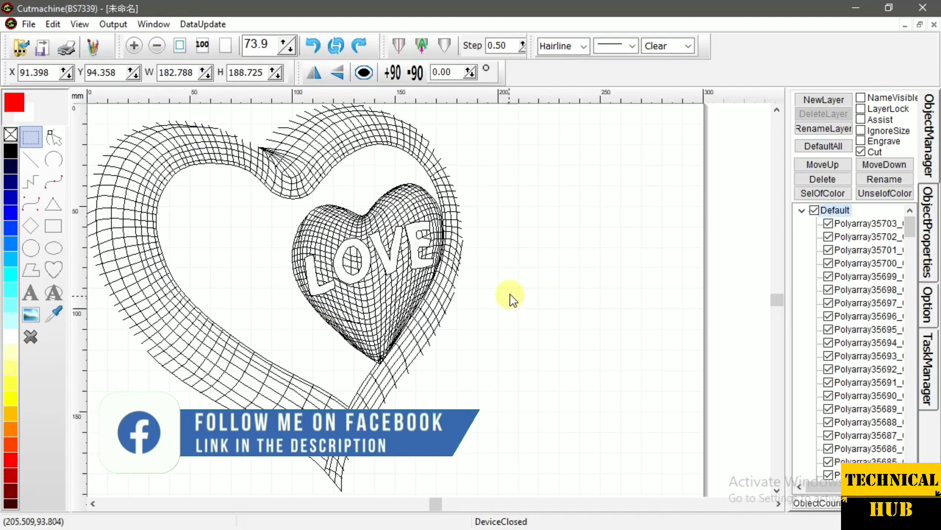
click(539, 267)
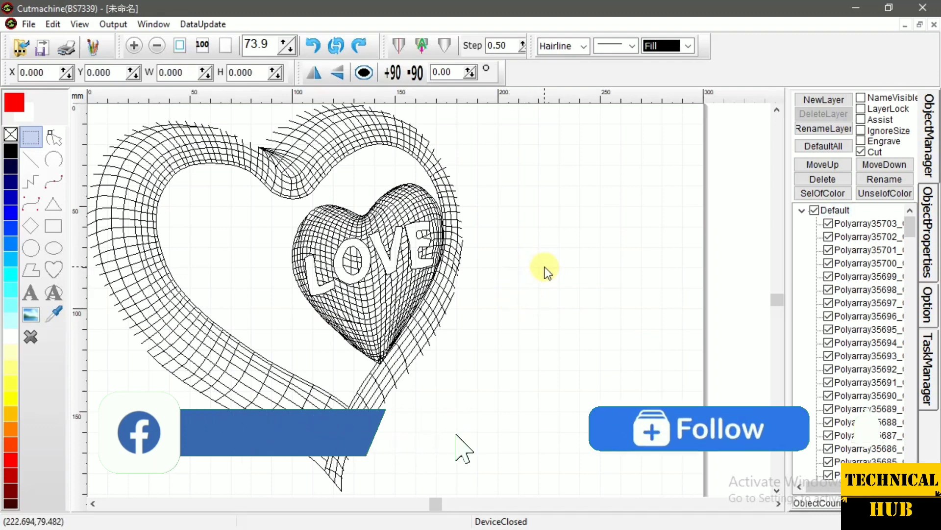
Select all the remaining black heart lines and try to group them
scroll(546, 267, down, 2)
scroll(547, 264, down, 1)
drag(218, 134, 521, 441)
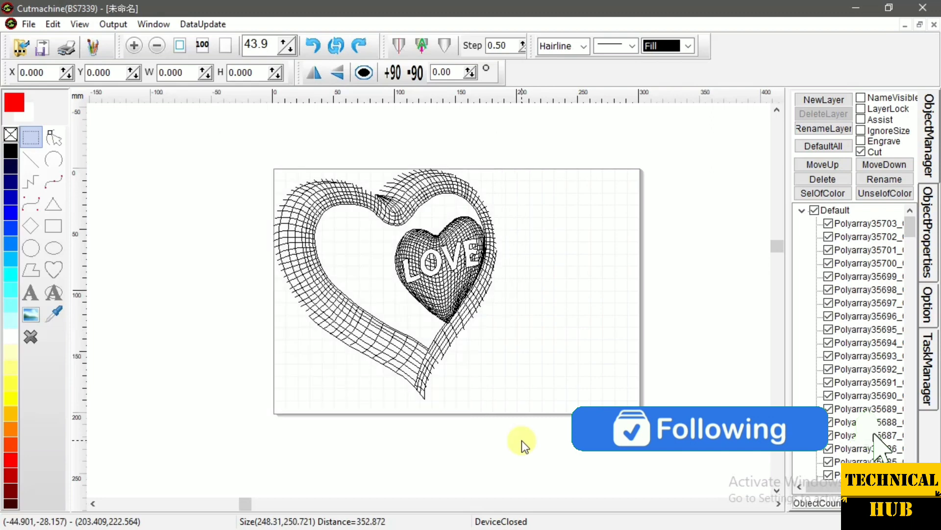
right_click(407, 280)
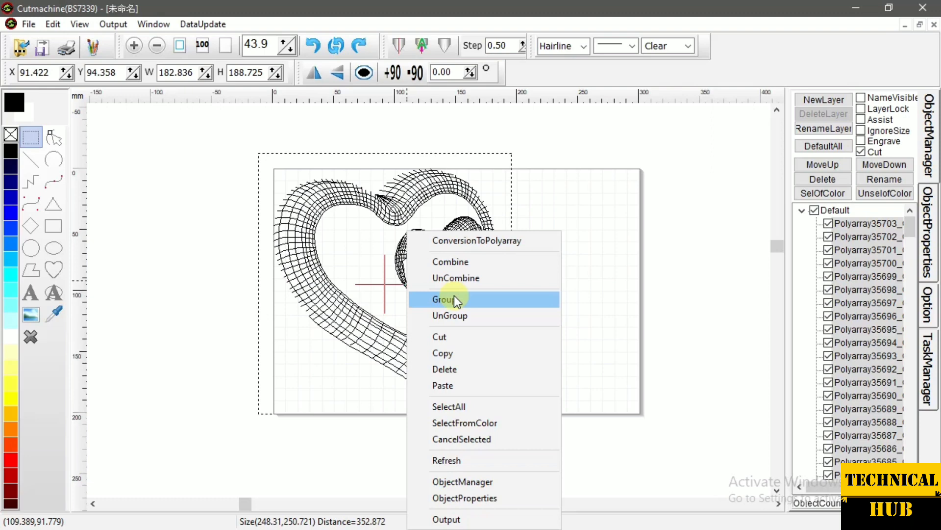
click(235, 316)
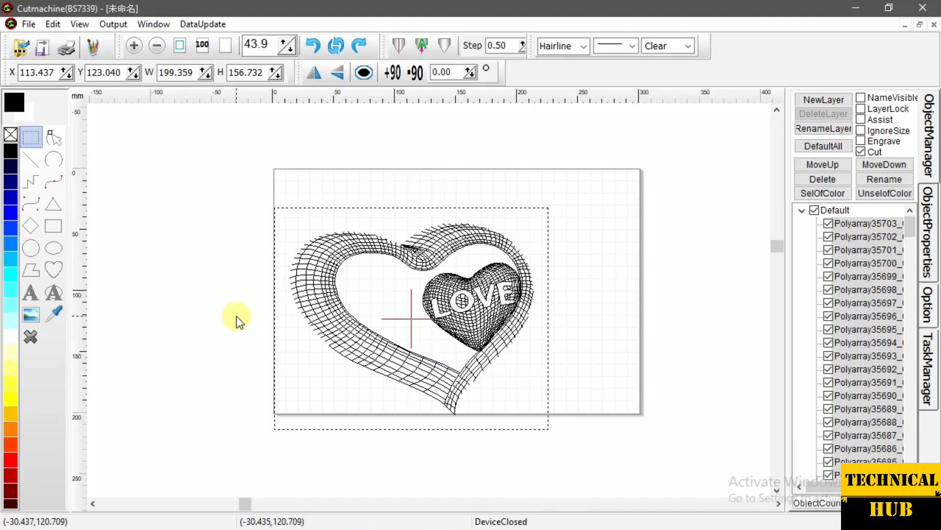
click(332, 145)
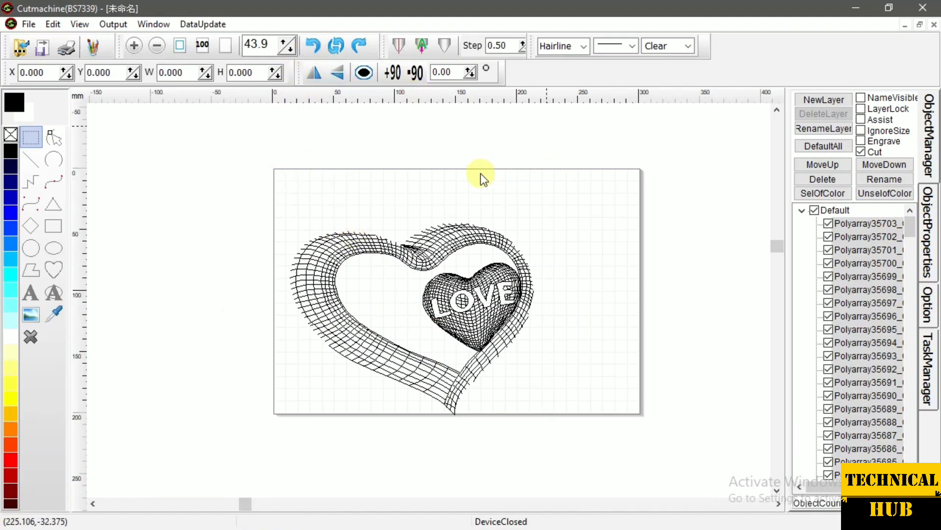
Undo the accidental move and resize of the black heart lines
click(312, 47)
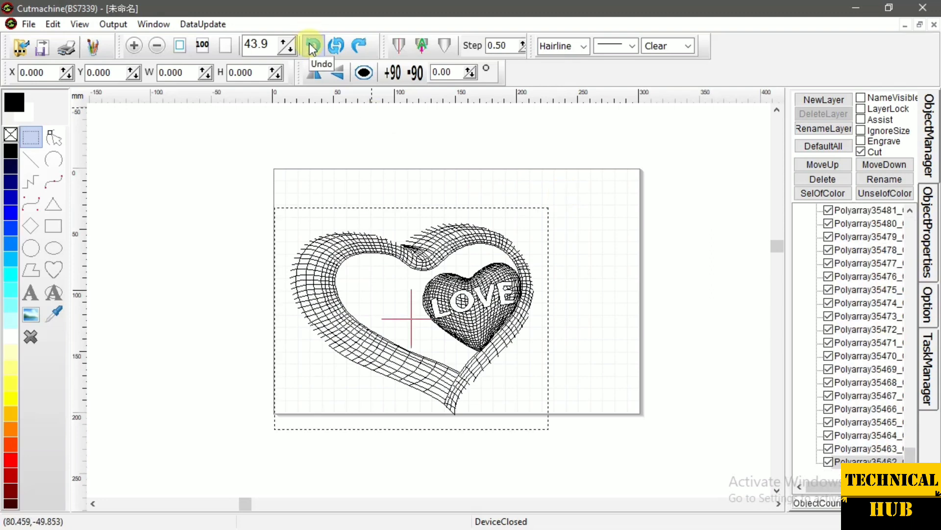
click(312, 47)
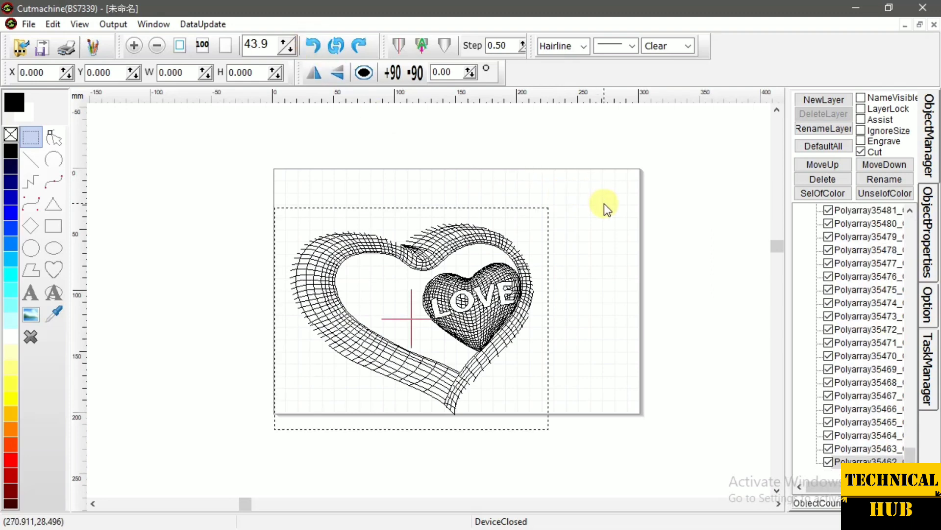
click(573, 245)
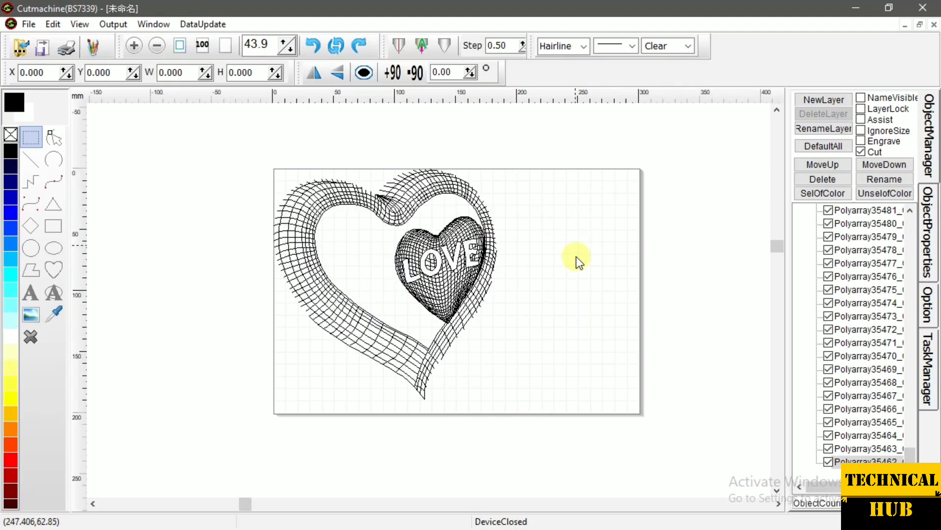
Group all the black heart lines into one object and paste the red outline back as a separate object
click(217, 143)
drag(235, 151, 563, 449)
right_click(402, 293)
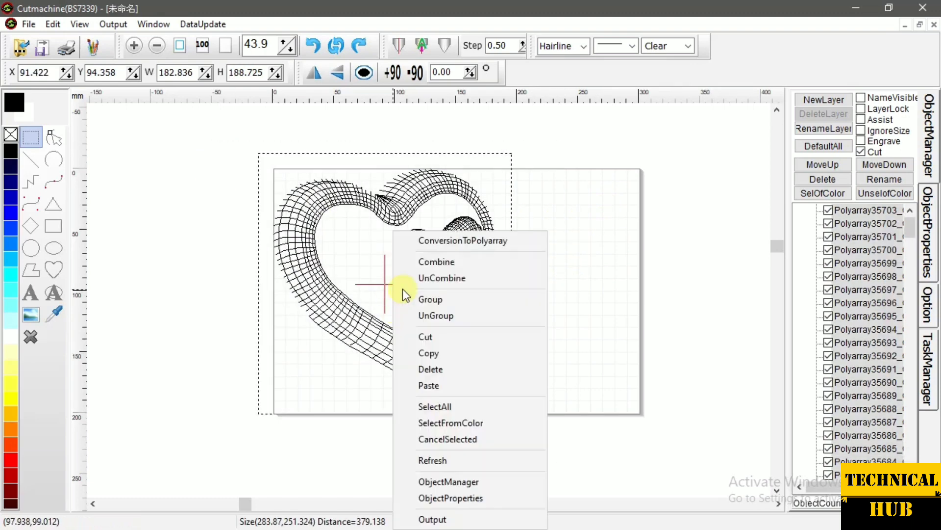
click(435, 301)
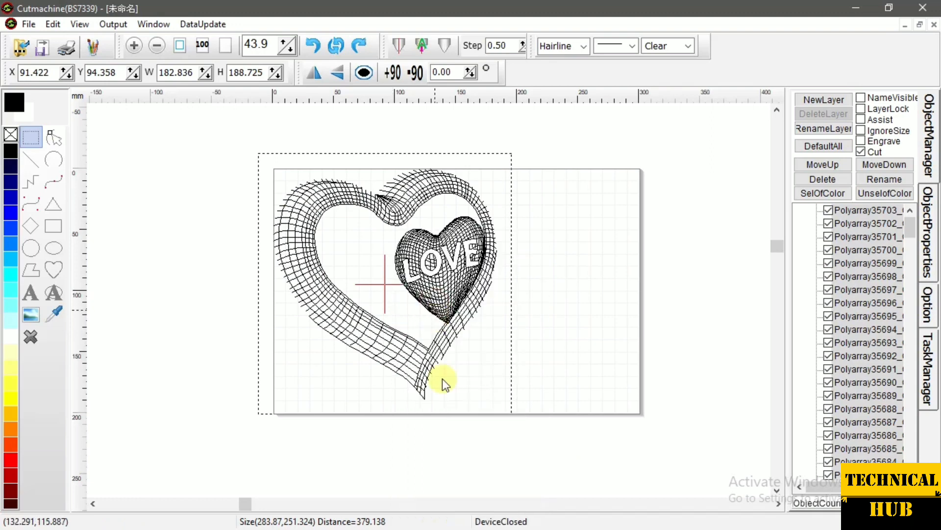
click(547, 344)
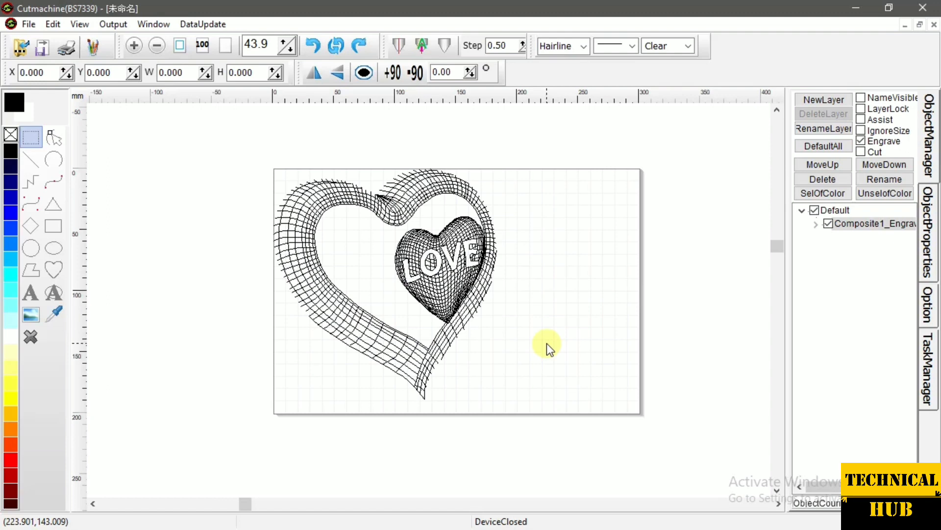
right_click(557, 291)
click(593, 302)
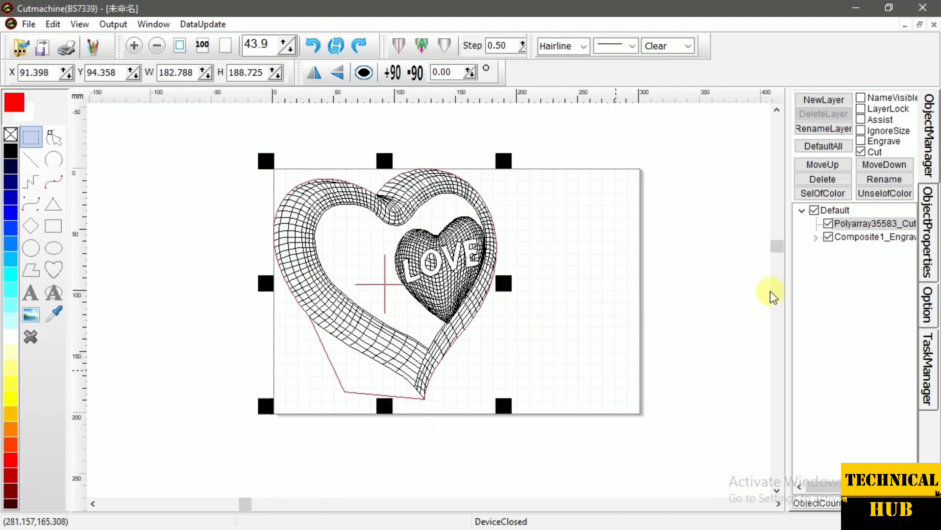
Check the heart's grouped engrave composite and its red cut outline in the object list
click(861, 245)
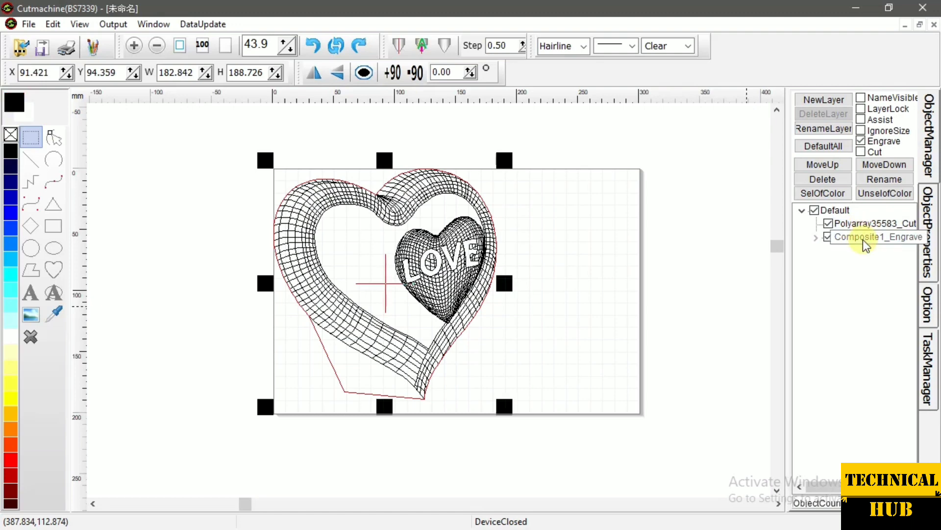
click(826, 238)
click(827, 238)
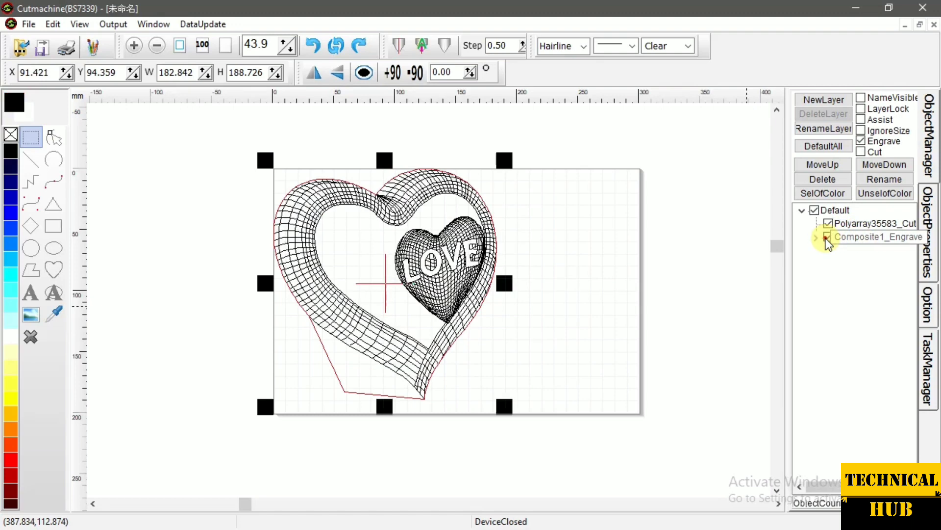
click(827, 238)
click(827, 239)
click(862, 223)
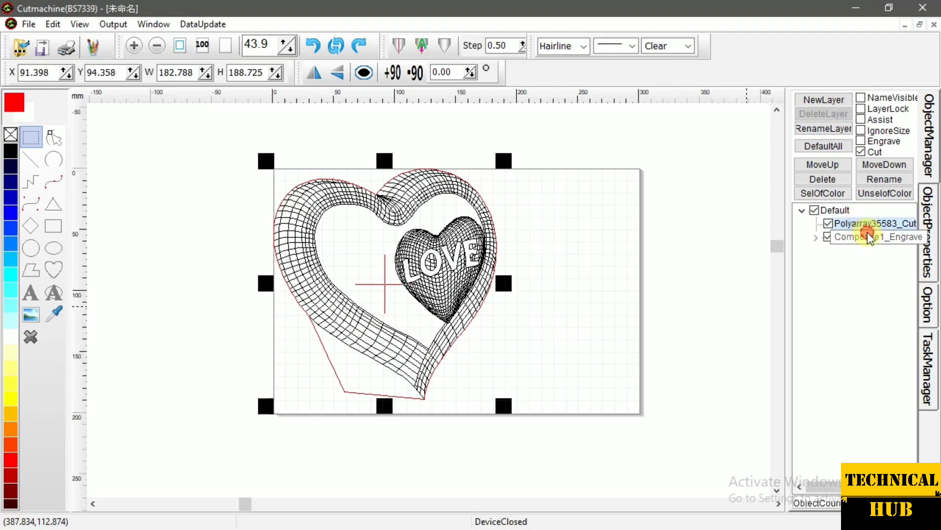
click(868, 237)
click(866, 223)
click(868, 238)
click(593, 267)
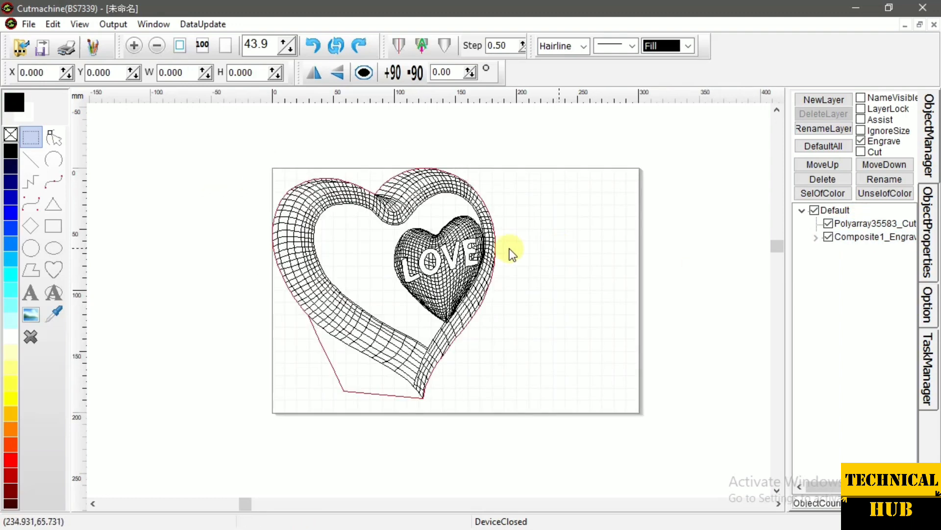
Select the whole heart design, both outline and engraving group, and open its output settings
mouse_move(249, 146)
mouse_down()
mouse_move(345, 204)
mouse_move(570, 461)
mouse_up()
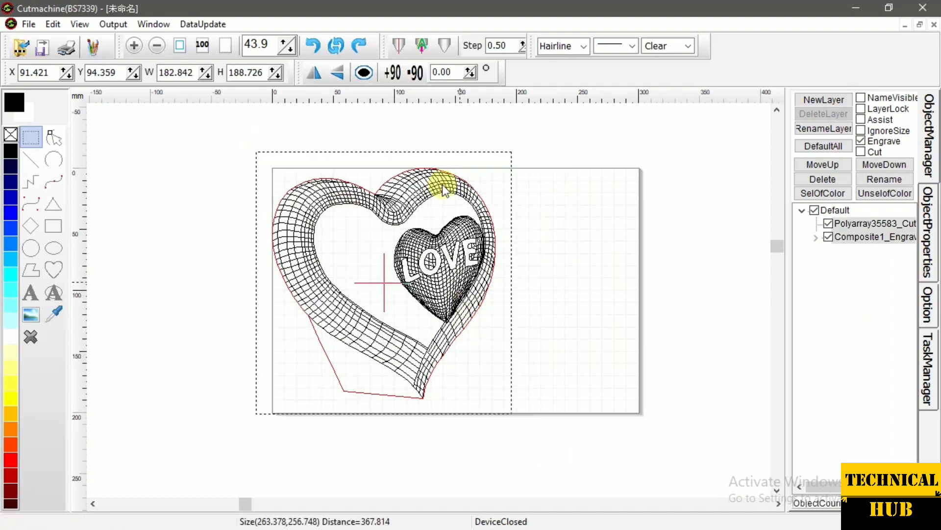
click(406, 47)
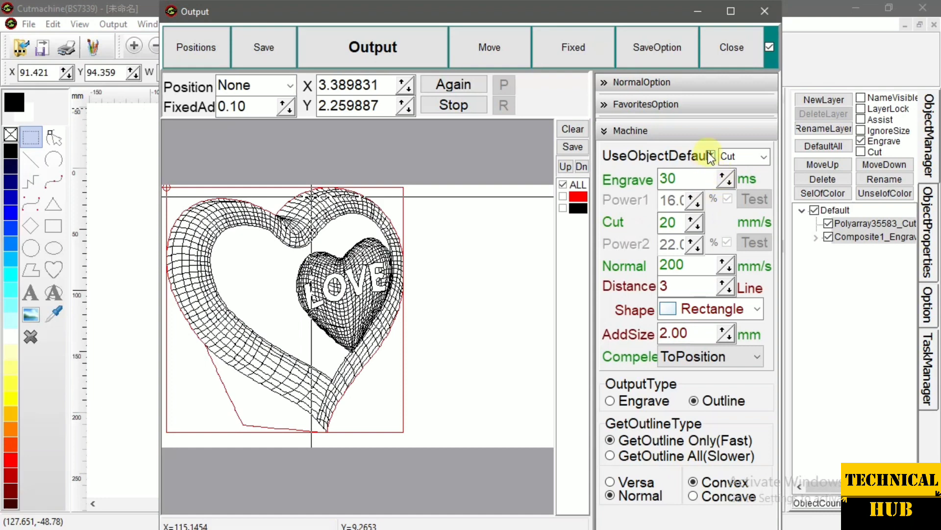
Set the object default processing mode to Engrave+Cut and close the output settings
click(710, 155)
click(711, 155)
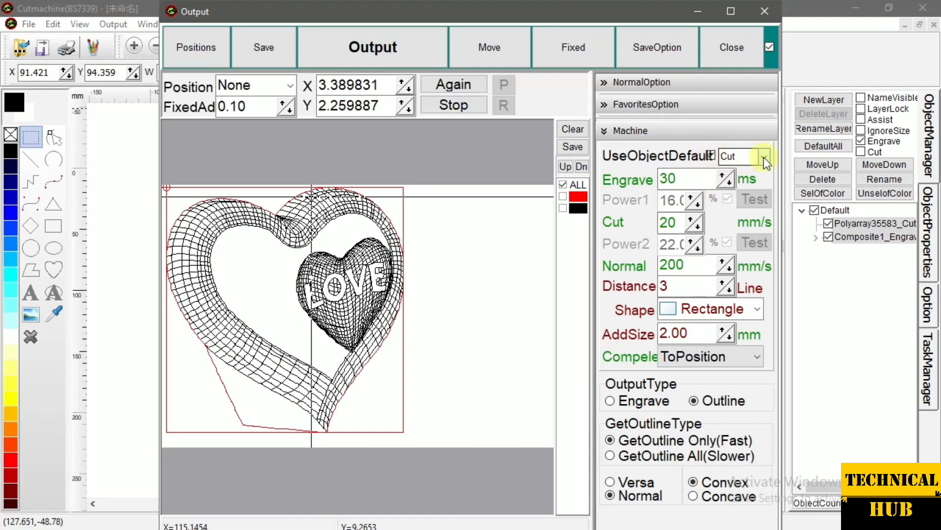
click(763, 156)
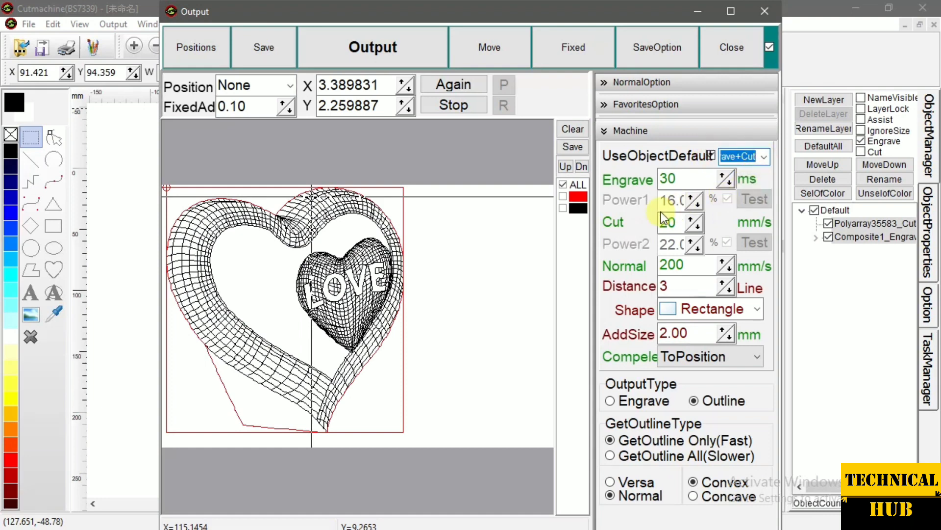
click(572, 266)
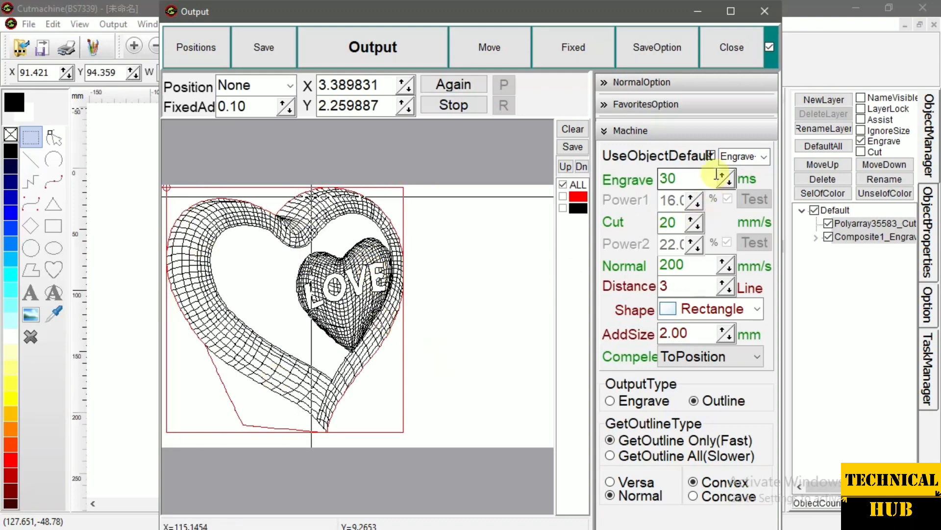
click(763, 158)
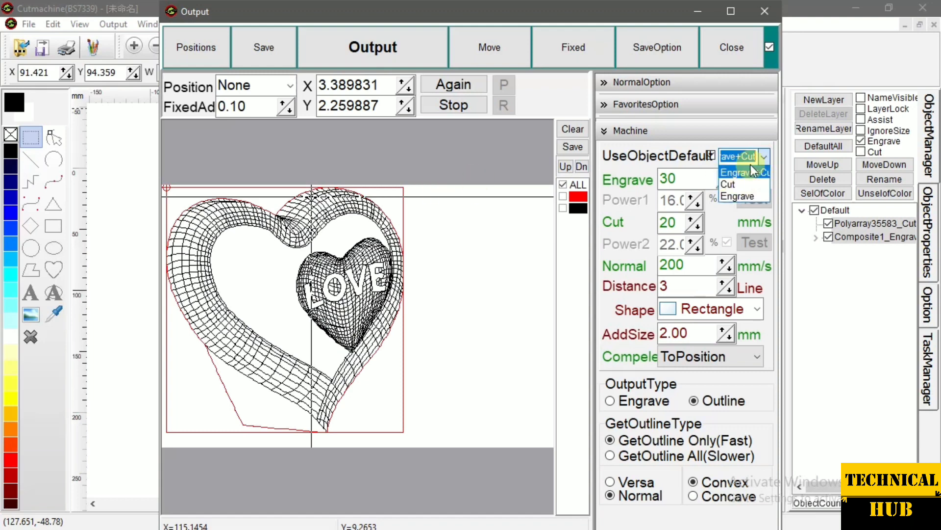
click(745, 173)
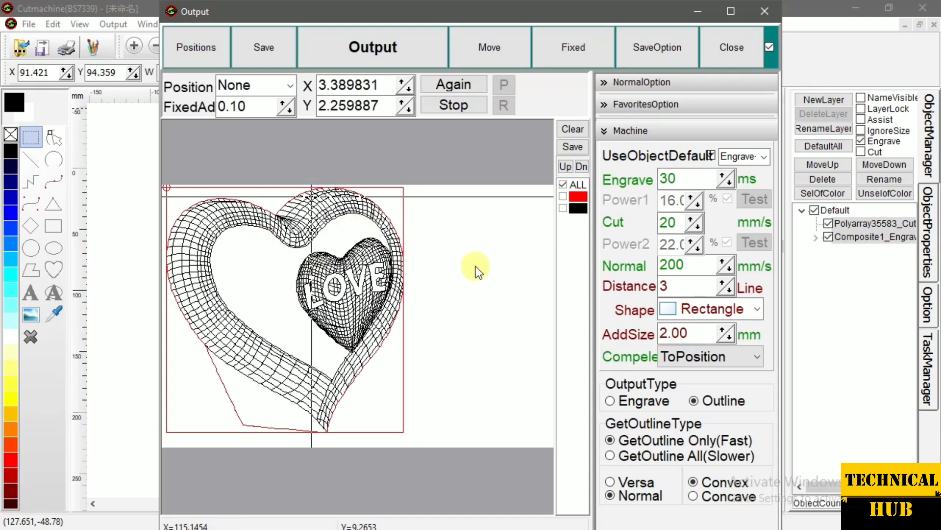
click(732, 50)
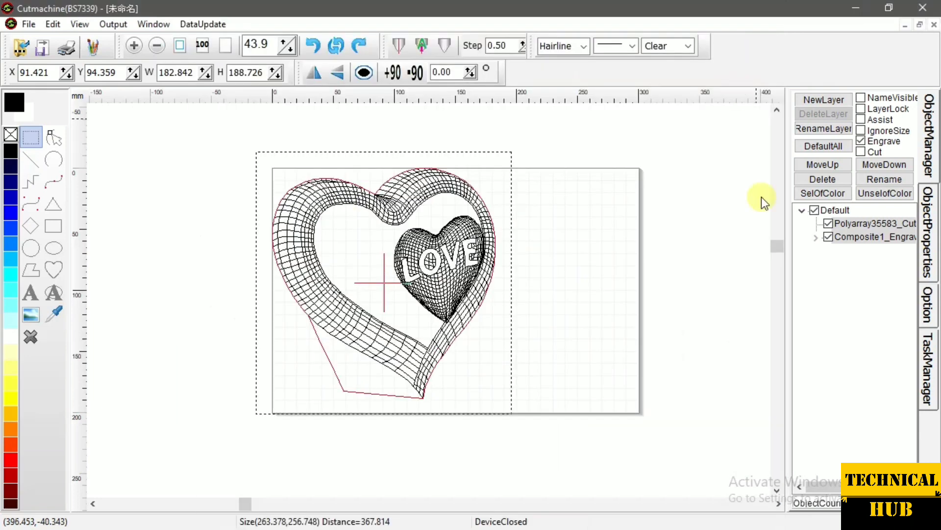
Deselect the design, reopen its output settings and try to output the red and black colours separately with UseObjectDefault off
click(575, 243)
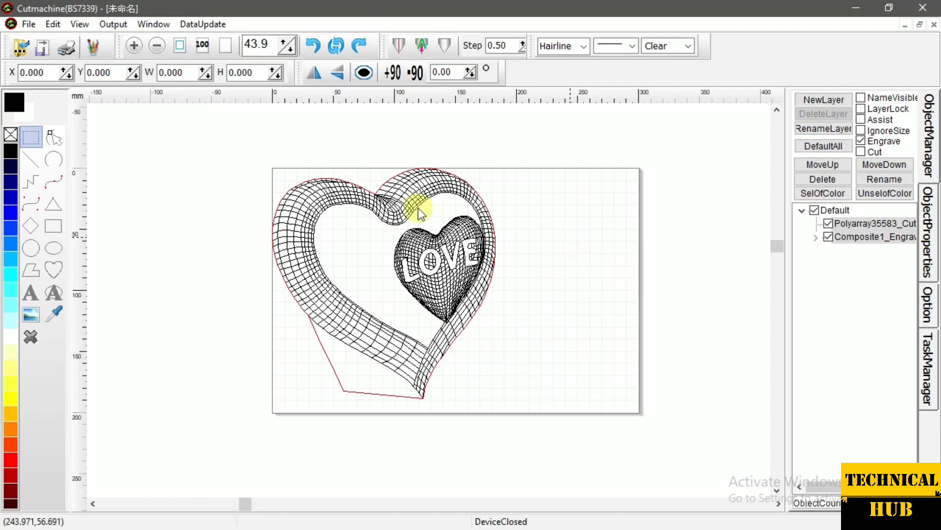
click(399, 47)
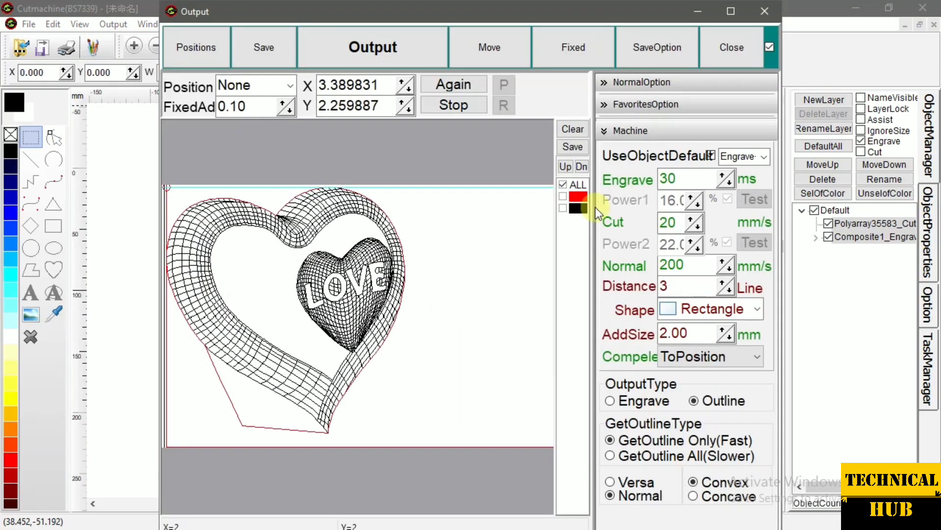
click(711, 156)
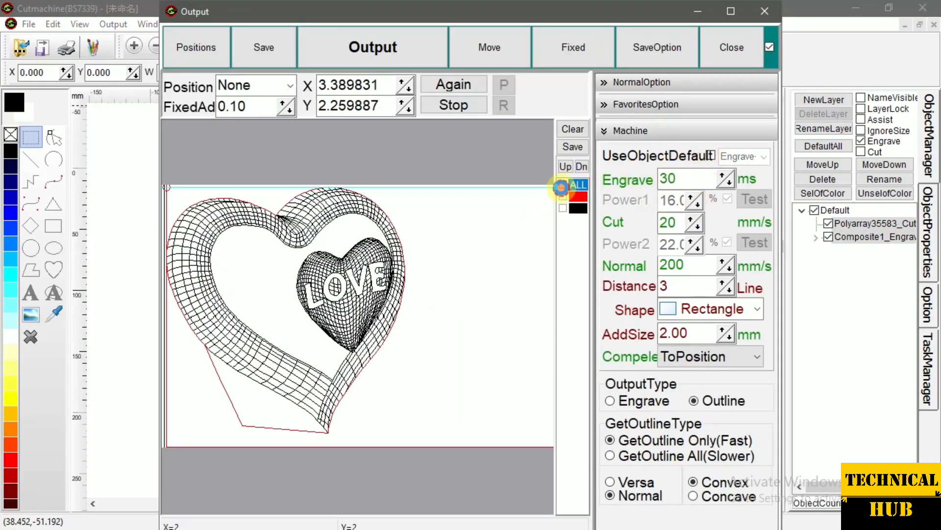
click(562, 184)
click(579, 286)
click(562, 197)
click(581, 291)
click(674, 222)
click(562, 198)
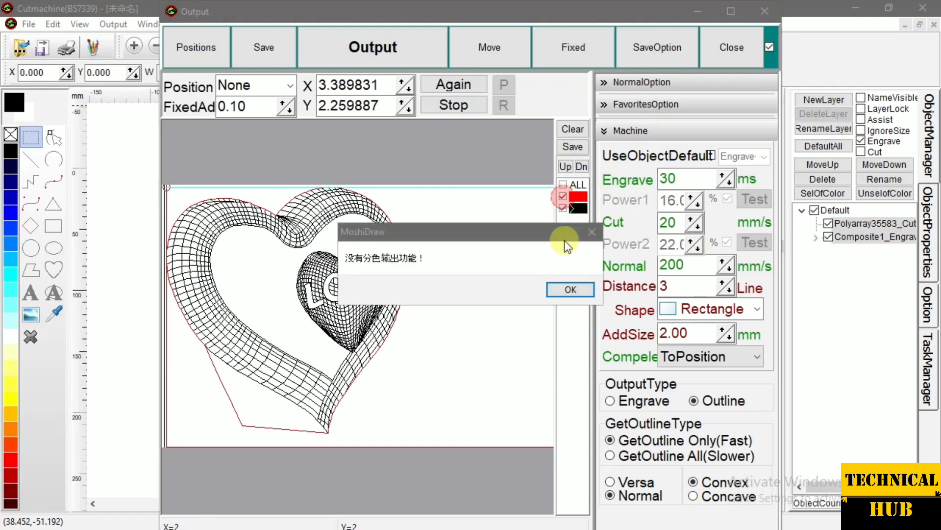
click(571, 289)
click(563, 196)
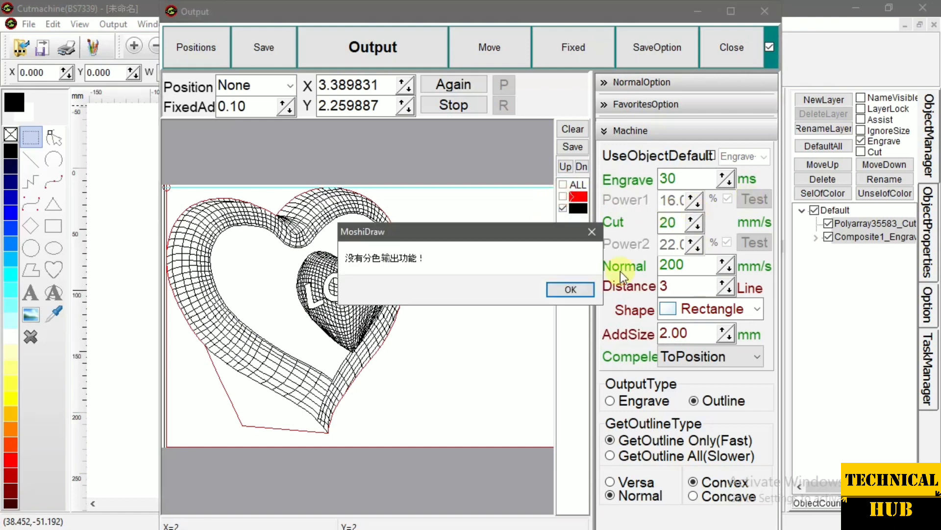
click(571, 289)
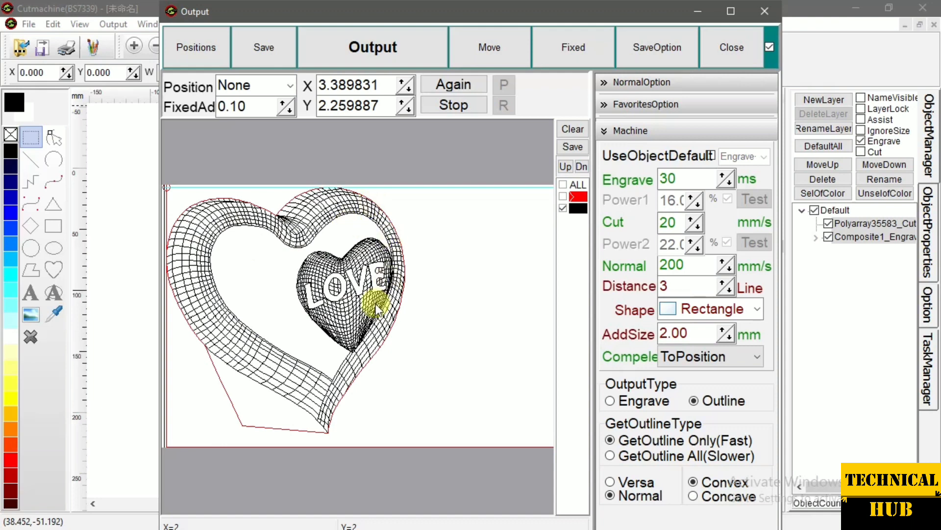
Restore the colour list to ALL, with the individual red and black entries unchecked
click(566, 187)
click(568, 280)
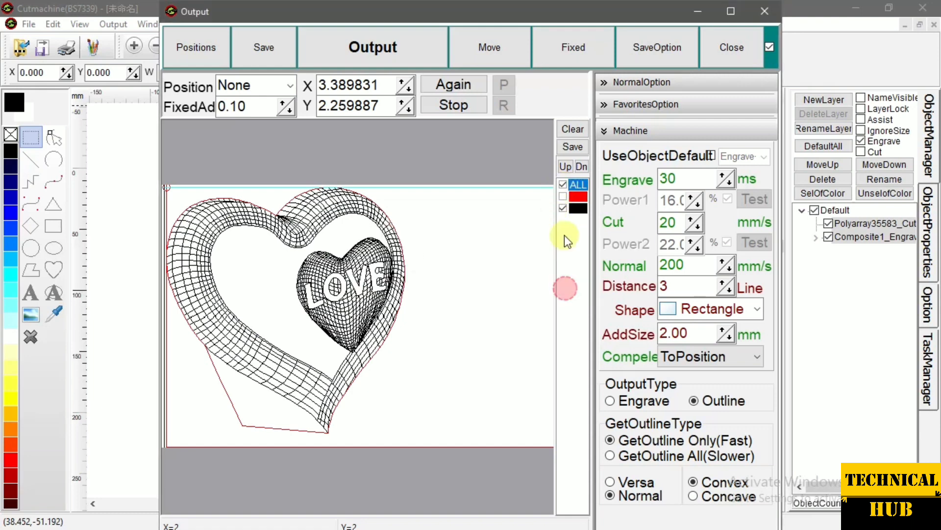
click(564, 208)
click(564, 288)
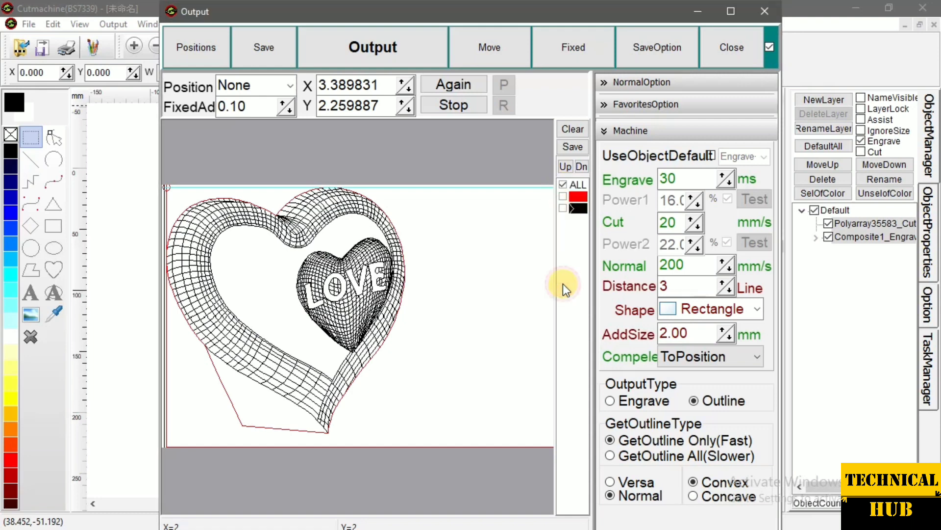
Turn UseObjectDefault back on in Engrave+Cut mode and close the output settings
click(709, 156)
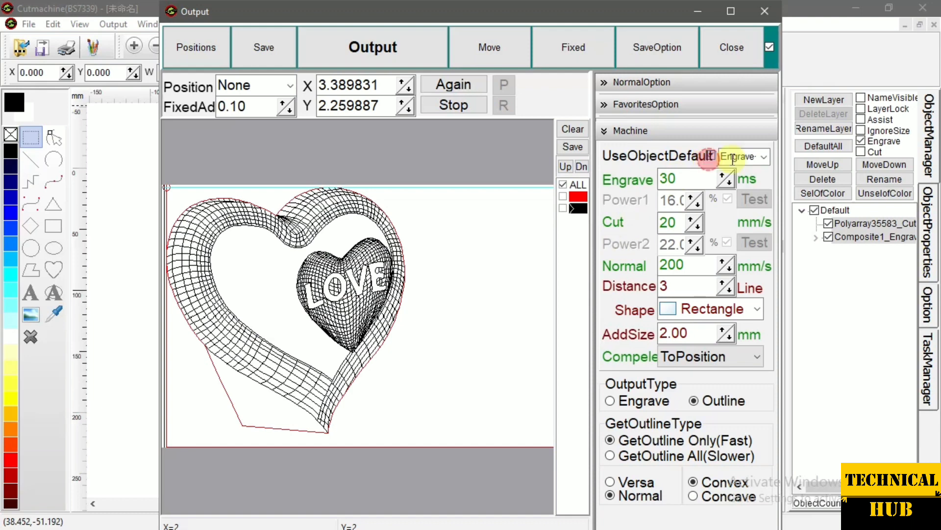
click(763, 156)
click(755, 173)
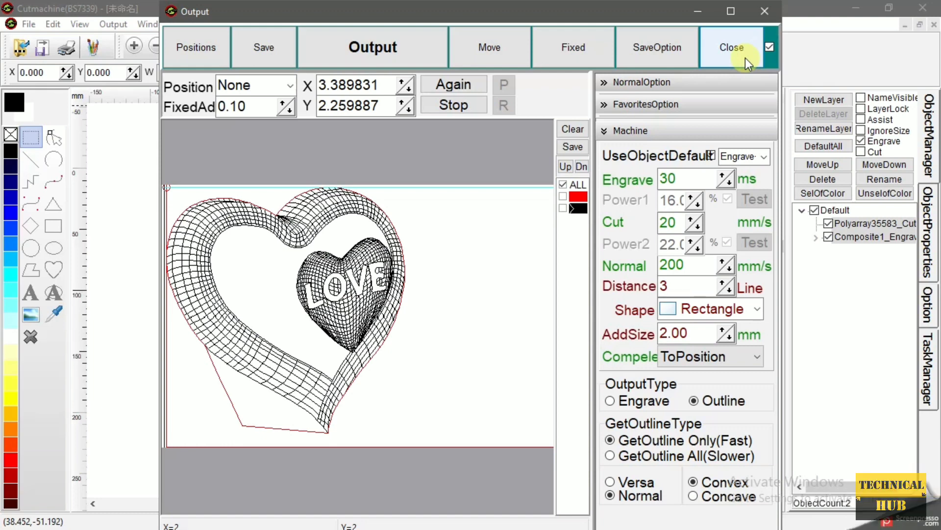
click(742, 50)
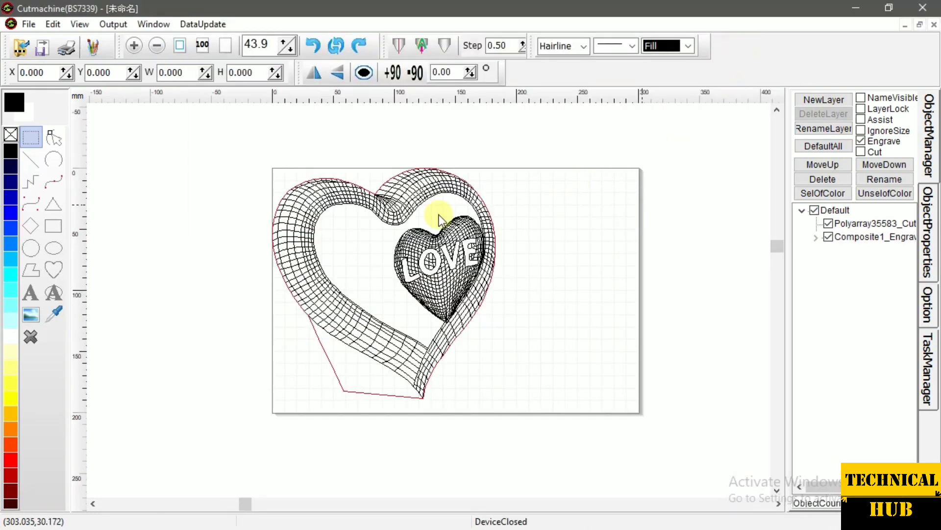
Select the whole LOVE heart design on the page and delete it
drag(246, 132, 527, 427)
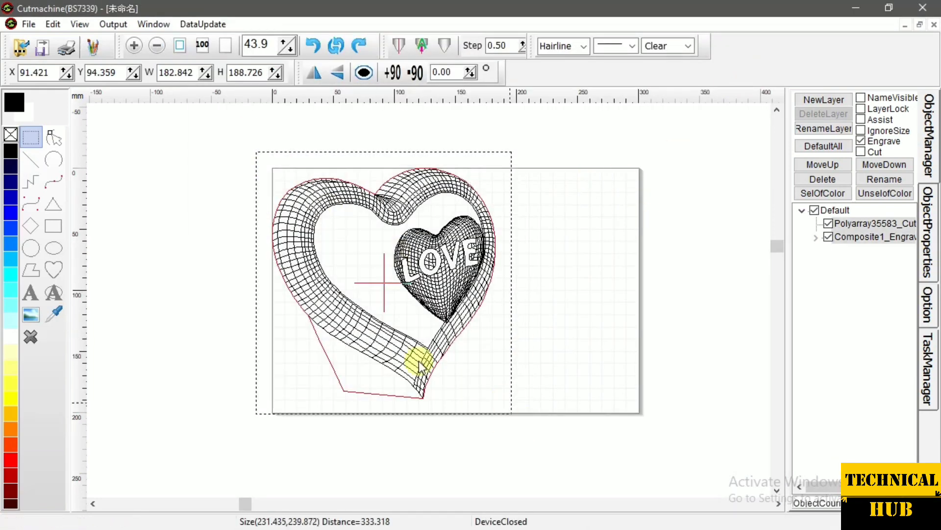
key(Delete)
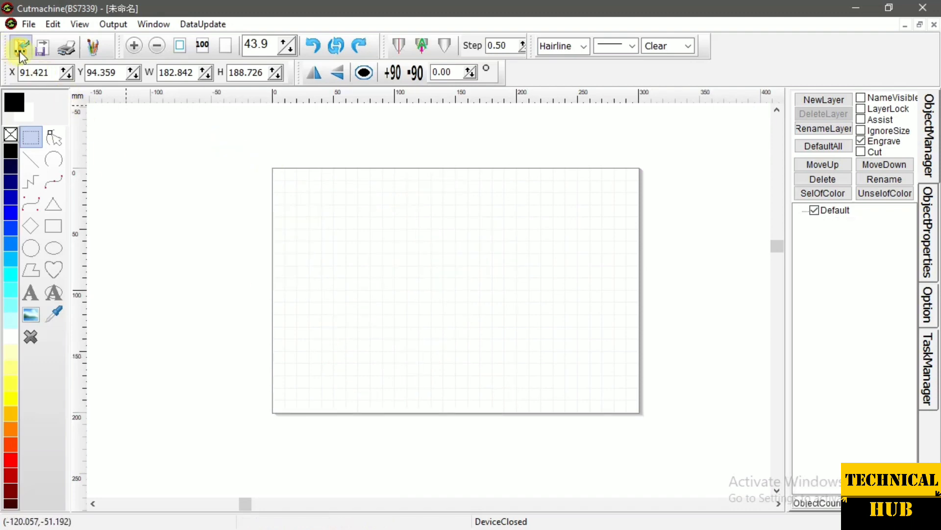
Open the model library and clear the "lamp" search text
click(20, 50)
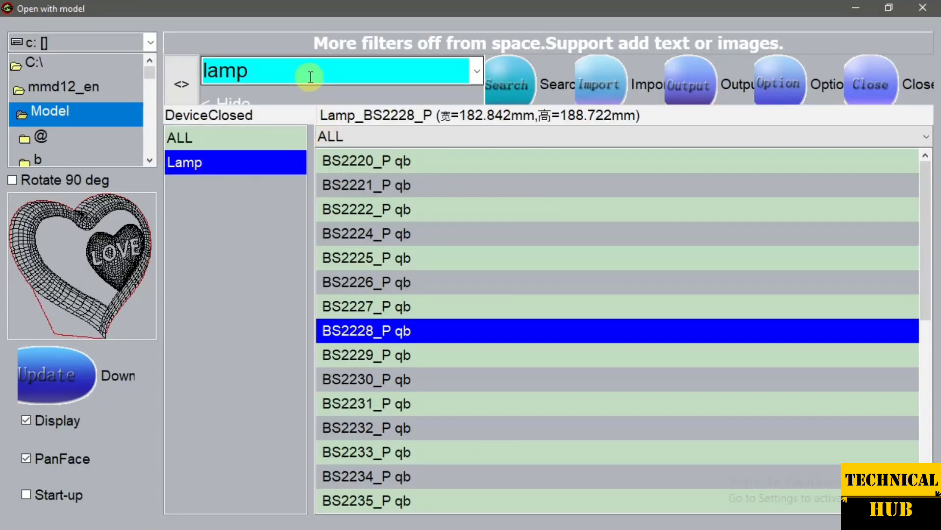
double_click(311, 76)
key(BackSpace)
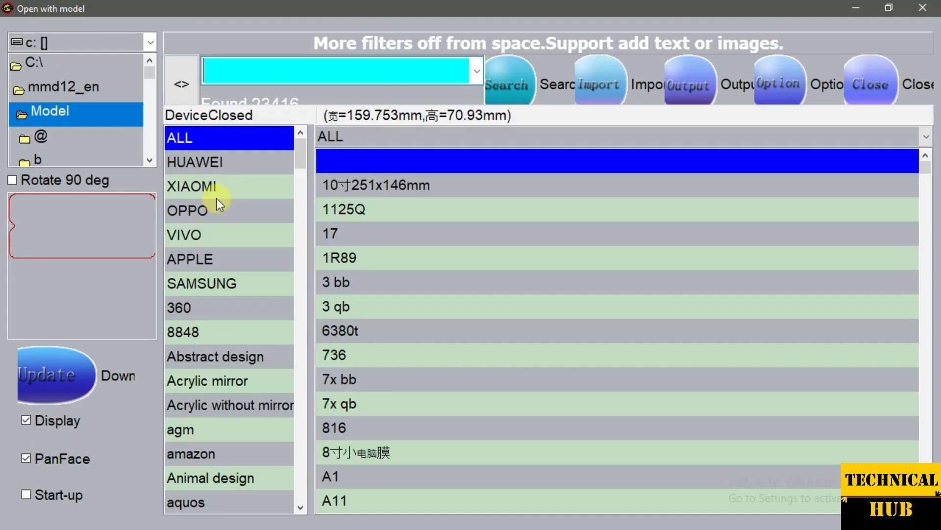
Browse the XIAOMI and OPPO categories of the model library and compare their model lists
click(216, 197)
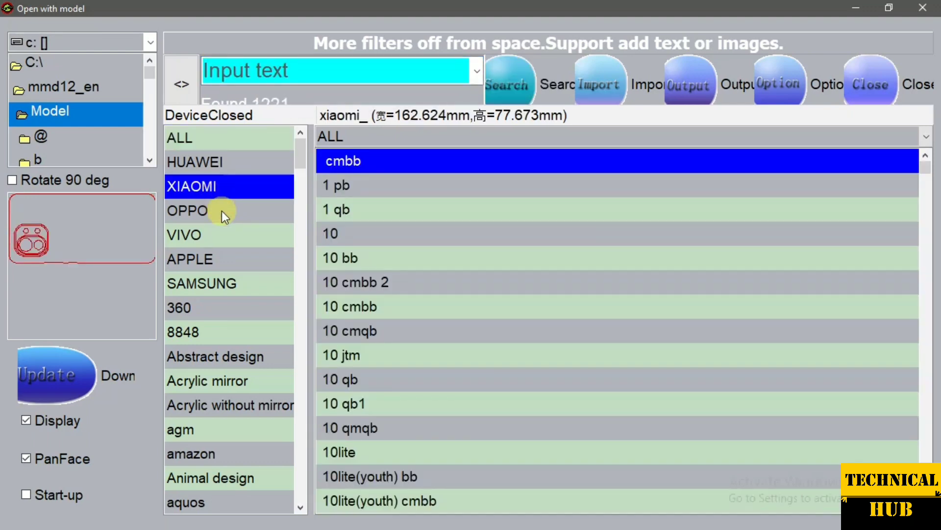
click(239, 211)
click(257, 187)
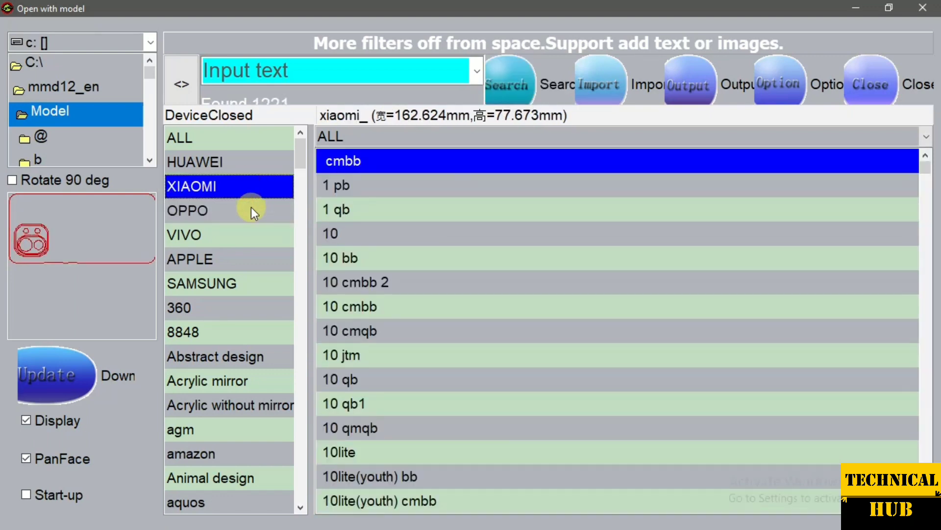
click(251, 207)
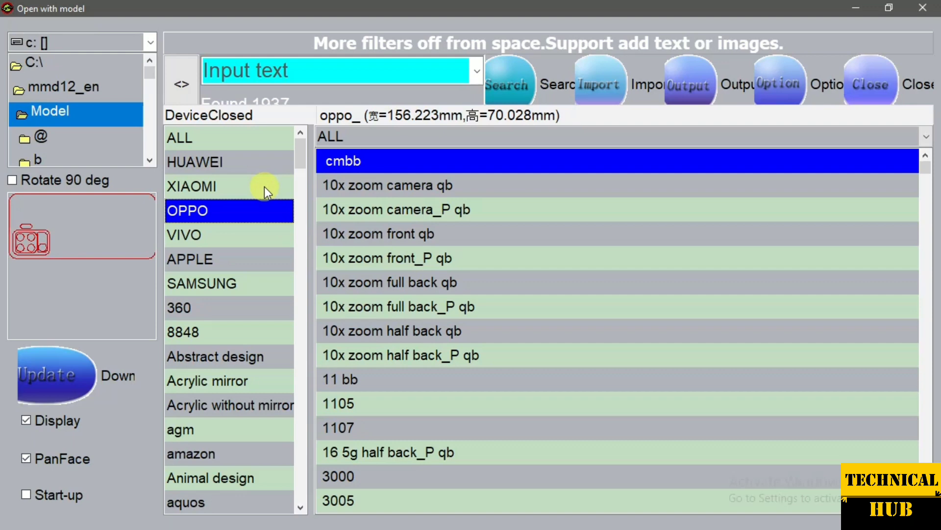
click(264, 186)
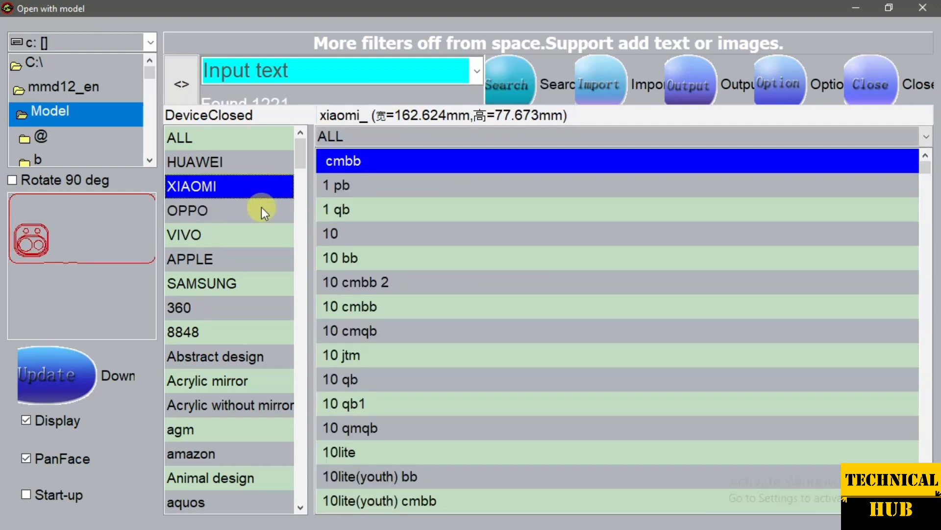
click(261, 211)
click(264, 186)
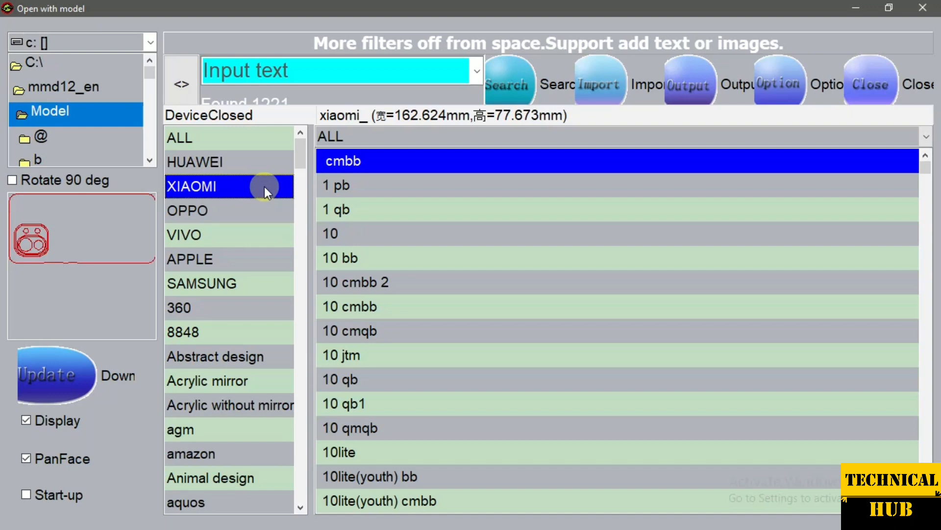
click(239, 210)
click(237, 192)
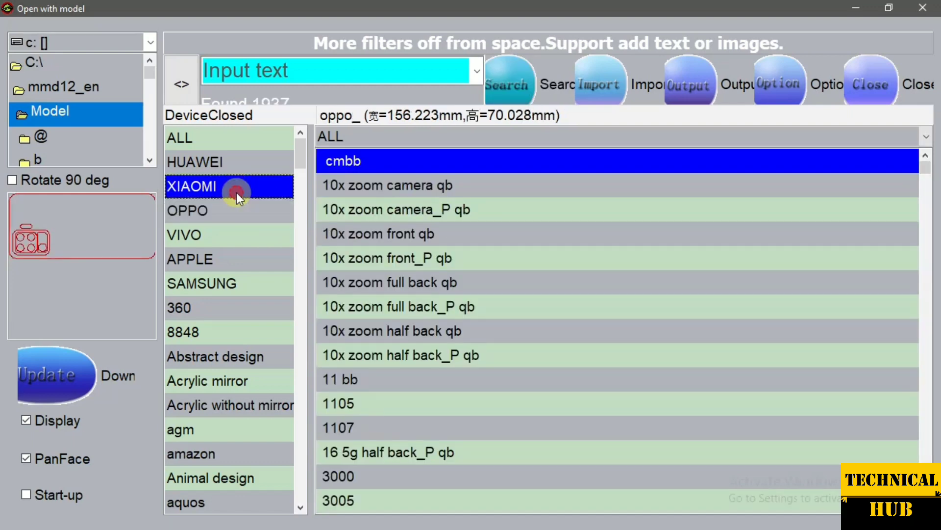
click(243, 206)
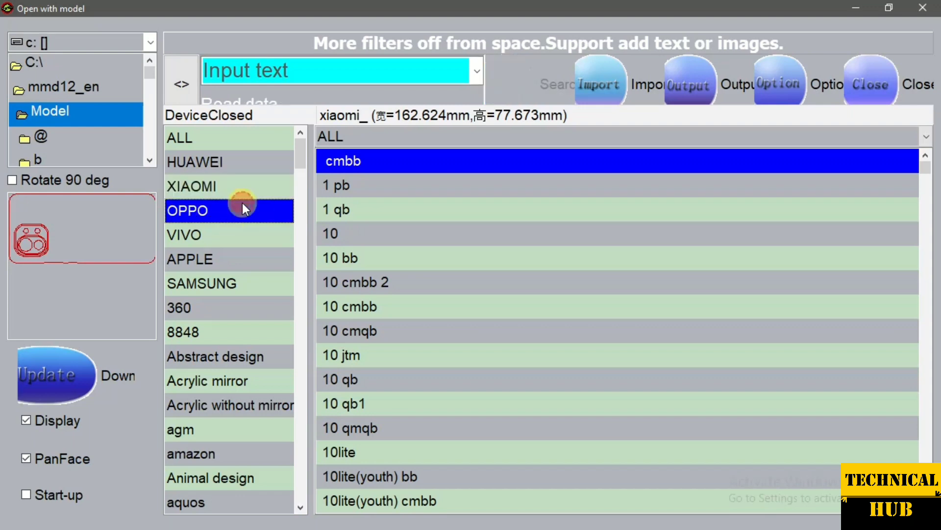
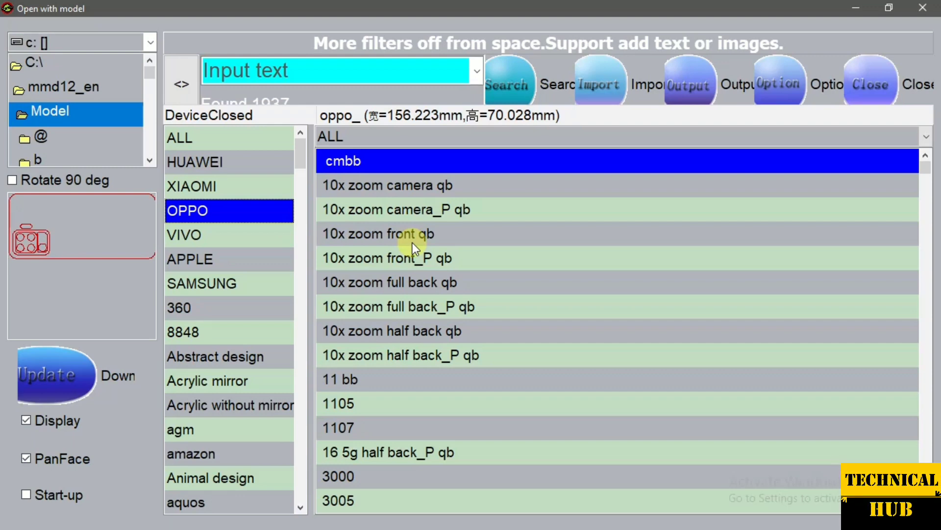
Look through the VIVO category and preview OPPO's 10x zoom camera qb, front qb and full back qb models
click(205, 240)
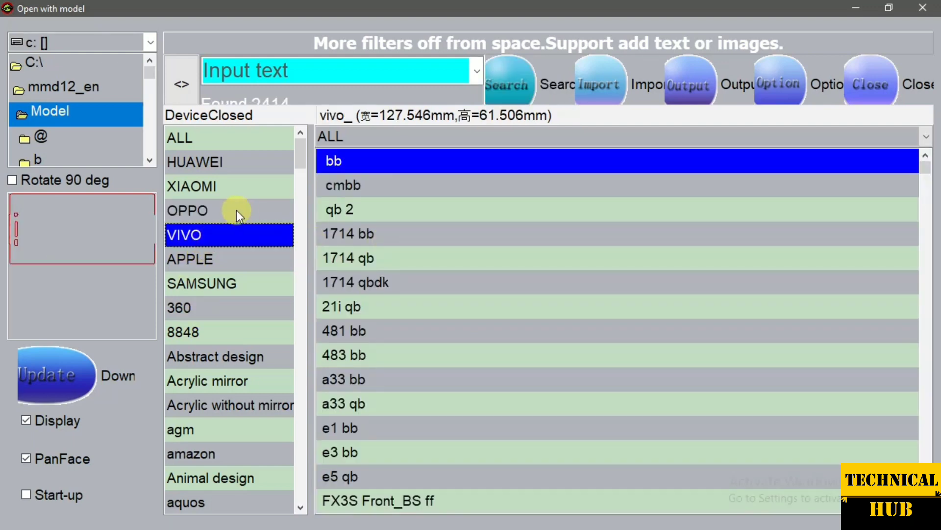
click(236, 209)
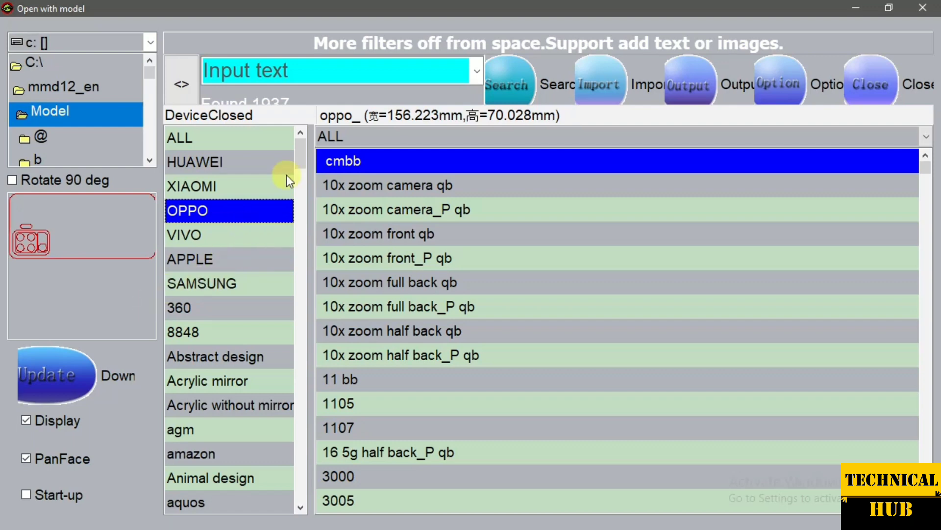
click(405, 184)
click(418, 231)
click(396, 278)
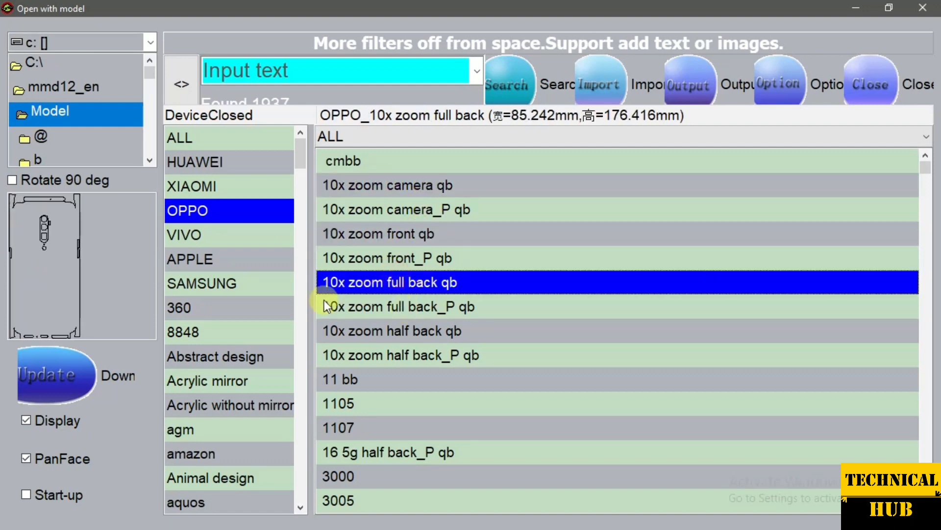
Preview the 11 front 3 qb and 11 front 2 qb models in the APPLE category
click(231, 255)
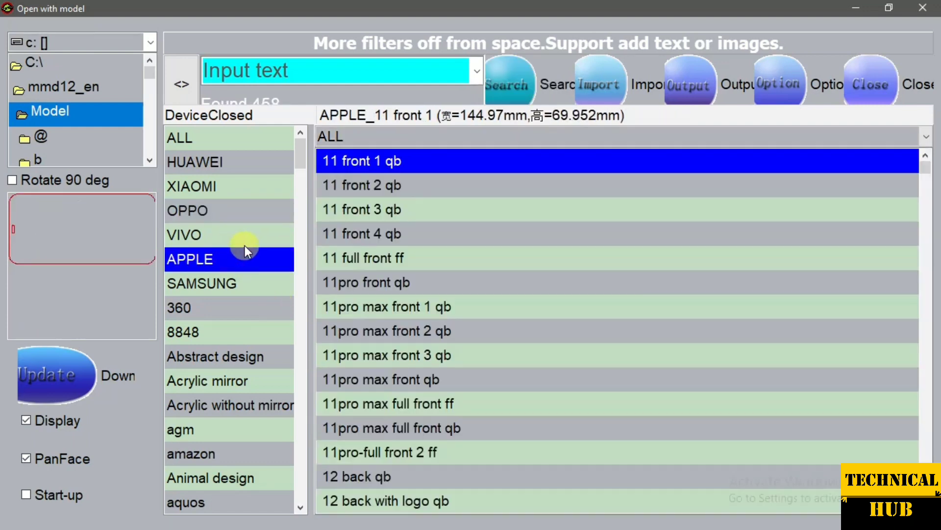
click(404, 214)
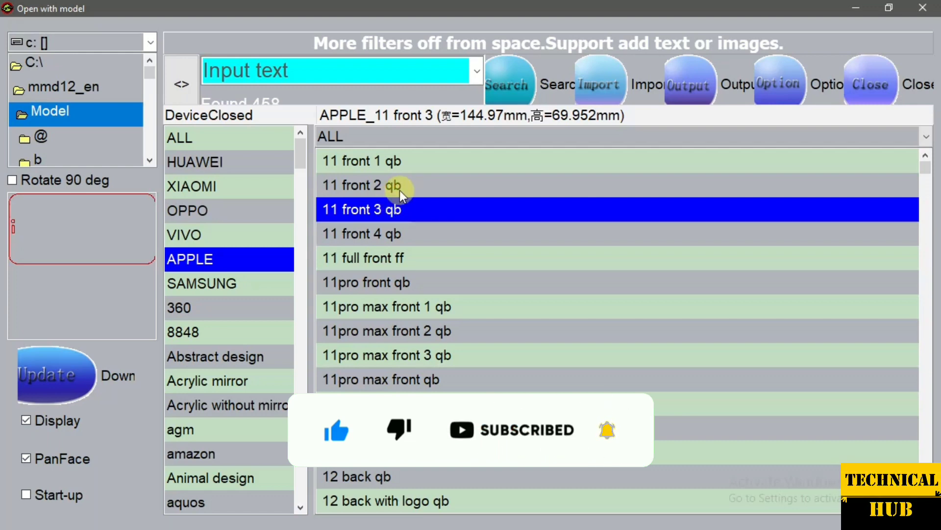
click(399, 190)
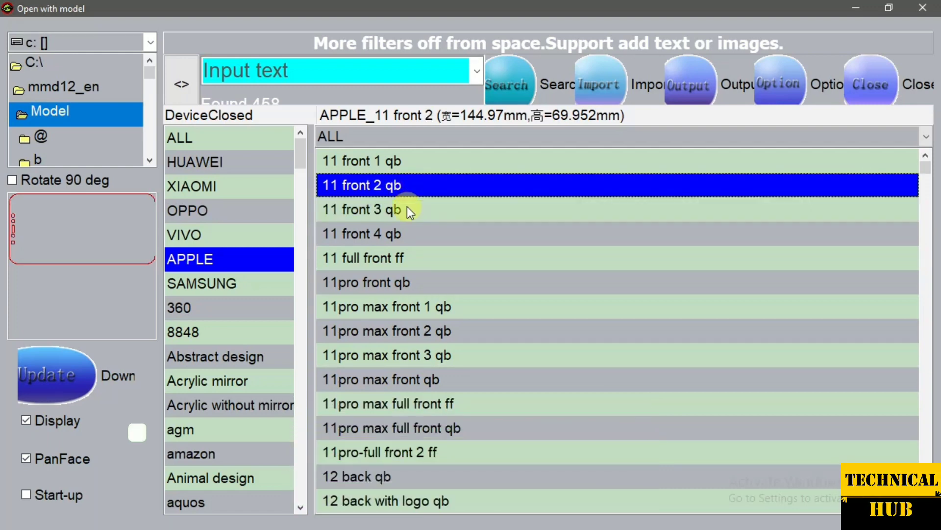
Preview the 11 front 3 qb, 11 full front ff and 11 front 4 qb models in the APPLE category
click(406, 207)
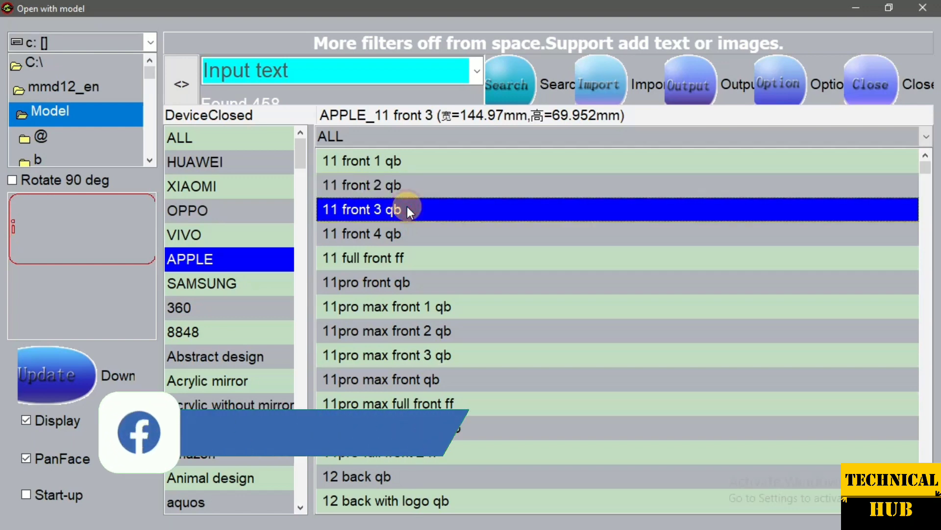
click(395, 257)
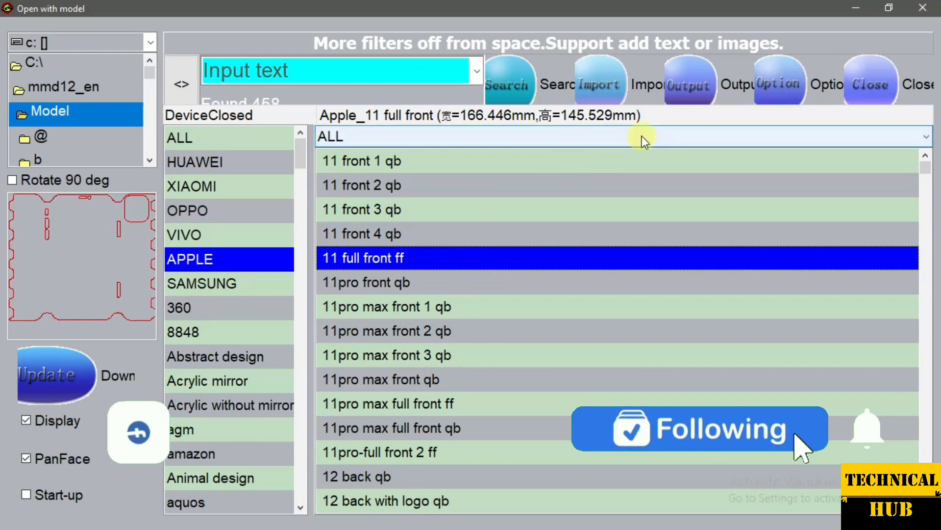
click(448, 208)
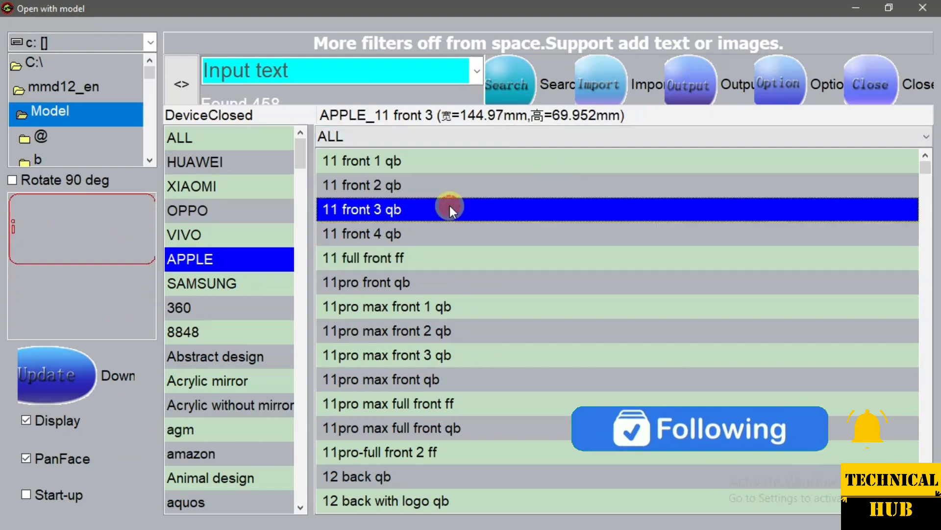
click(414, 233)
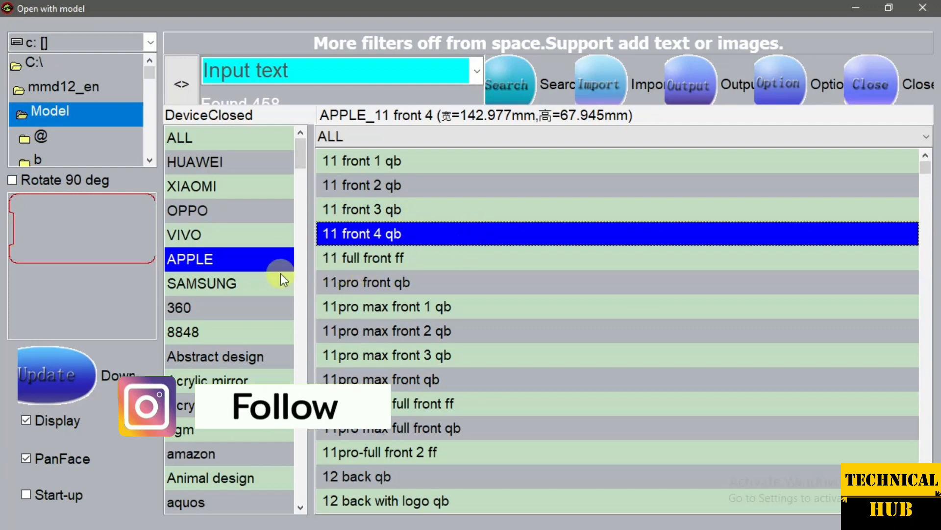
Show the VIVO category, then open the library's Data Update window and close it without downloading anything
click(245, 225)
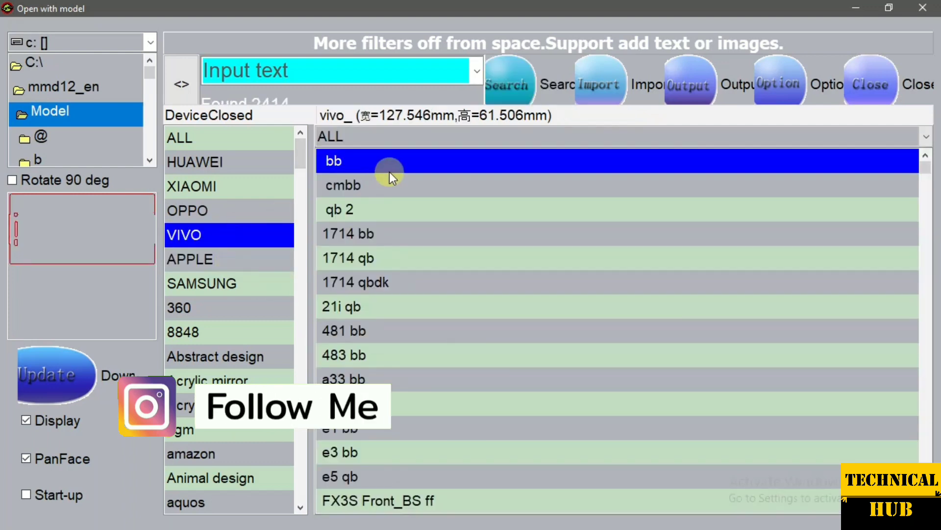
click(46, 375)
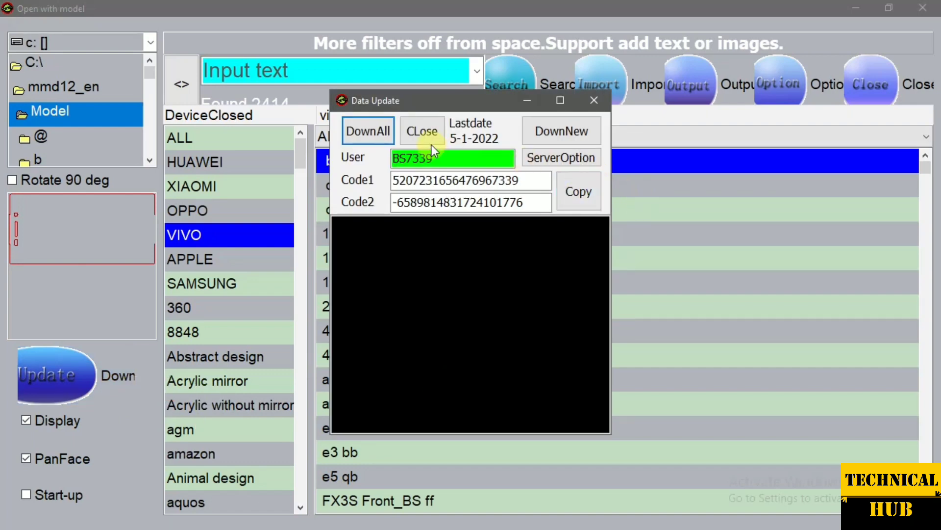
click(431, 143)
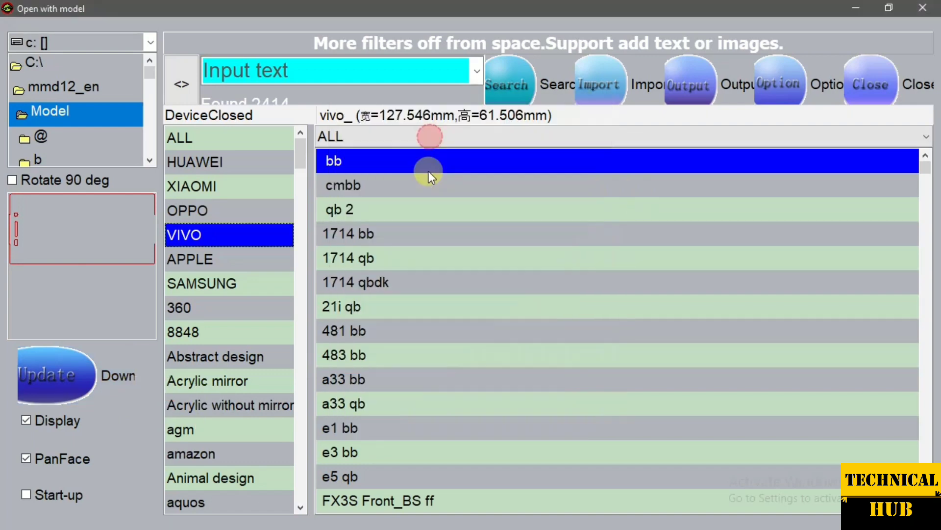
Look through the XIAOMI, ALL and HUAWEI categories of the model library
click(201, 186)
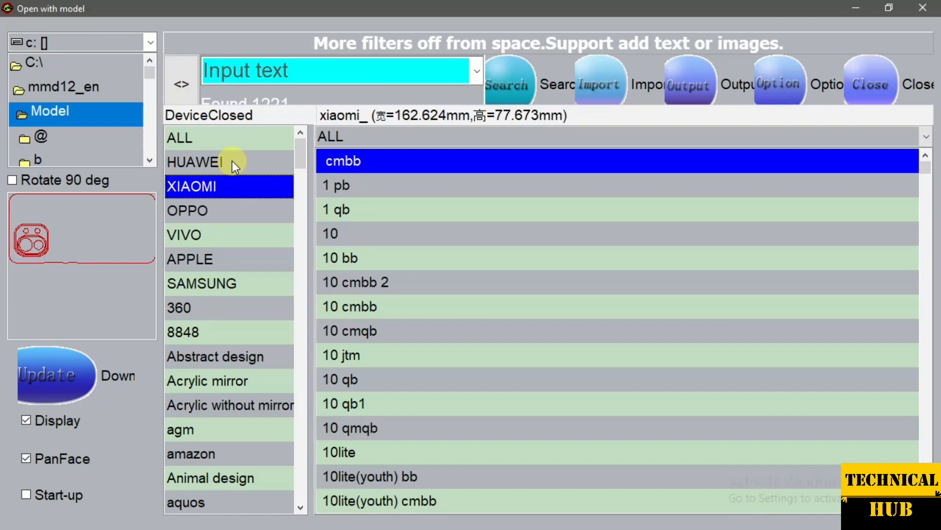
click(232, 142)
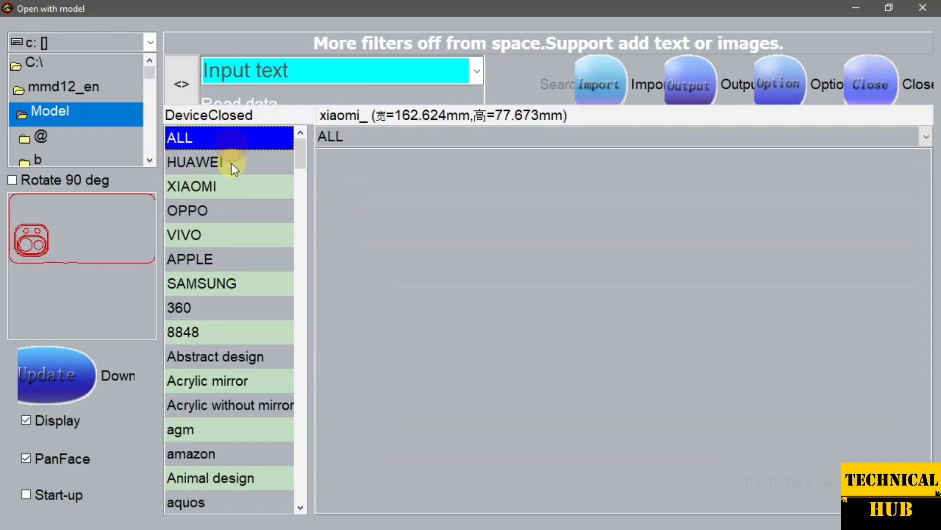
click(255, 172)
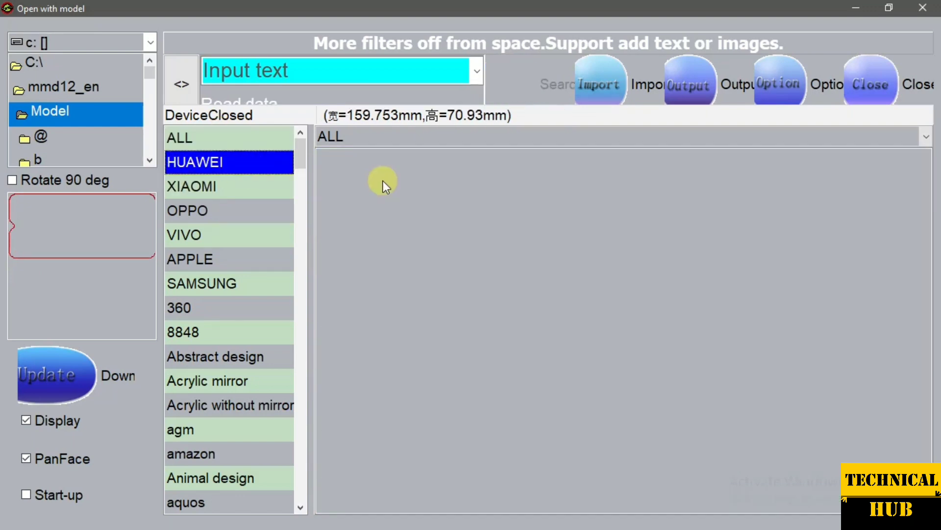
Import the cmbb back model from the XIAOMI category into the drawing
click(226, 197)
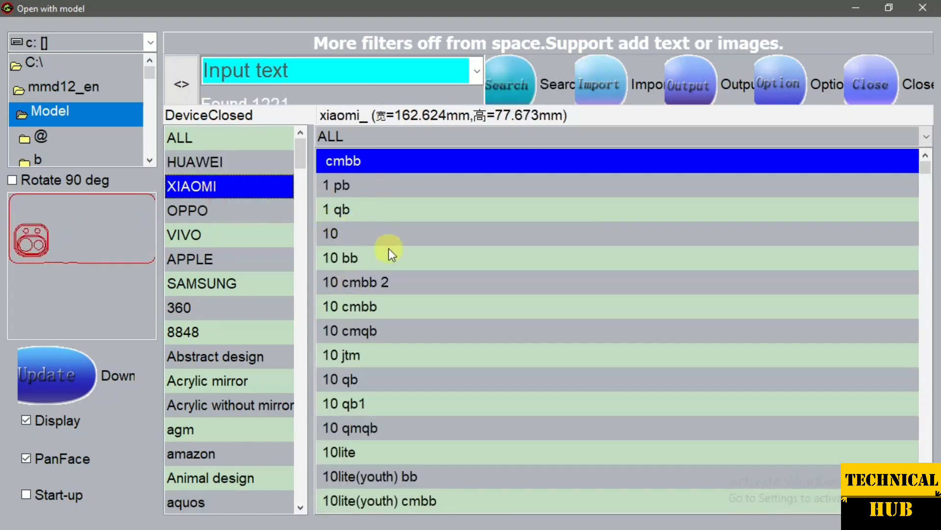
click(598, 90)
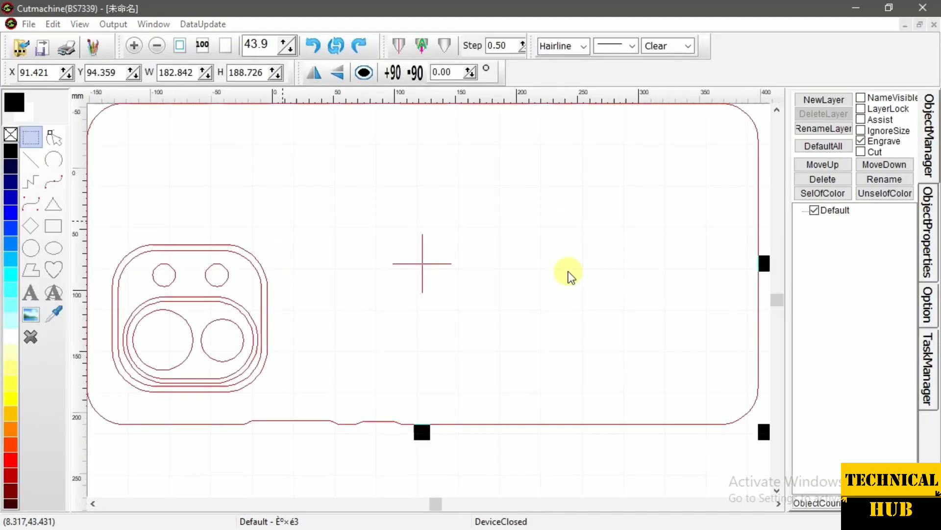
click(662, 149)
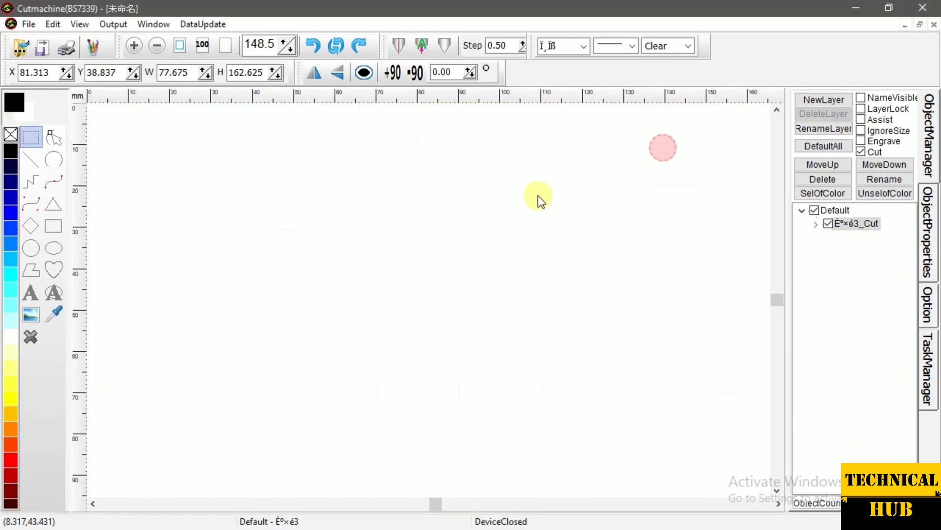
scroll(513, 225, down, 2)
scroll(510, 222, down, 2)
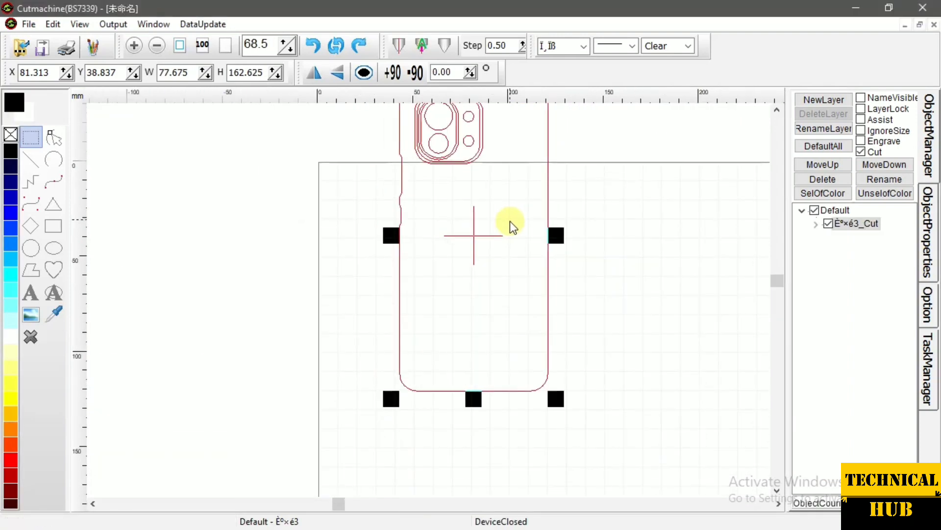
Move the phone back outline into the work area's upper-left corner and cut it to the clipboard
drag(466, 247, 428, 303)
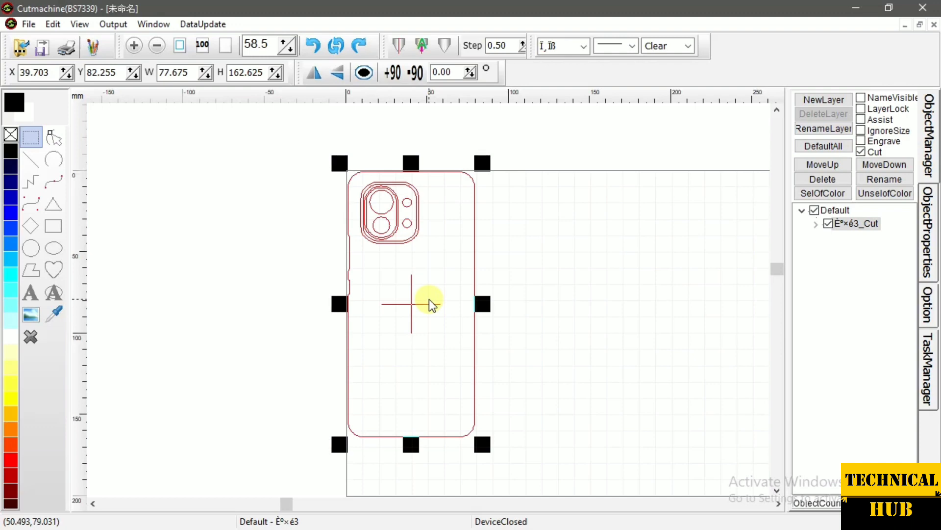
right_click(398, 310)
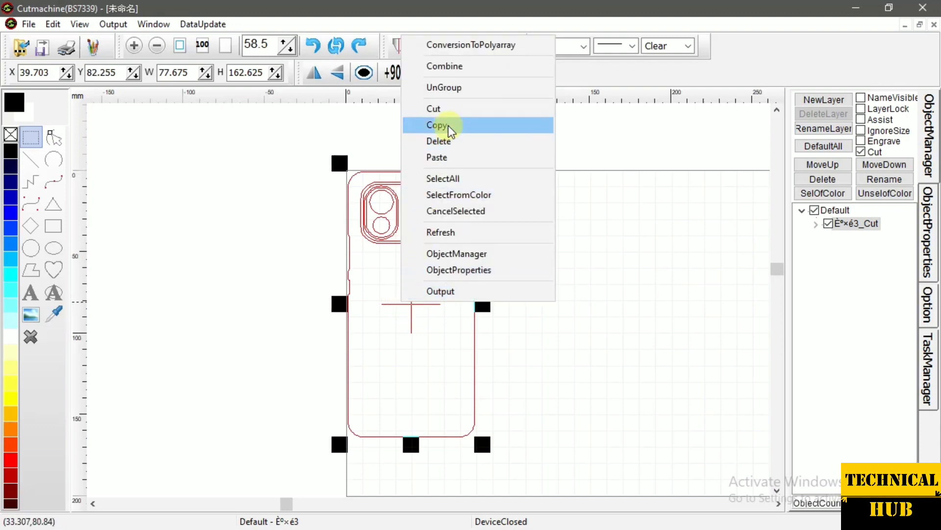
click(455, 110)
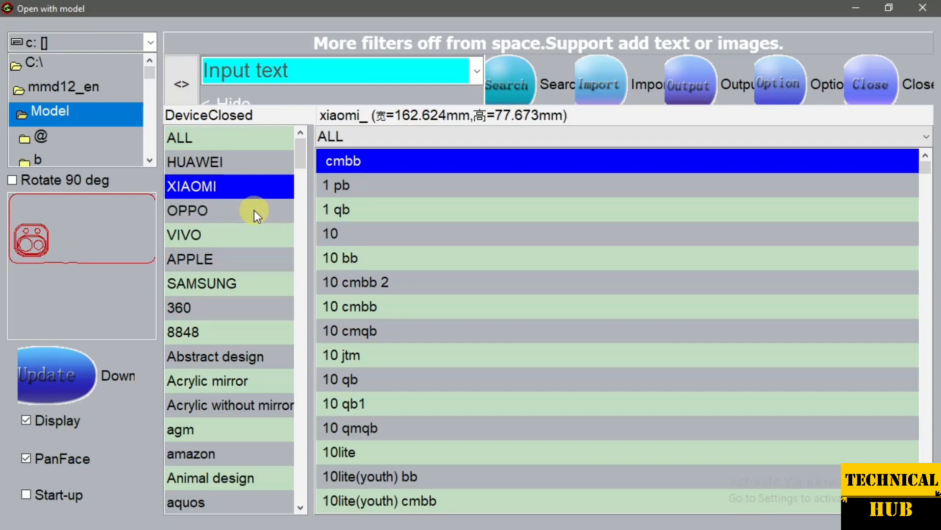
Open the model library and browse its categories from OPPO and XIAOMI through Bag design and Canon to COMIO
click(254, 211)
click(252, 190)
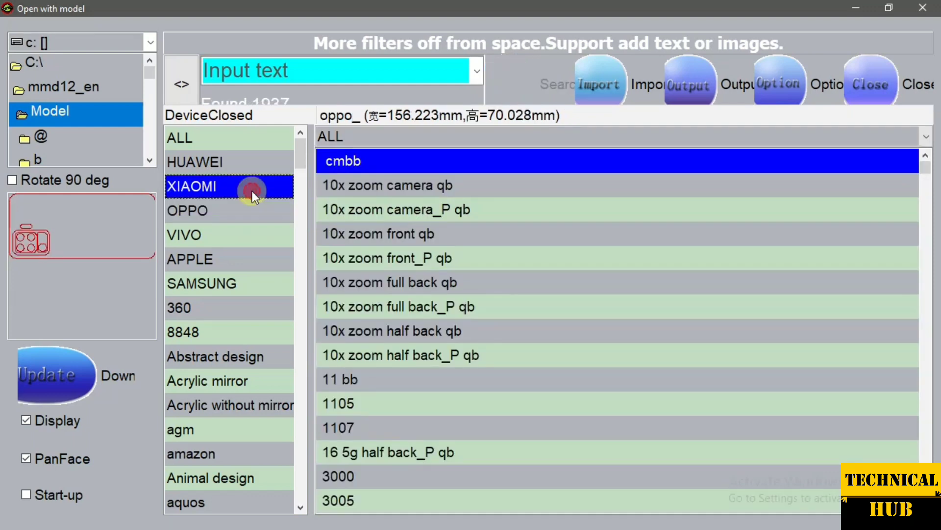
scroll(239, 337, down, 4)
click(226, 347)
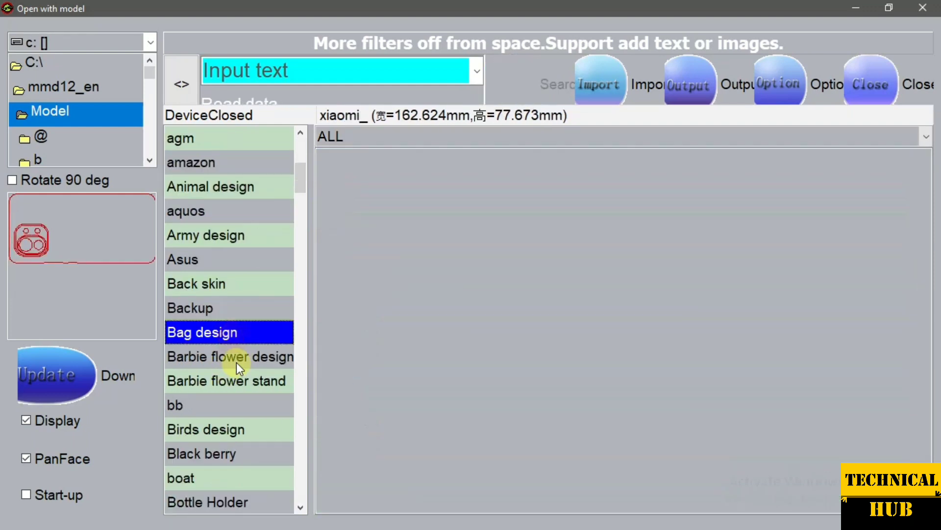
scroll(236, 358, down, 4)
click(243, 355)
scroll(265, 367, down, 2)
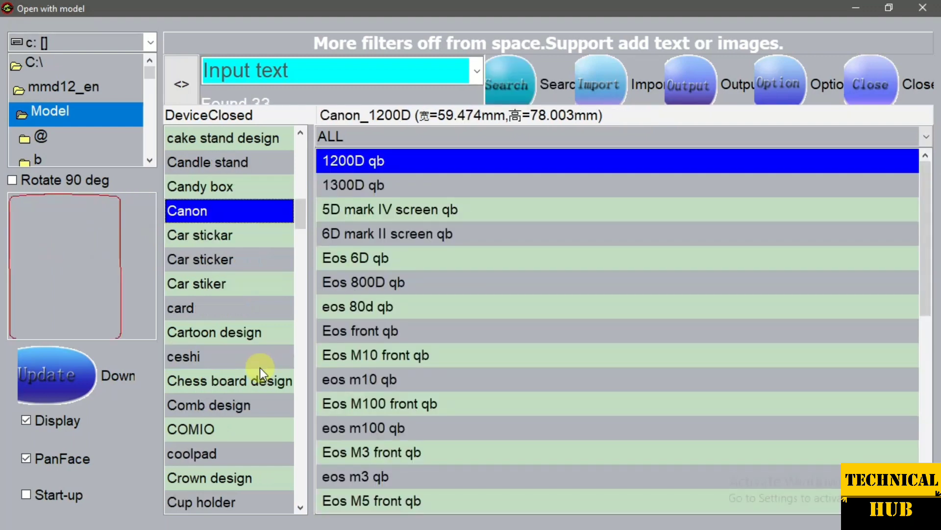
click(232, 363)
click(234, 381)
click(231, 419)
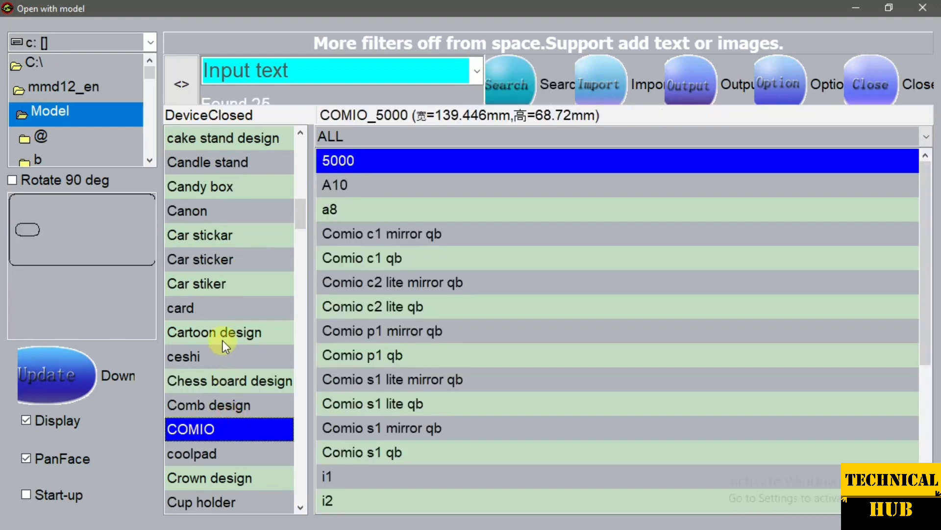
Preview several models in the Cartoon design category and import BS2948 qb into the drawing
click(224, 340)
scroll(245, 356, down, 4)
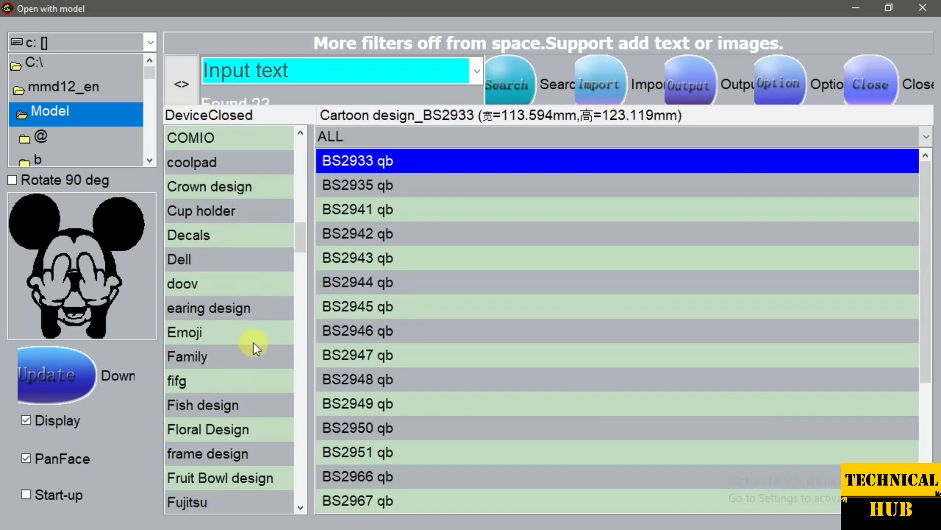
click(443, 205)
click(421, 281)
click(408, 385)
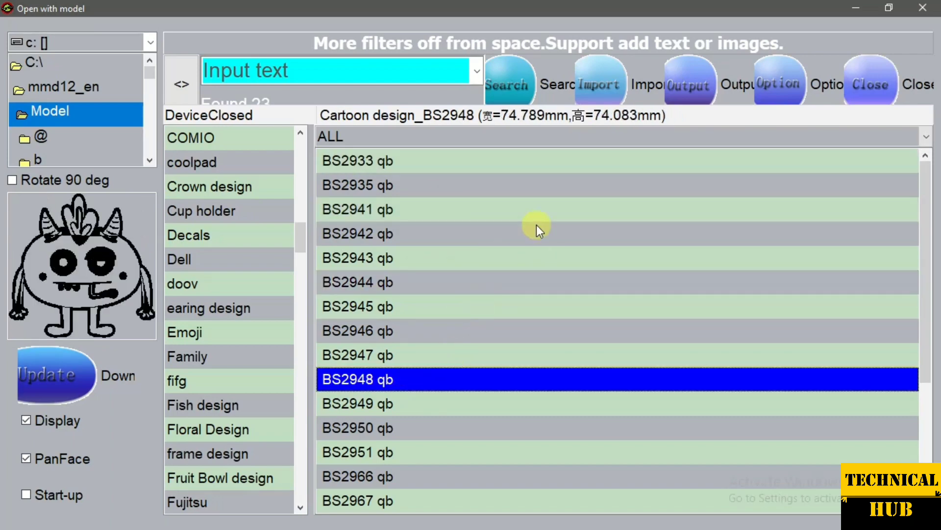
click(599, 81)
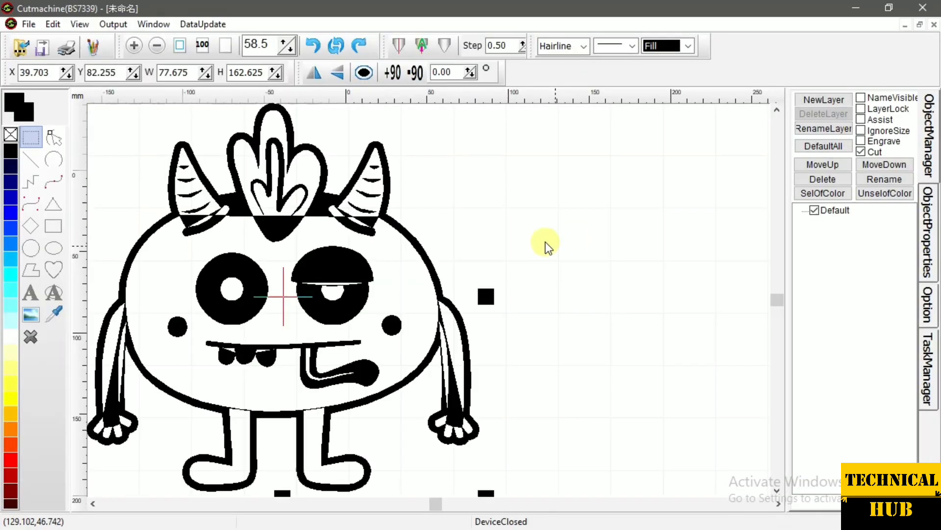
click(661, 150)
scroll(367, 227, down, 3)
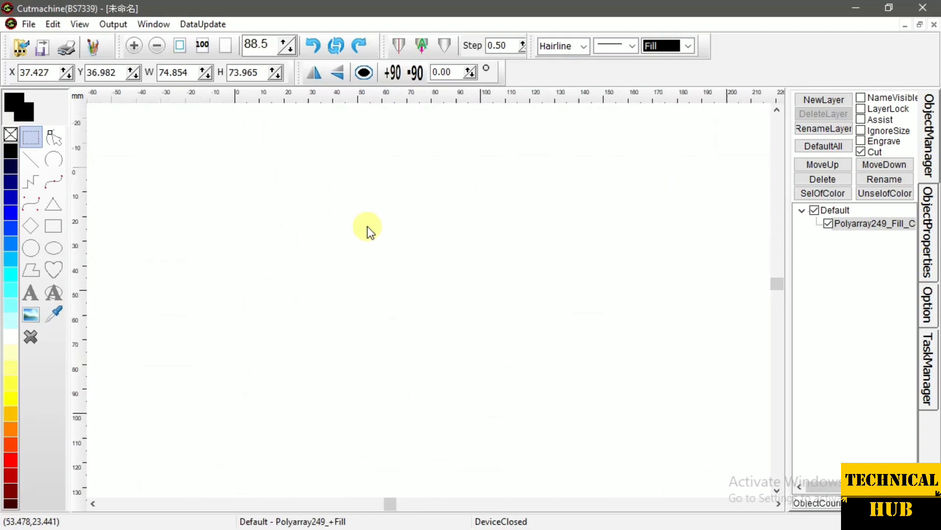
Move the cartoon monster to the empty area beside its origin and paste the phone back outline
drag(357, 246, 676, 251)
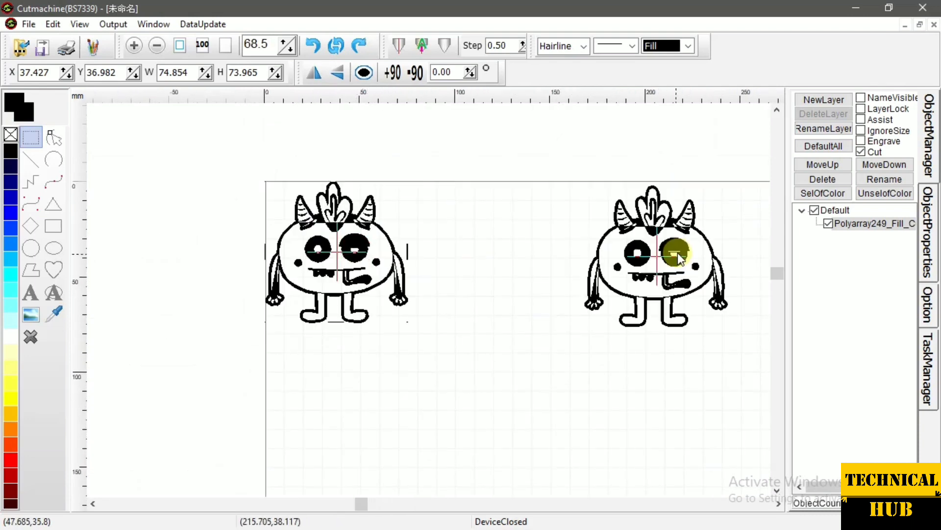
click(528, 337)
key(ctrl+v)
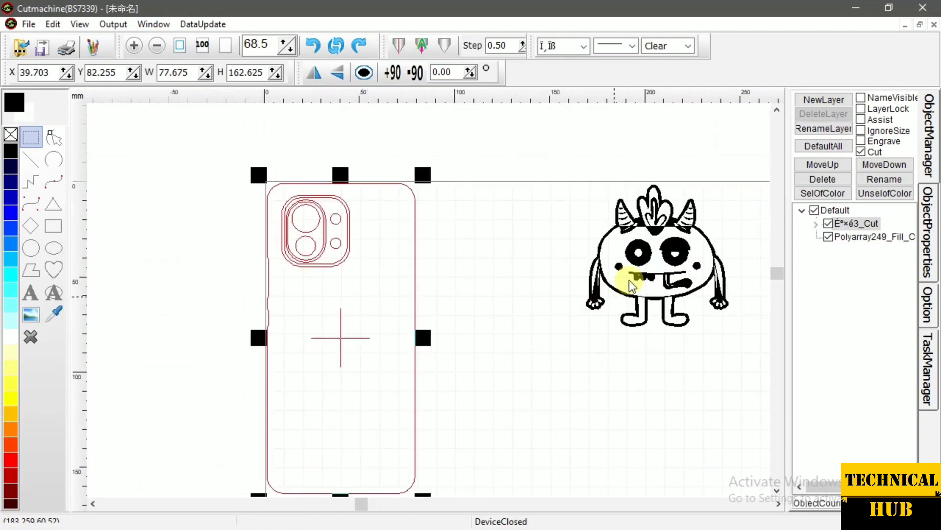
Move the cartoon monster onto the phone back outline, below the camera cutout
click(668, 255)
click(633, 245)
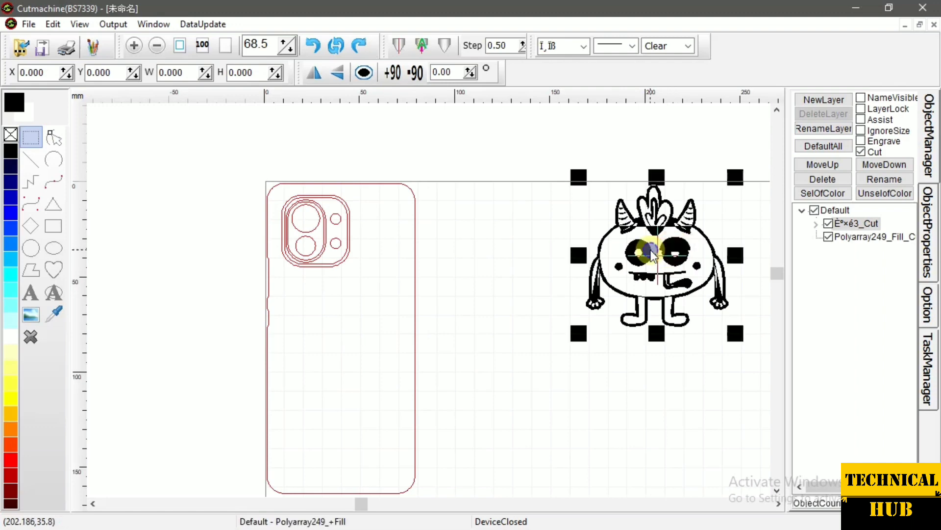
right_click(656, 256)
click(631, 252)
click(656, 259)
drag(656, 259, 337, 354)
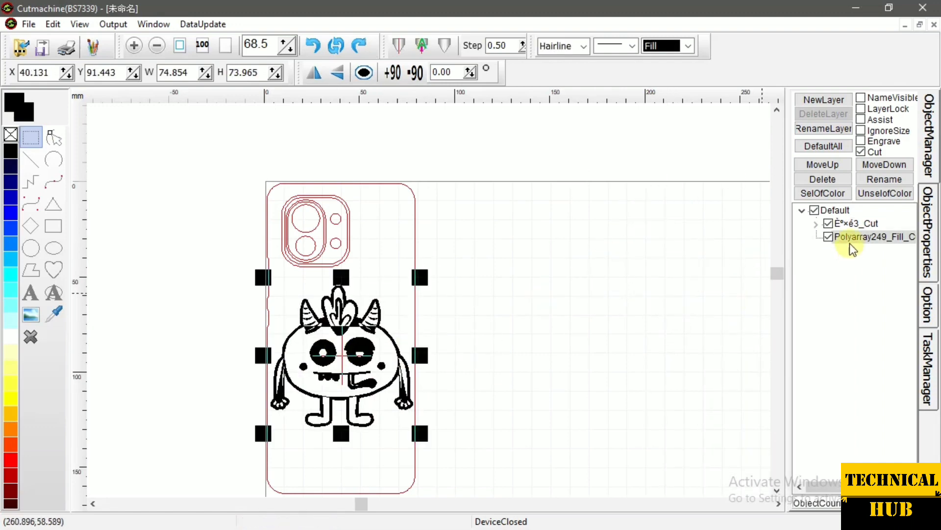
Set the cartoon monster to Engrave and fit it inside the phone outline at about 60 by 59 mm
click(865, 143)
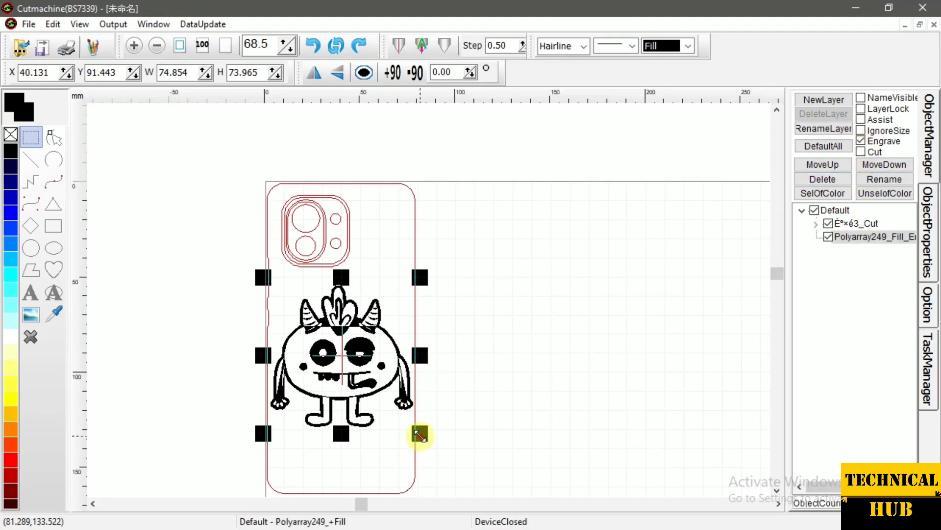
drag(420, 431, 392, 403)
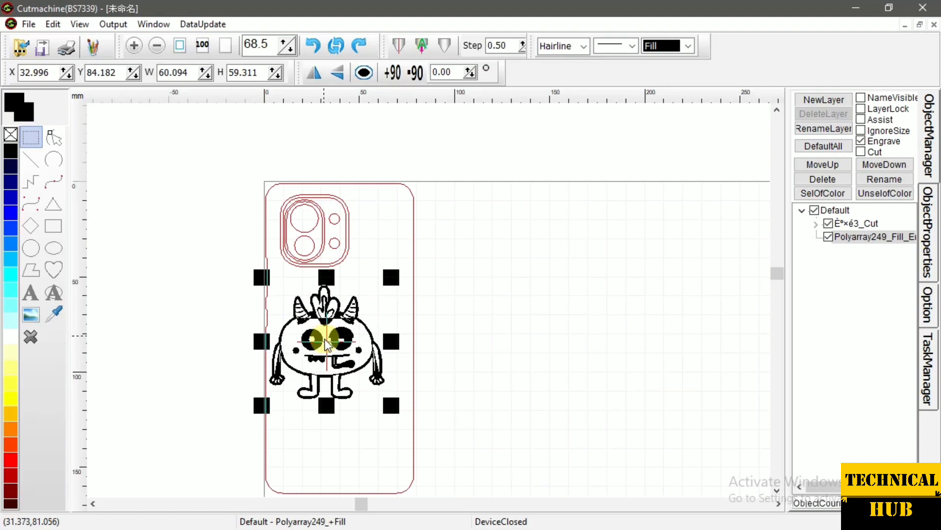
drag(327, 345, 331, 375)
click(514, 345)
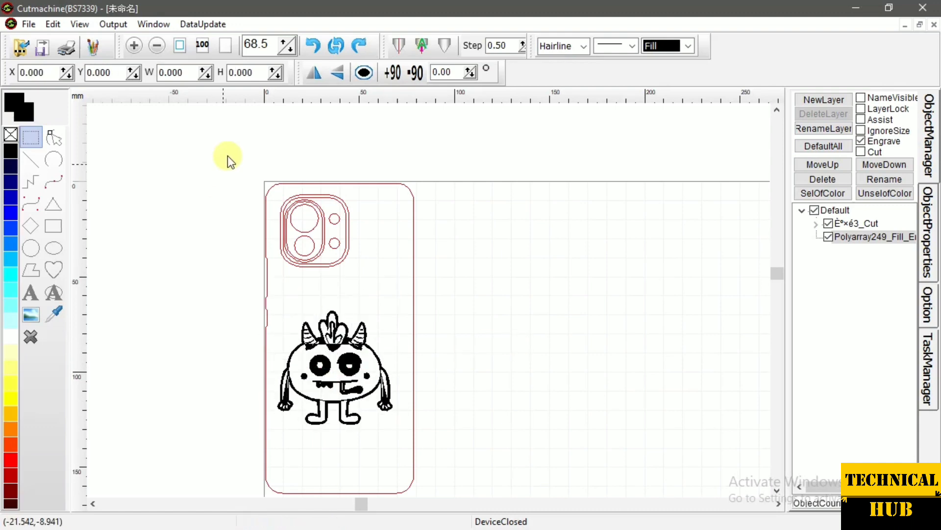
Select the phone outline together with the monster and mirror both horizontally
drag(227, 155, 467, 502)
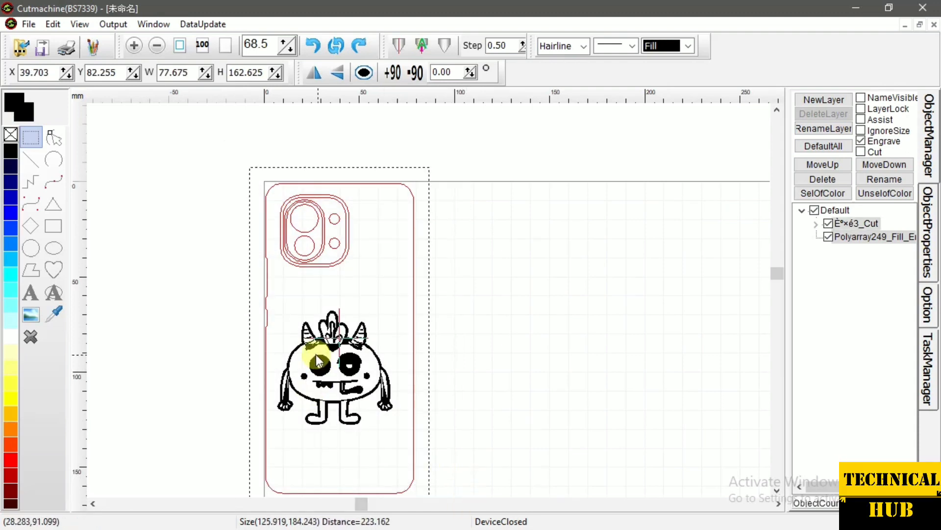
click(313, 75)
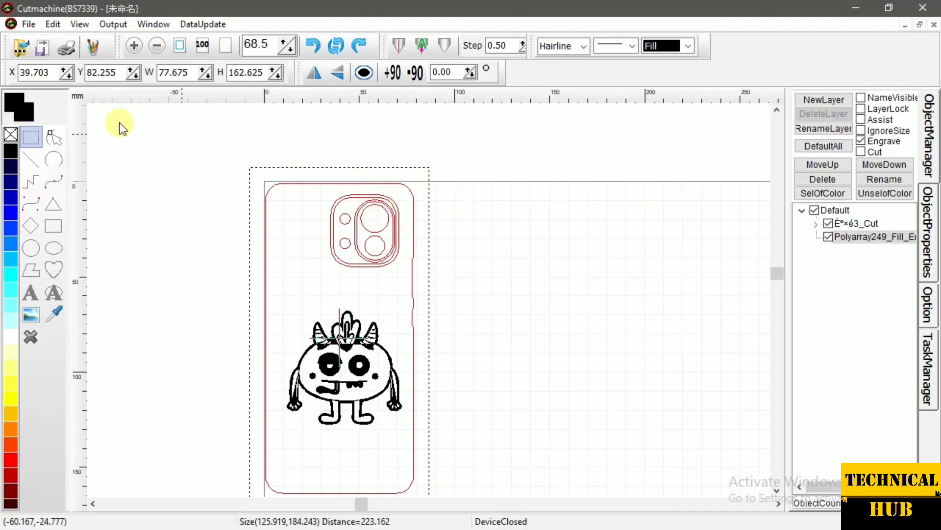
Start saving the combined phone outline and monster design, and look through the models stored in the bb folder
click(30, 26)
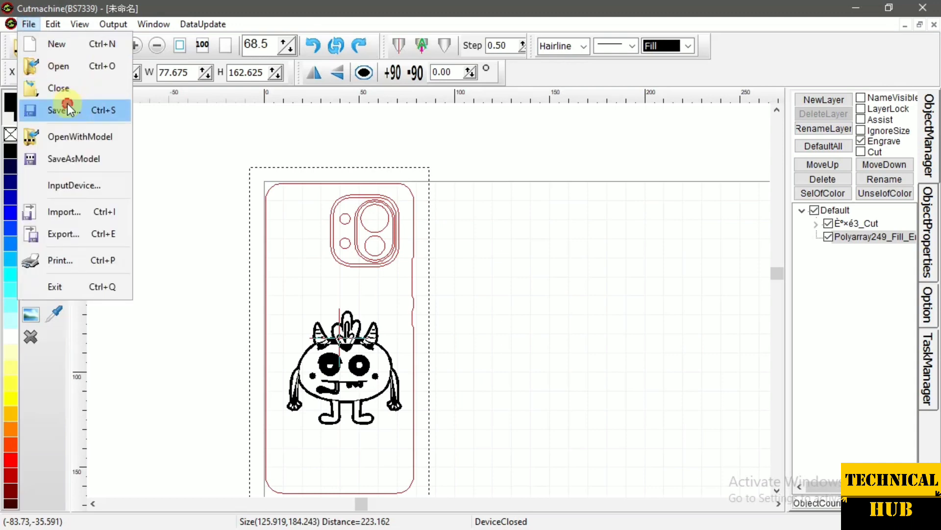
click(431, 237)
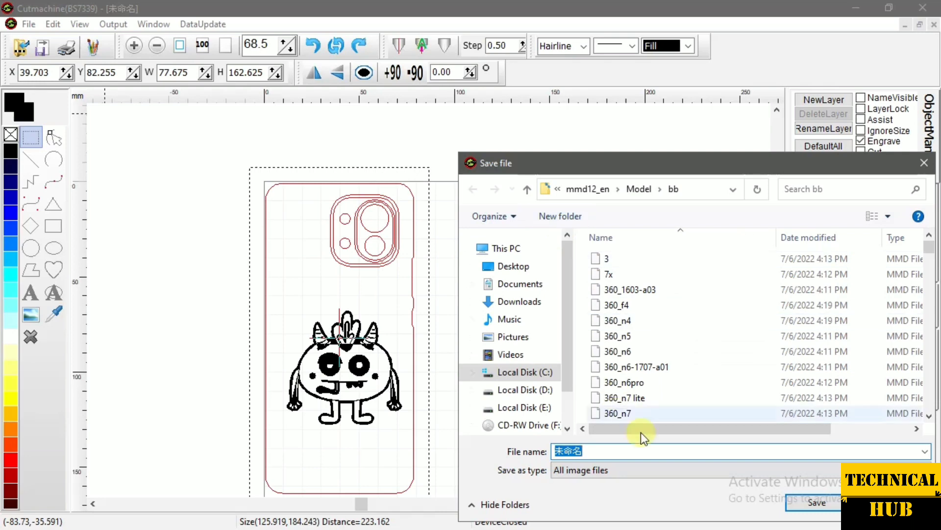
click(616, 469)
click(616, 470)
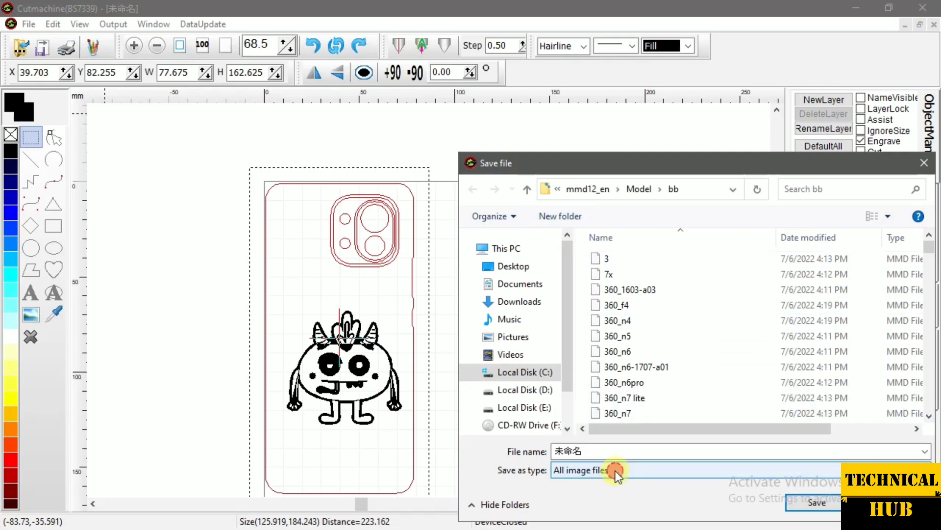
scroll(657, 291, down, 2)
scroll(657, 290, down, 2)
scroll(657, 294, up, 5)
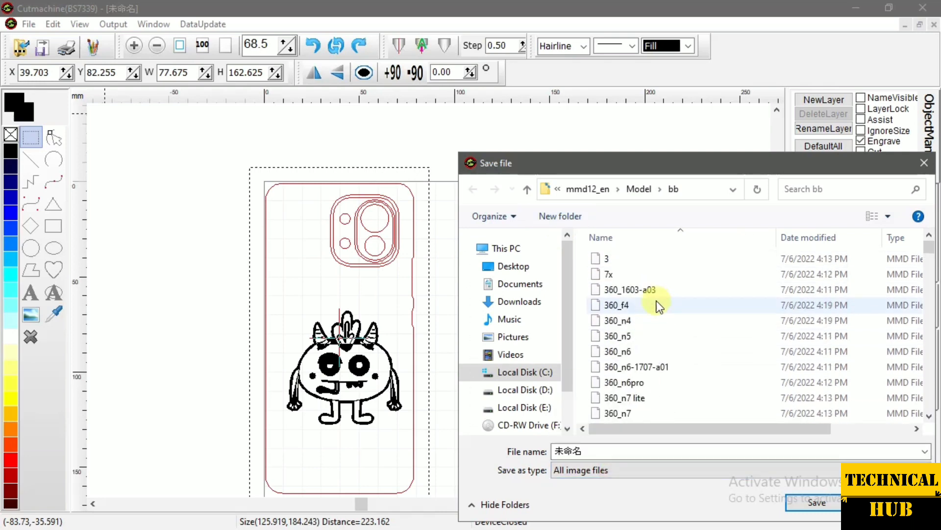
Set the save location to the Model folder inside mmd12_en on Local Disk (C:)
click(591, 189)
click(532, 193)
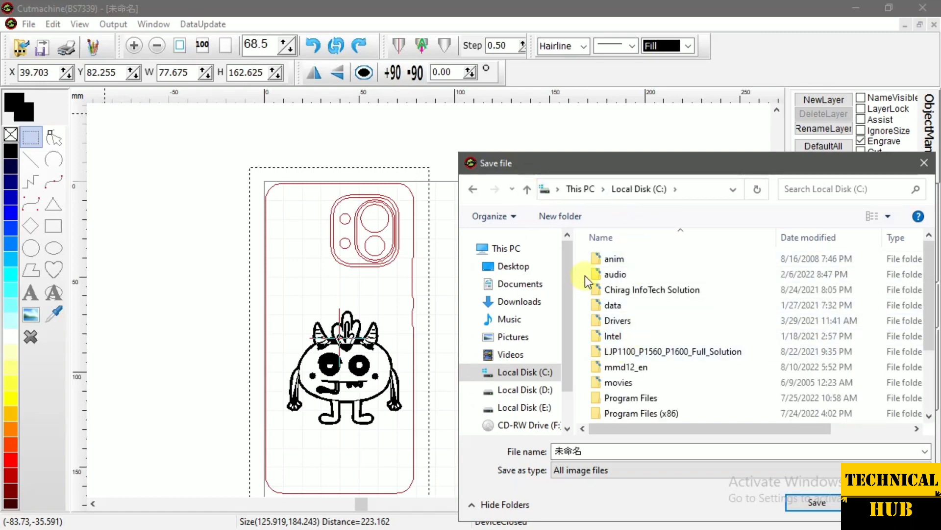
mouse_move(628, 304)
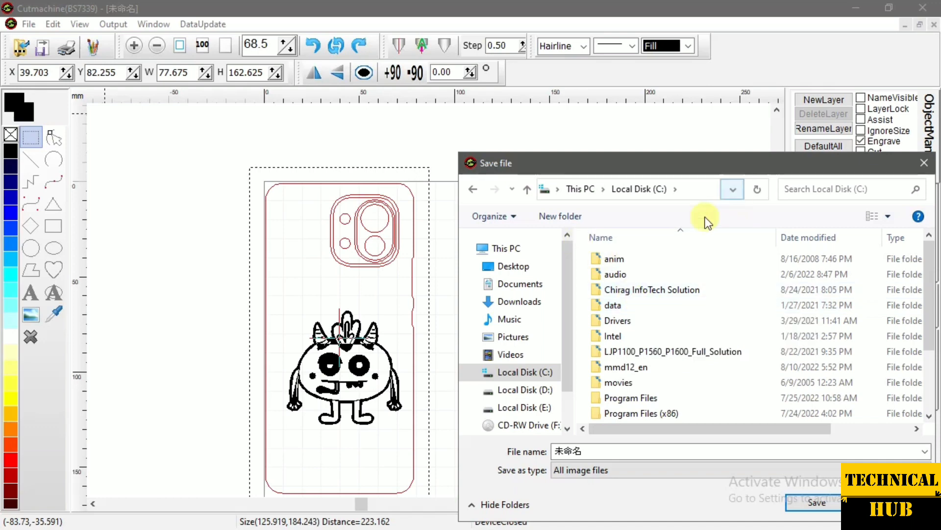
double_click(628, 367)
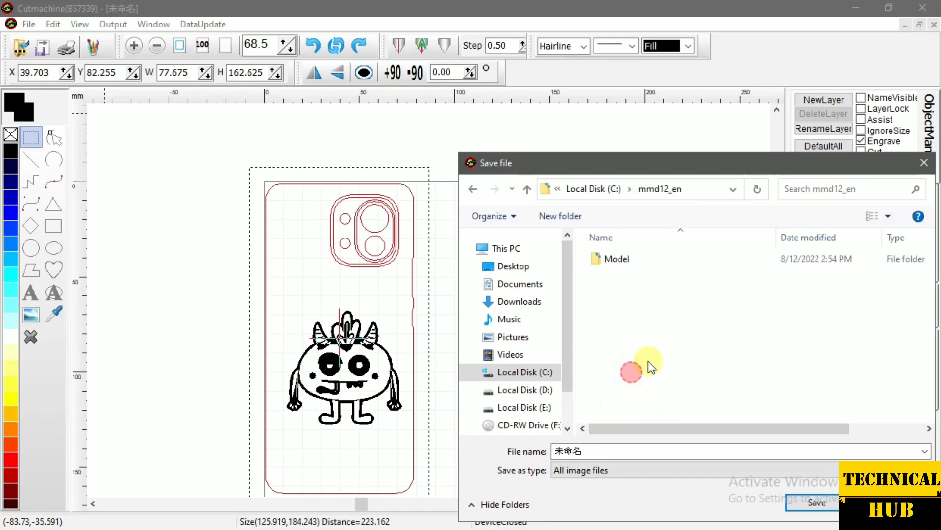
click(655, 259)
double_click(655, 259)
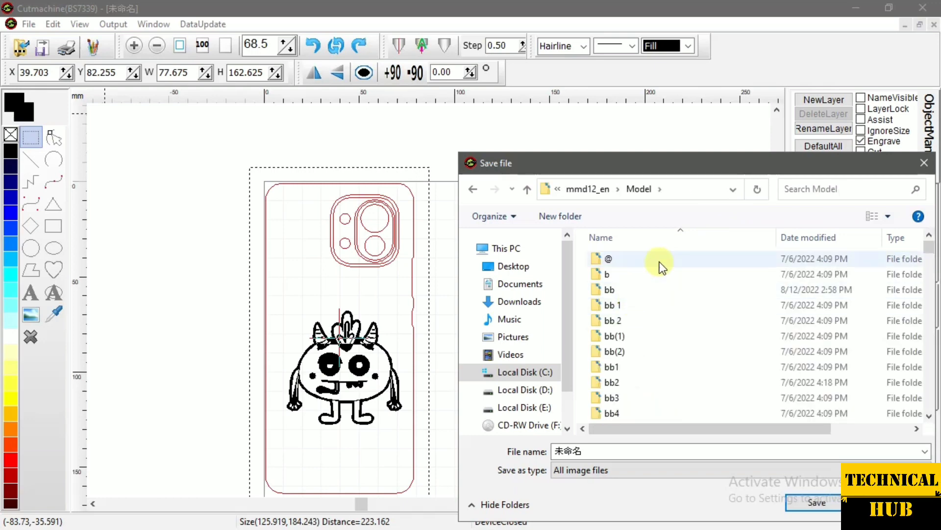
Look through the Model folder's contents and set the file type to MMD - Moshidraw model (*.mmd)
scroll(648, 304, down, 8)
scroll(660, 312, down, 15)
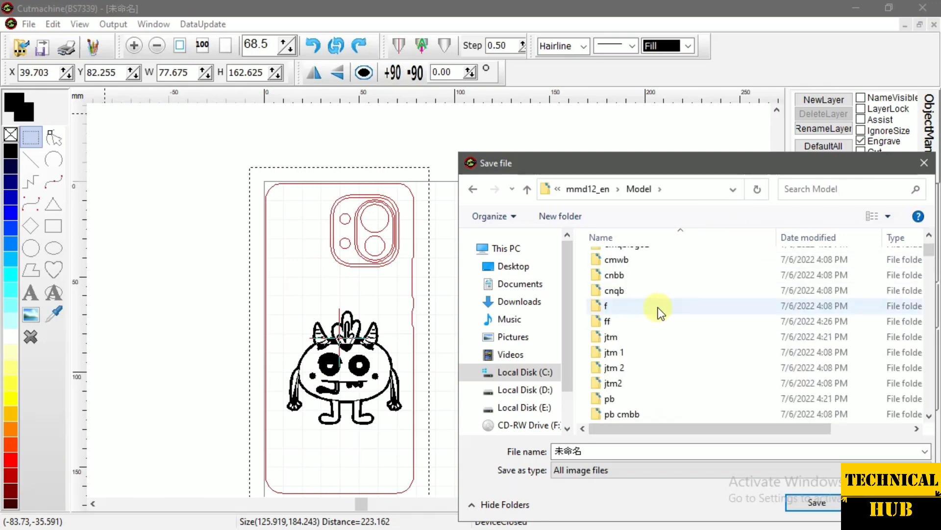
scroll(654, 326, down, 15)
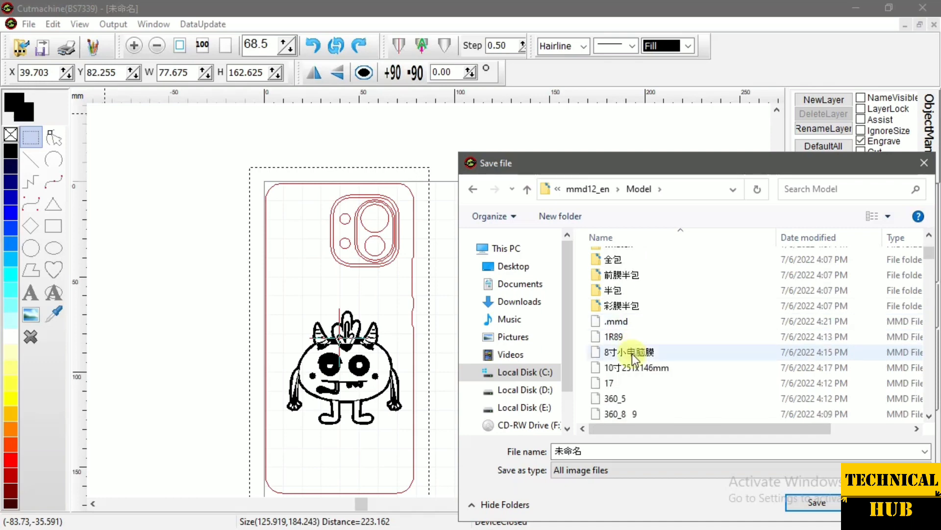
scroll(676, 302, down, 3)
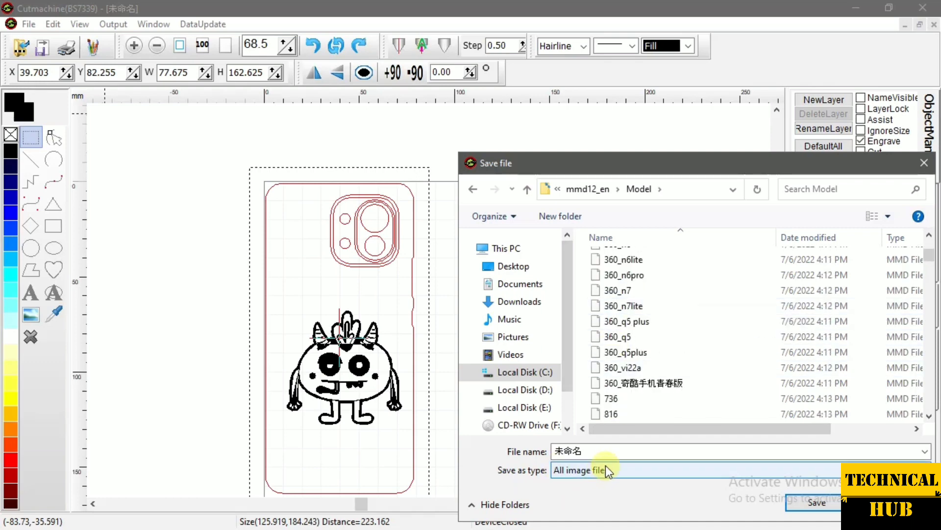
scroll(682, 386, down, 10)
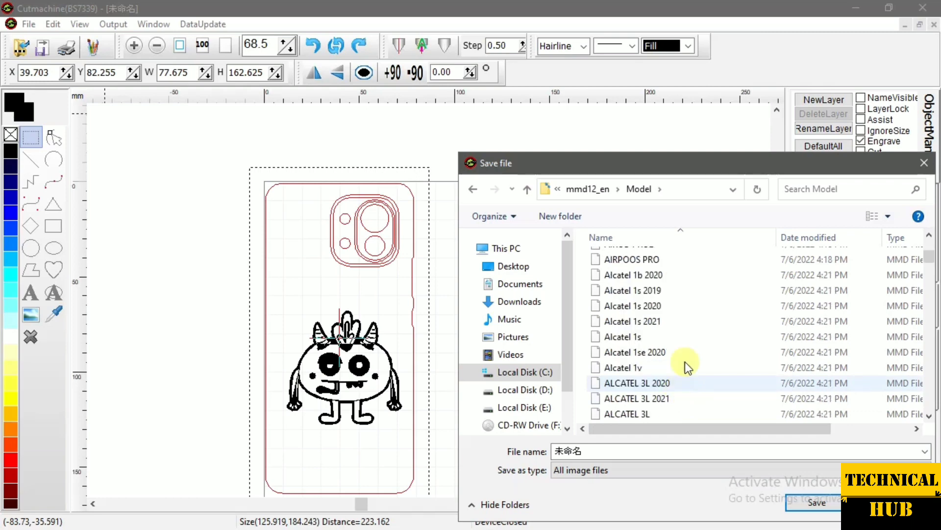
click(610, 470)
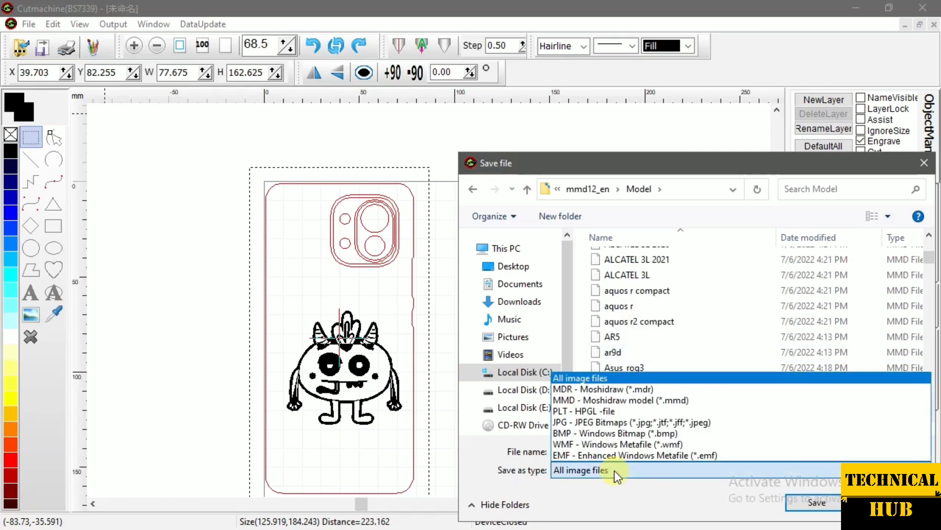
click(600, 400)
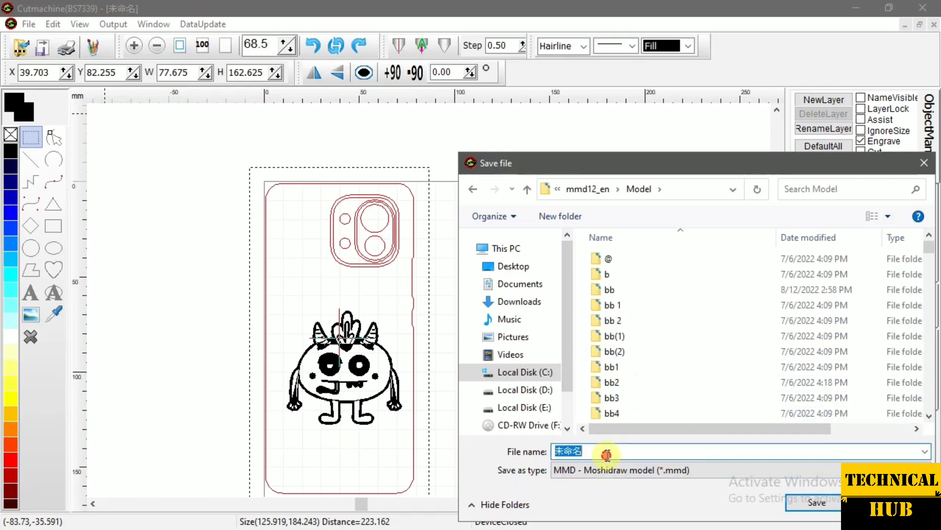
Create a folder named th inside the Model folder and open it as the save location
click(567, 217)
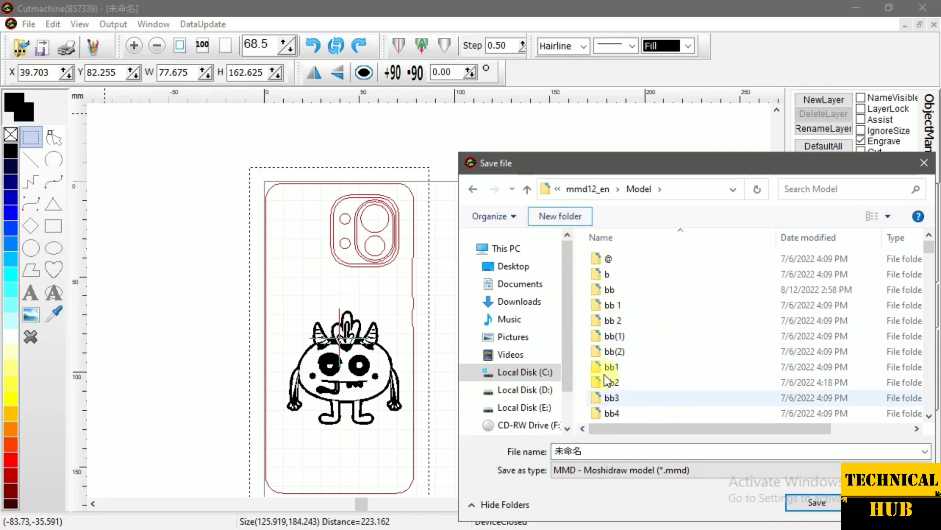
click(595, 471)
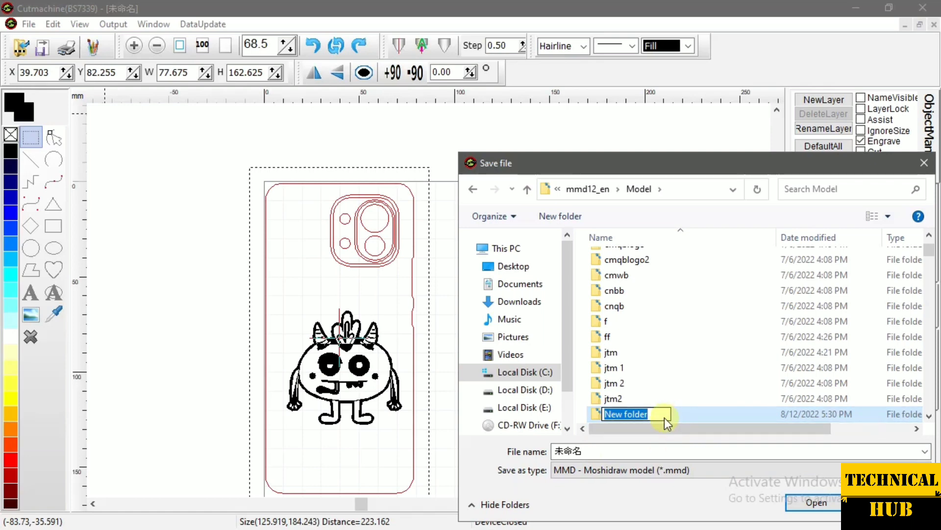
text(t)
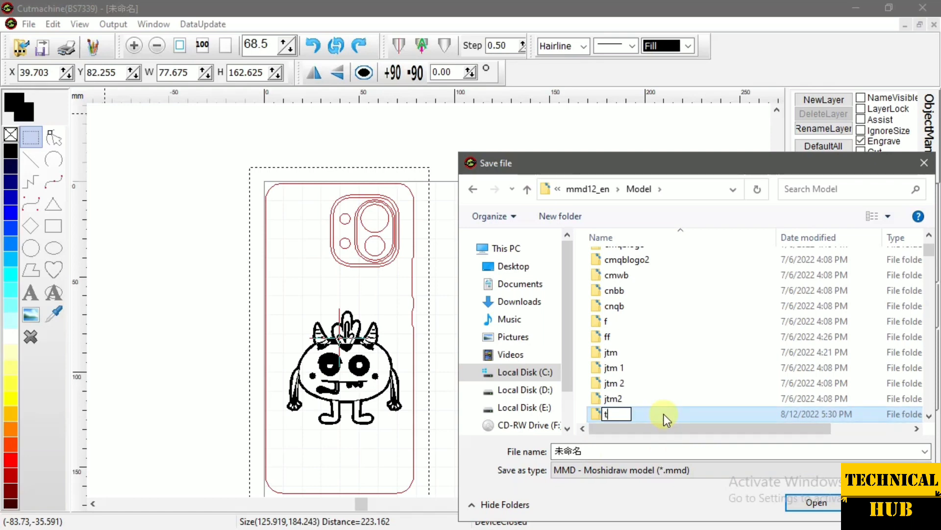
text(h)
click(676, 413)
key(Return)
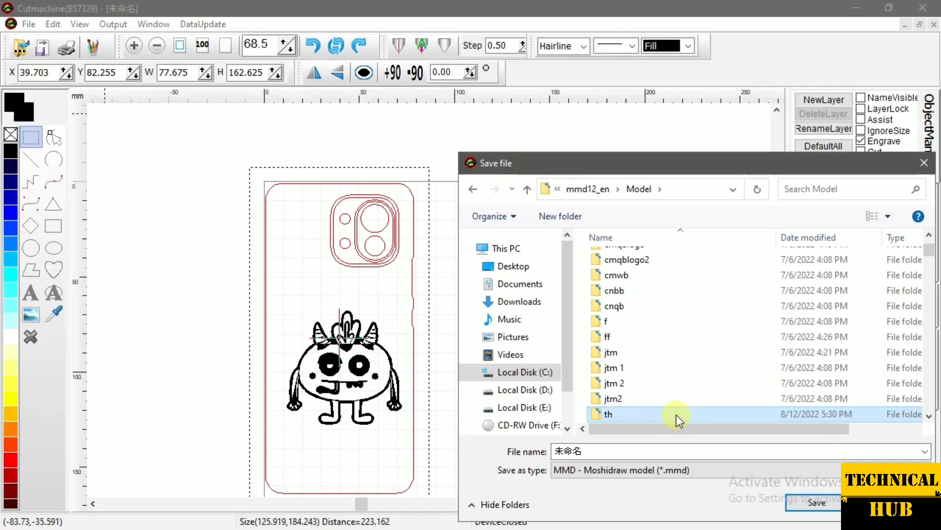
double_click(676, 414)
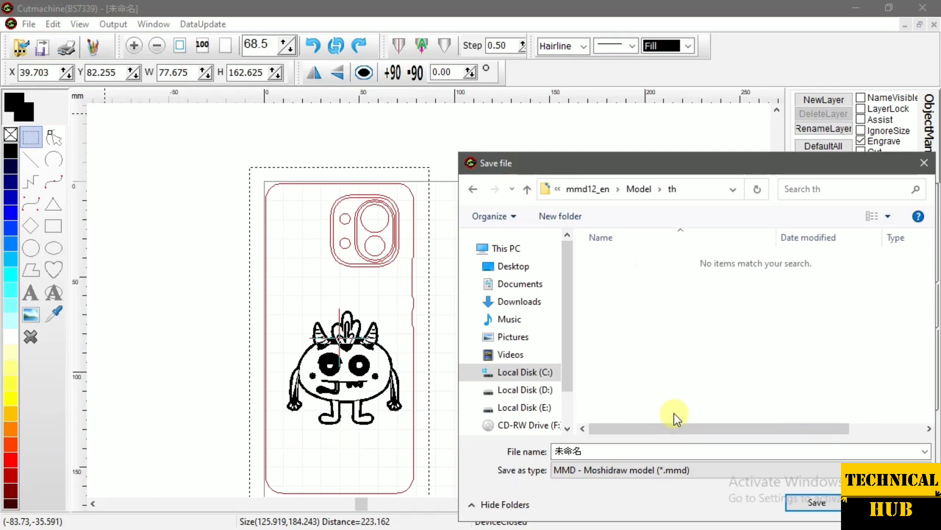
Name the file Poco sgfdjhjdshfer and save it in the th folder
double_click(632, 451)
key(BackSpace)
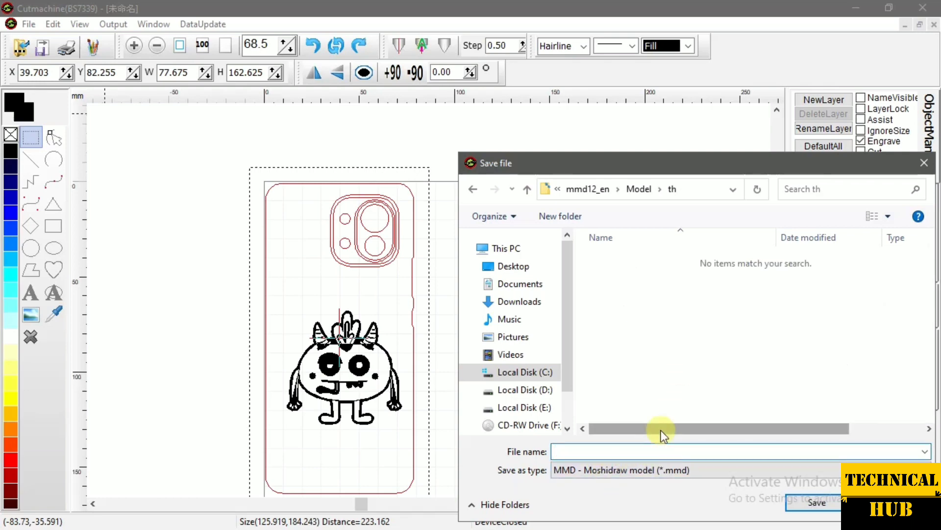
text(Poco sgfdjhjdshfer)
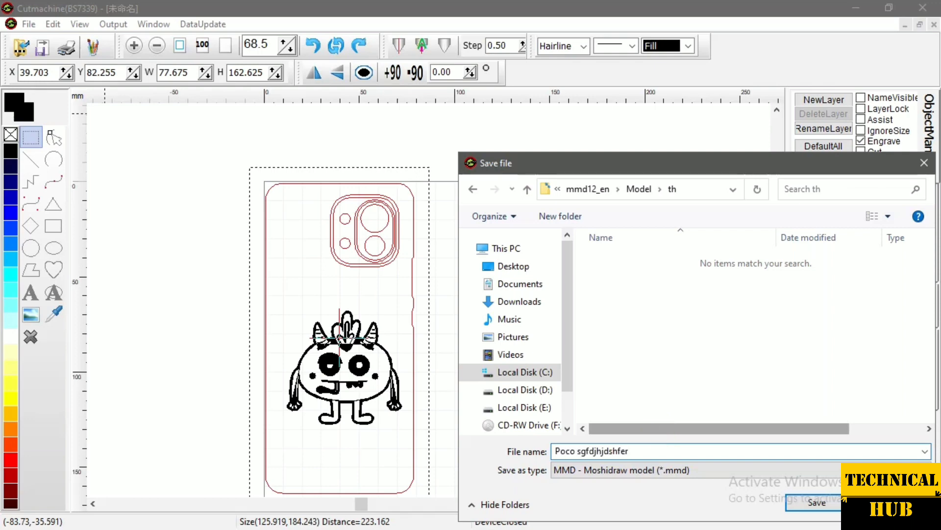
click(817, 505)
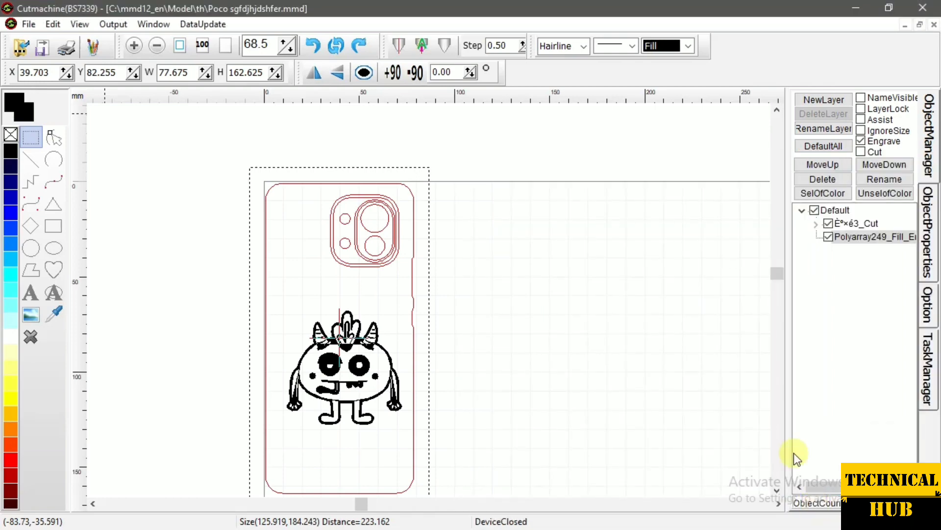
Search the model library for poco and import the saved Poco sgfdjhjdshfer design
click(22, 52)
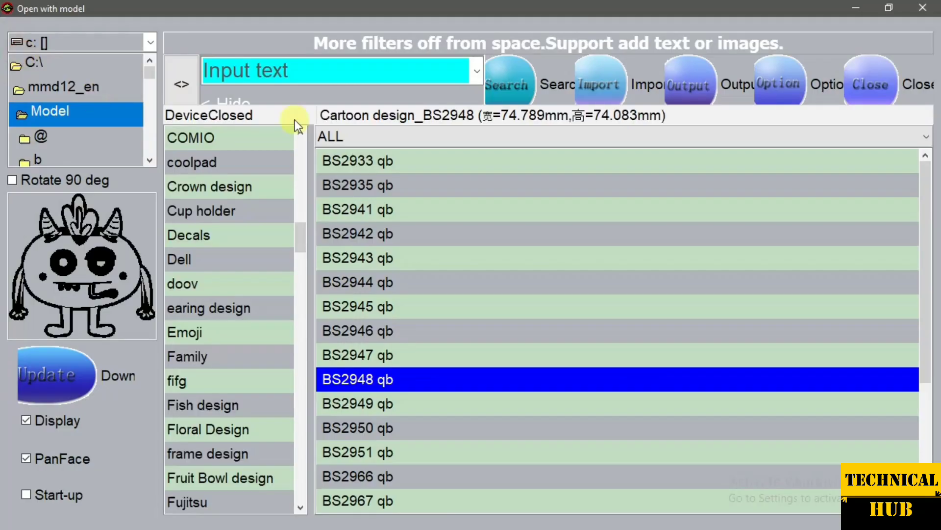
click(391, 76)
click(391, 76)
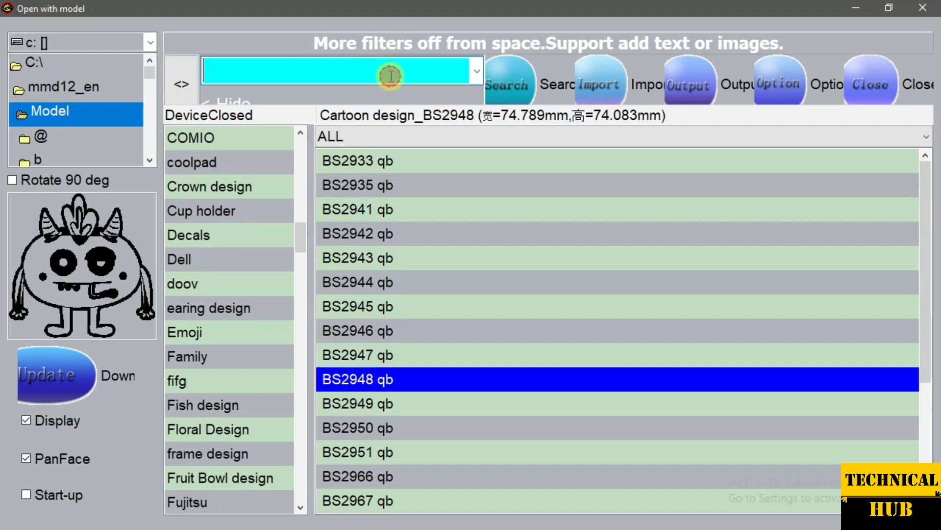
key(Return)
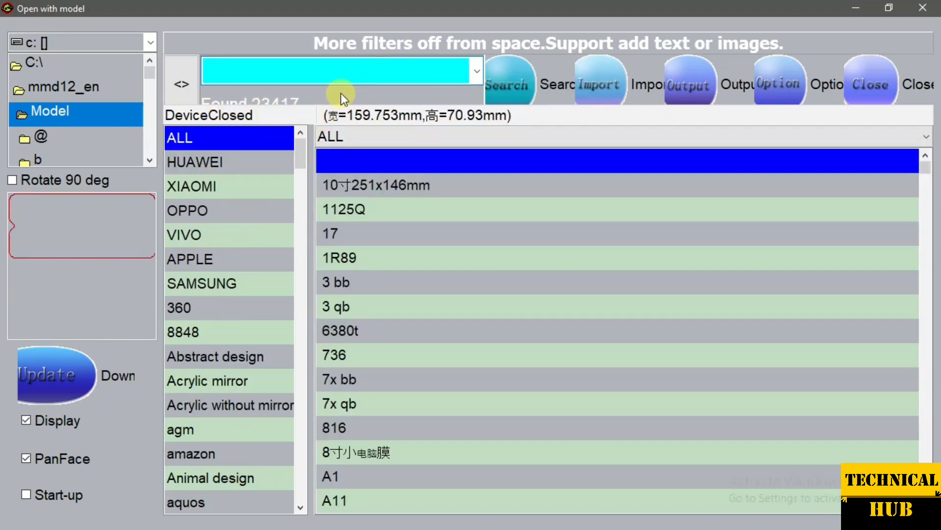
text(poc)
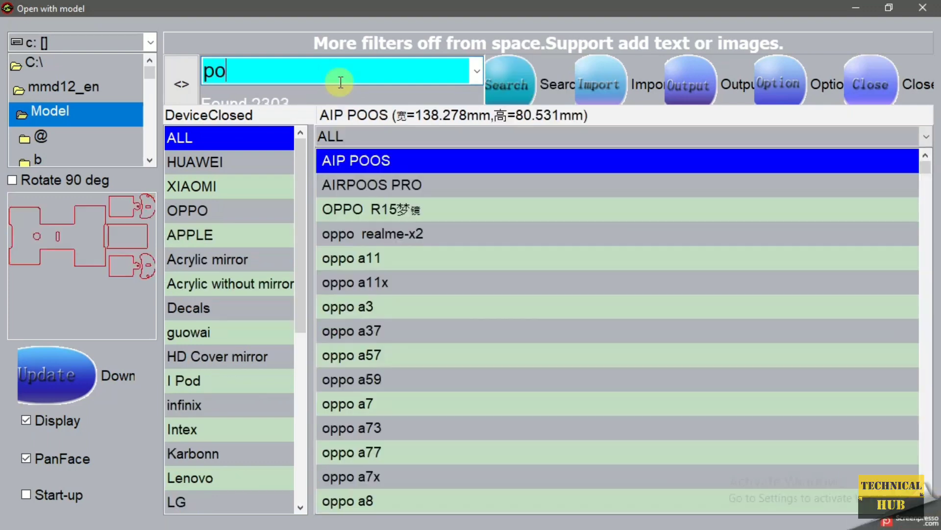
text(o)
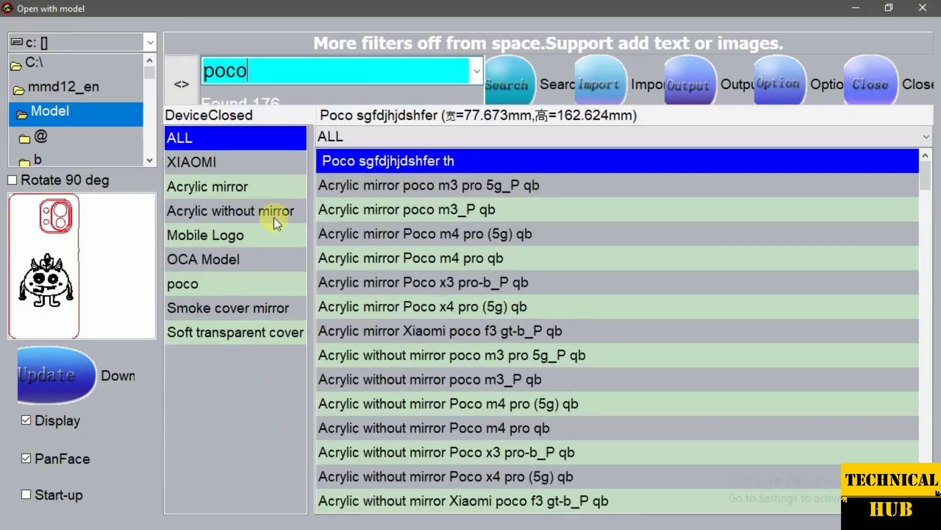
click(591, 82)
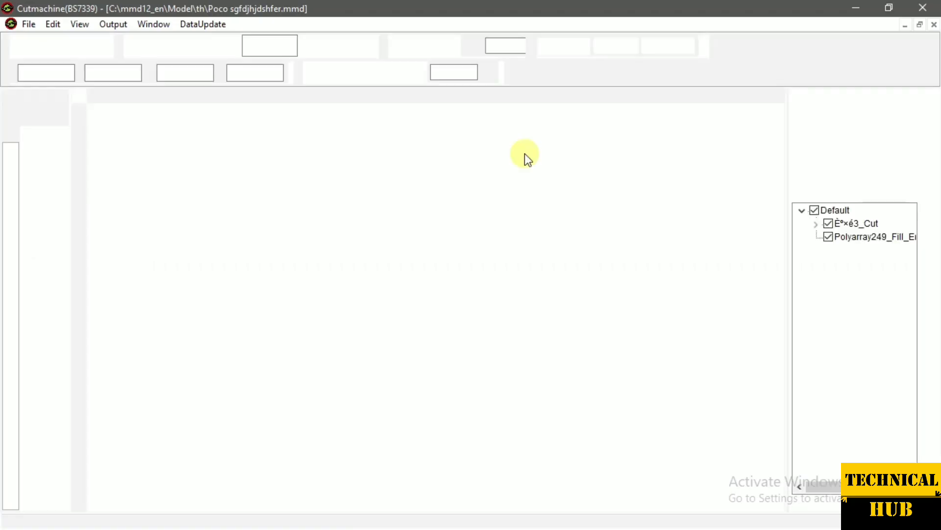
click(662, 149)
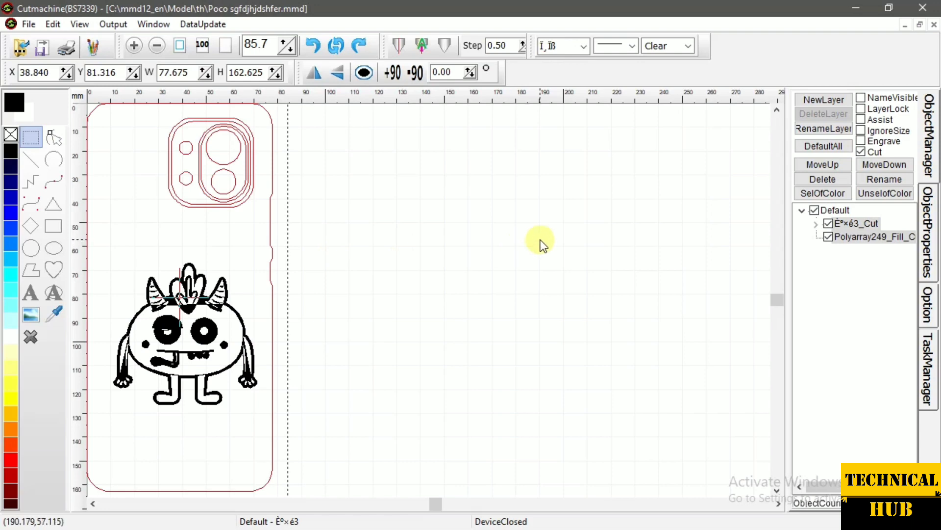
Move the imported phone outline and monster together inward from the work area's upper-left corner
scroll(541, 244, down, 3)
click(319, 262)
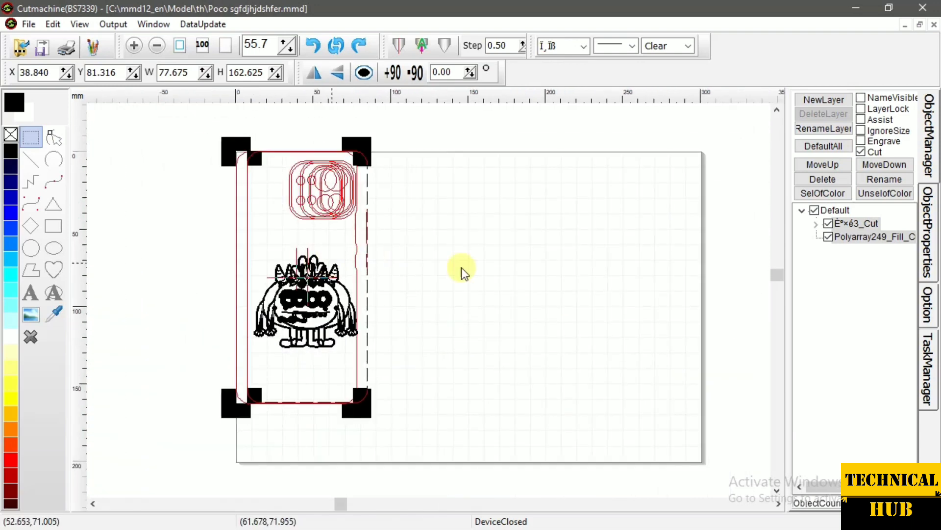
click(462, 269)
drag(232, 134, 419, 422)
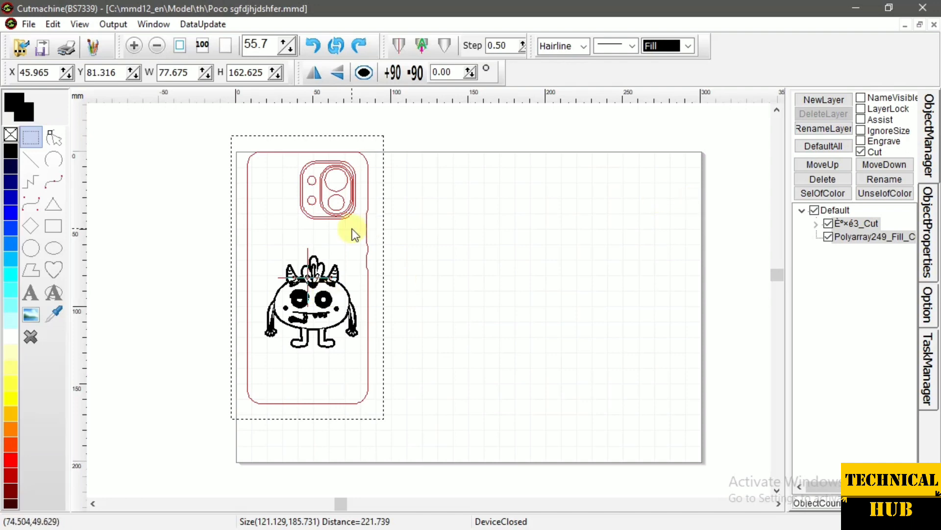
drag(312, 282, 342, 294)
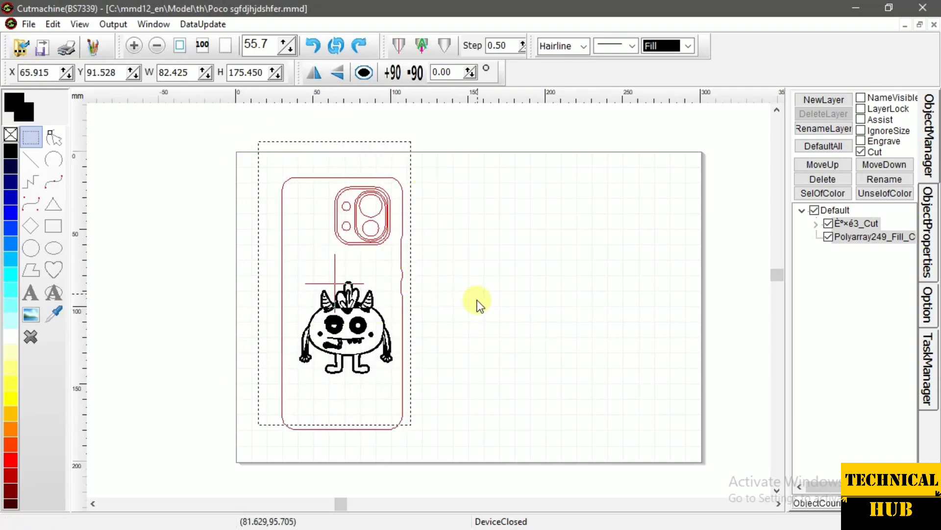
Deselect everything and reselect the whole phone outline together with the cartoon monster
click(499, 236)
drag(273, 175, 408, 489)
click(498, 361)
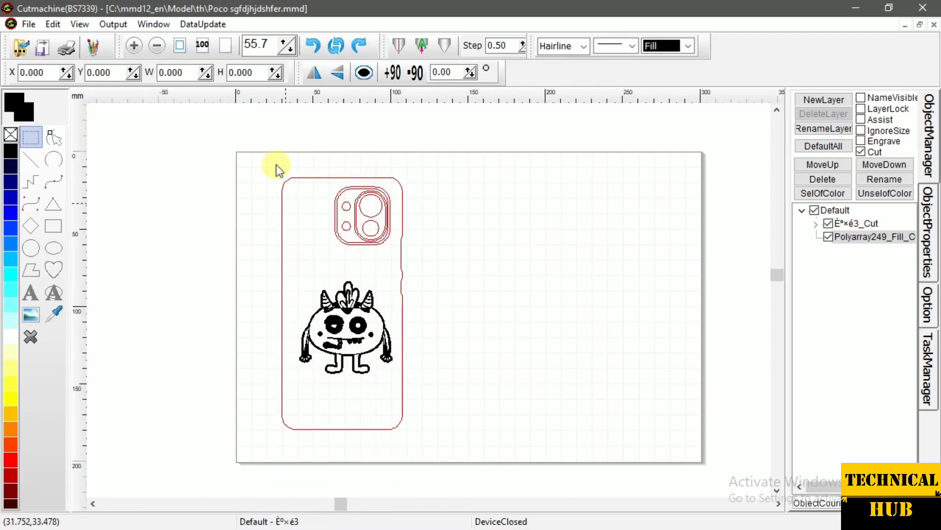
drag(271, 165, 444, 456)
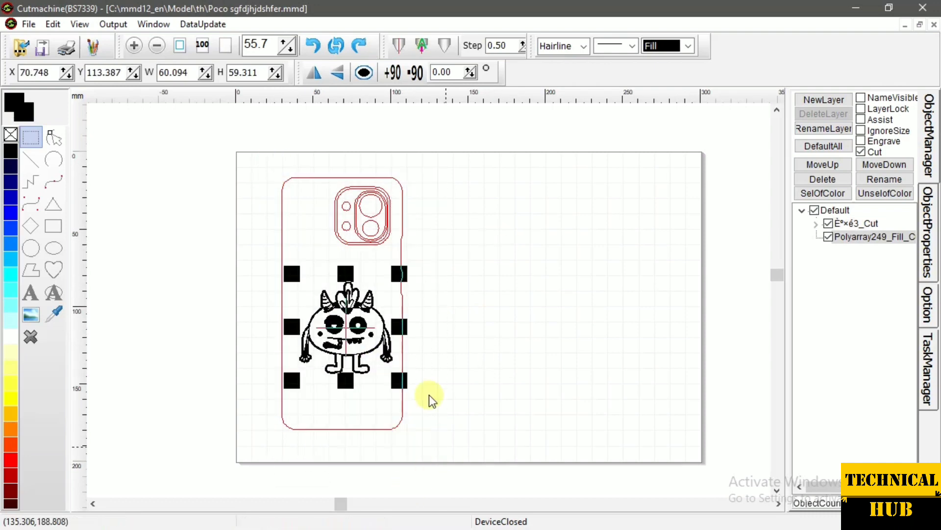
click(488, 367)
drag(183, 118, 450, 520)
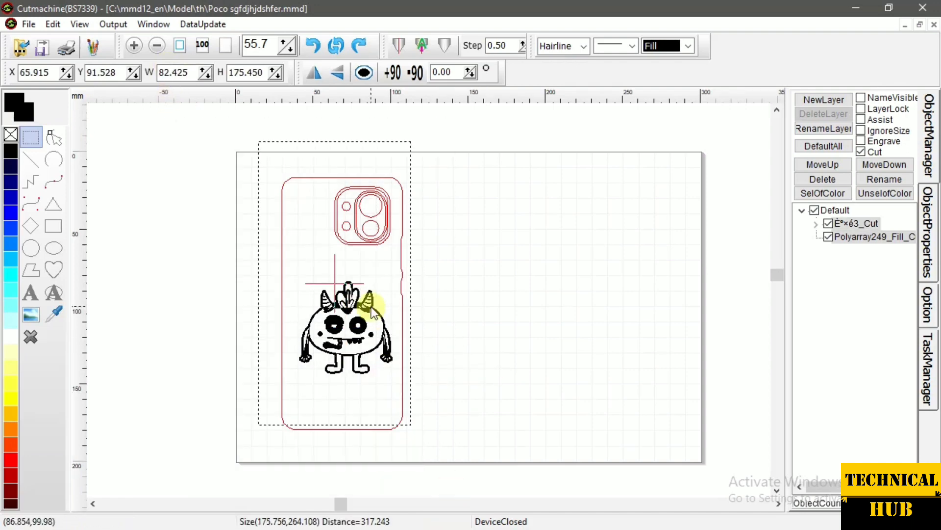
Move the phone outline and monster together closer to the work area's left edge and deselect them
drag(372, 310, 331, 314)
click(54, 138)
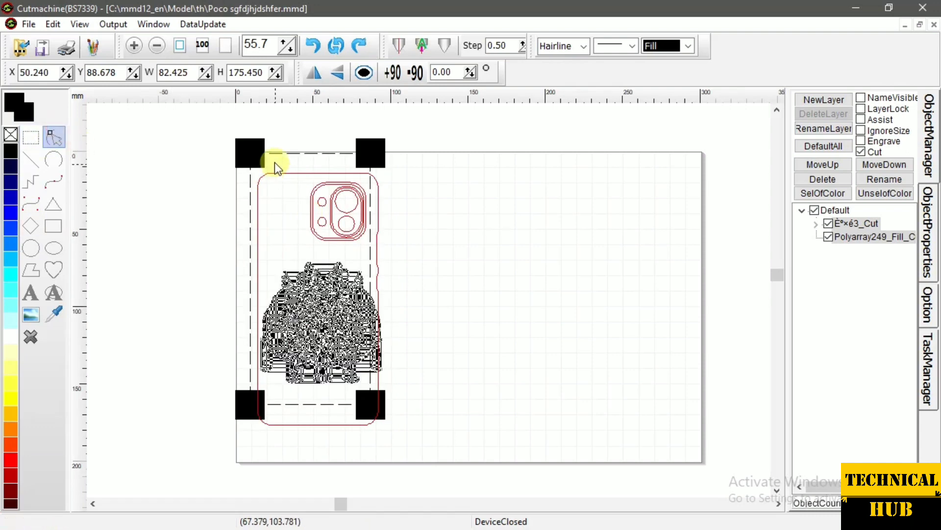
click(480, 285)
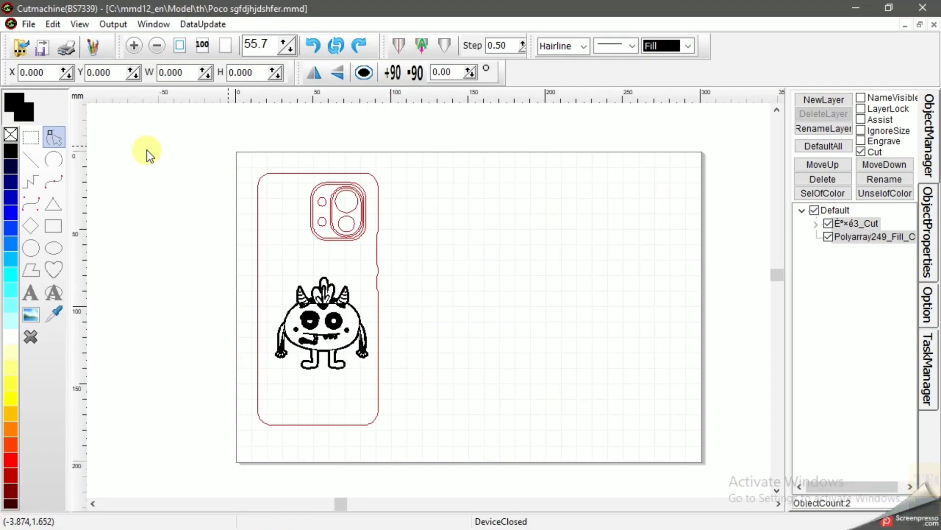
Open the model library and clear the poco search text
click(20, 48)
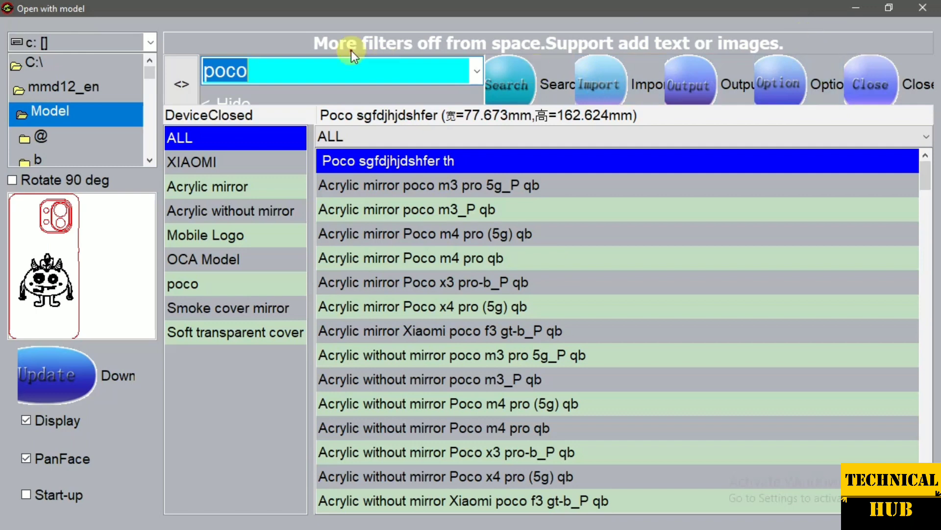
click(345, 73)
key(BackSpace)
key(BackSpace)
key(BackSpace)
key(BackSpace)
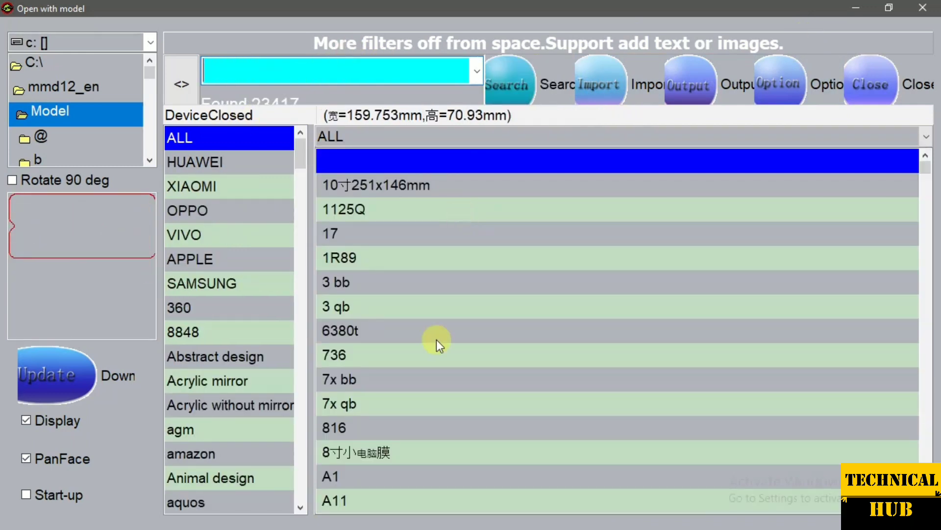
Minimize the model library and the browser window to reach the desktop, and refresh the desktop several times
click(853, 6)
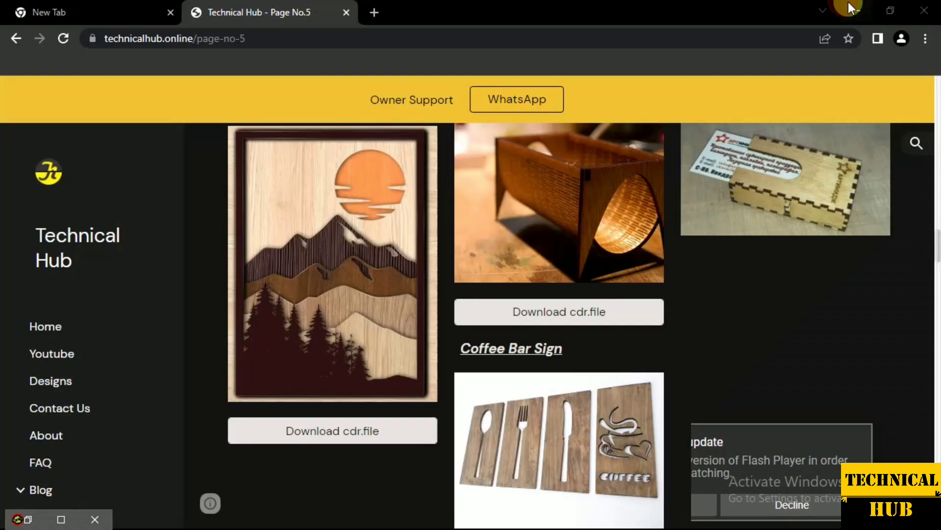
click(851, 3)
click(487, 140)
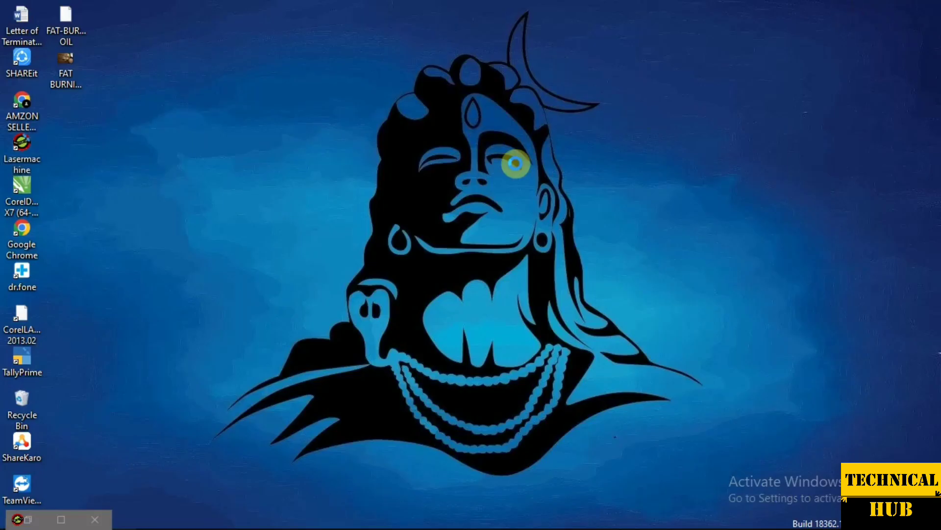
right_click(484, 128)
click(508, 164)
right_click(409, 137)
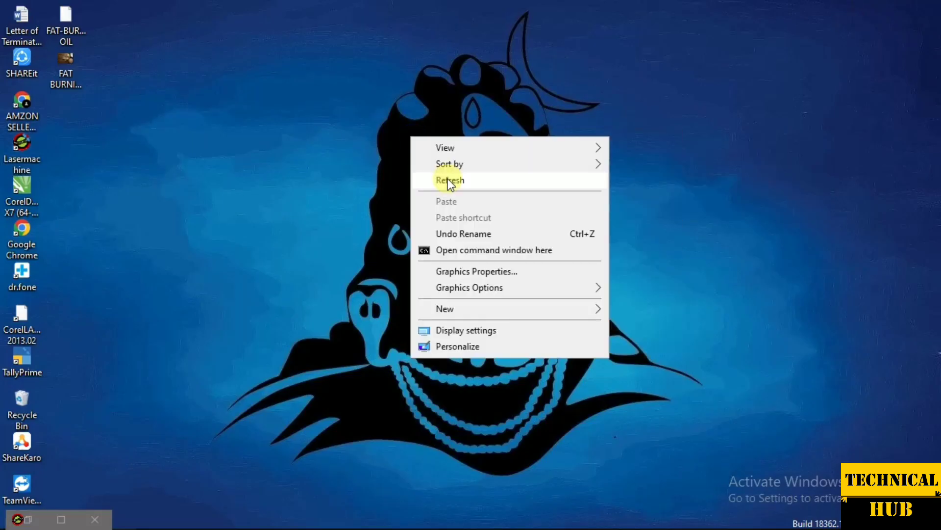
click(448, 179)
right_click(392, 134)
click(440, 188)
right_click(332, 152)
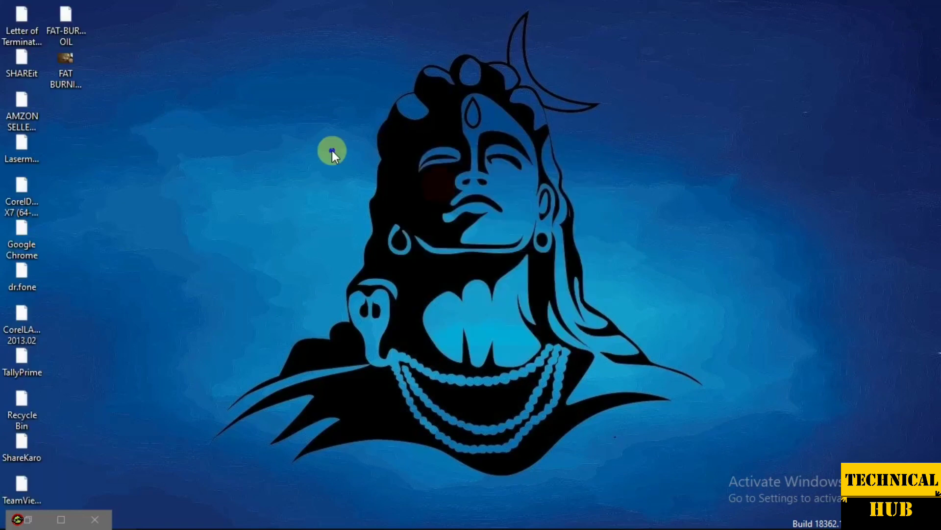
click(364, 189)
right_click(301, 135)
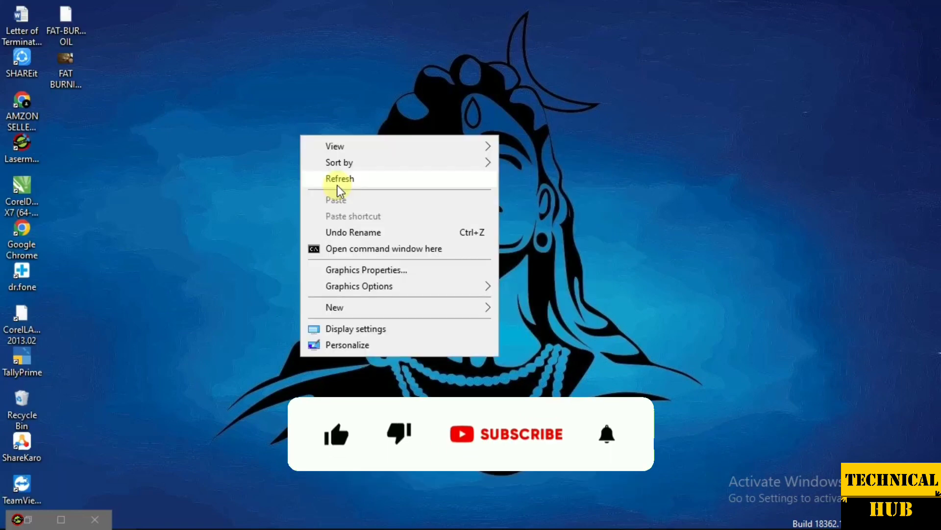
click(335, 186)
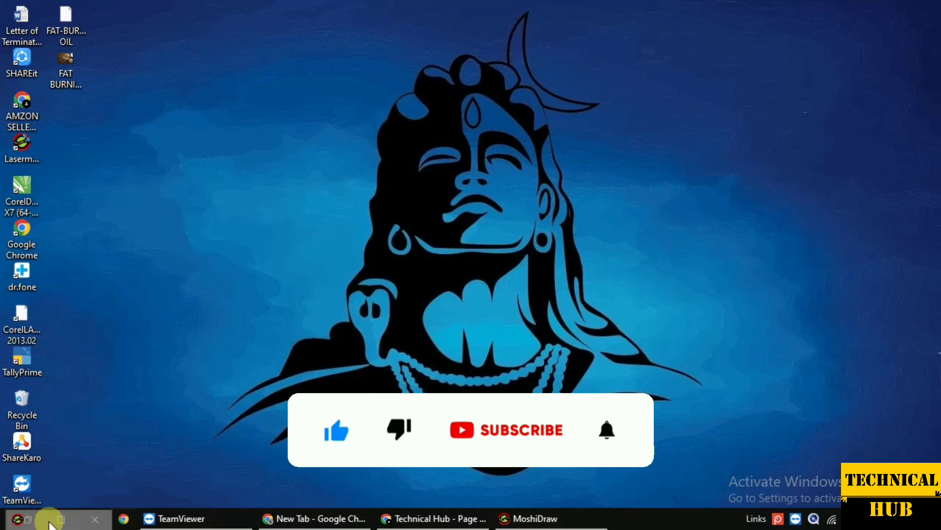
click(59, 519)
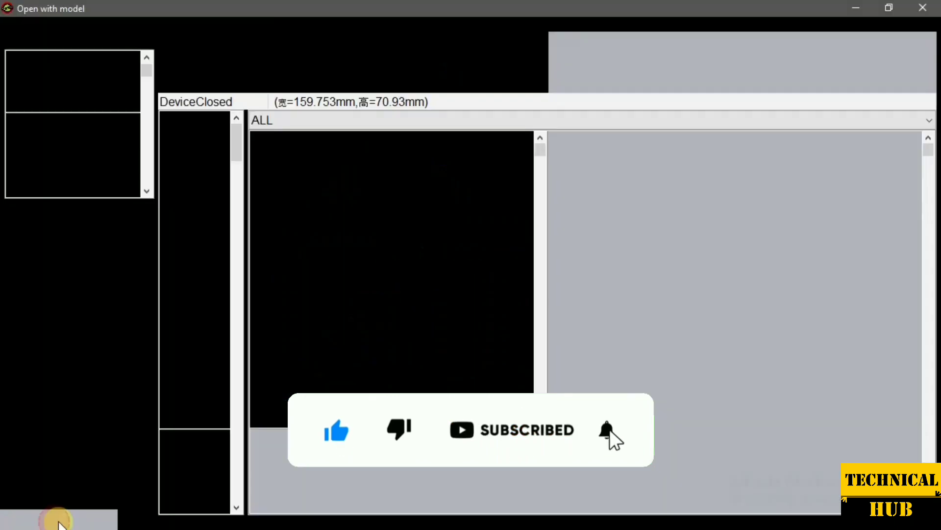
click(858, 6)
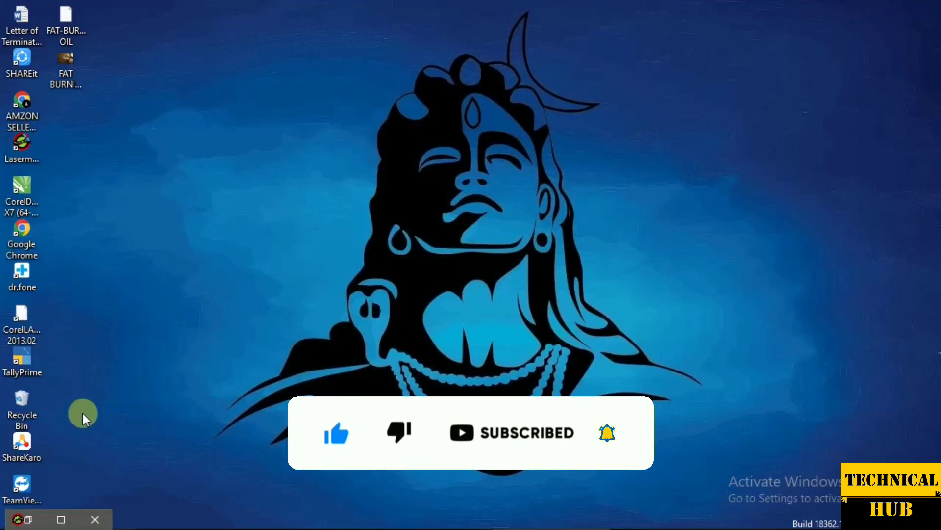
click(28, 519)
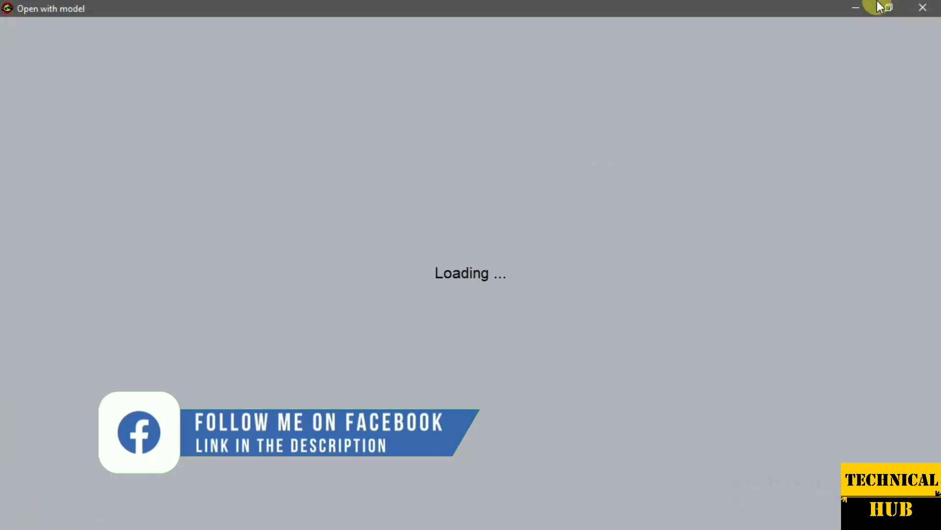
click(854, 10)
Switch to File Explorer and open the mmd12_en\Model folder on Local Disk (C:)
mouse_move(128, 525)
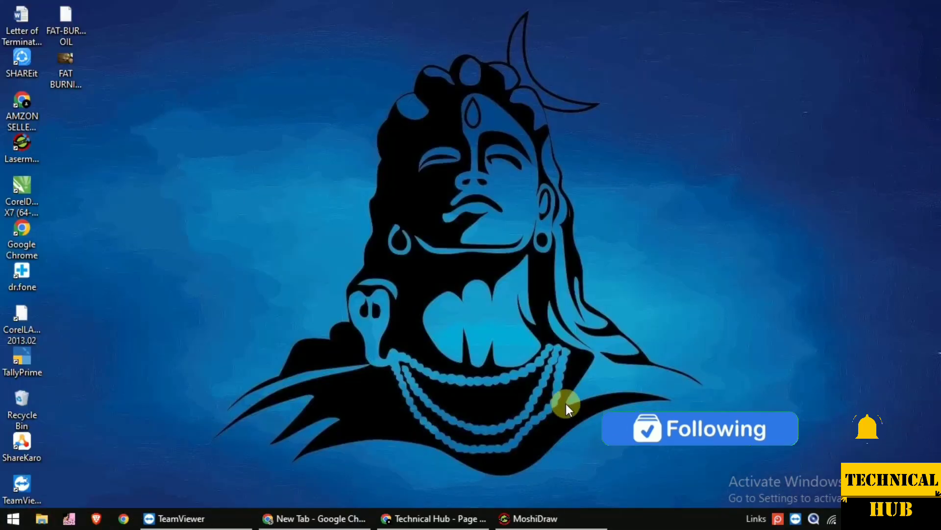
key(super+e)
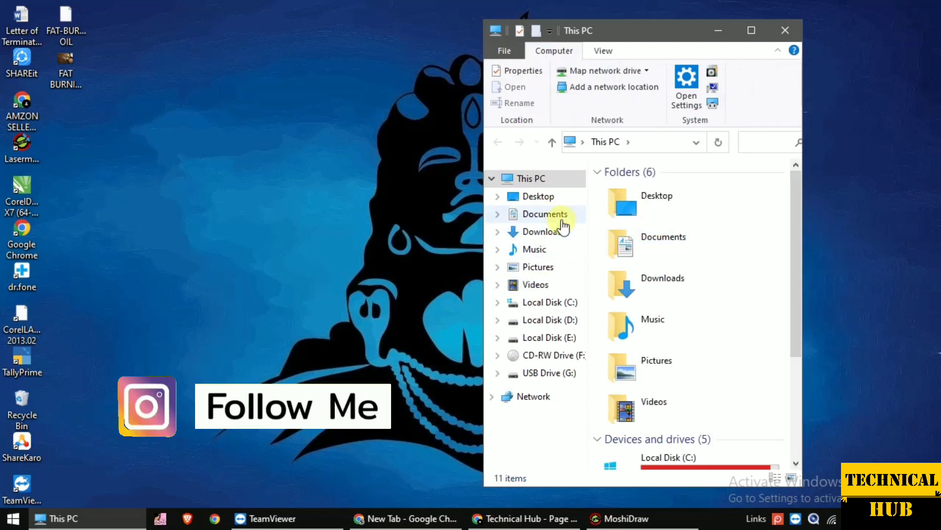
click(566, 302)
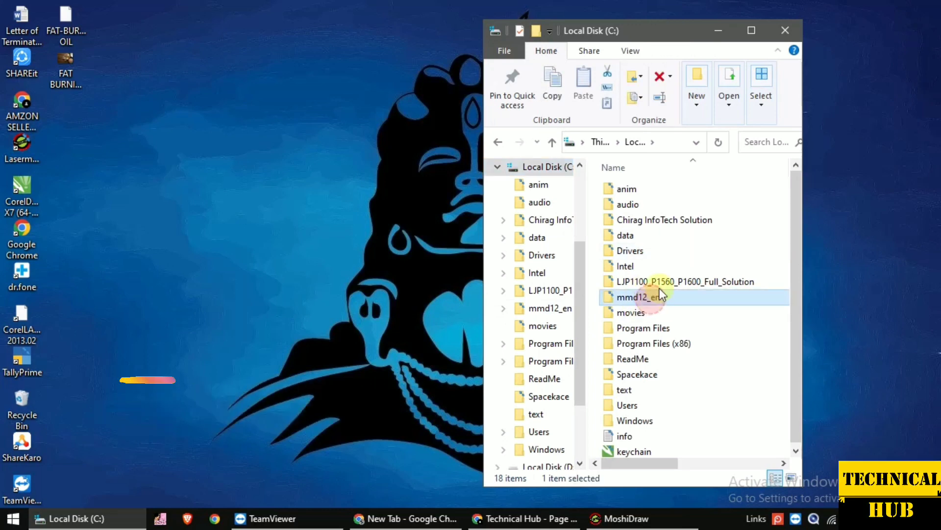
double_click(649, 296)
double_click(662, 188)
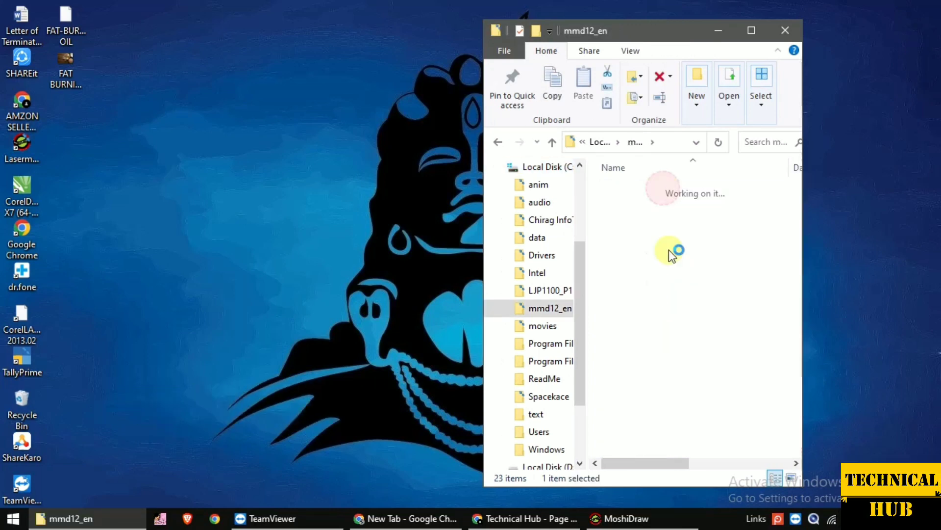
Find the th folder inside Model and open it to view its saved design file
scroll(679, 326, down, 1)
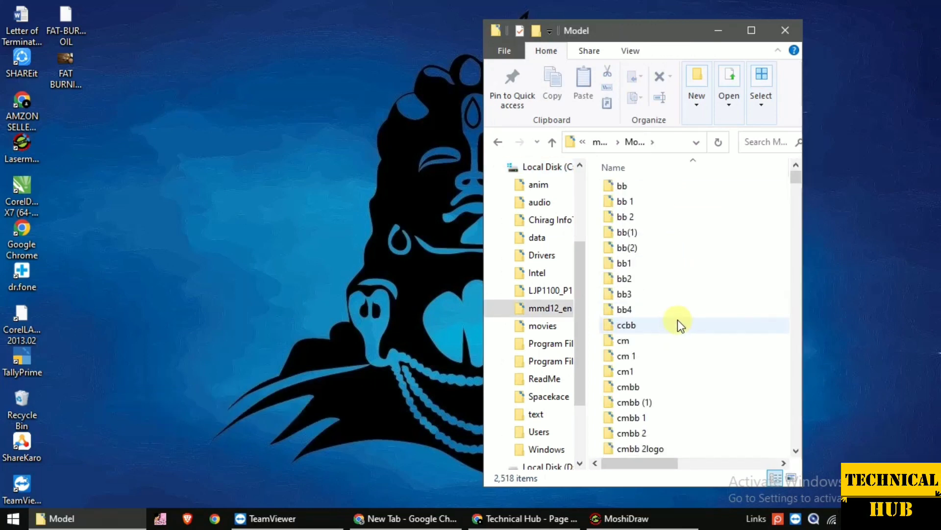
key(p)
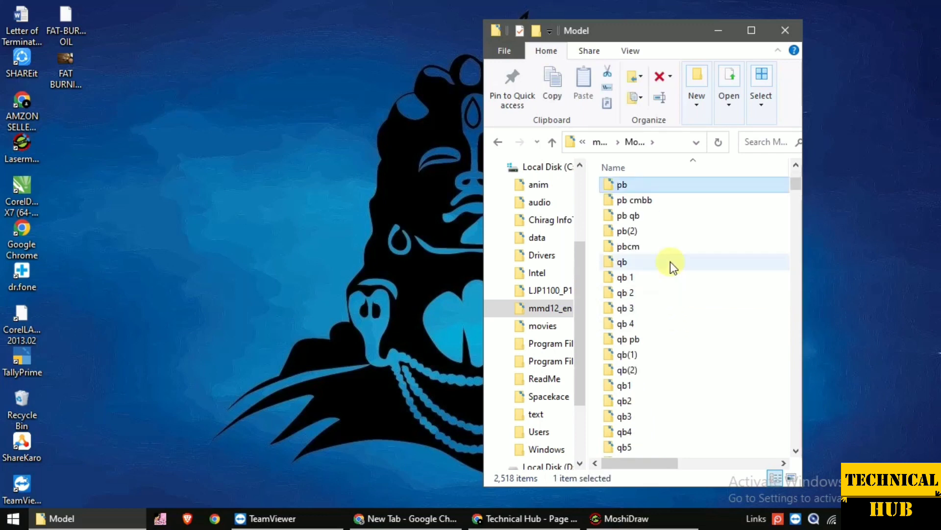
key(Down)
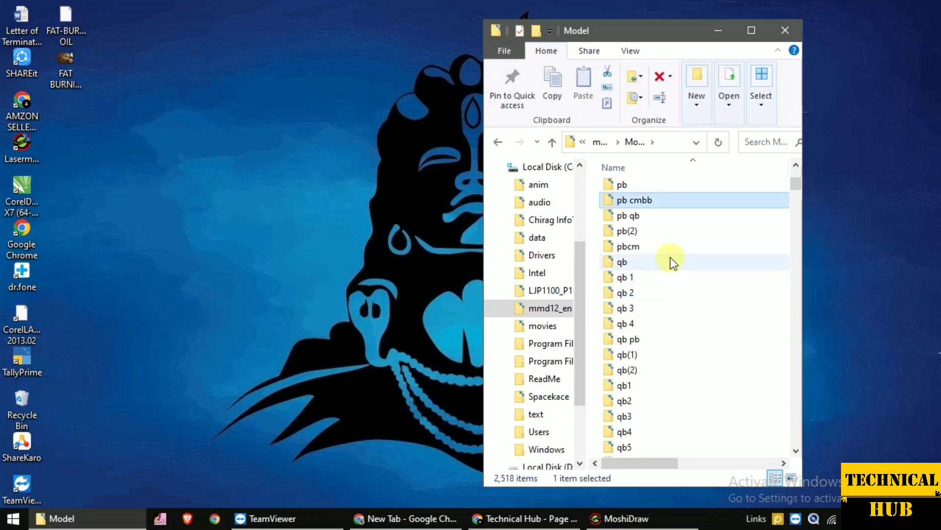
scroll(670, 260, down, 15)
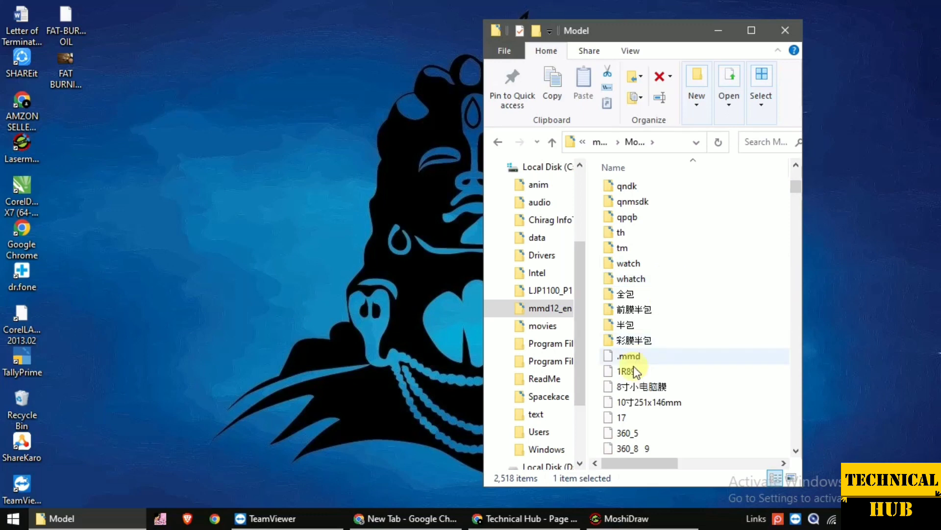
scroll(634, 368, up, 3)
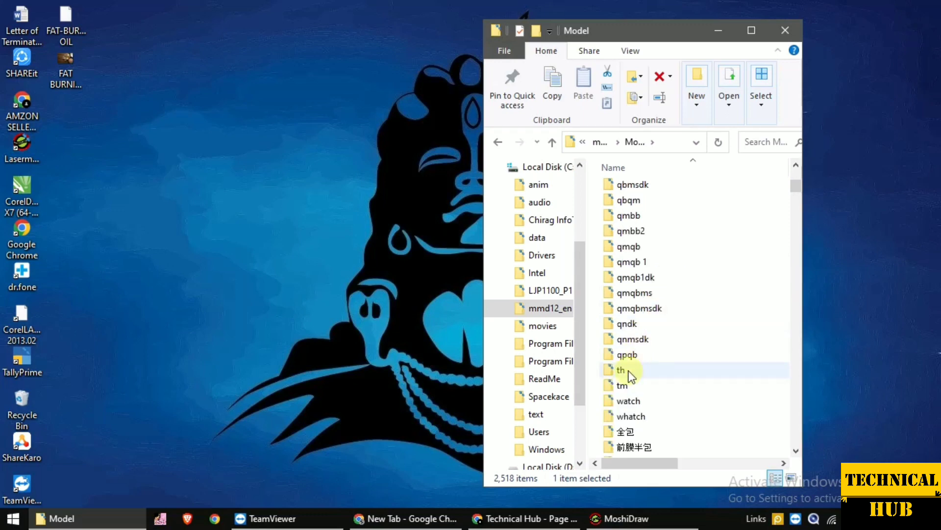
double_click(629, 373)
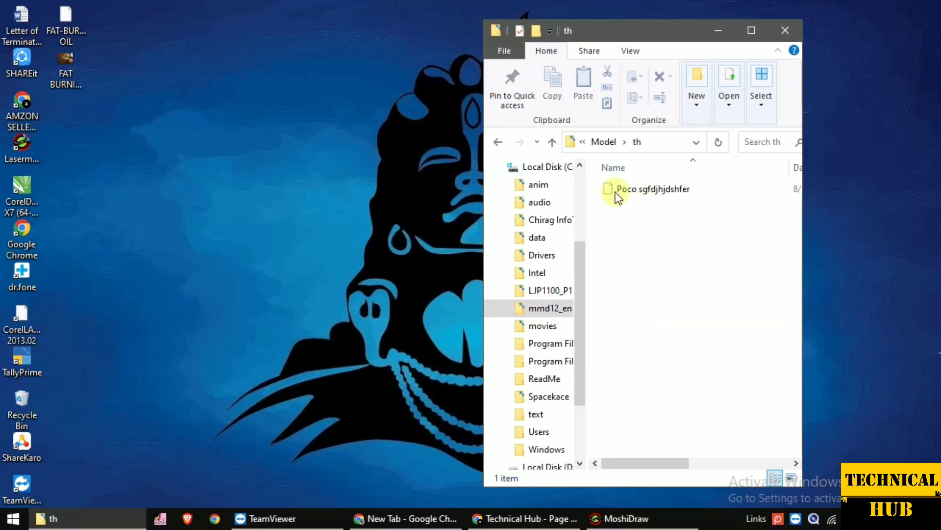
Return to the Model folder, delete the th folder, and close File Explorer
click(551, 141)
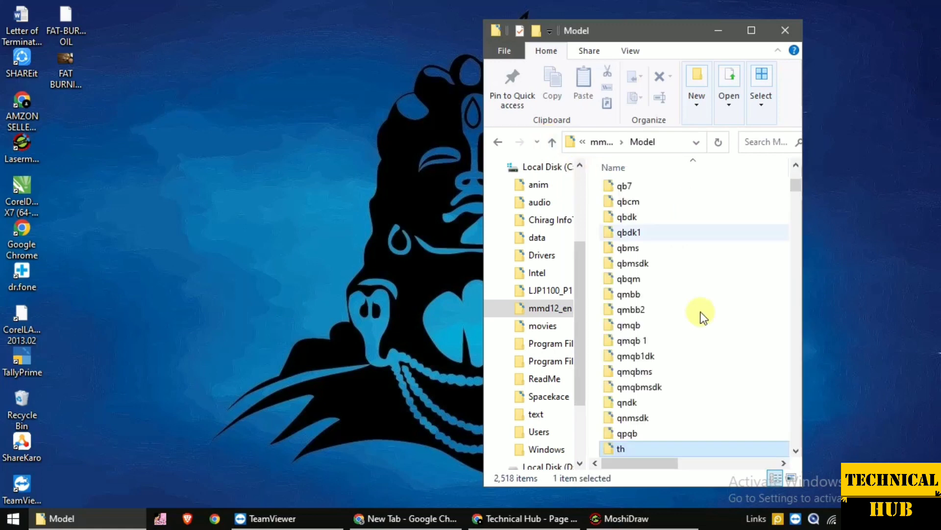
right_click(635, 310)
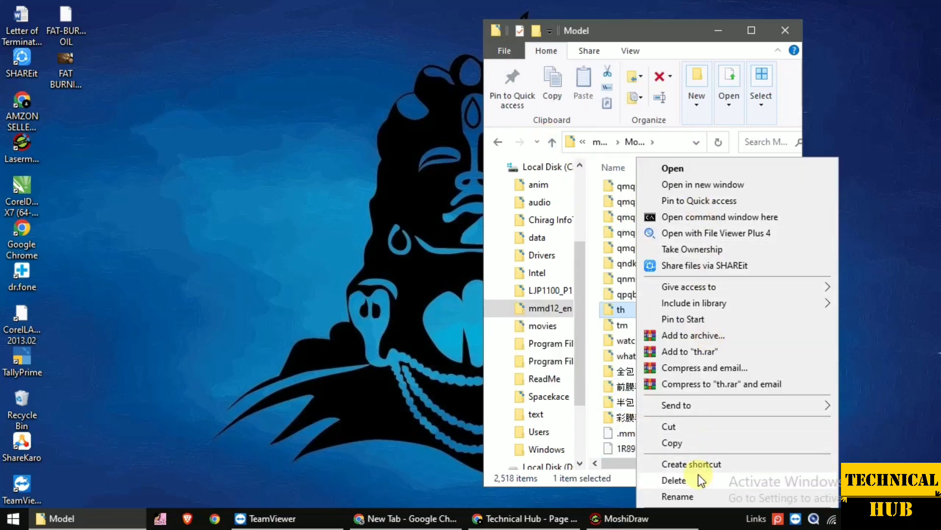
click(699, 478)
click(529, 332)
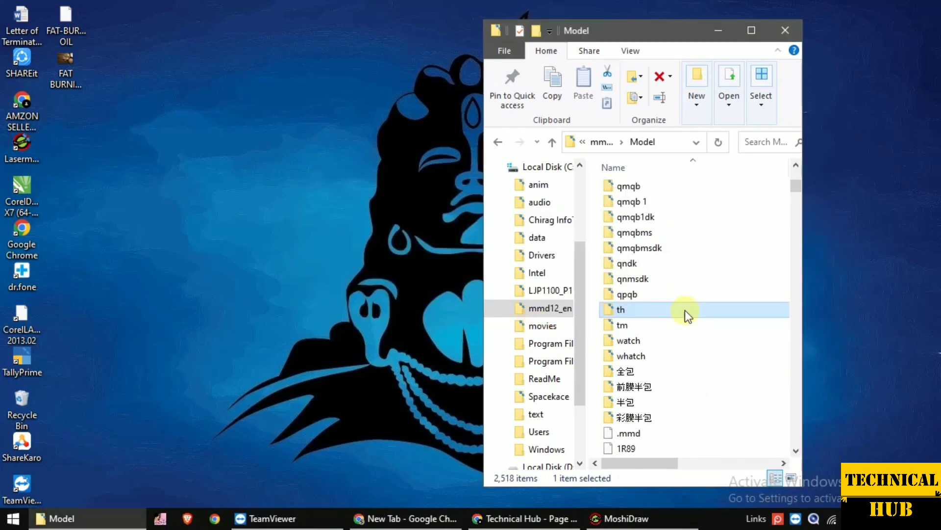
click(784, 31)
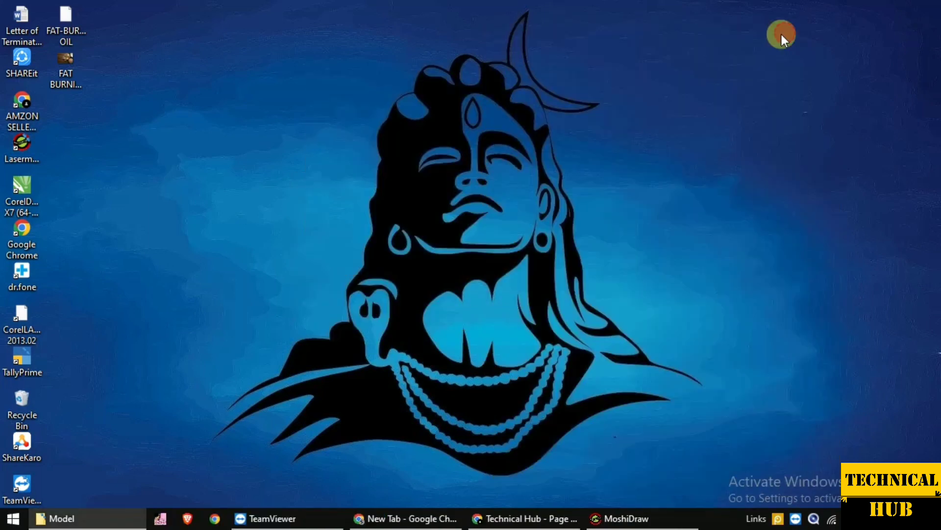
Refresh the desktop and empty the Recycle Bin
right_click(238, 156)
click(281, 198)
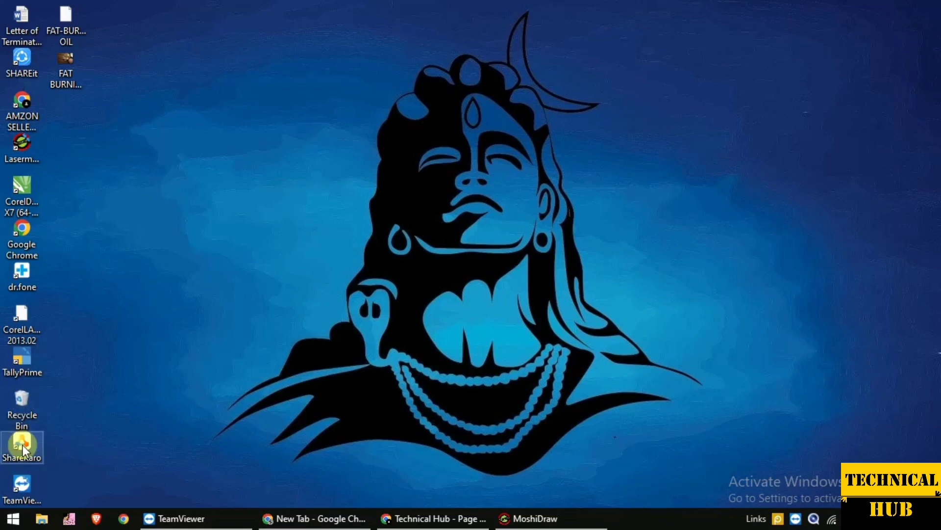
right_click(16, 405)
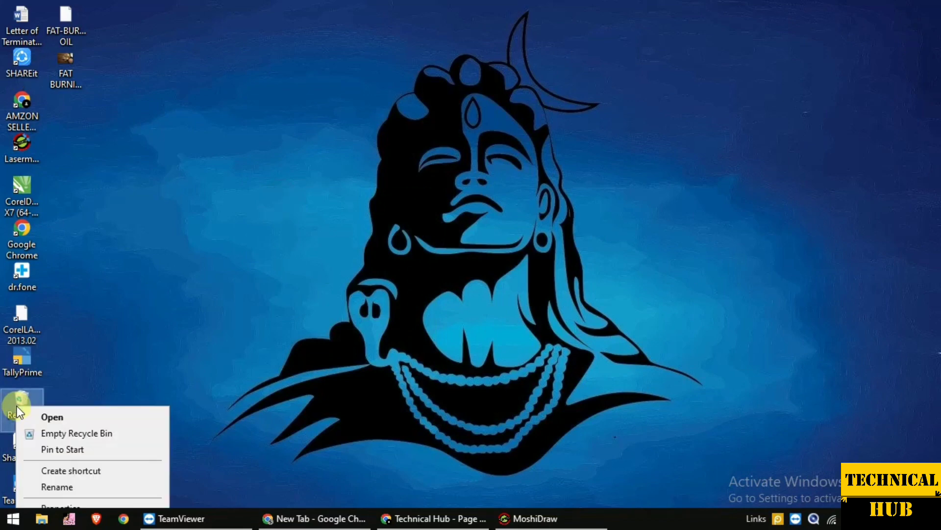
click(76, 431)
click(524, 286)
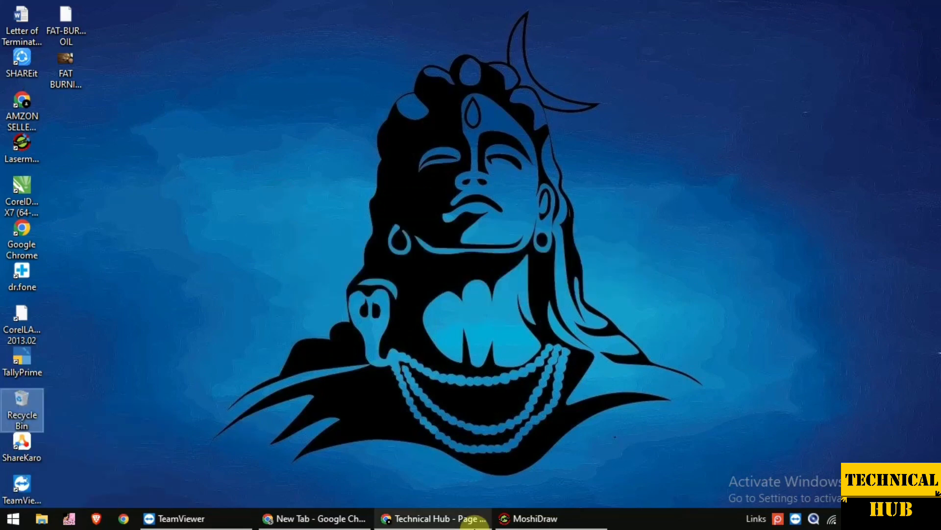
Switch back to the MoshiDraw model library and import the cmbb model from the SAMSUNG category
mouse_move(473, 526)
mouse_move(537, 519)
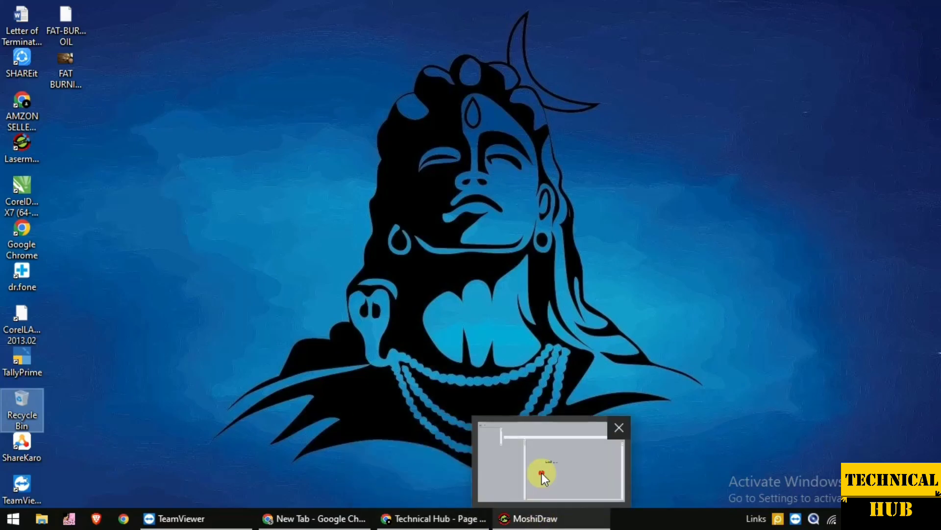
click(542, 472)
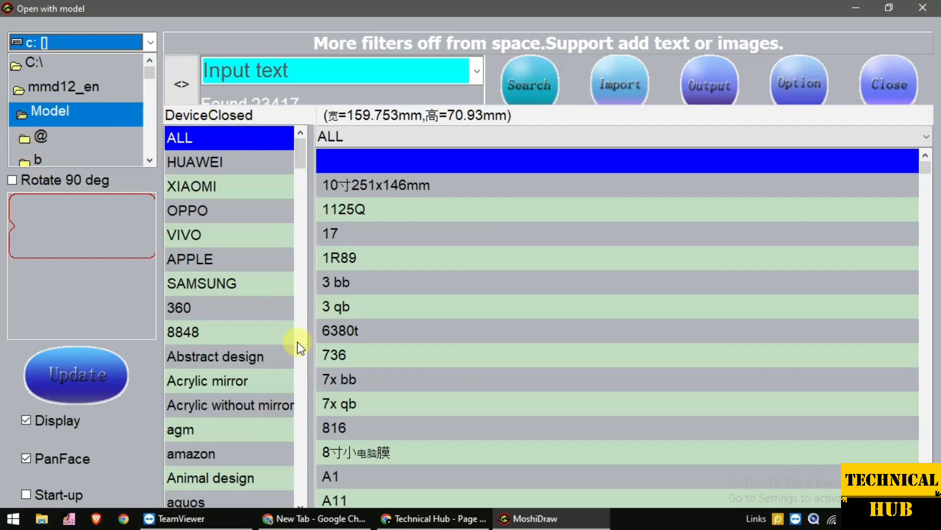
click(410, 268)
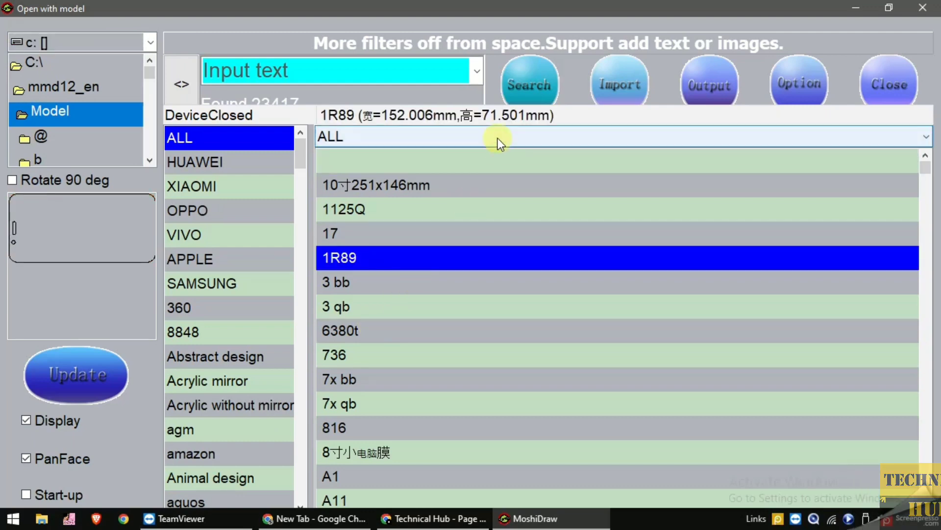
click(227, 278)
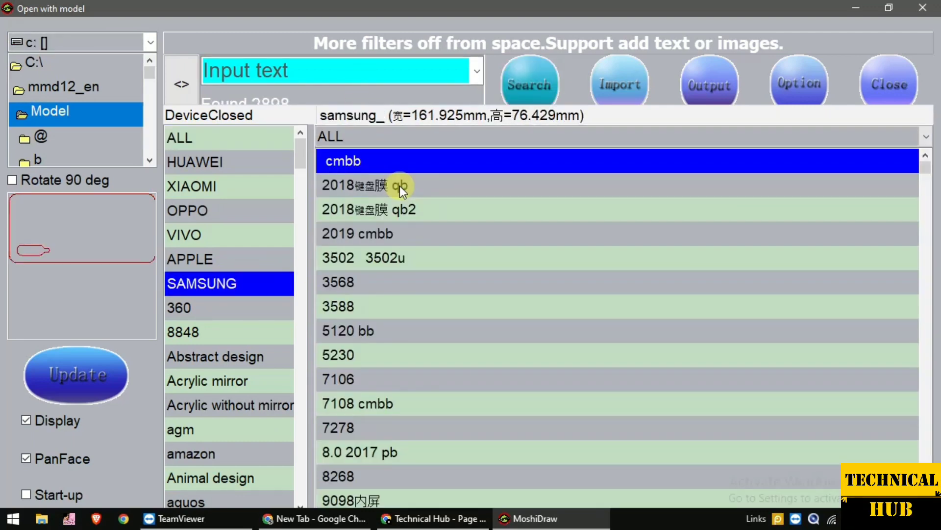
click(621, 87)
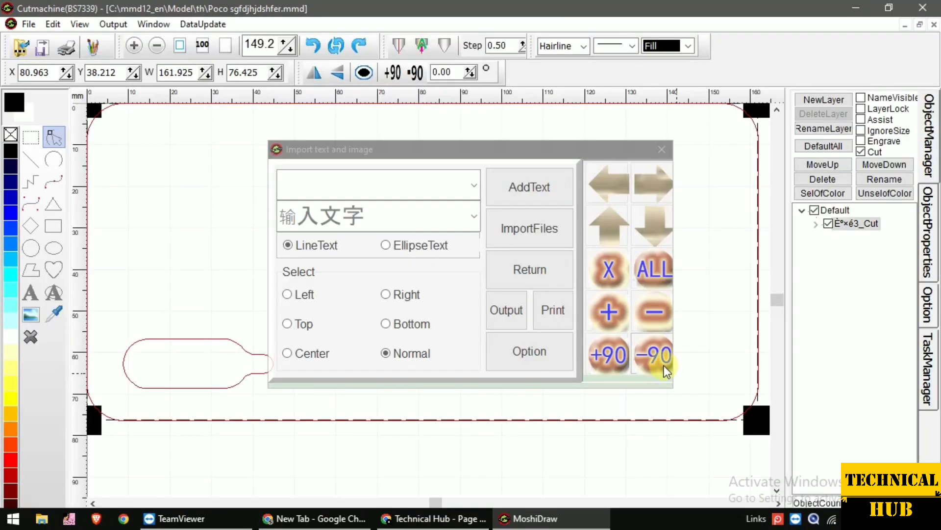
Rotate the imported phone model by -90 degrees and close the text and image import dialog
click(664, 366)
click(662, 149)
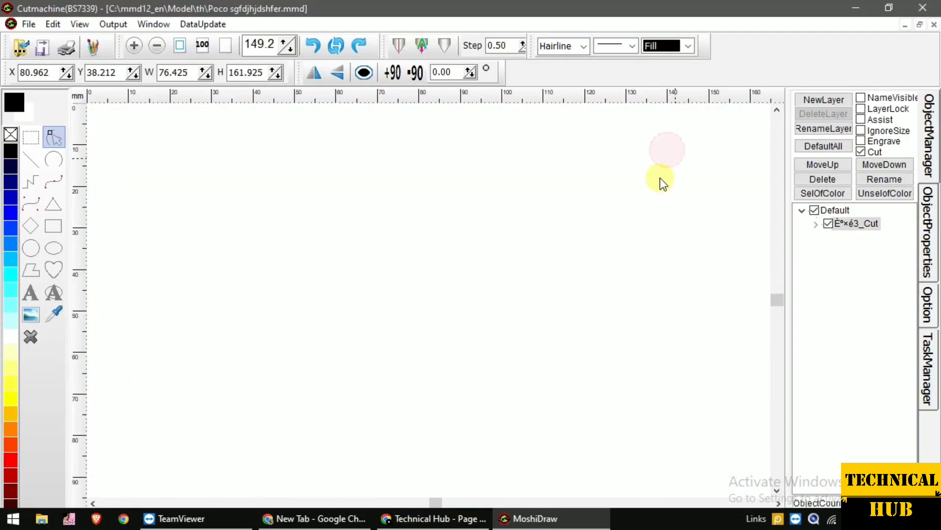
scroll(472, 216, down, 1)
scroll(471, 217, down, 1)
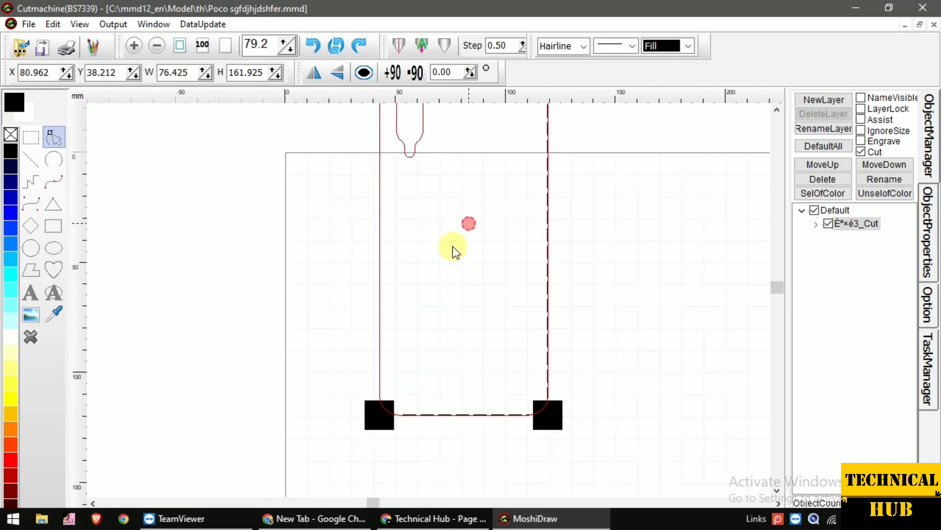
Move the phone model into the page's upper-left corner, at about X 39.5 and Y 82.6 mm
key(ctrl+v)
click(387, 319)
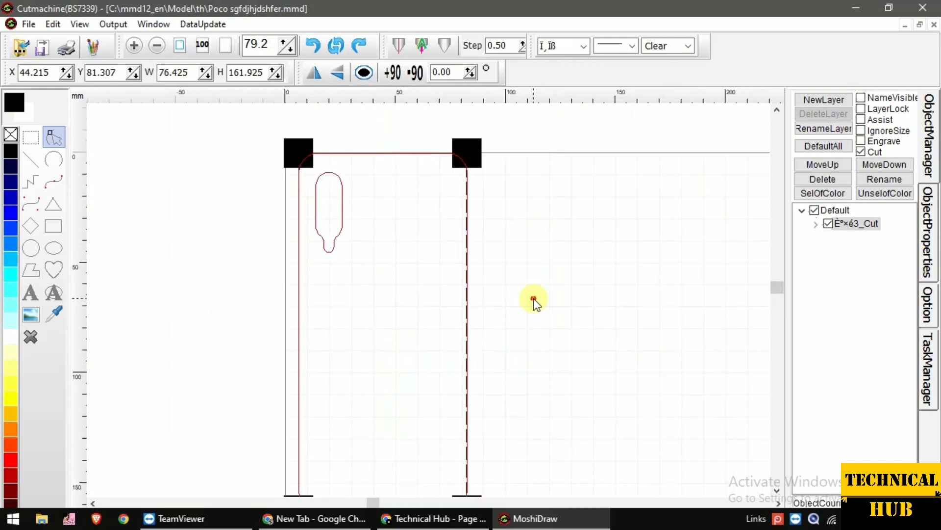
click(534, 298)
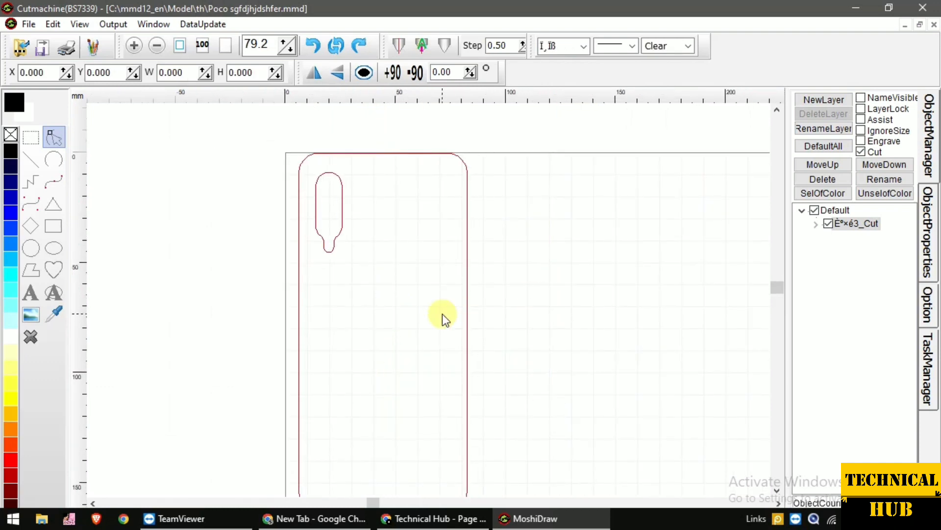
drag(442, 314, 431, 317)
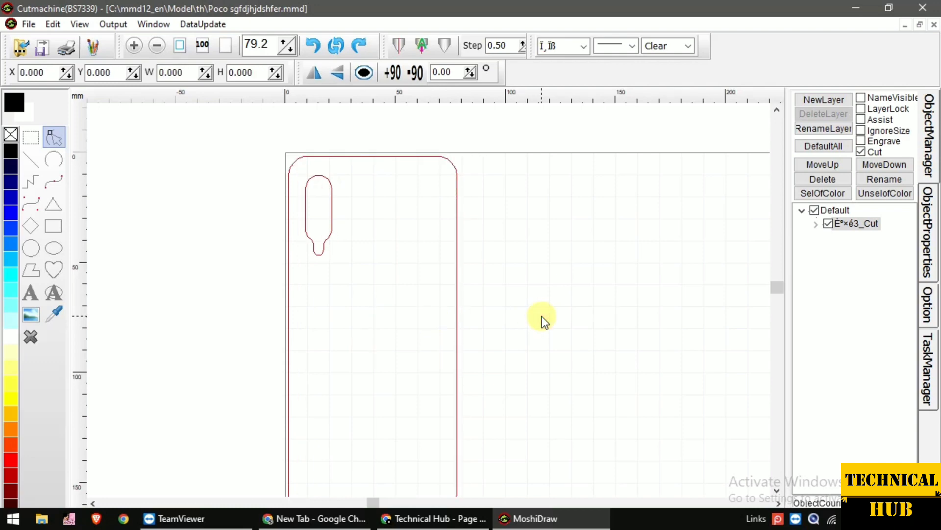
click(393, 336)
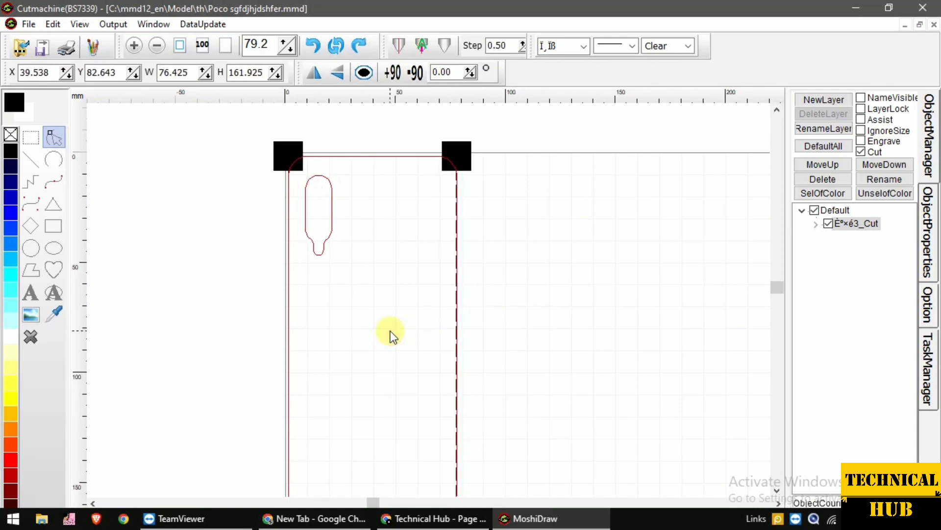
click(496, 321)
click(425, 325)
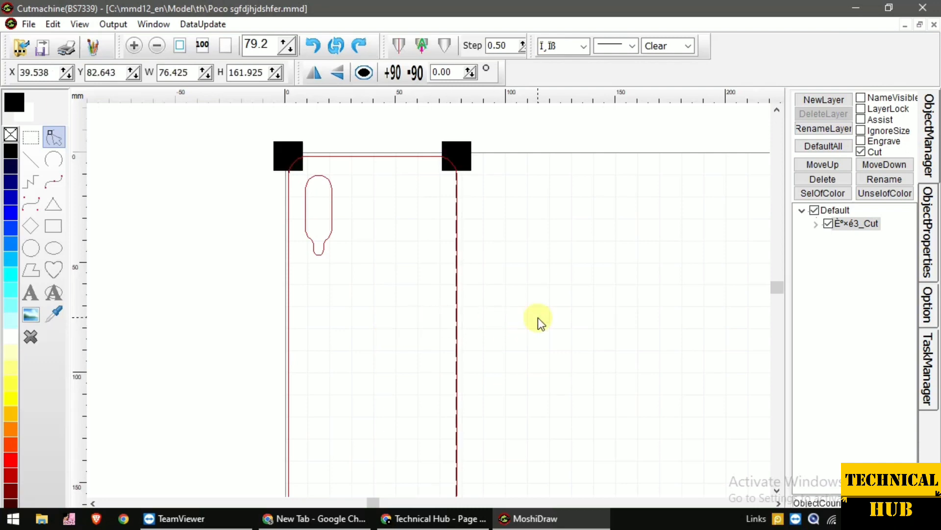
click(418, 305)
click(583, 274)
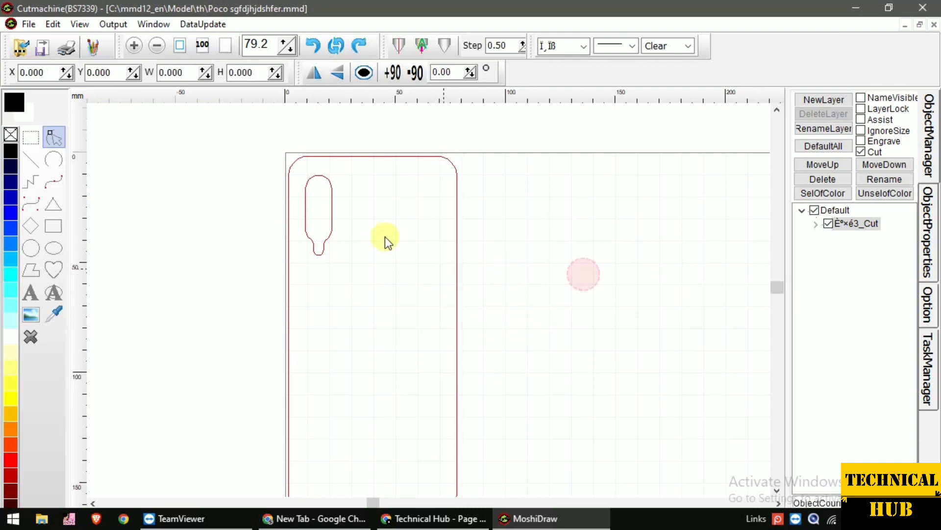
Remove the phone outline from the page and reopen the model library
click(385, 237)
key(Delete)
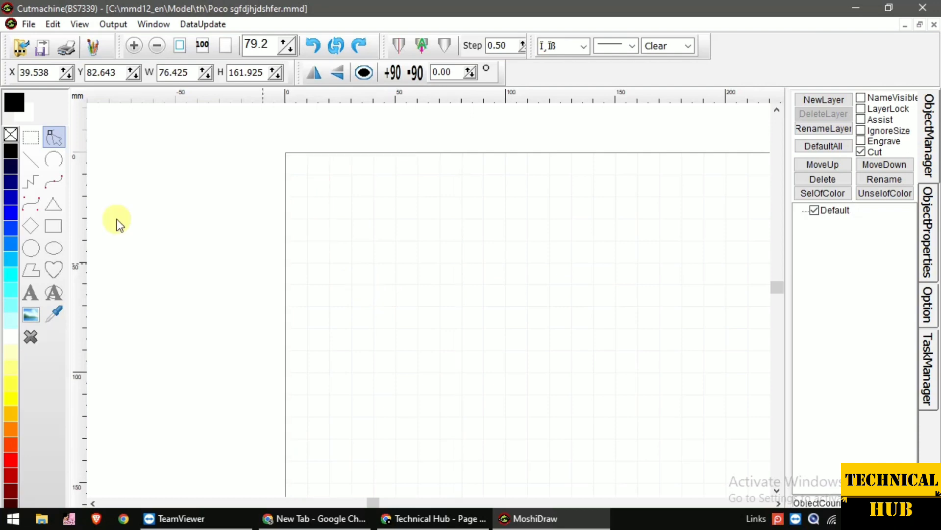
click(20, 45)
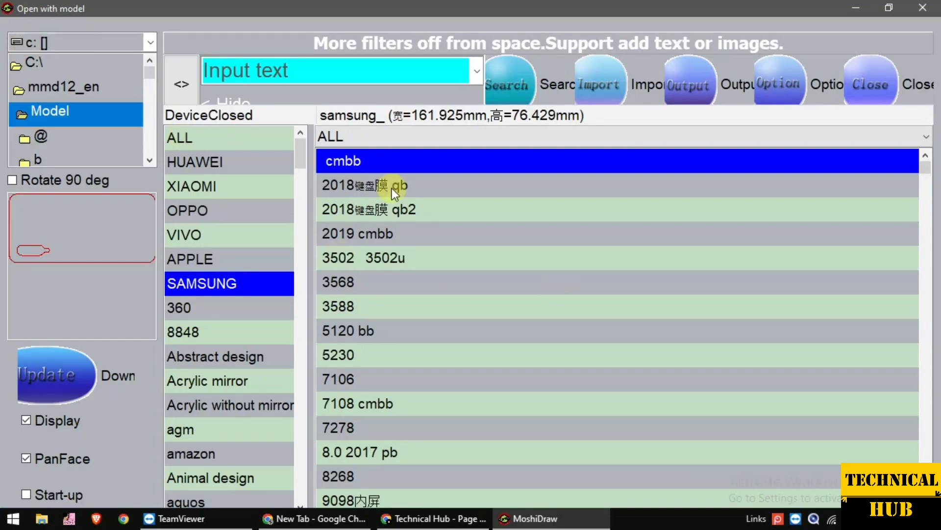
Browse the library's other design categories, including Canon, Candy box, Candle stand and Car stiker
scroll(387, 386, down, 4)
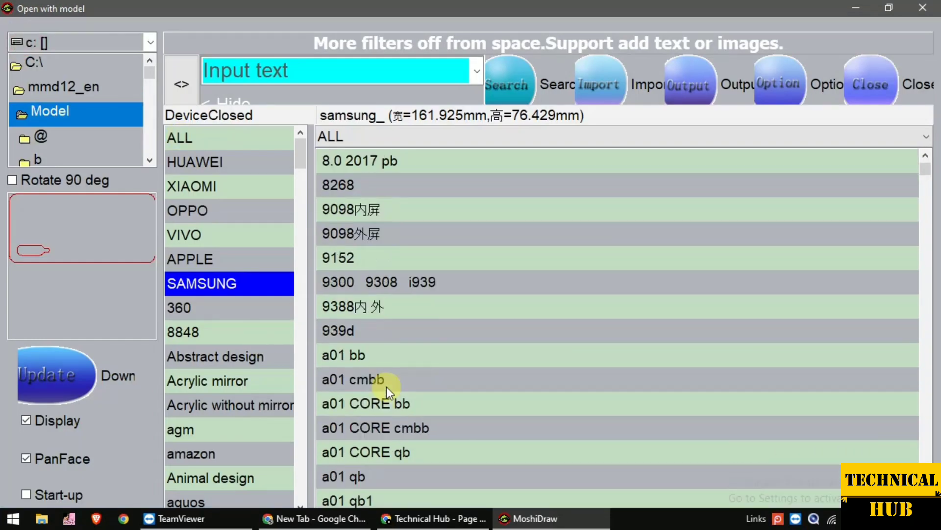
scroll(205, 411, down, 6)
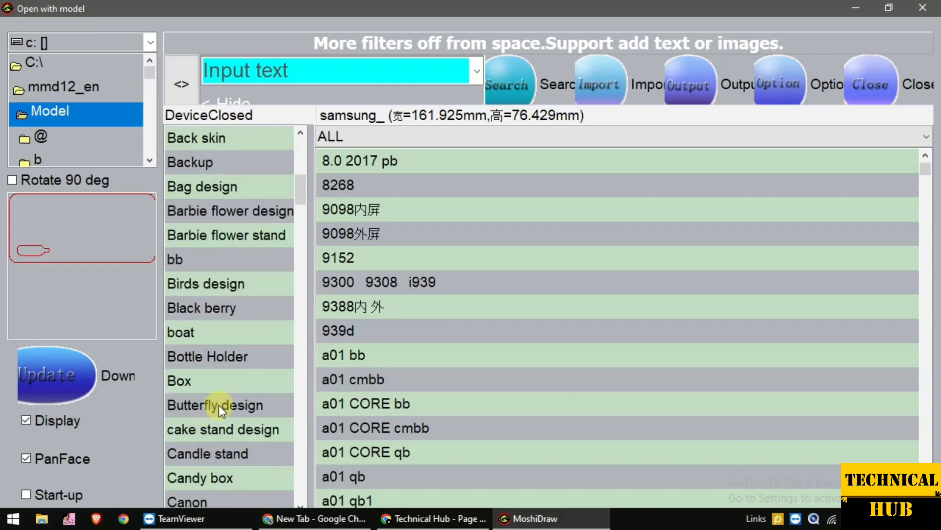
scroll(220, 402, down, 2)
click(230, 380)
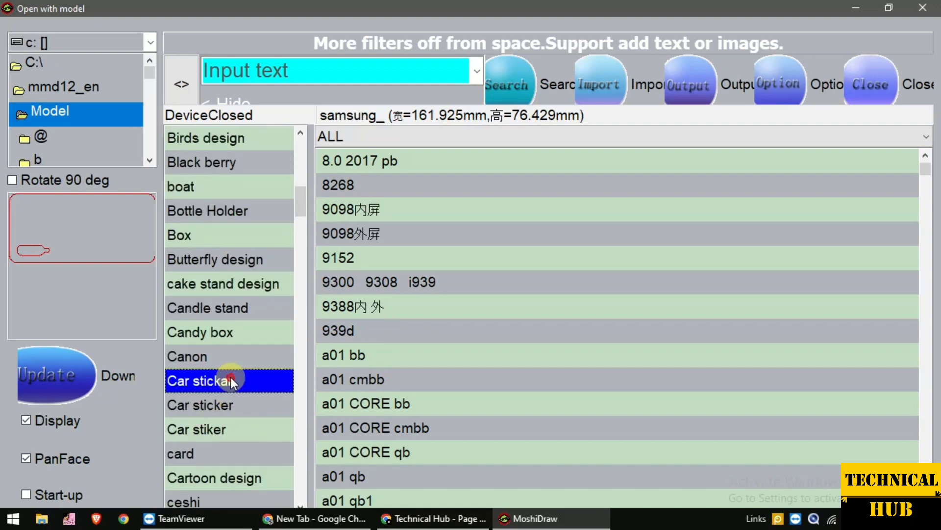
click(239, 359)
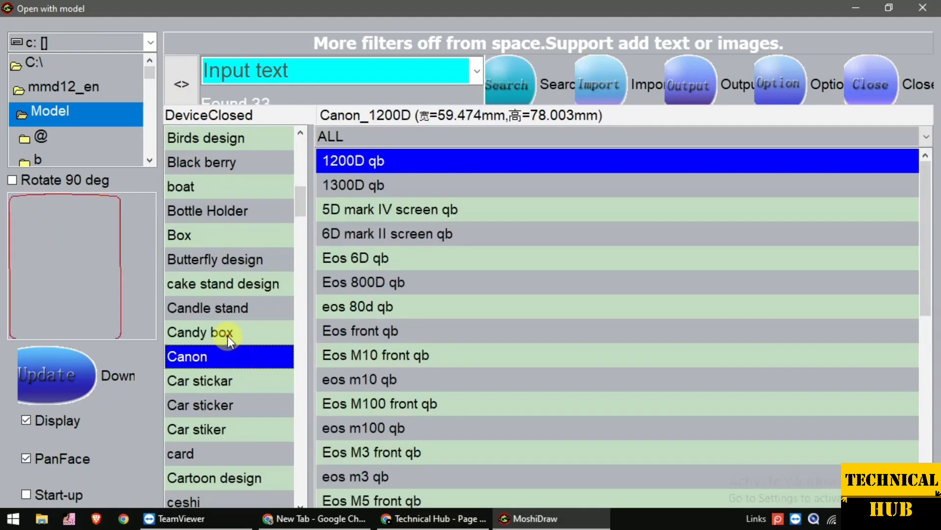
click(227, 334)
click(245, 313)
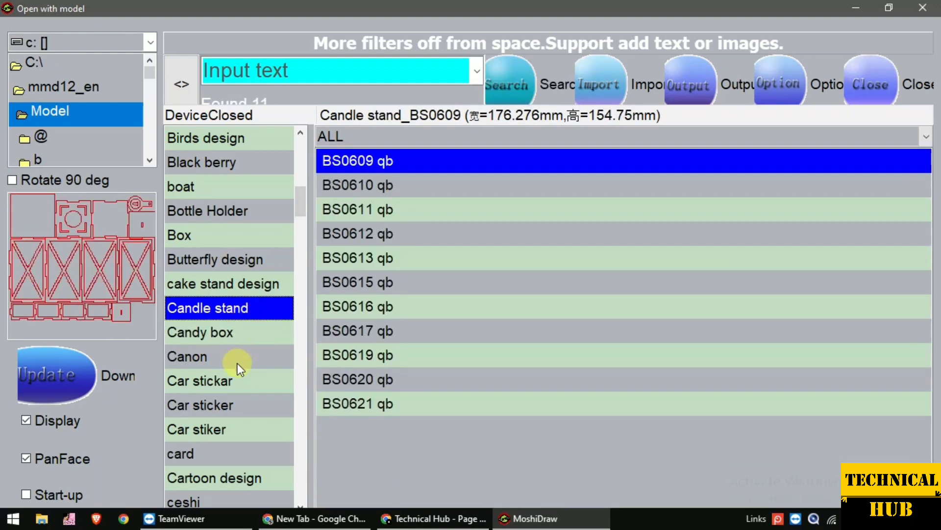
scroll(238, 363, down, 2)
click(245, 283)
Preview designs in the Car sticker category and import BS2229 bb
click(249, 260)
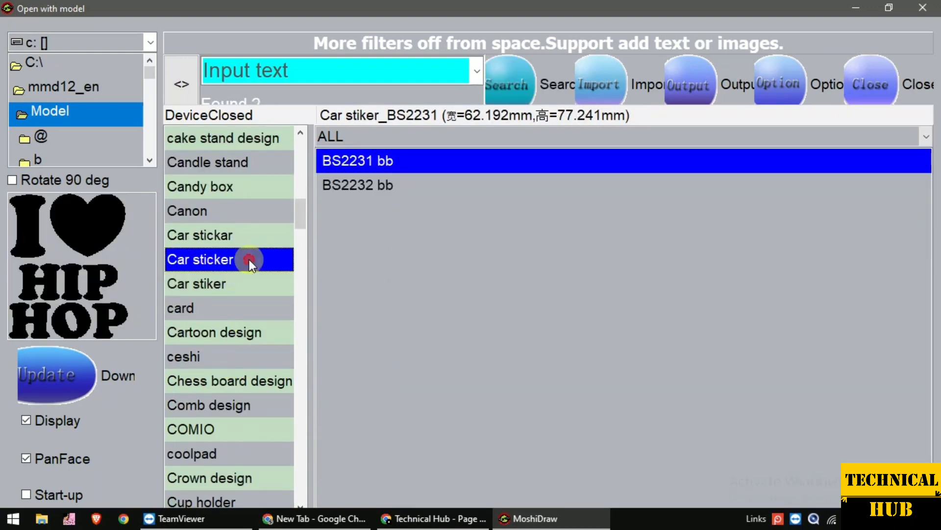
click(371, 208)
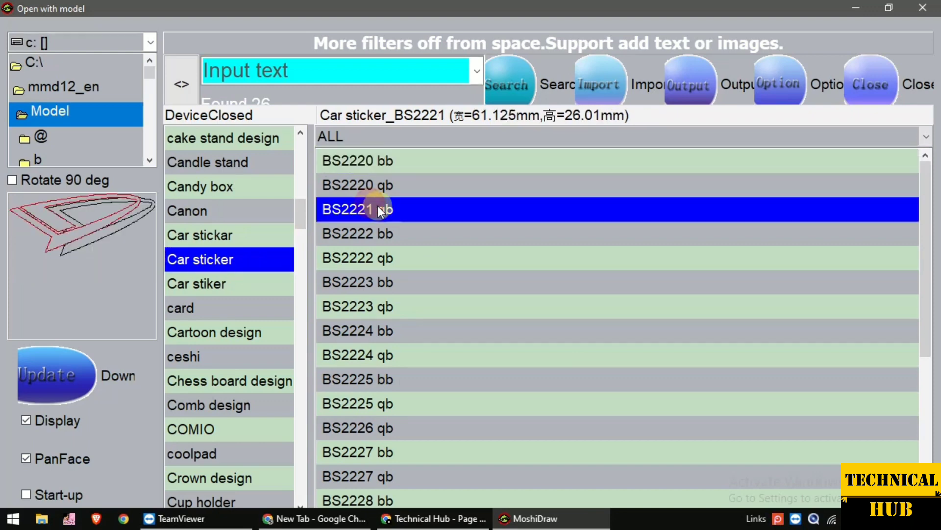
click(391, 193)
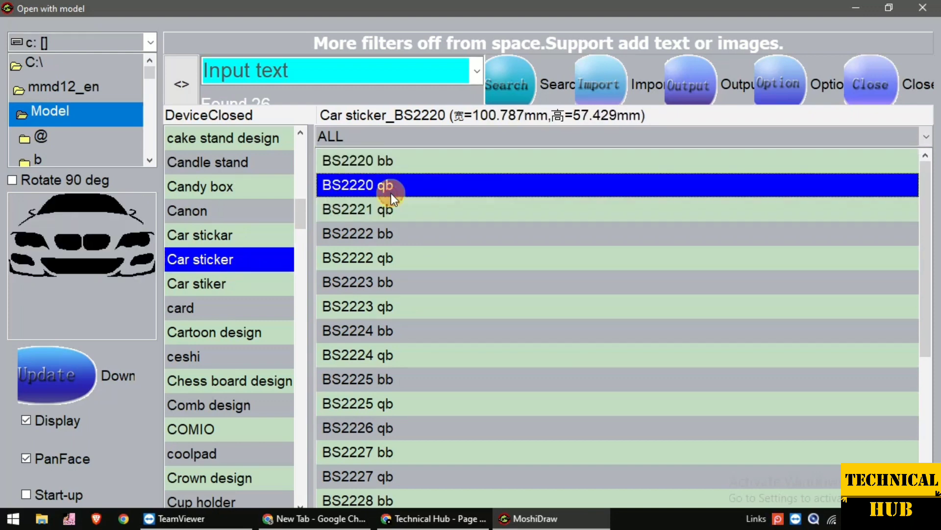
click(392, 279)
scroll(413, 301, down, 3)
click(405, 335)
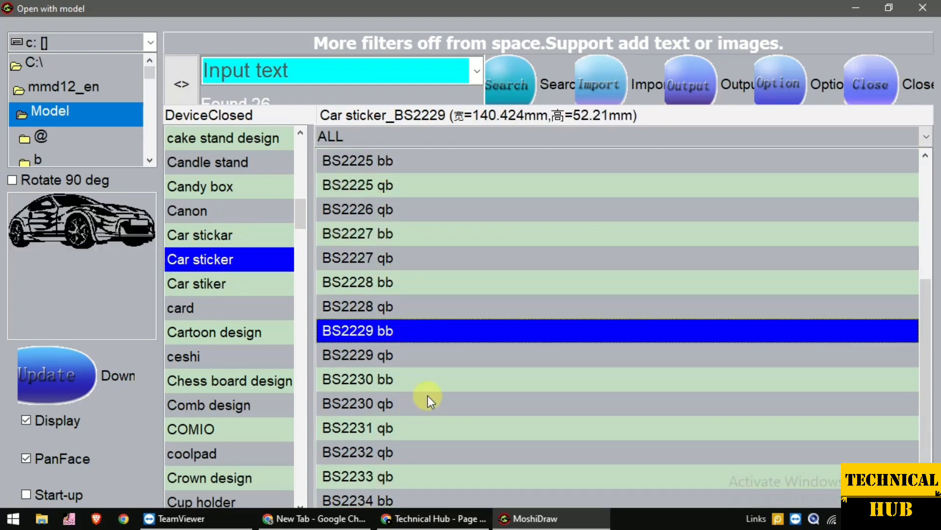
click(595, 82)
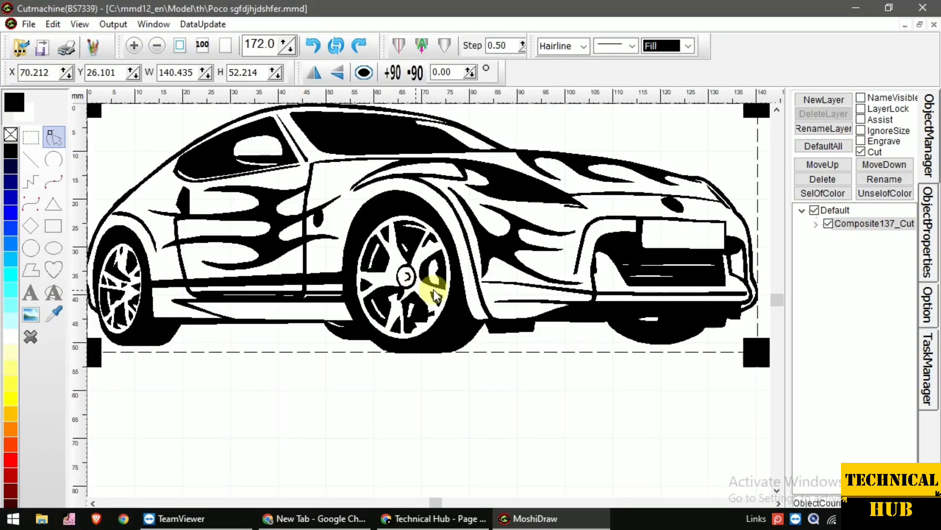
Move the imported car artwork to the page's upper-right area, at about X 241 and Y 44 mm
scroll(435, 295, down, 3)
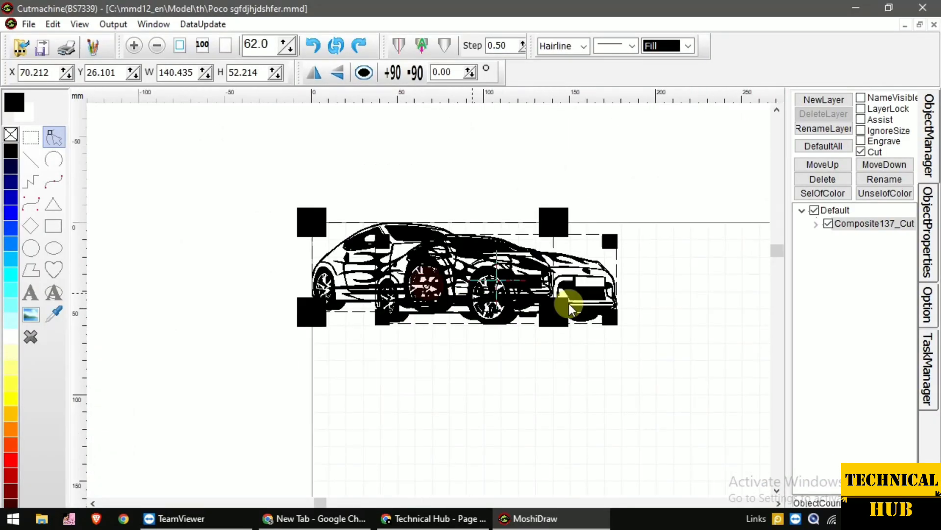
drag(569, 307, 699, 331)
click(479, 342)
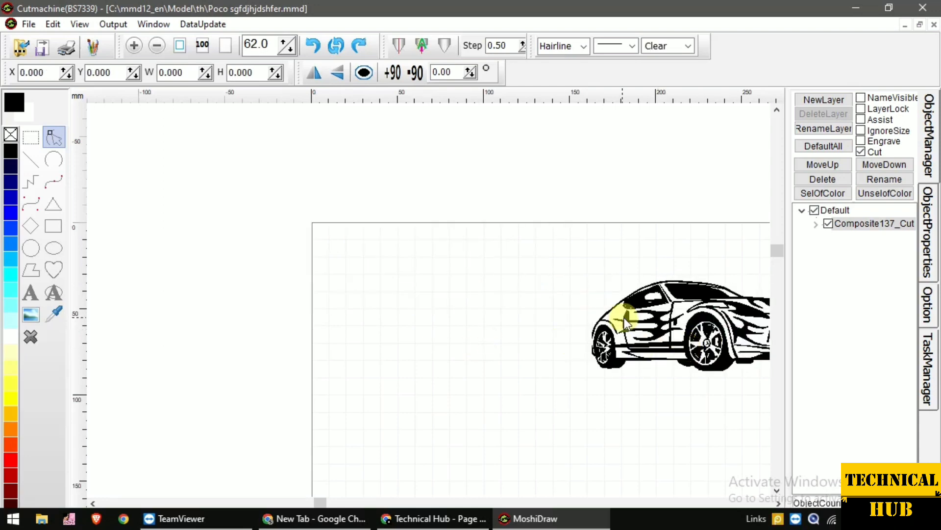
drag(626, 322, 681, 315)
click(559, 343)
scroll(505, 295, down, 1)
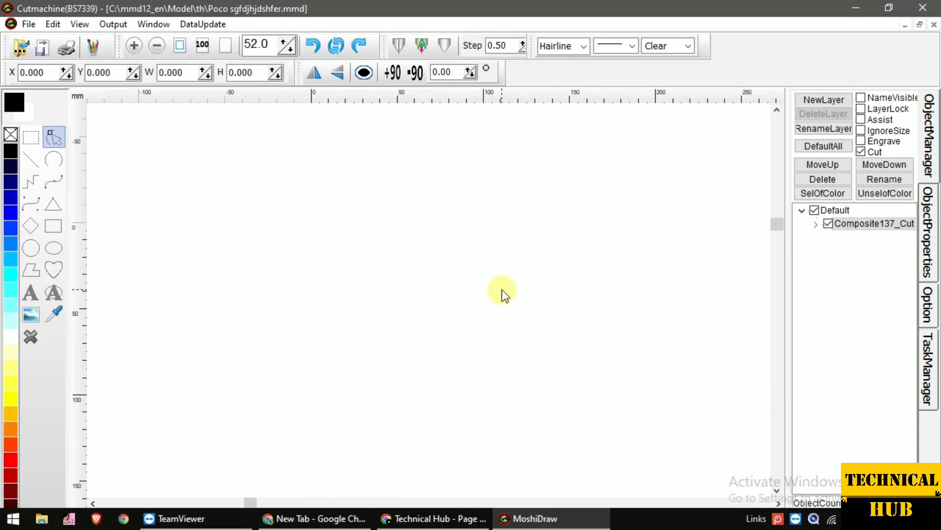
scroll(505, 294, down, 1)
drag(635, 315, 609, 289)
click(627, 355)
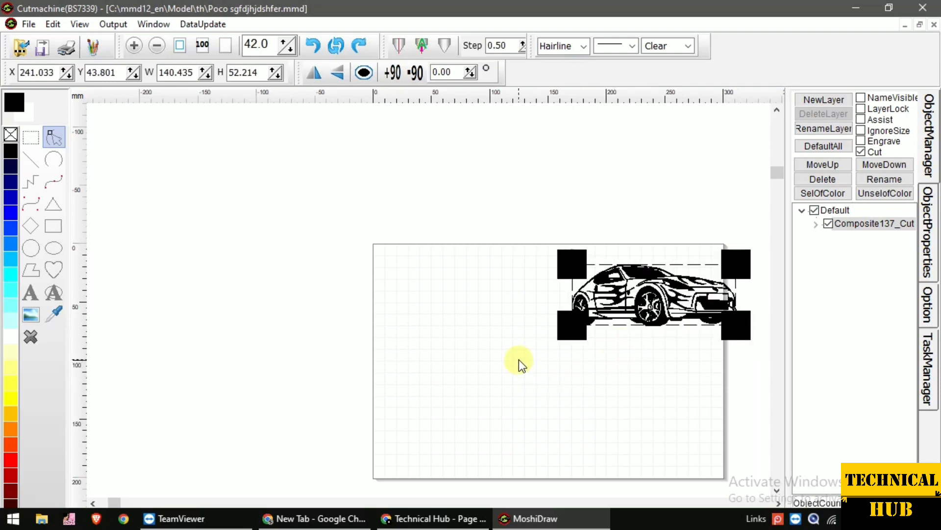
click(523, 338)
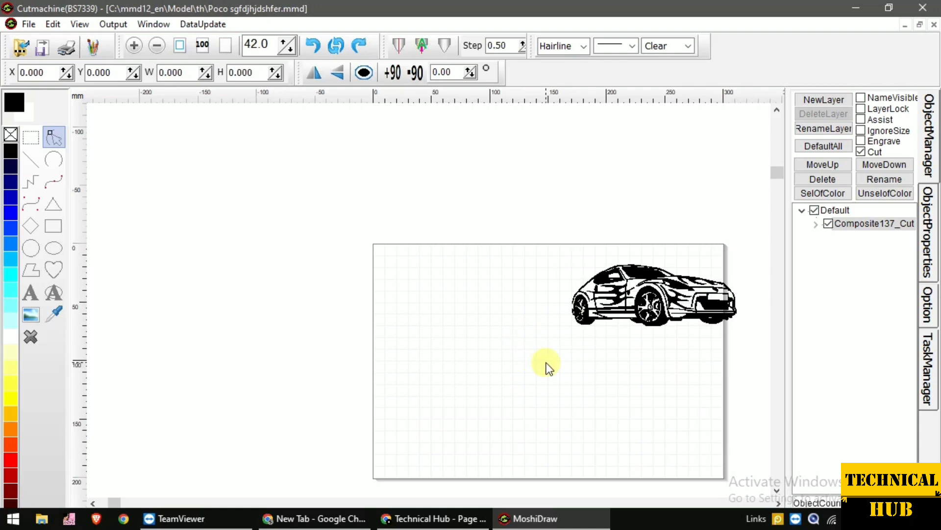
Paste the phone outline back onto the page and fit the car inside it at about 65 by 24 mm
key(ctrl+v)
click(623, 290)
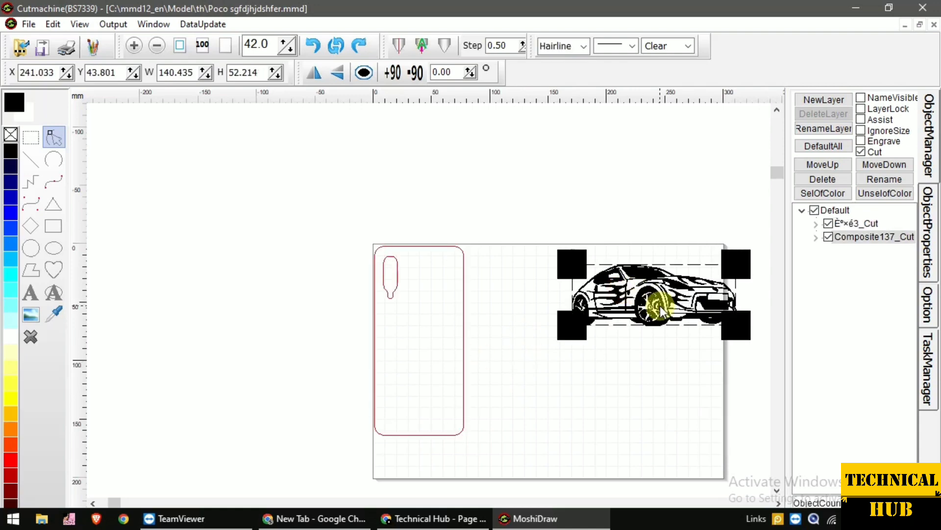
drag(663, 310, 480, 357)
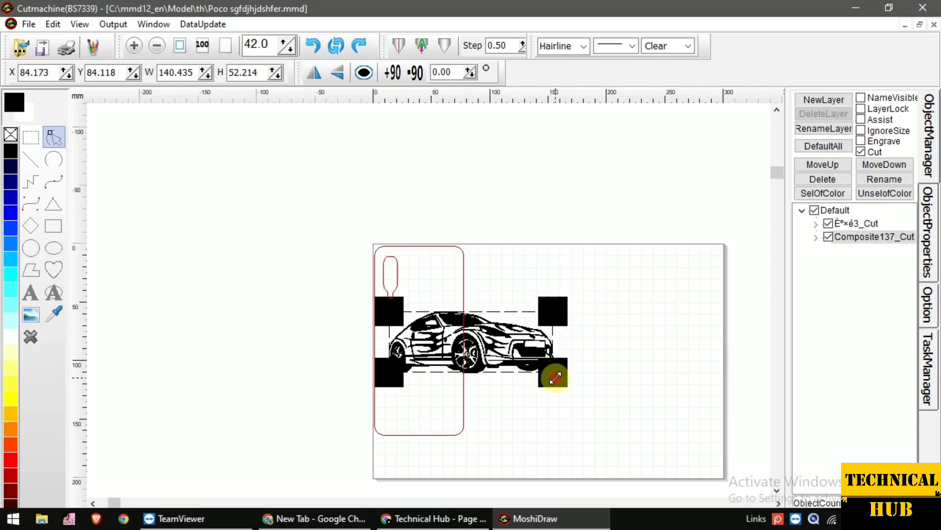
drag(555, 377, 421, 355)
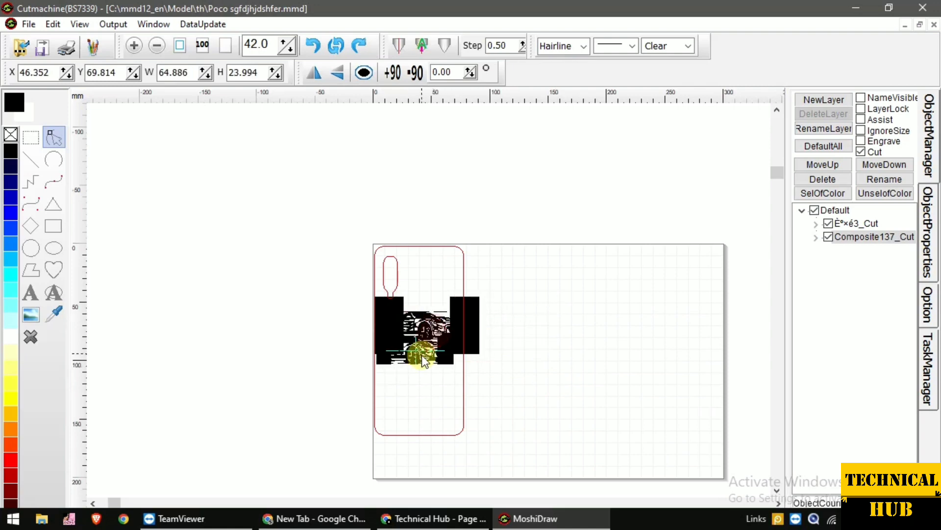
click(525, 352)
Position the phone outline around the car, then shift both together so they lie within the page
key(ctrl+a)
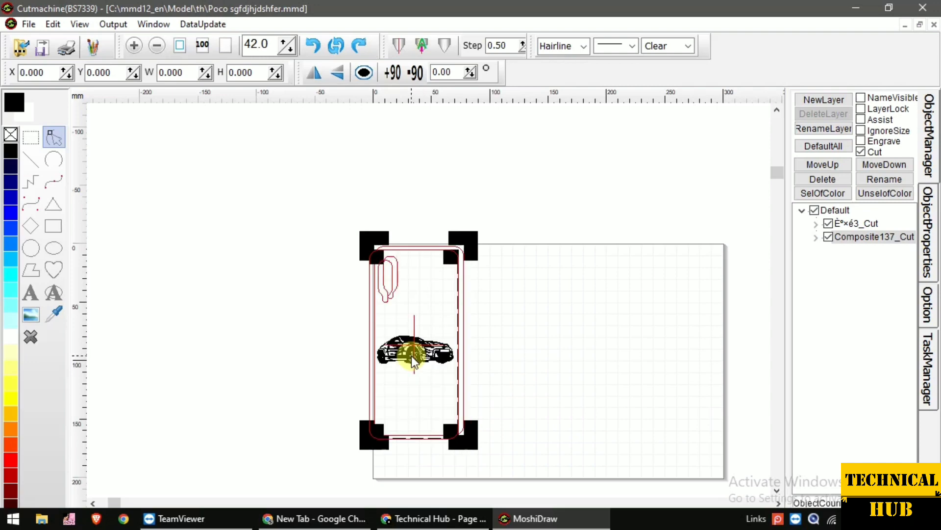
click(558, 355)
drag(339, 231, 499, 429)
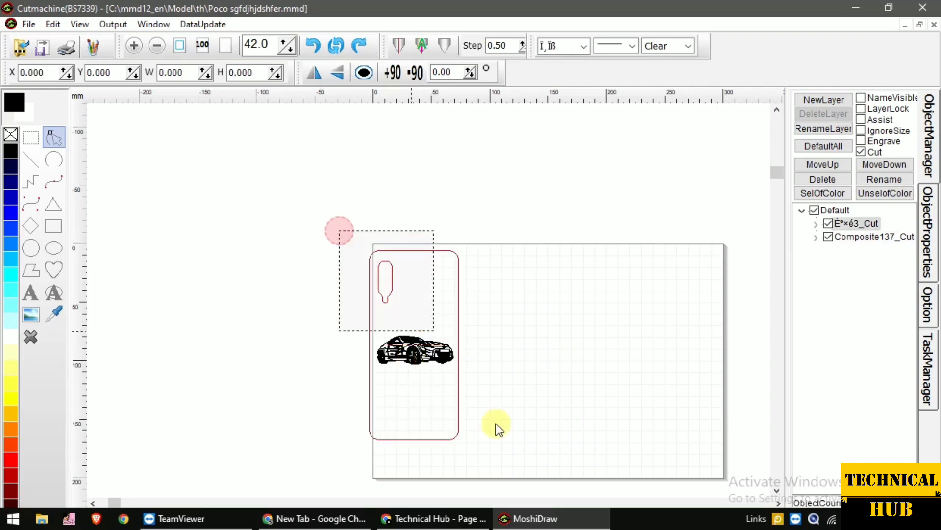
drag(412, 343, 426, 345)
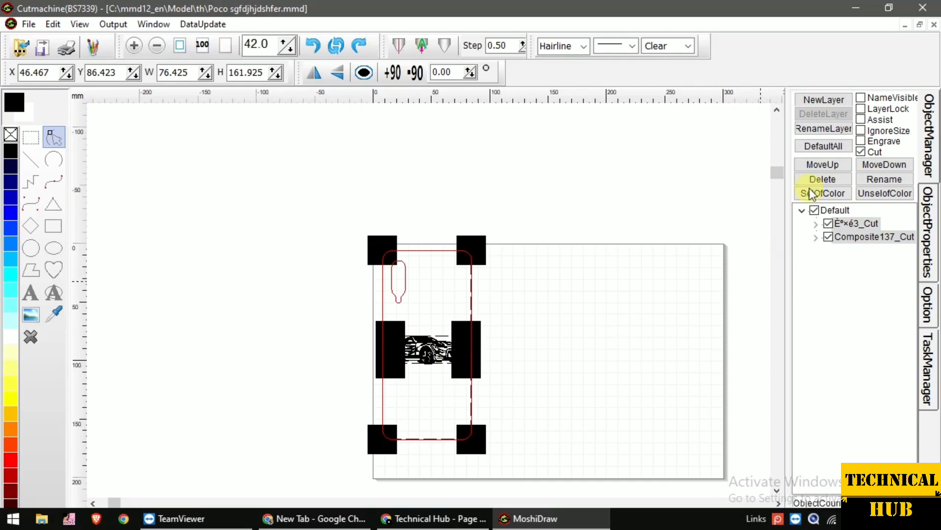
Switch only the car artwork from Cut to Engrave
click(861, 152)
click(742, 324)
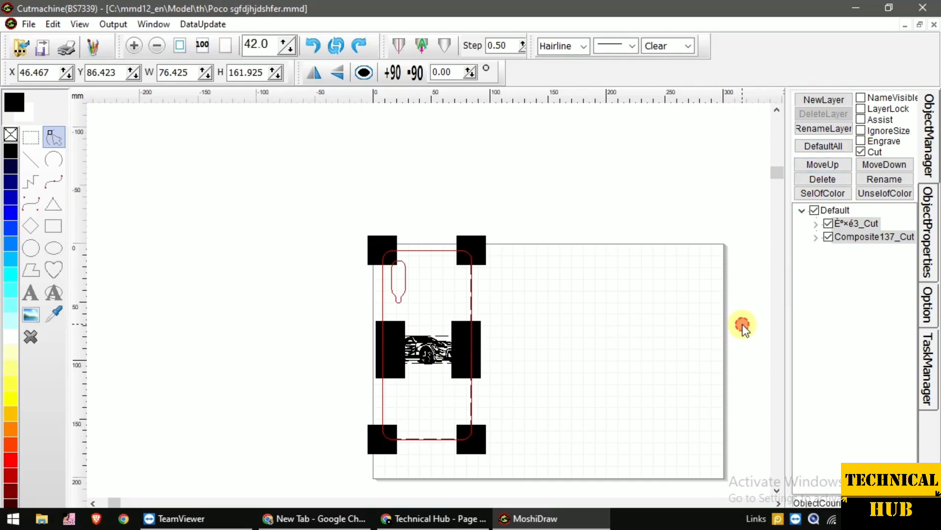
drag(330, 326, 552, 403)
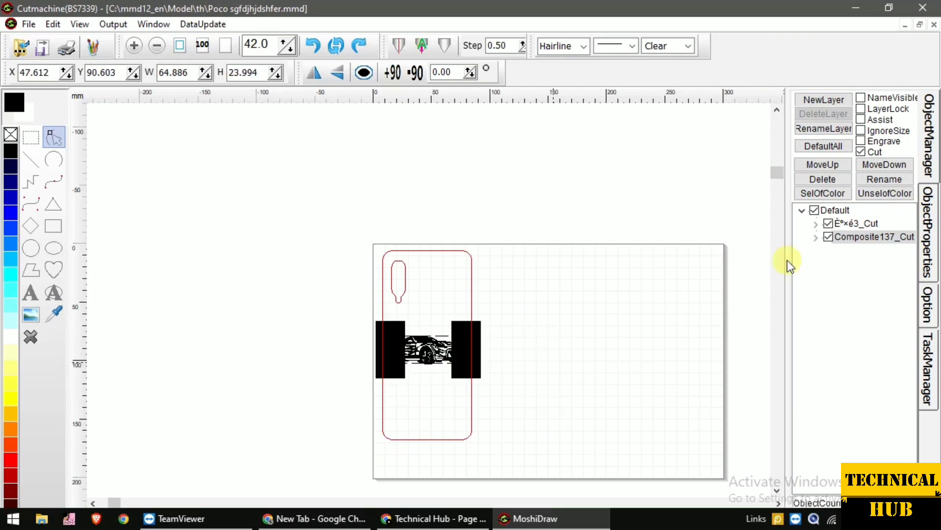
click(861, 143)
key(Return)
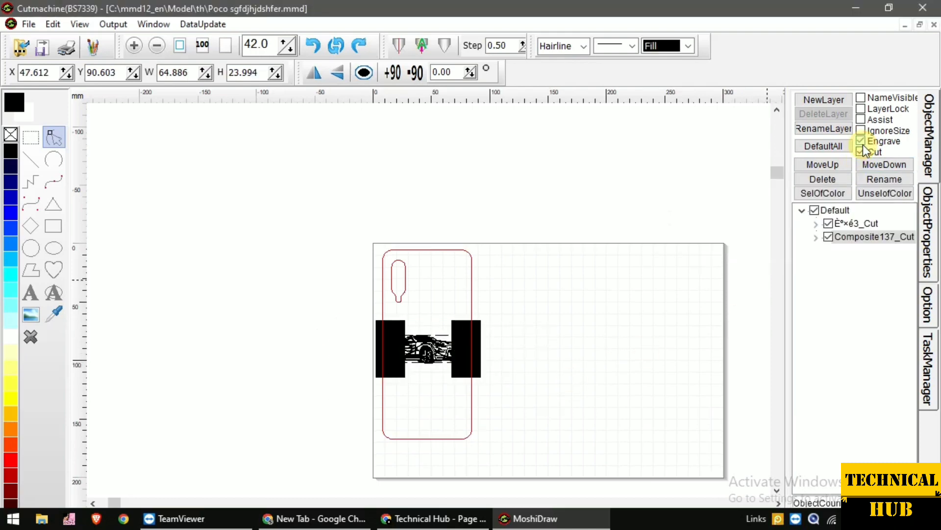
click(861, 152)
key(Return)
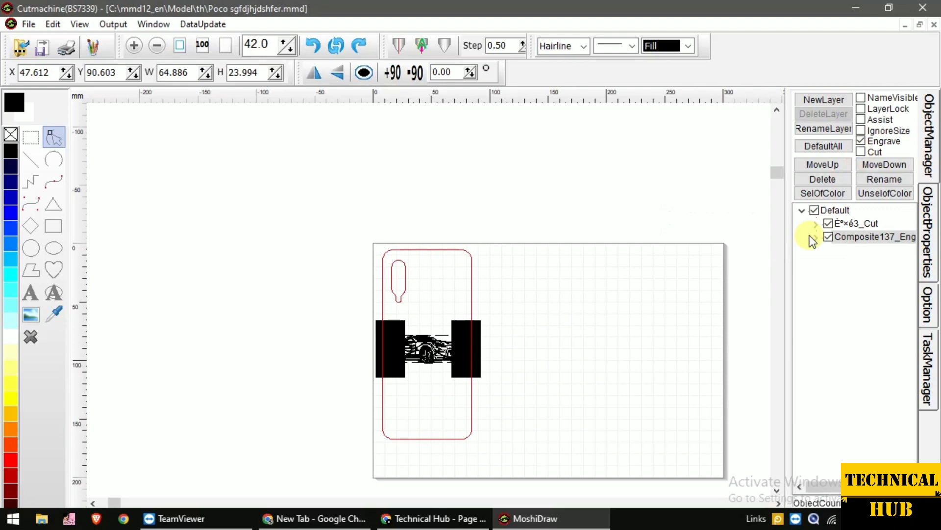
Mirror the phone outline and car artwork together horizontally, and check the output settings for the job
click(582, 325)
drag(355, 229, 567, 479)
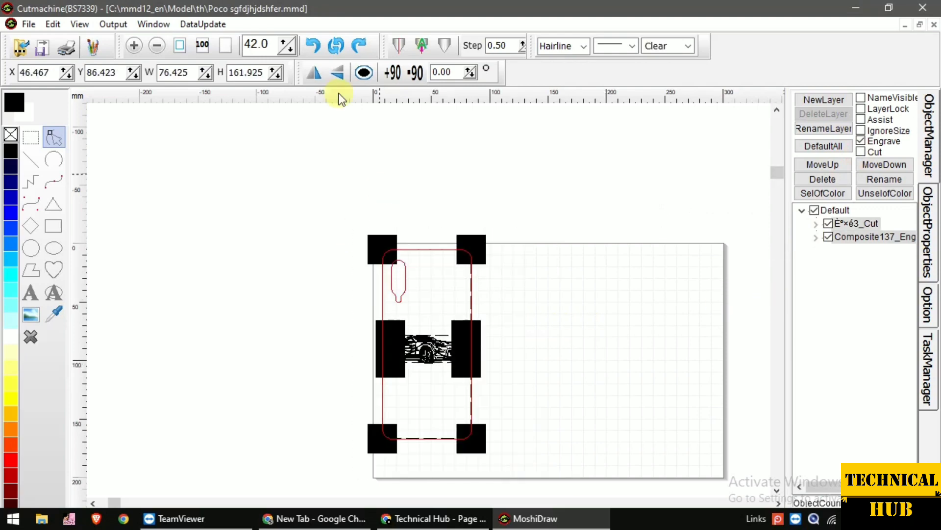
click(324, 77)
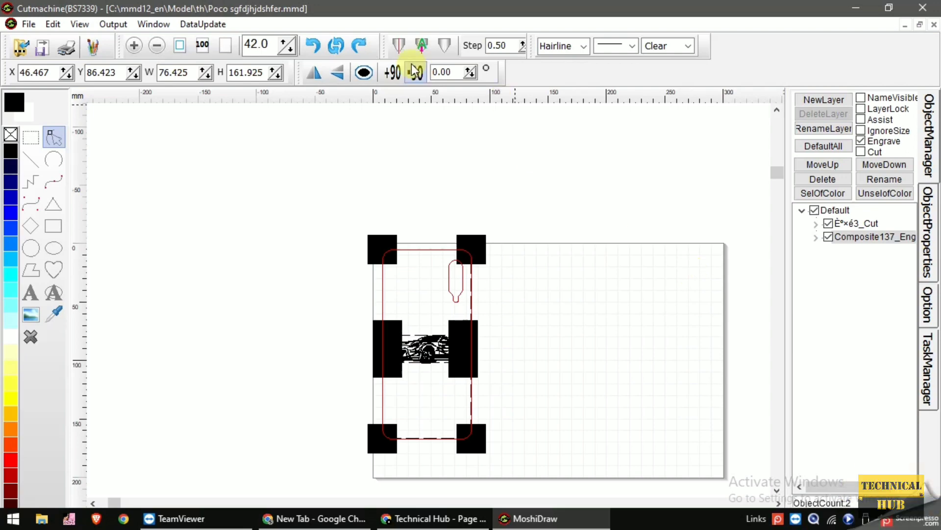
click(401, 48)
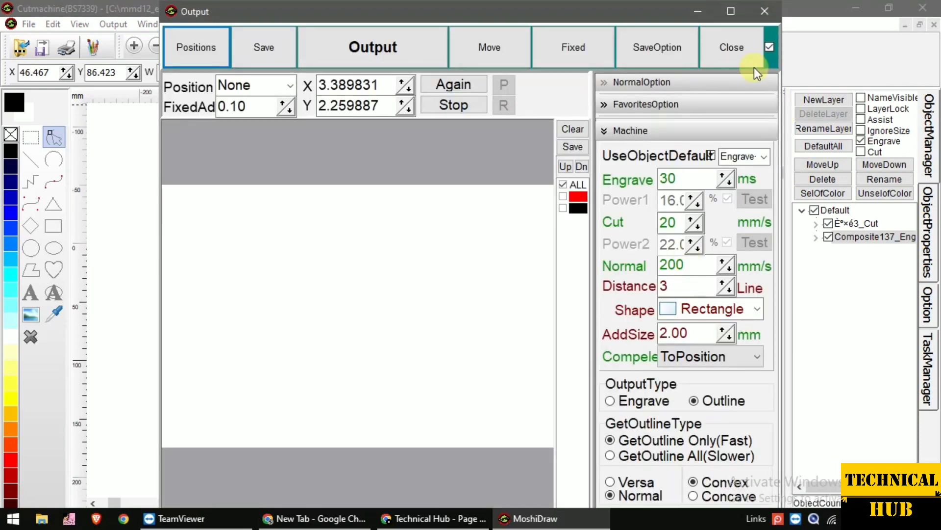
click(731, 48)
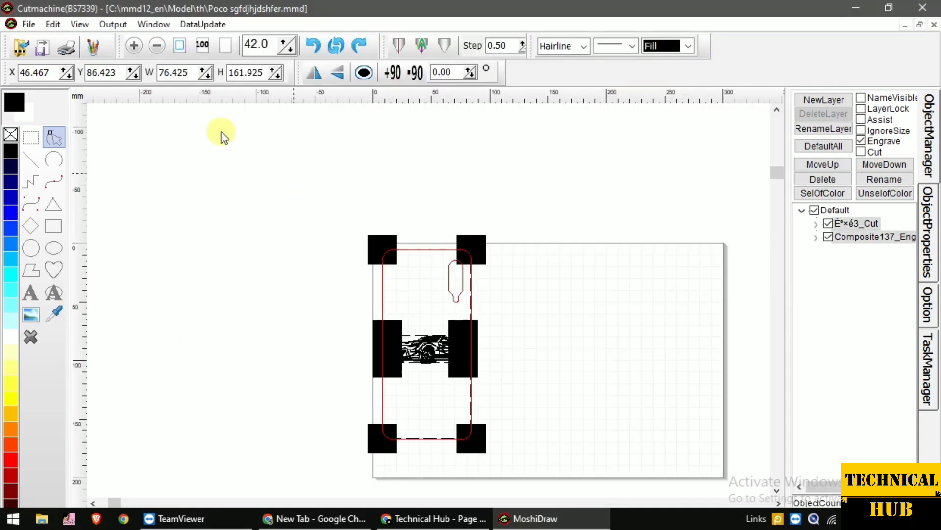
Start saving the combined design and choose the Downloads folder as the location
click(29, 25)
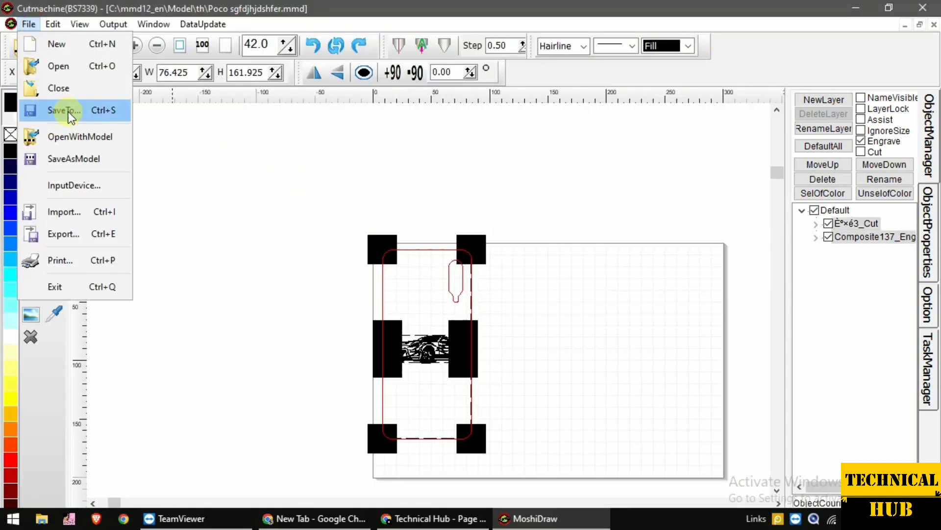
click(59, 109)
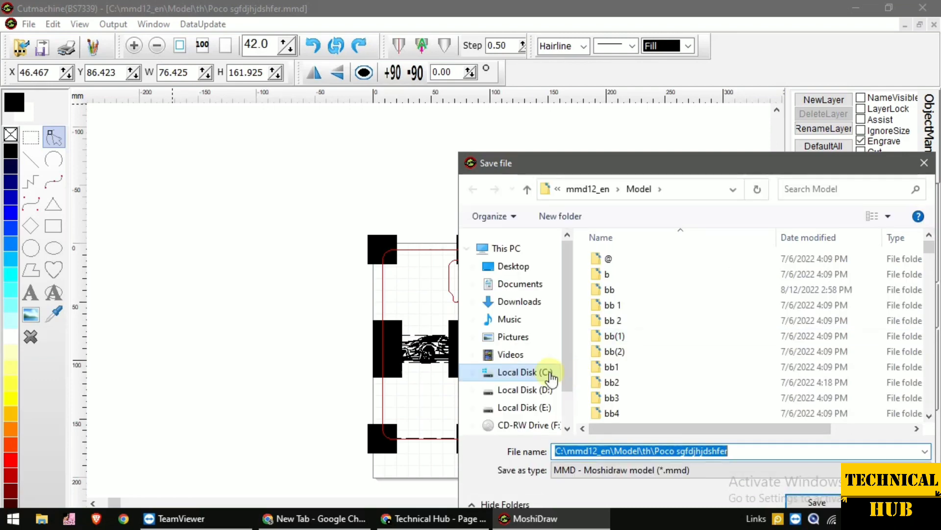
scroll(536, 406, down, 1)
click(535, 396)
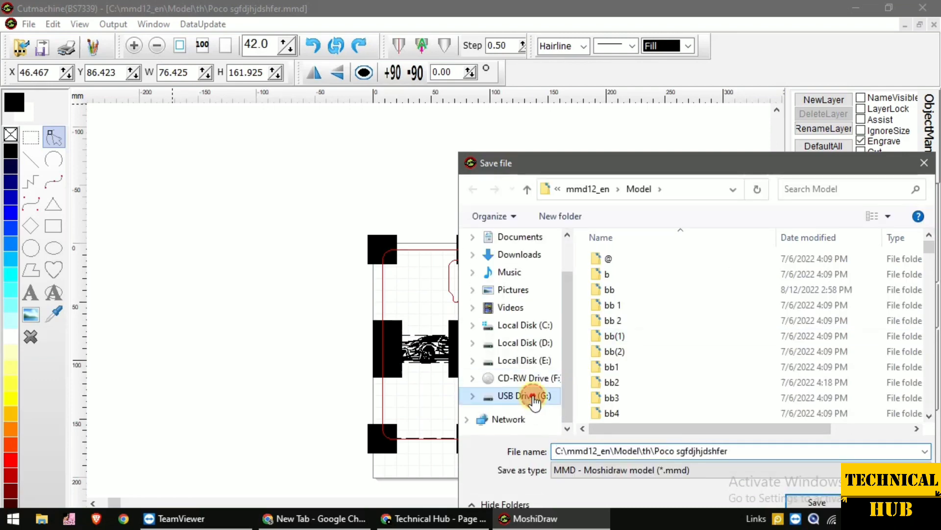
scroll(686, 357, down, 10)
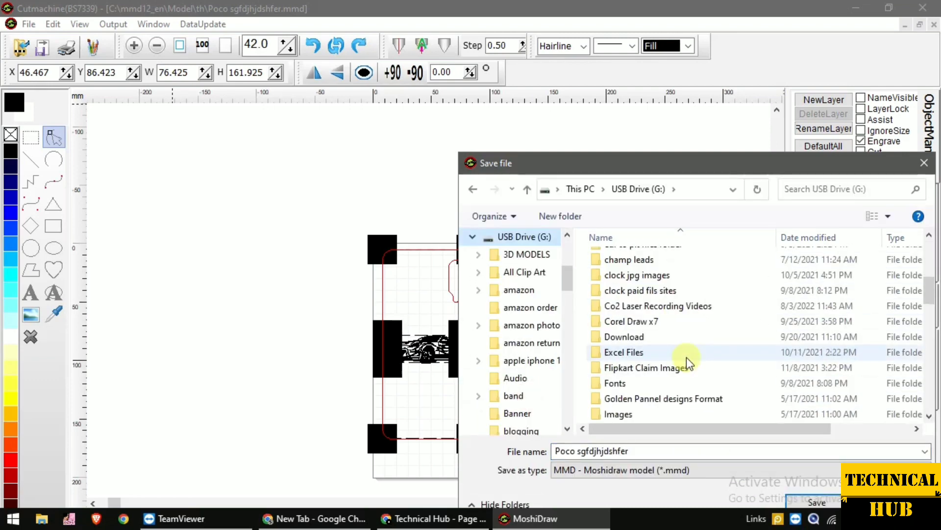
scroll(686, 351, down, 8)
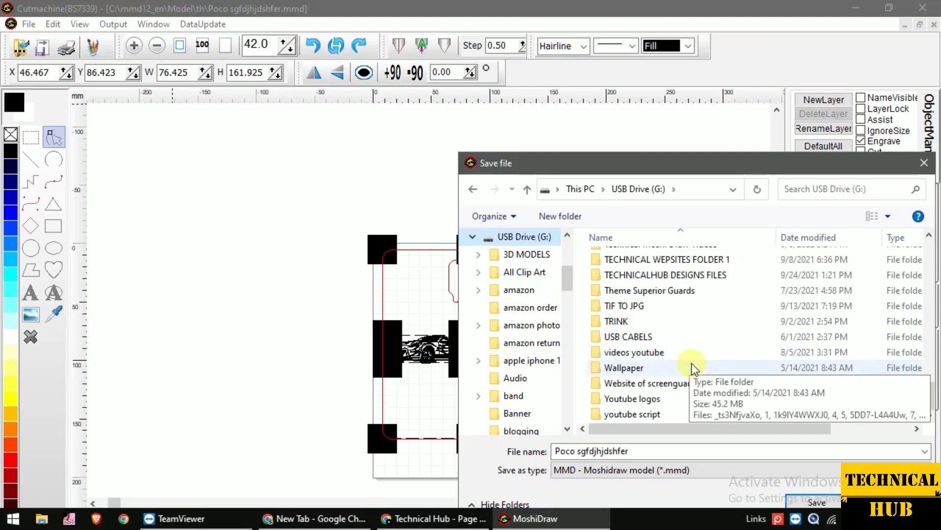
scroll(689, 363, up, 4)
scroll(690, 363, up, 7)
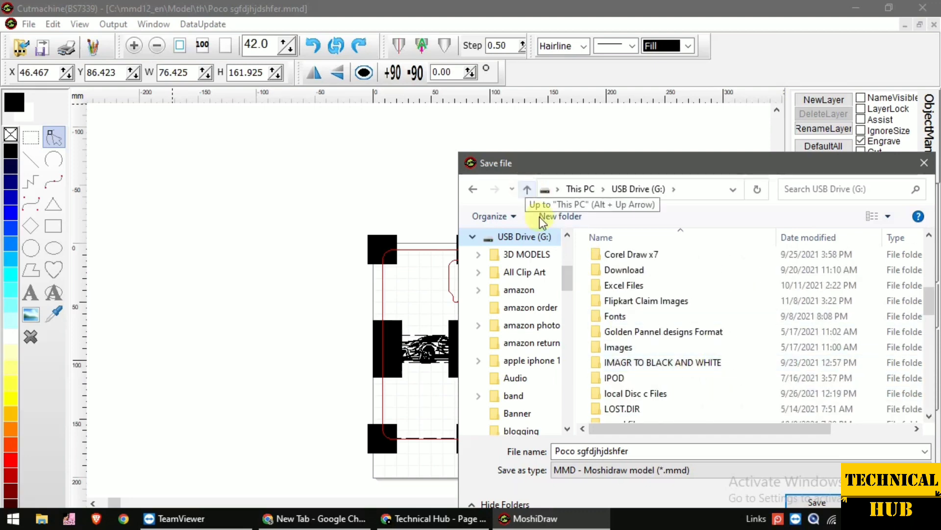
click(528, 190)
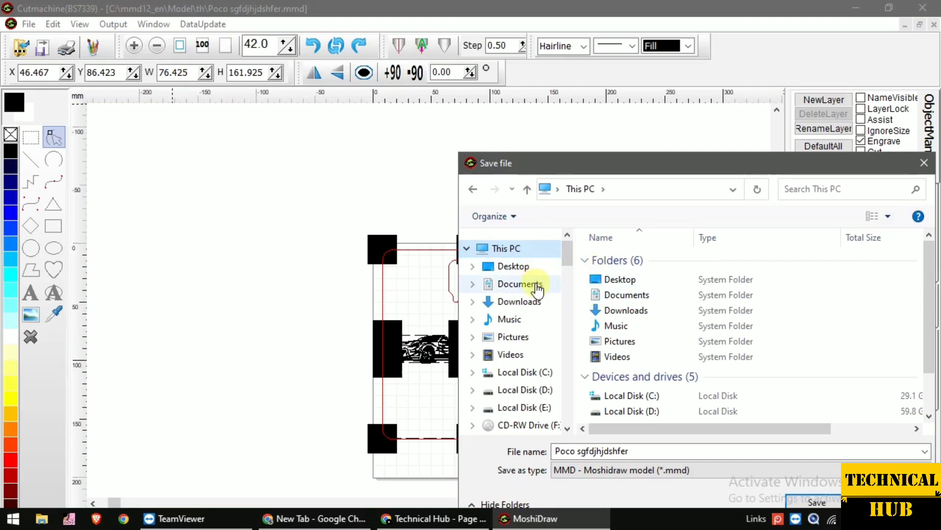
click(525, 301)
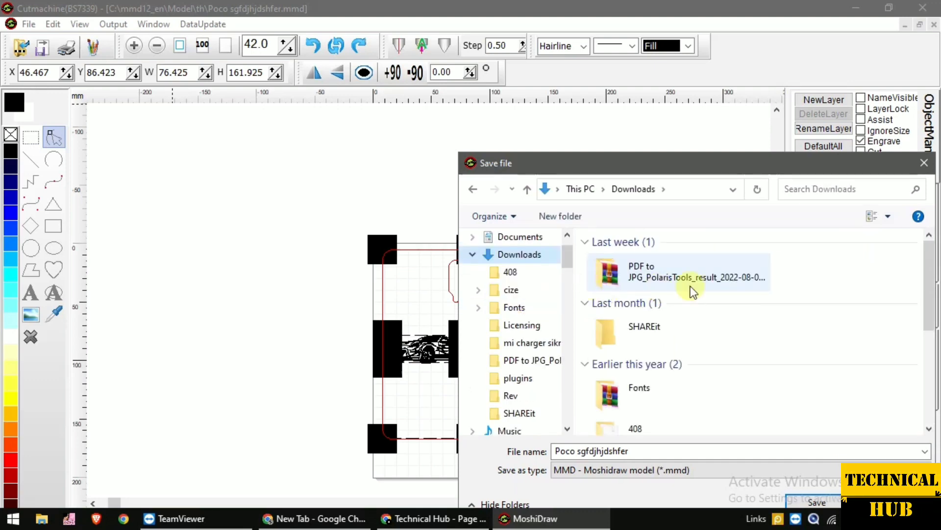
Create a folder named th inside Downloads and open it as the save location
click(561, 215)
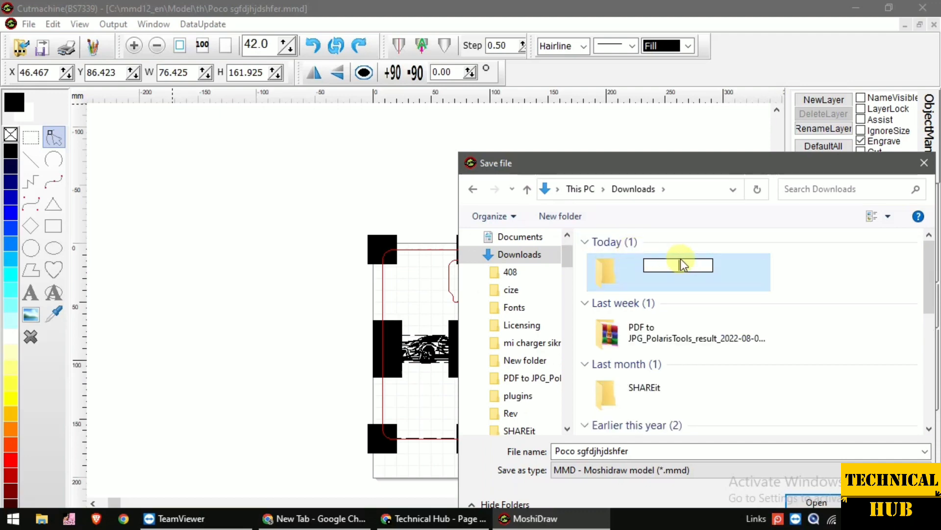
text(th)
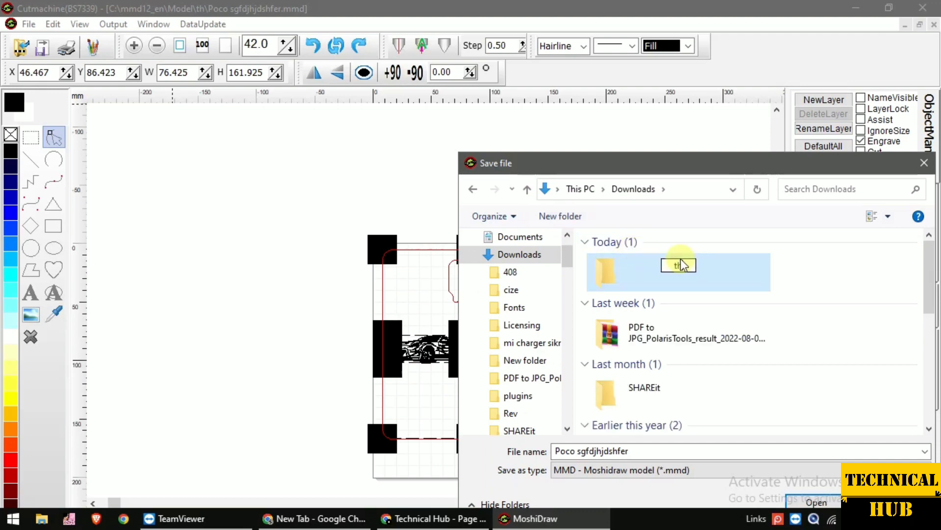
click(710, 268)
double_click(709, 267)
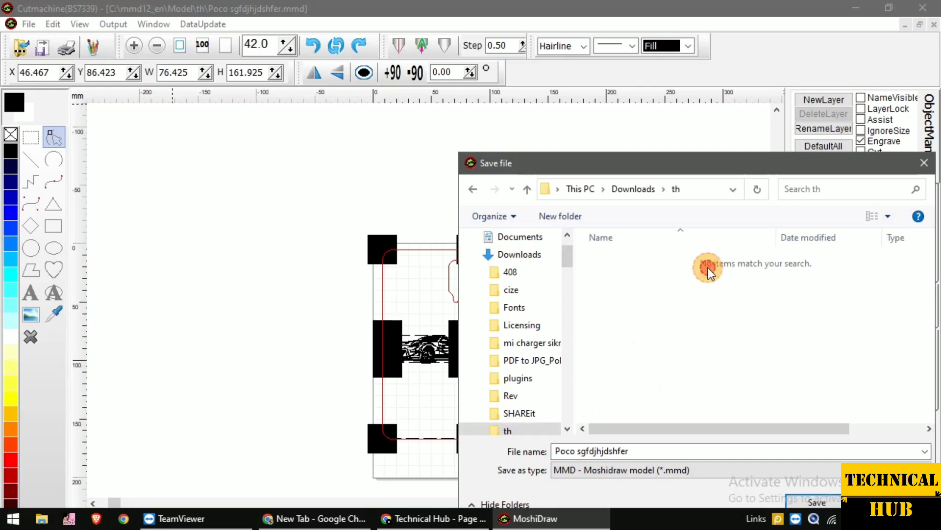
Save the design in the th folder as Samsung in the MMD model format
click(645, 451)
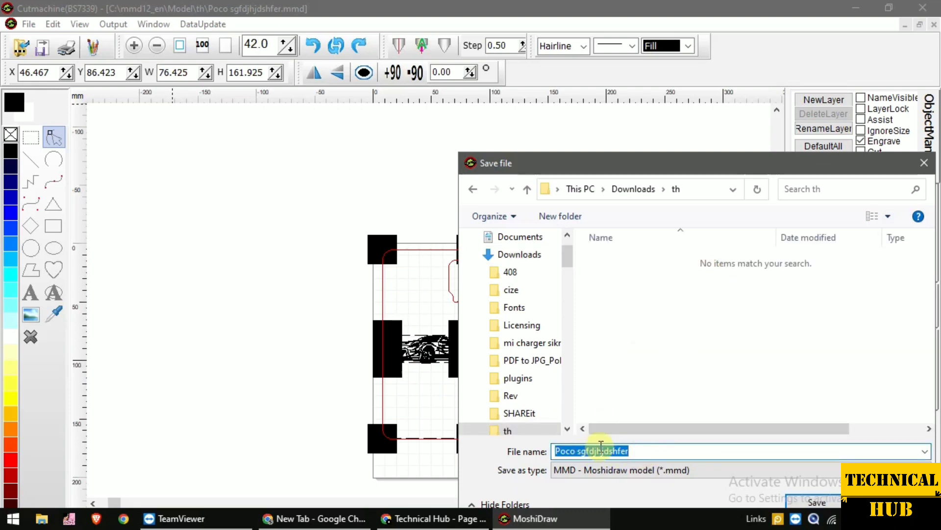
key(BackSpace)
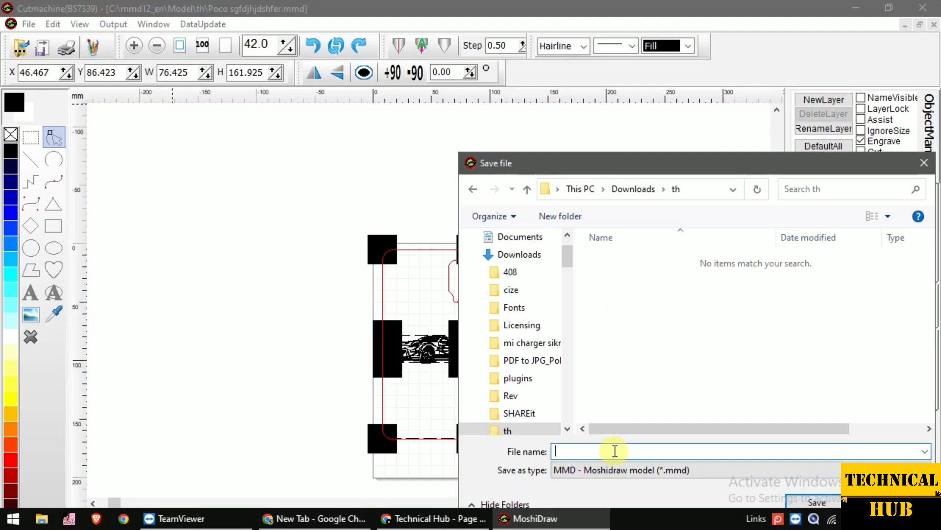
text(Sasmung)
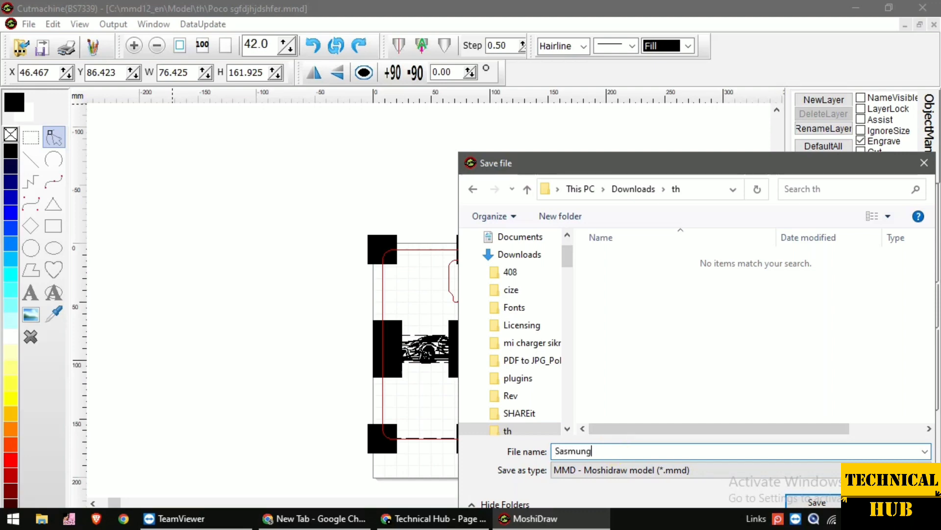
key(BackSpace)
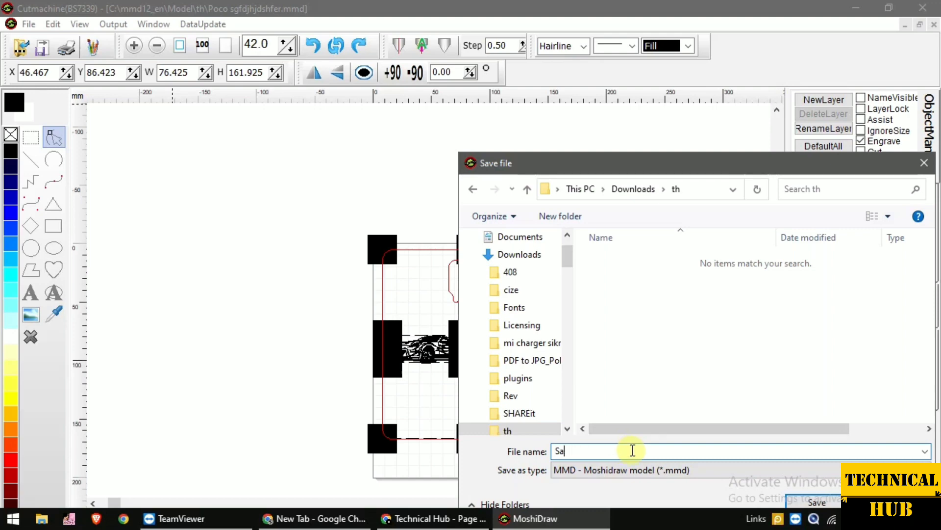
text(sms)
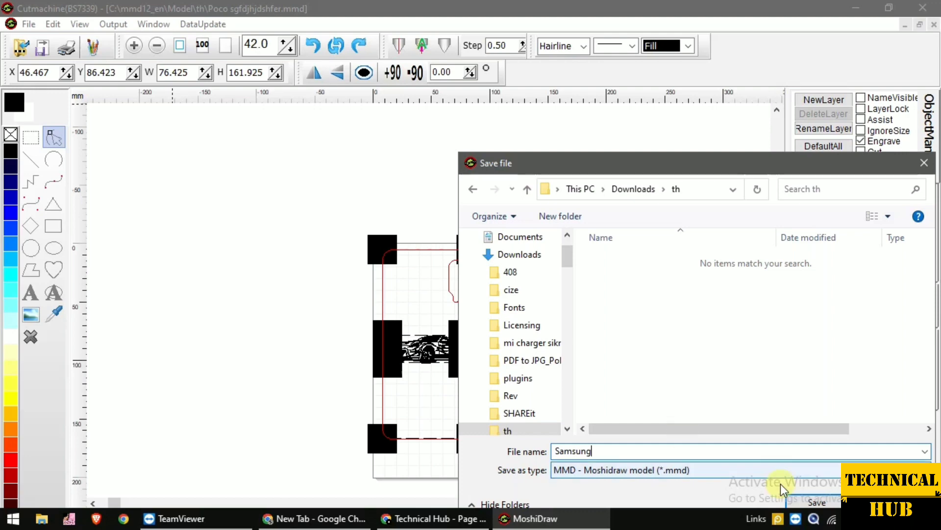
click(797, 502)
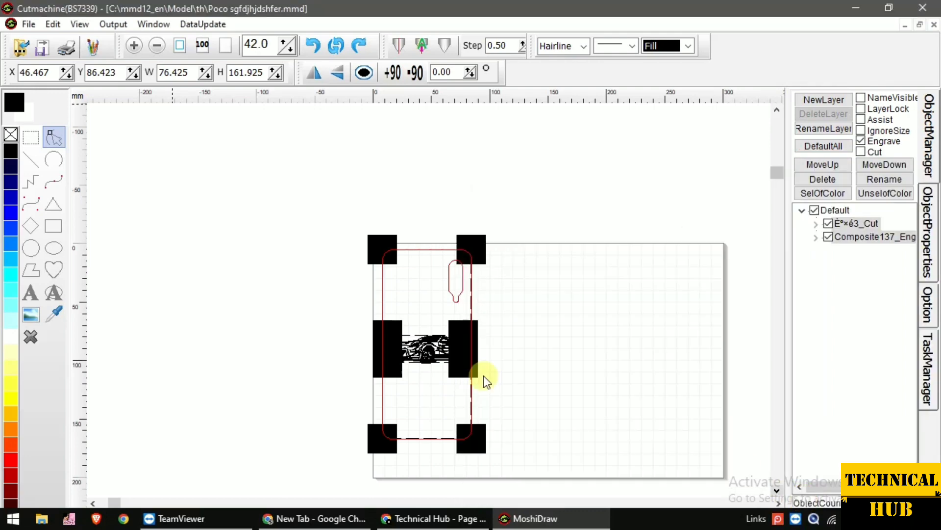
Delete both the phone outline and the car artwork from the page
click(525, 319)
drag(362, 205, 521, 477)
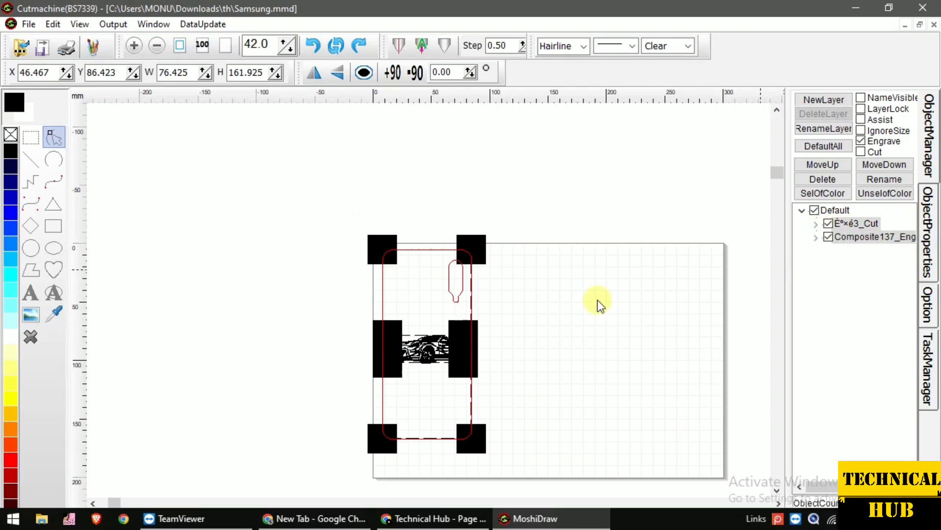
key(Delete)
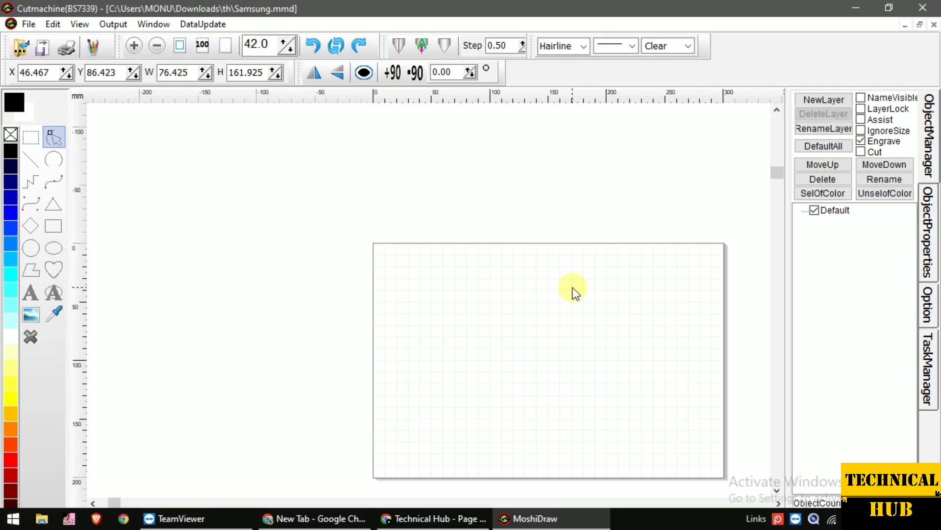
Open the saved Samsung file from the th folder in Downloads
click(23, 24)
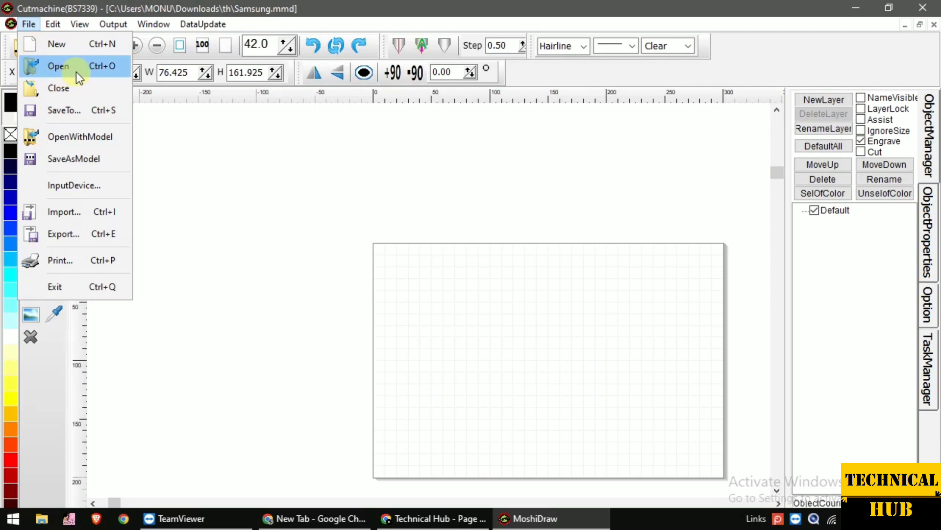
click(81, 75)
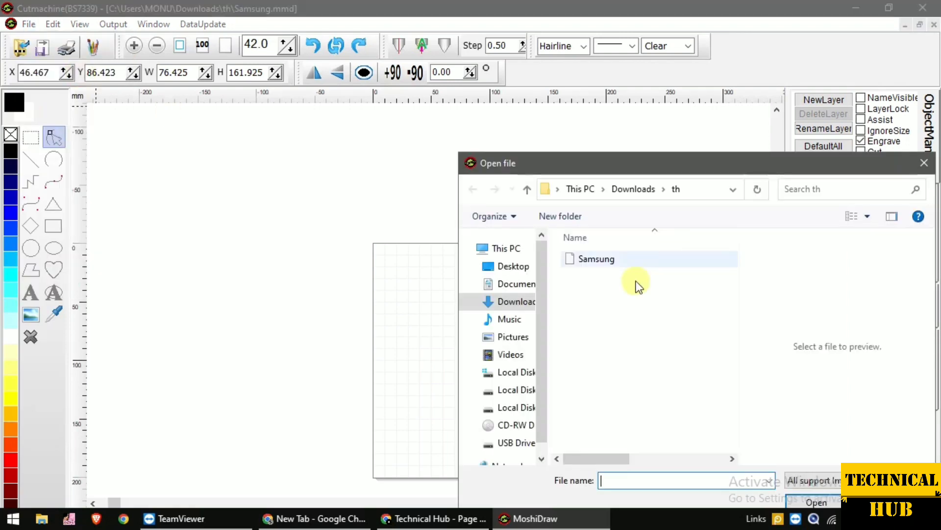
click(614, 264)
click(814, 501)
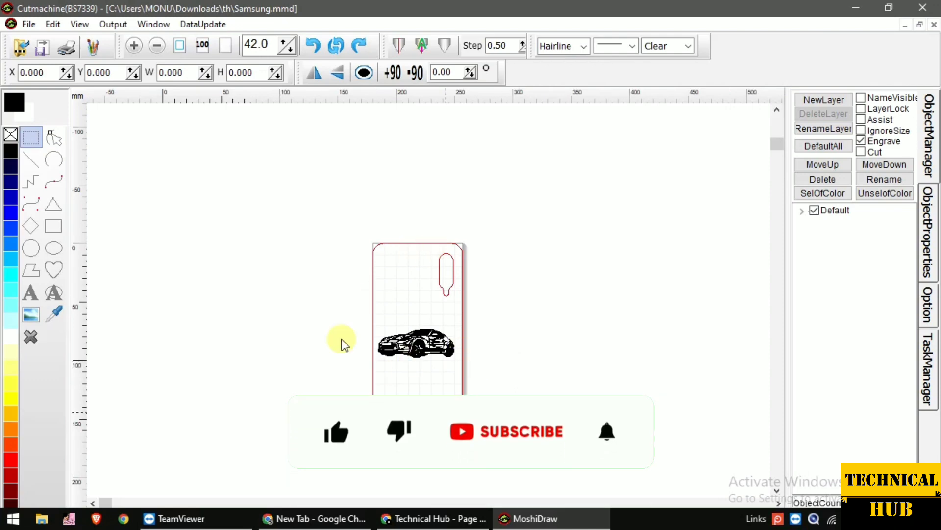
Delete the reopened phone outline and car artwork, and set the page size to 300 by 200 mm
drag(479, 387, 336, 205)
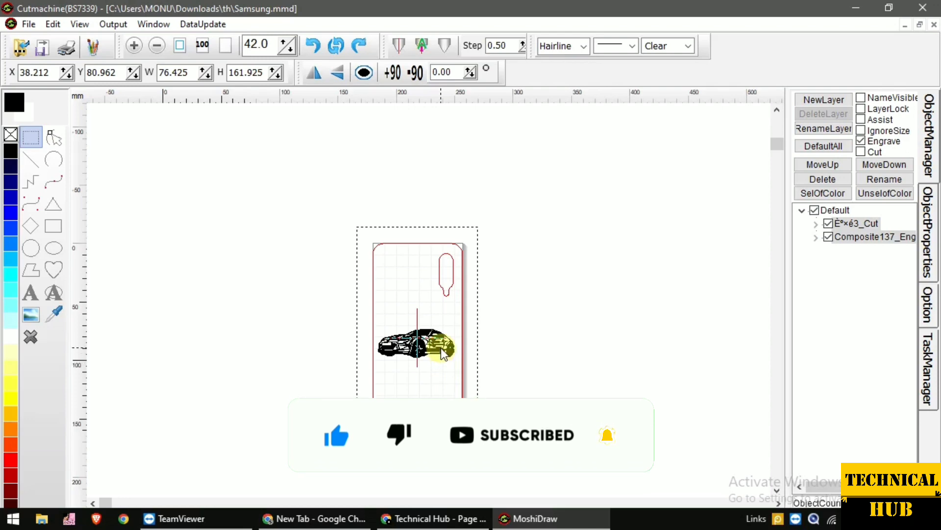
key(Delete)
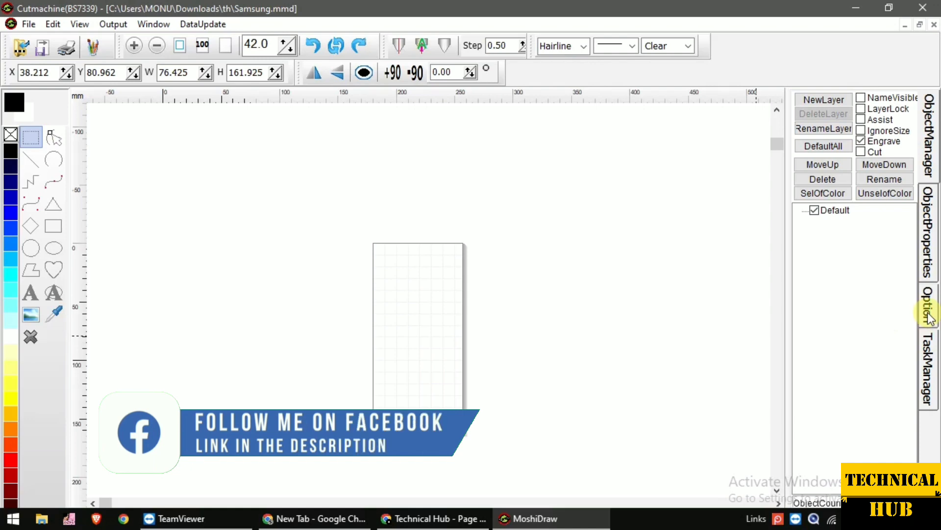
click(916, 300)
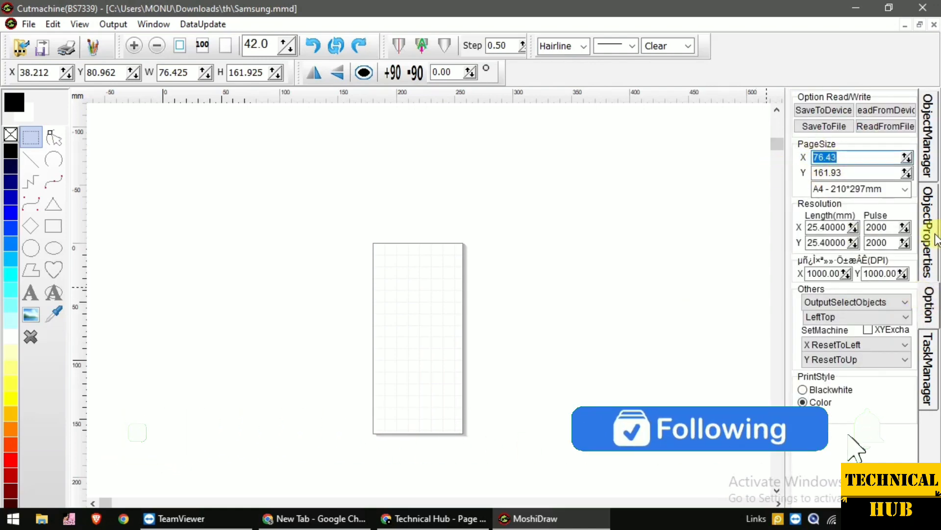
text(300)
click(863, 172)
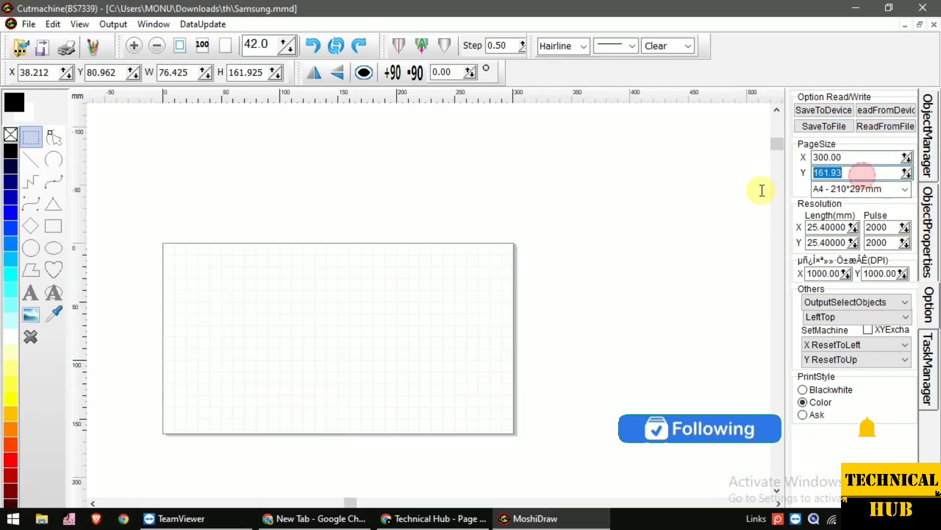
text(200)
key(Return)
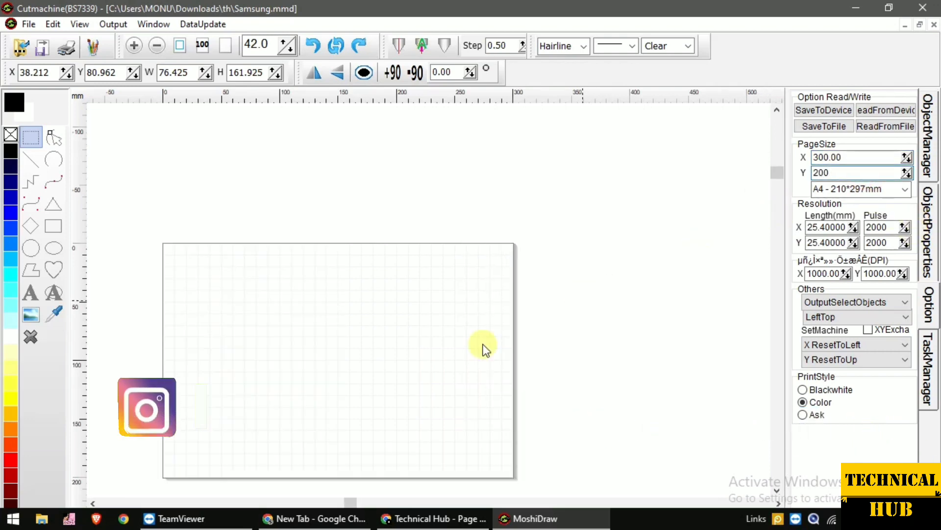
click(422, 328)
click(930, 128)
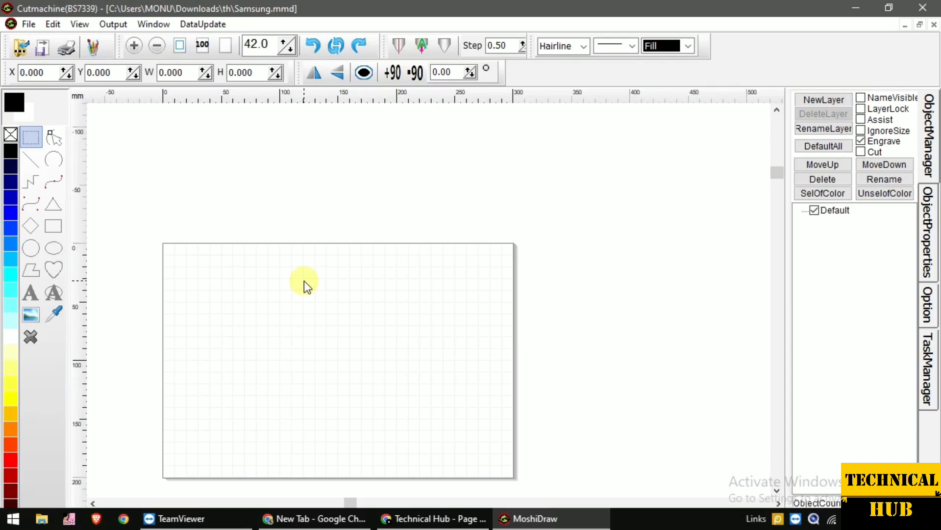
Import the saved Samsung design from the th folder in Downloads onto the empty page
scroll(343, 250, down, 2)
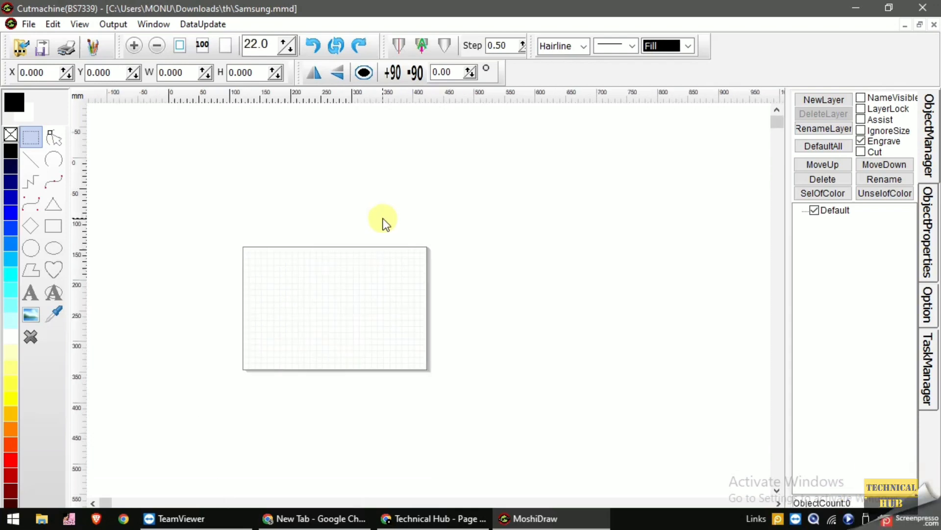
key(ctrl+i)
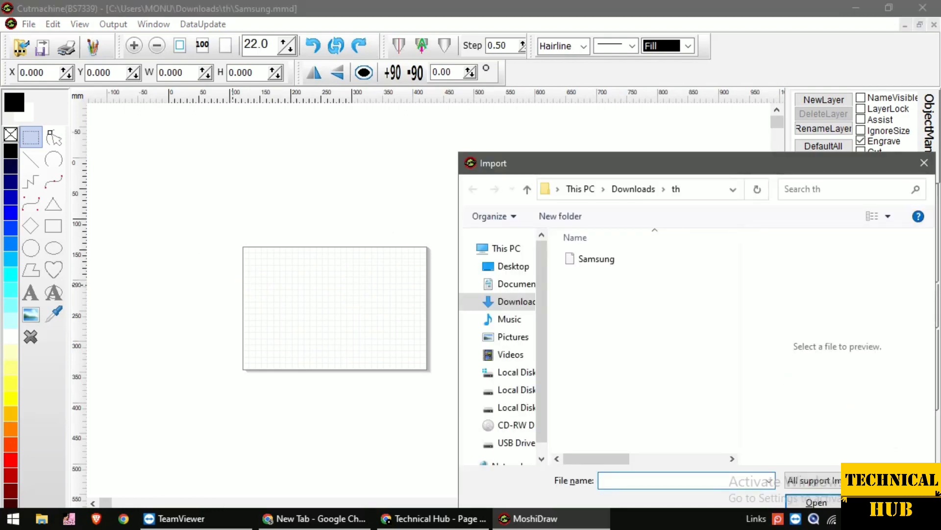
key(Escape)
click(23, 27)
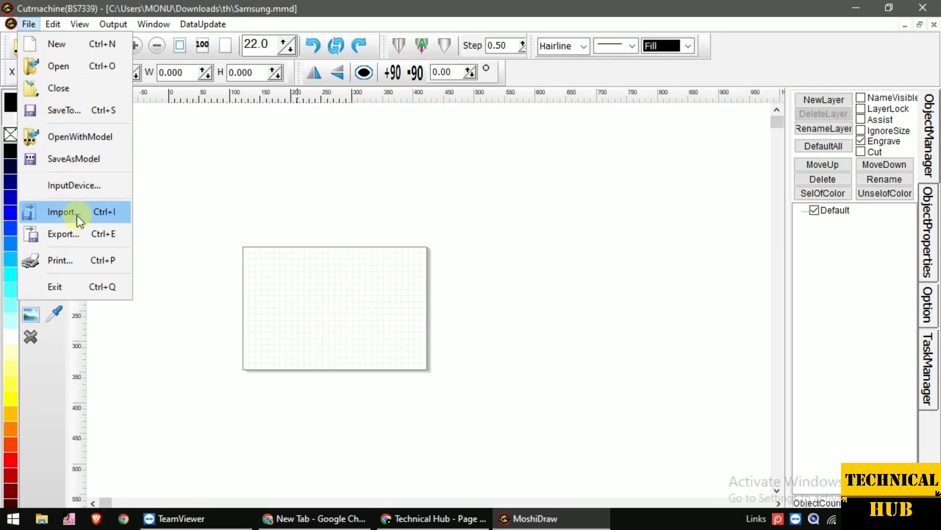
click(96, 214)
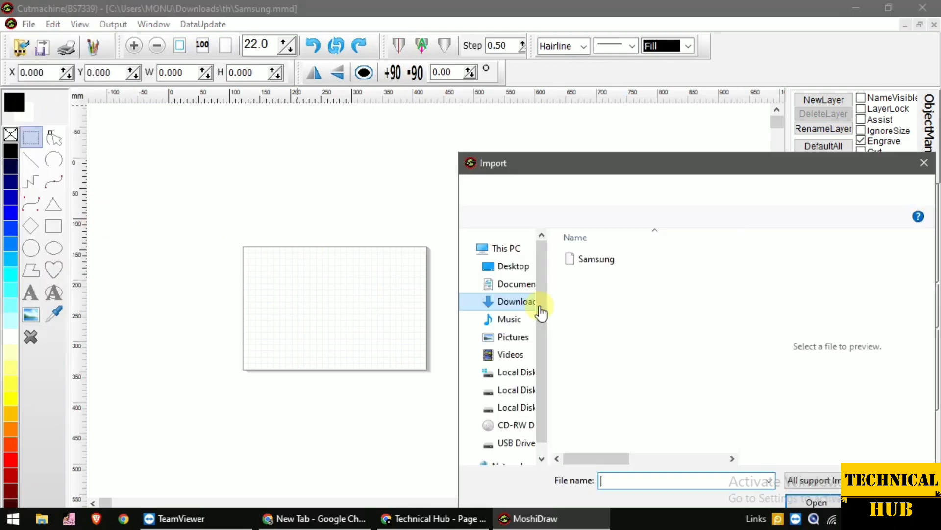
click(594, 259)
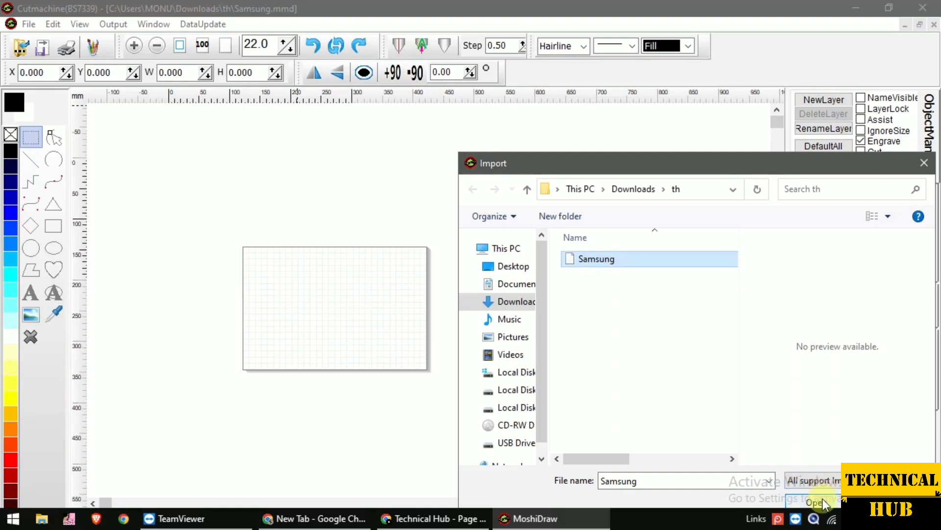
click(816, 500)
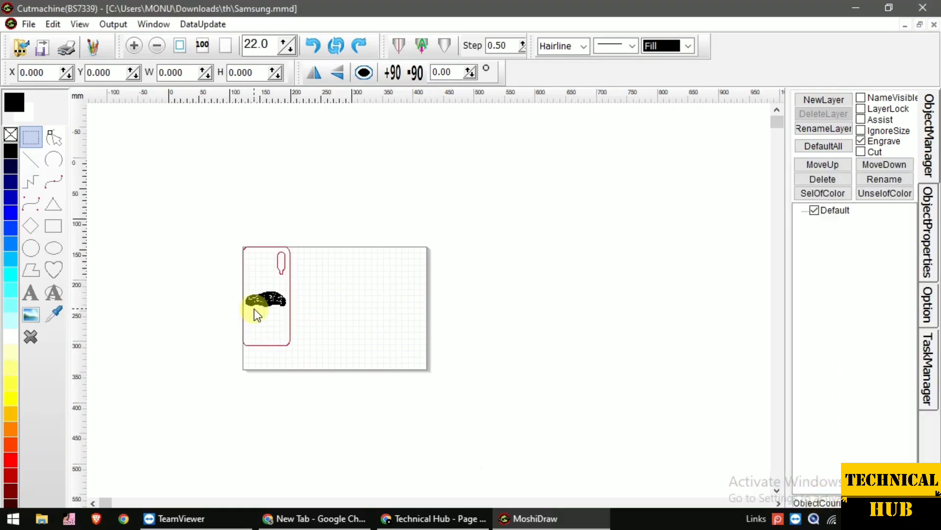
click(325, 323)
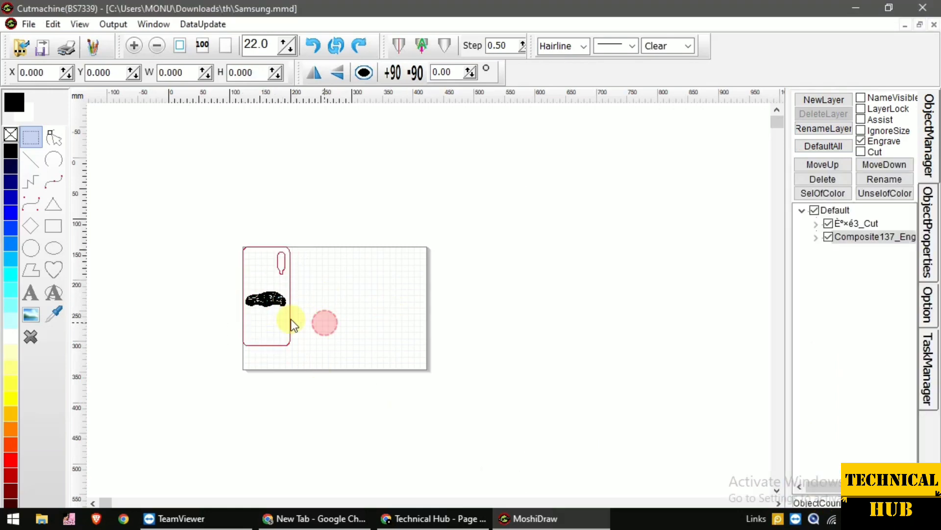
Delete the imported phone outline and car artwork, and open the Samsung file from the th folder instead
drag(224, 219, 328, 405)
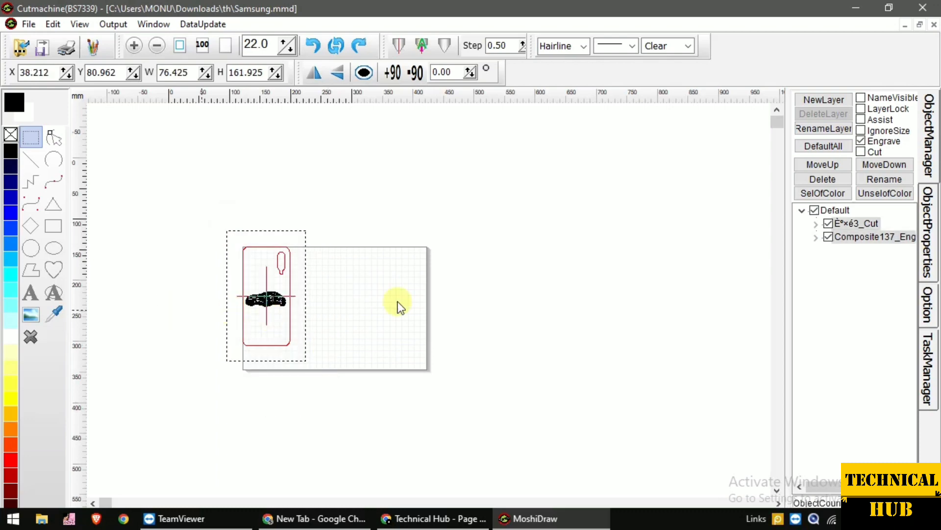
key(Delete)
click(28, 24)
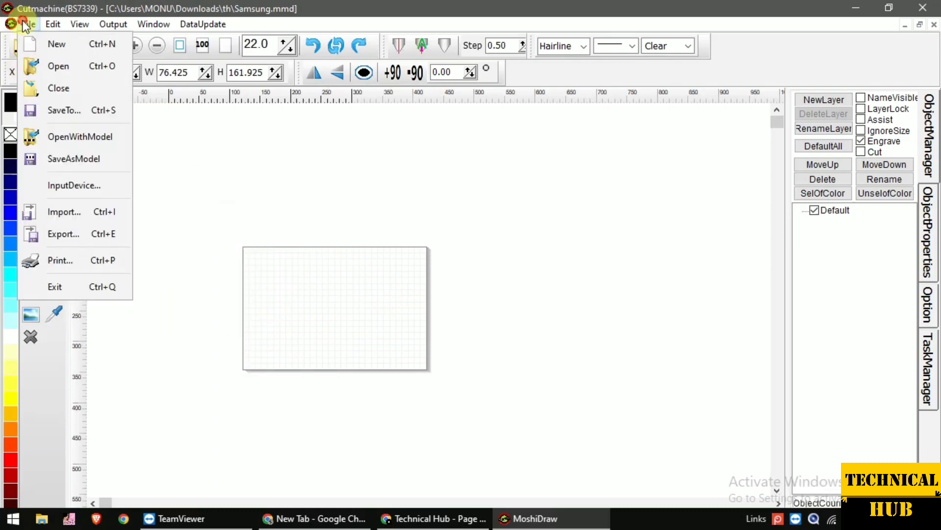
click(97, 64)
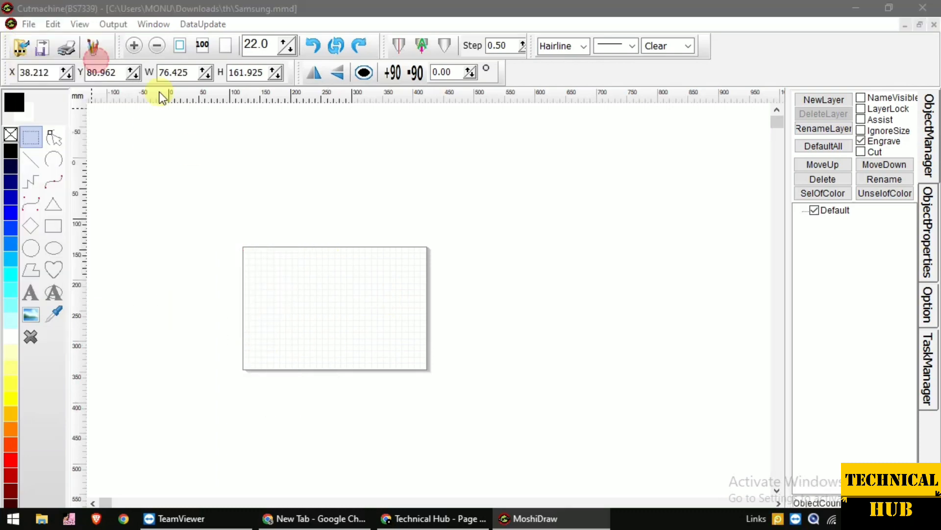
click(639, 259)
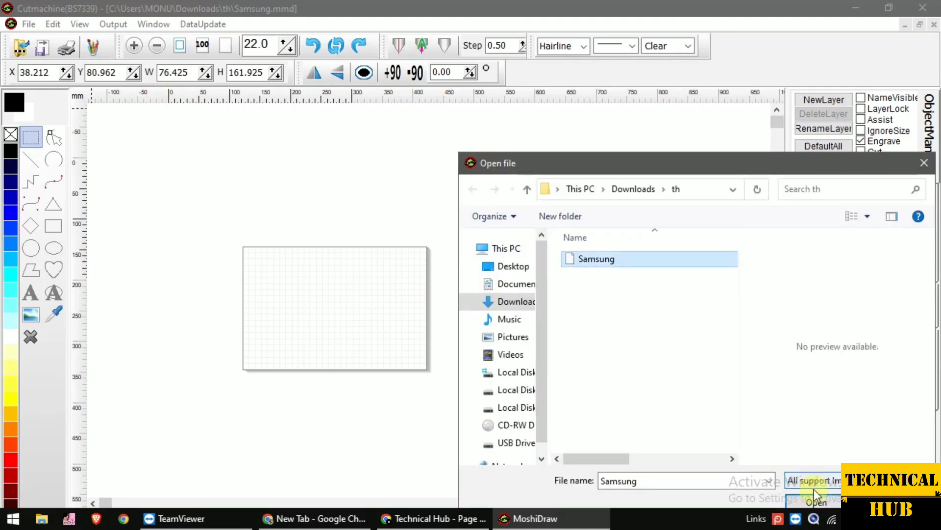
click(816, 501)
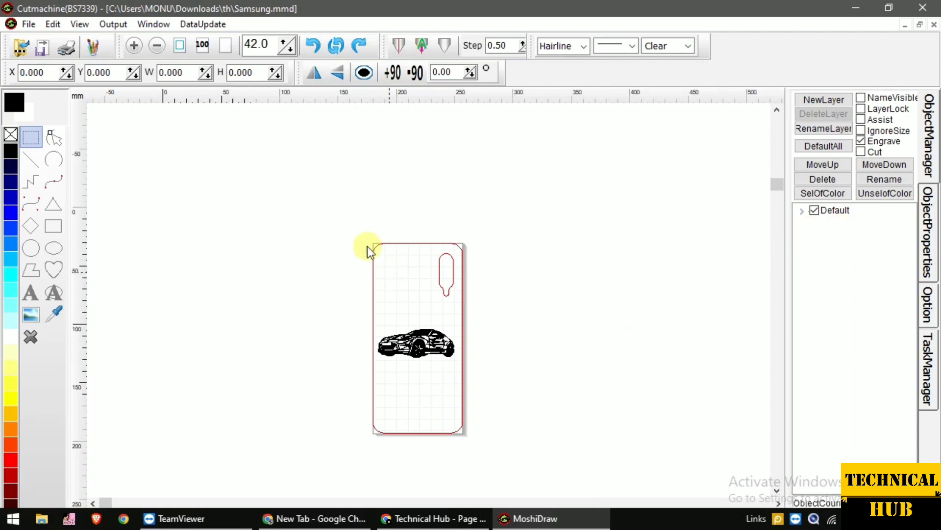
Delete the opened phone outline and car artwork, and set the page size to 300 by 200 mm
drag(364, 243, 418, 340)
drag(508, 481, 508, 480)
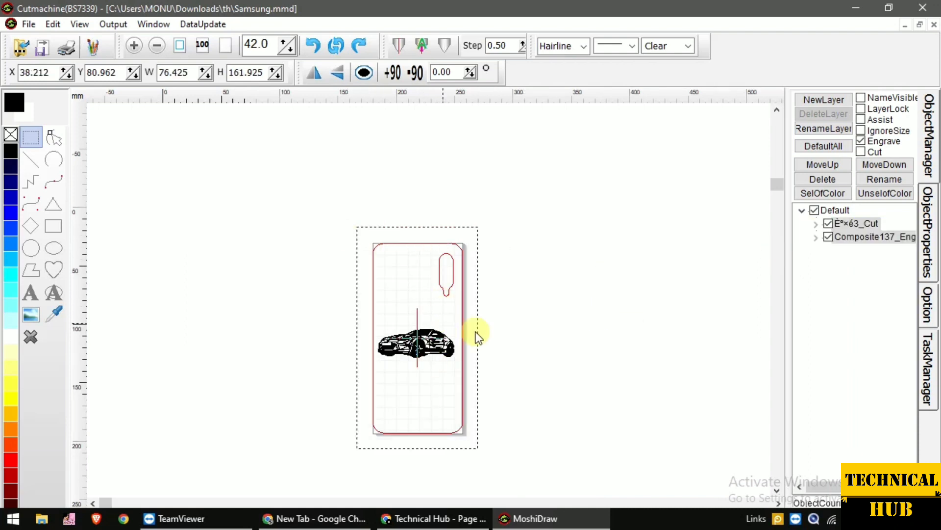
key(Delete)
click(928, 304)
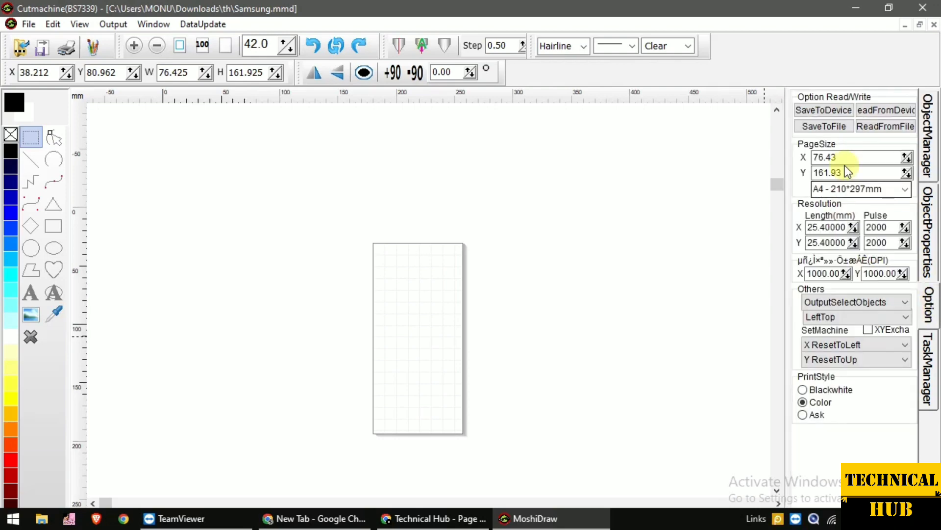
double_click(833, 157)
text(300)
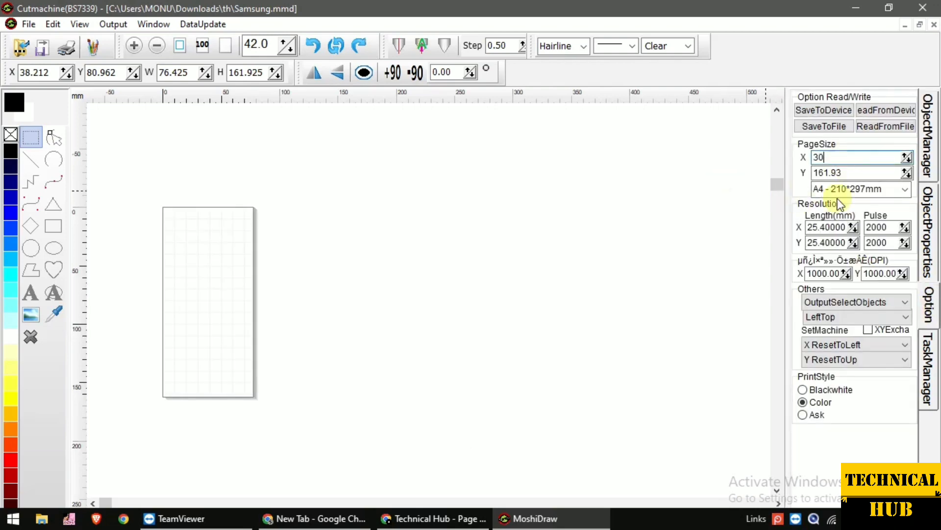
double_click(843, 173)
text(200)
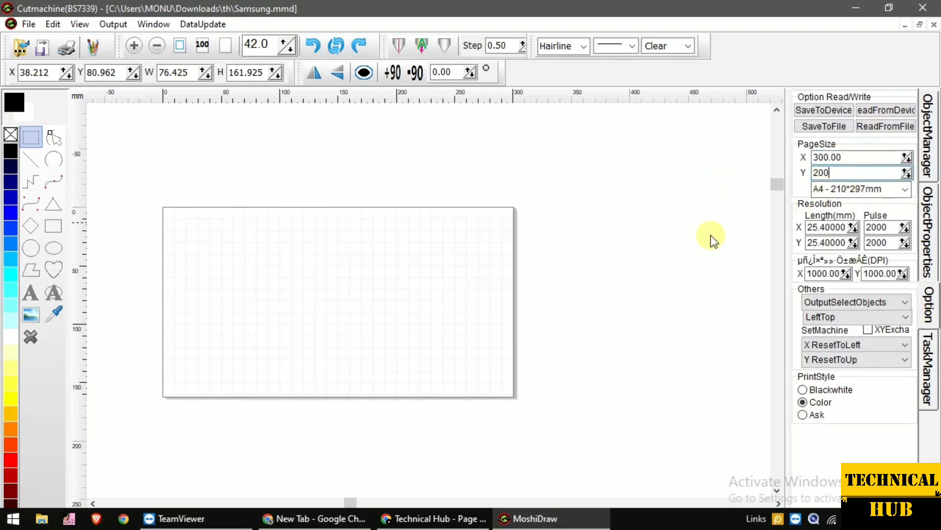
key(Return)
click(418, 309)
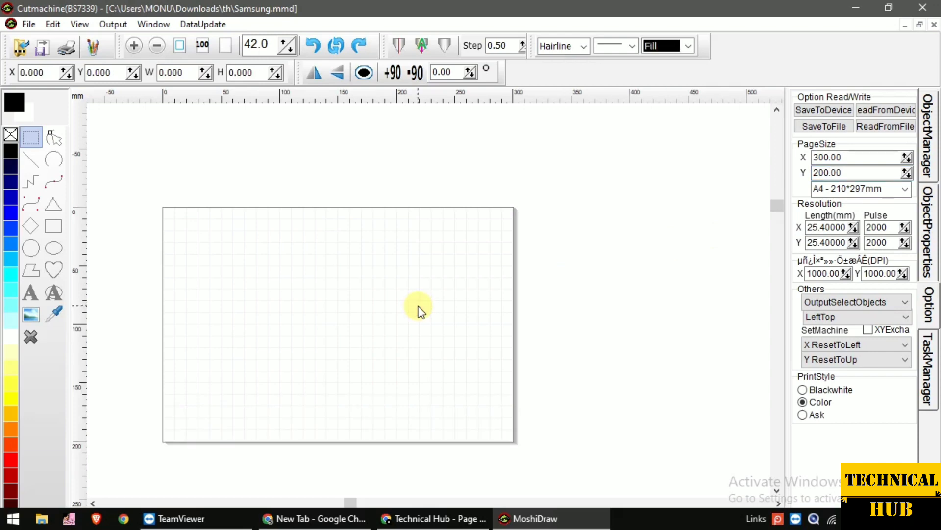
Open the model library and look through the card, Cartoon design, ceshi, Comb design and COMIO categories
click(22, 52)
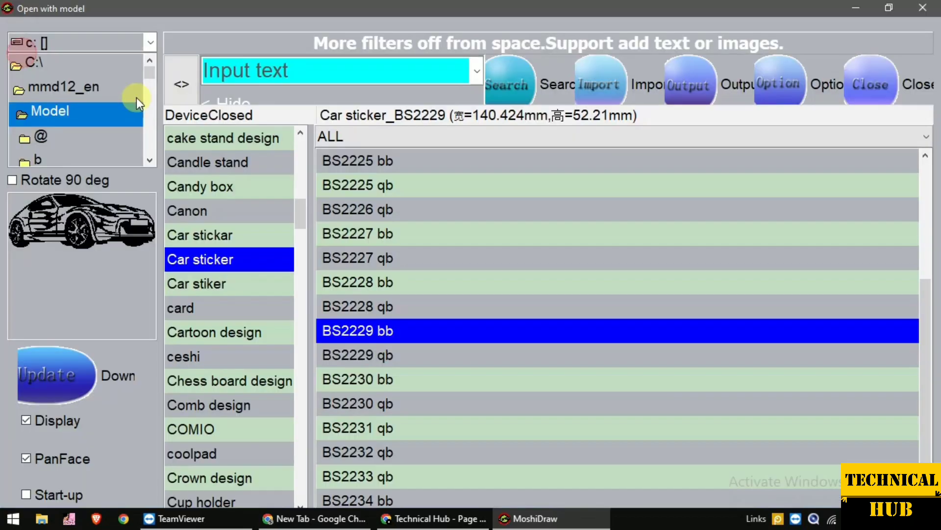
click(373, 241)
click(213, 310)
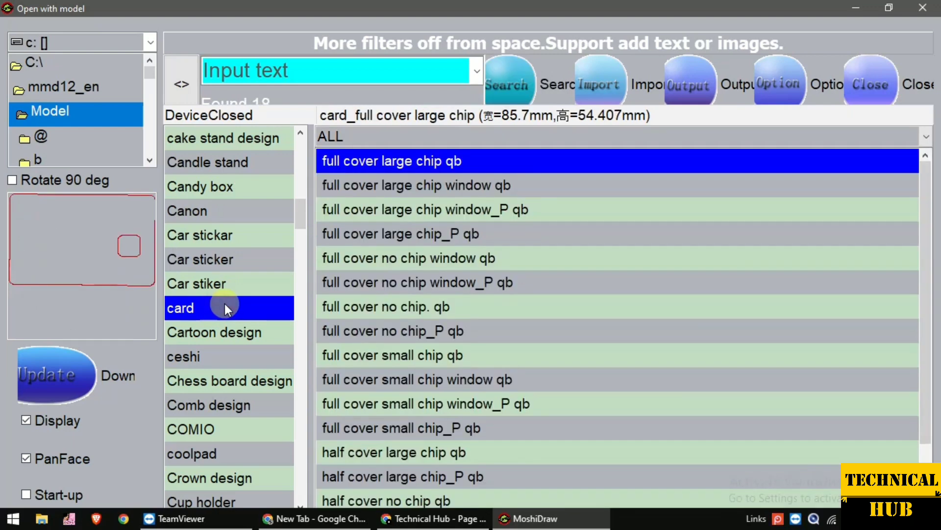
click(244, 329)
click(258, 361)
click(256, 407)
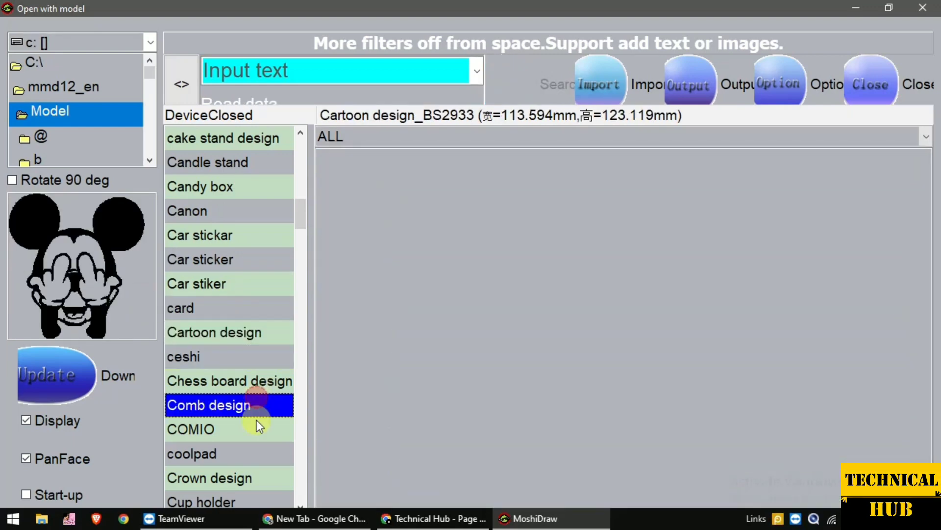
click(255, 429)
click(252, 395)
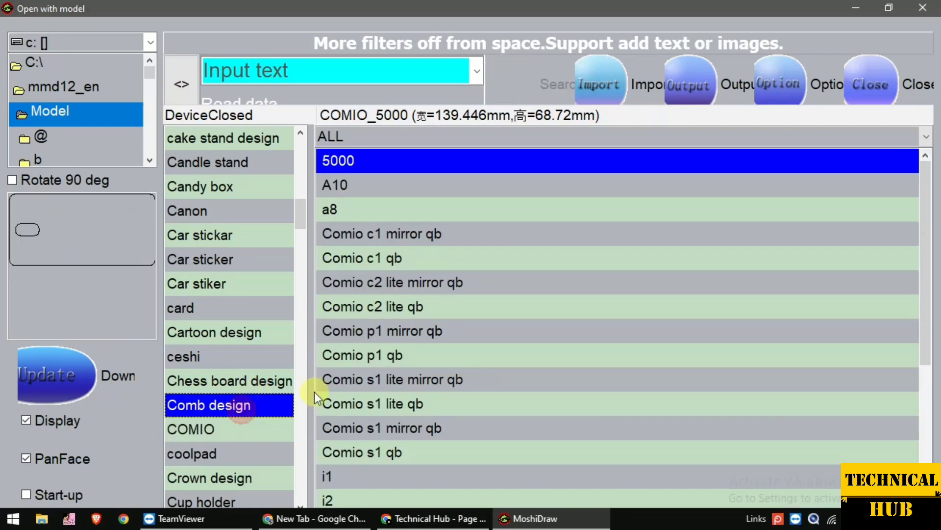
Preview the comb templates between BS2600 and BS2610 in the Comb design category
click(352, 216)
click(373, 165)
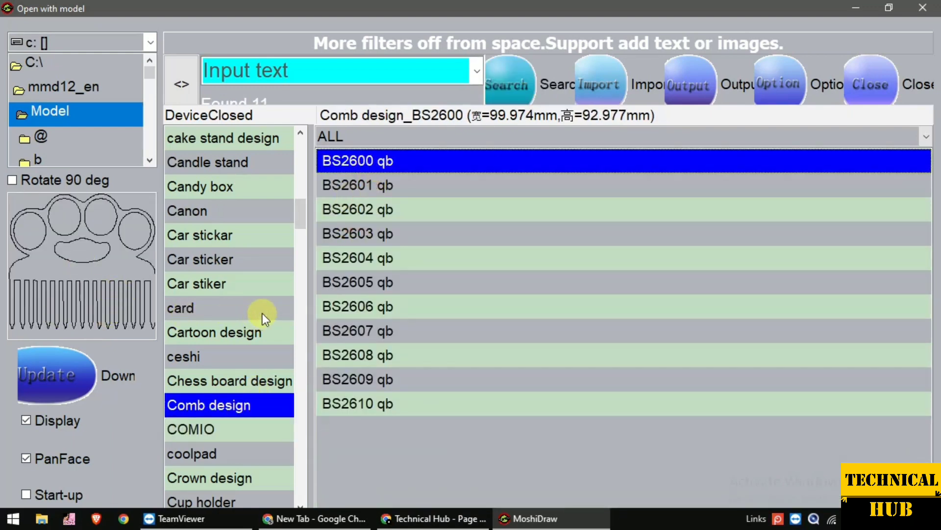
click(372, 188)
click(375, 210)
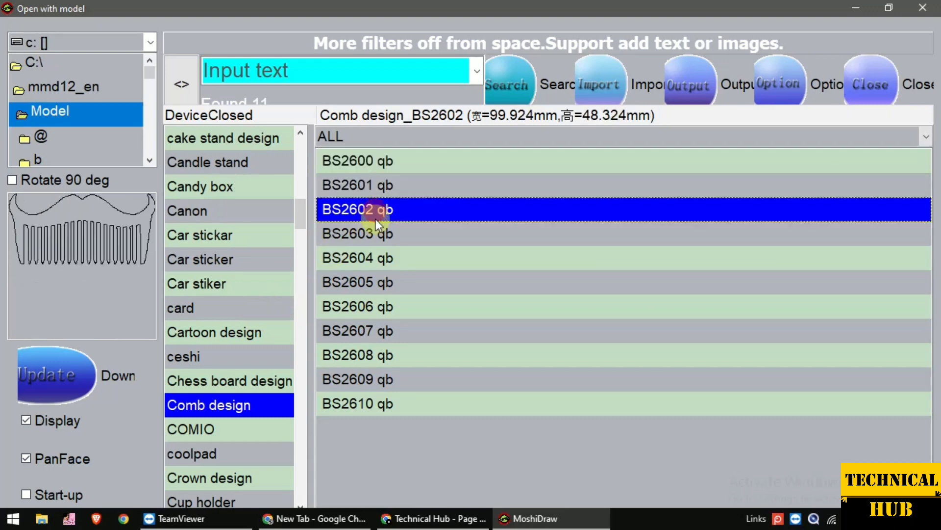
click(380, 258)
click(385, 306)
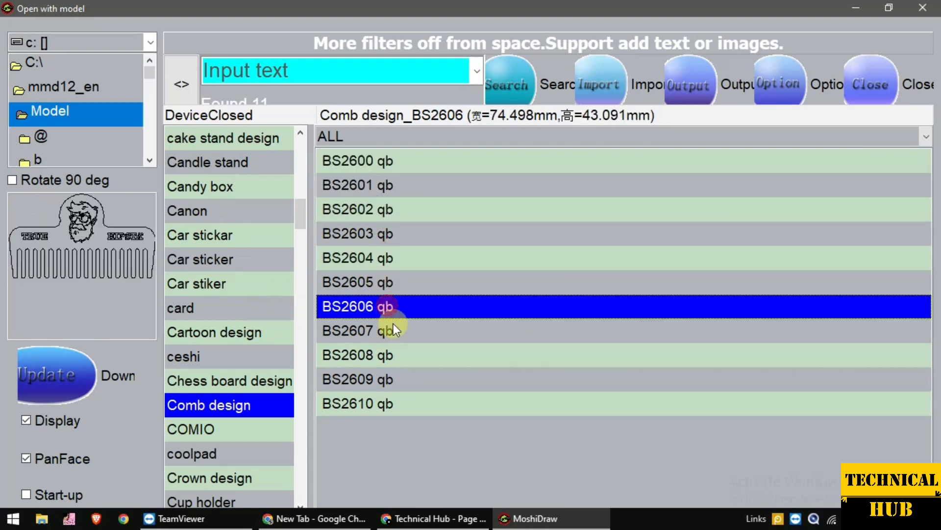
click(381, 166)
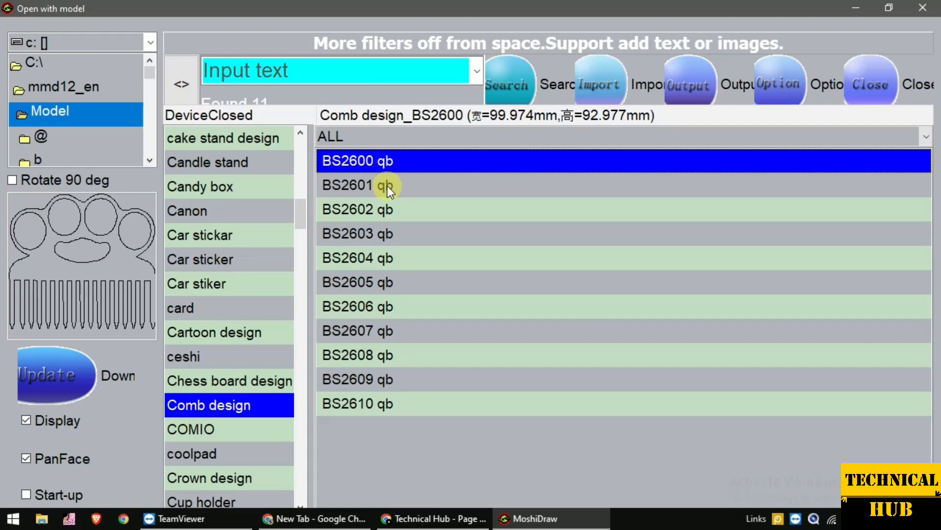
click(387, 186)
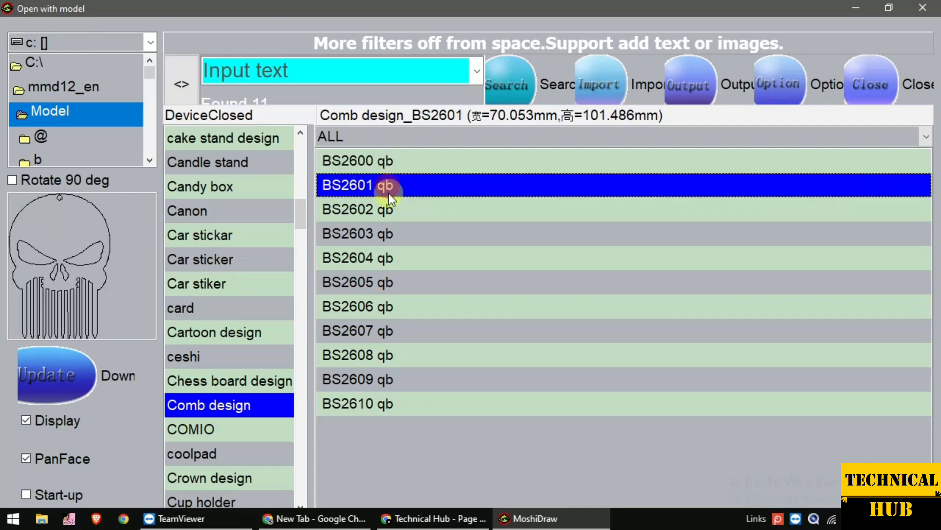
click(393, 227)
click(395, 309)
click(407, 360)
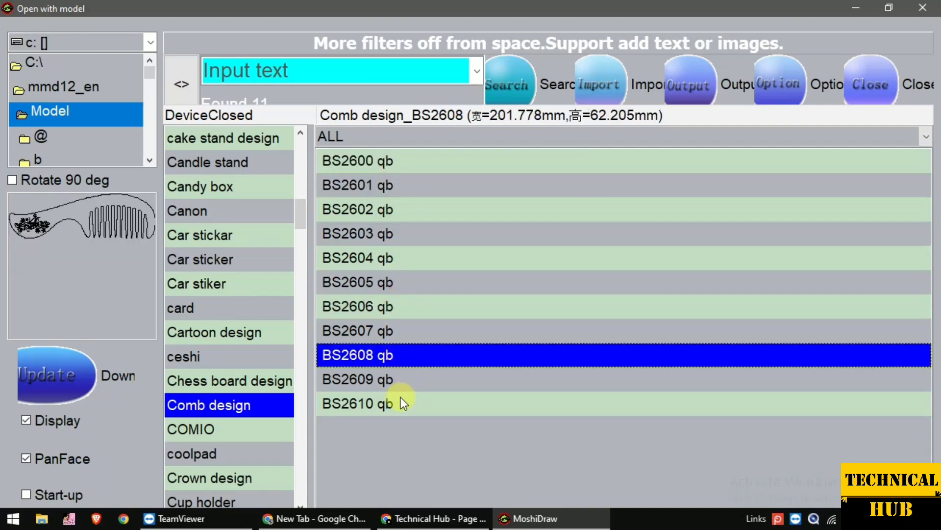
click(401, 396)
click(399, 384)
click(386, 401)
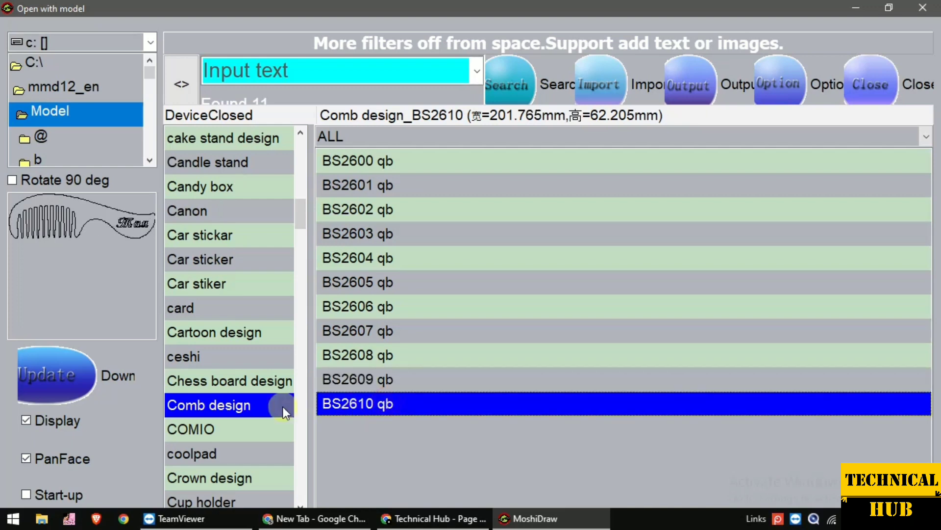
Look through the doov, Decals and Cup holder categories in the model library
scroll(208, 441, down, 2)
click(212, 424)
click(219, 379)
click(226, 350)
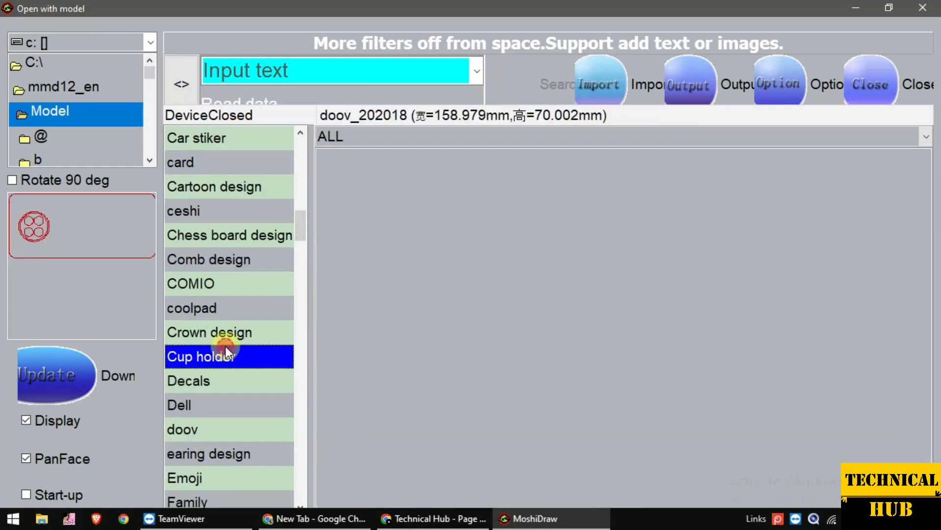